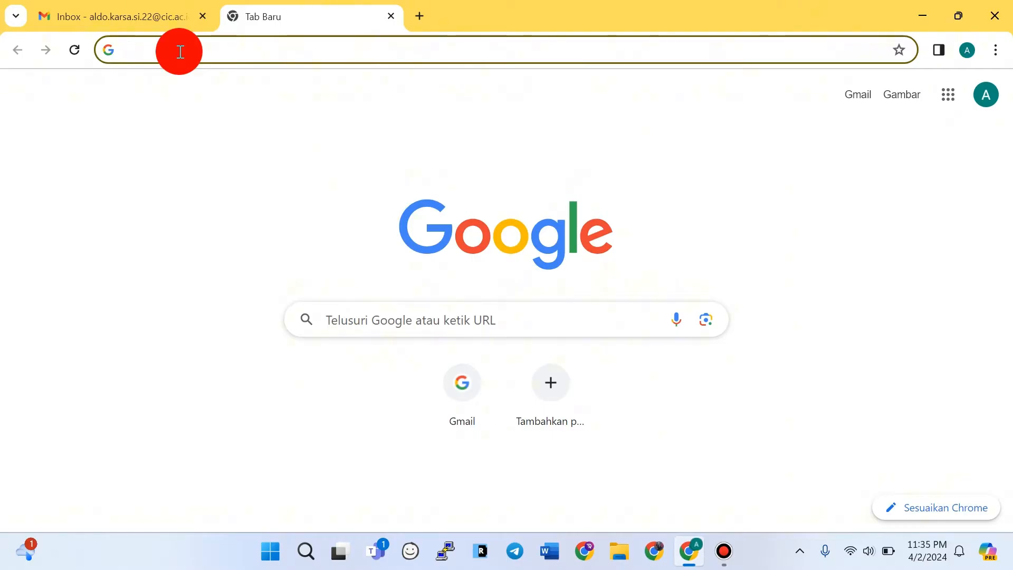
# - Search Google for "sinta 3", open the SINTA journals page from the results and load its Journal source listing
pyautogui.write('sinta 3')
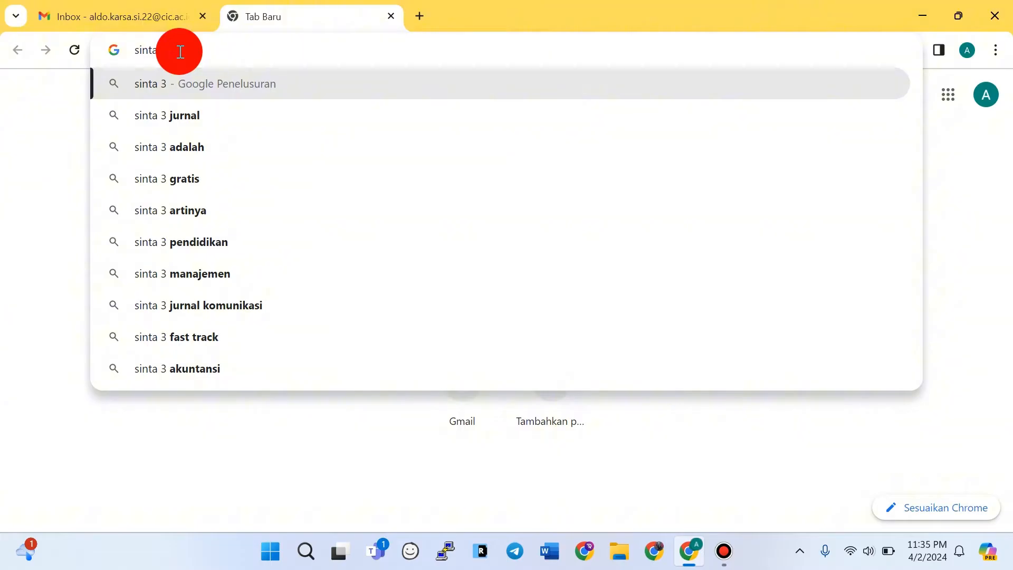
pyautogui.press('Return')
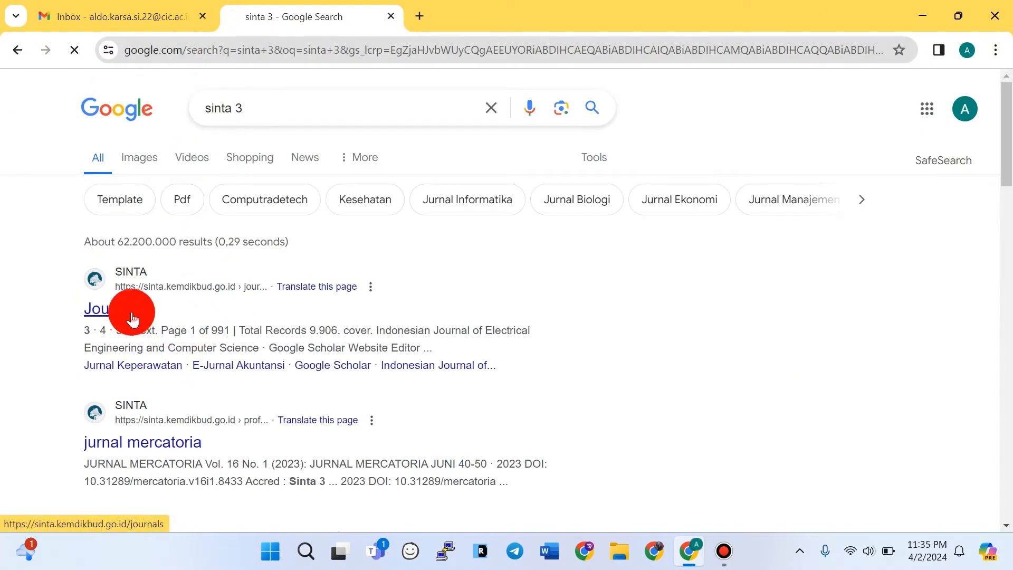
pyautogui.click(137, 319)
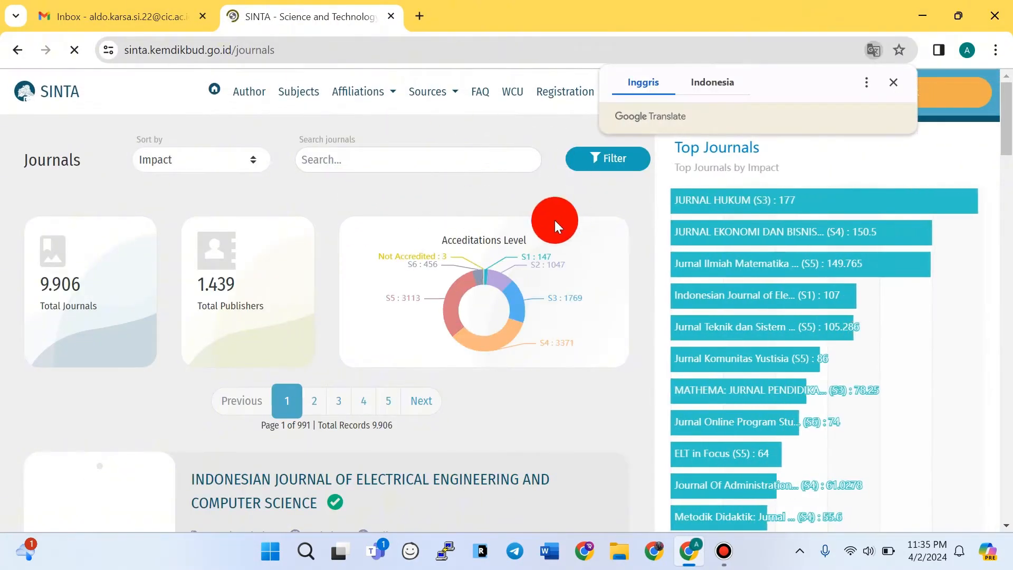
pyautogui.click(393, 94)
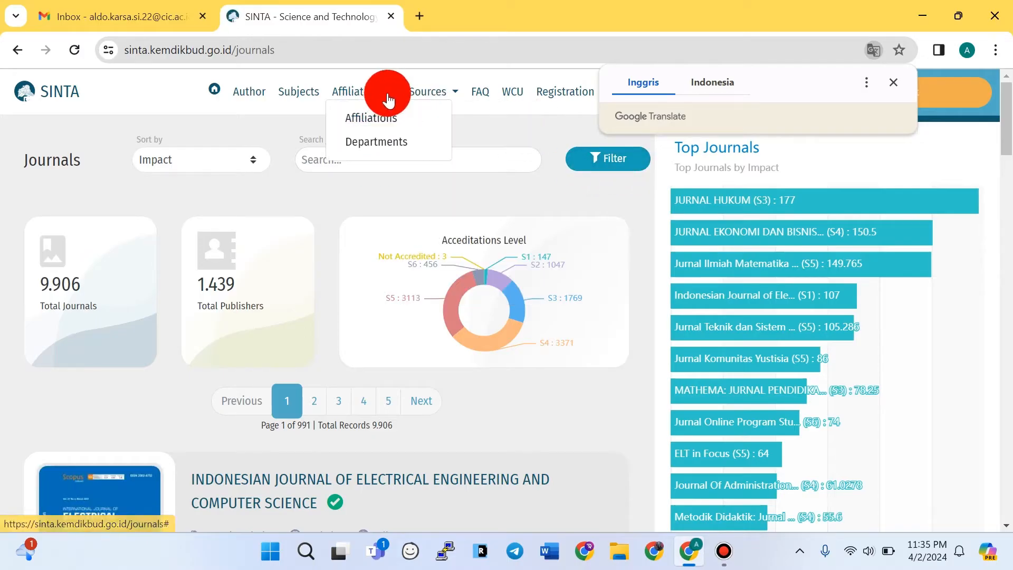
pyautogui.click(442, 98)
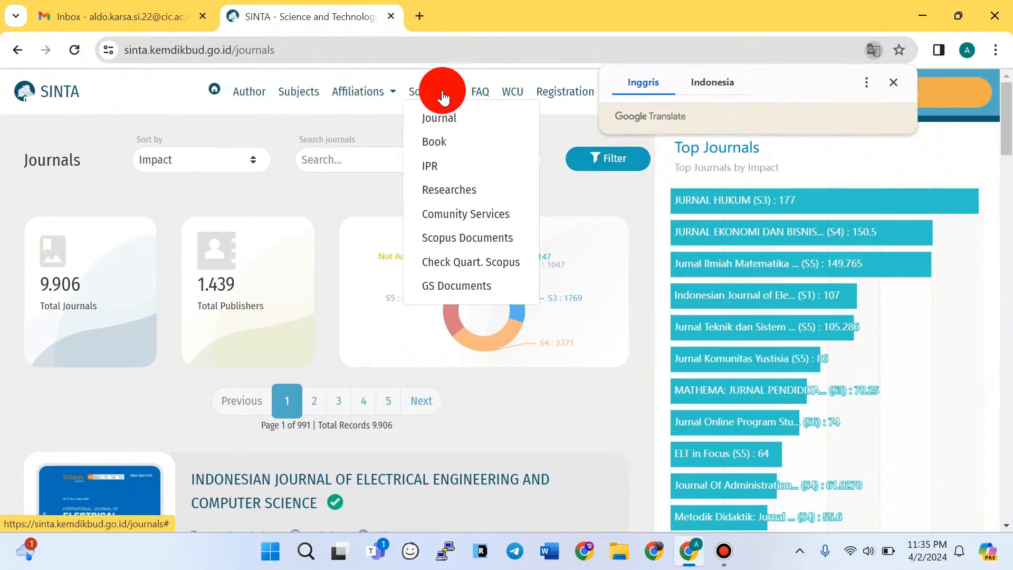
pyautogui.click(449, 121)
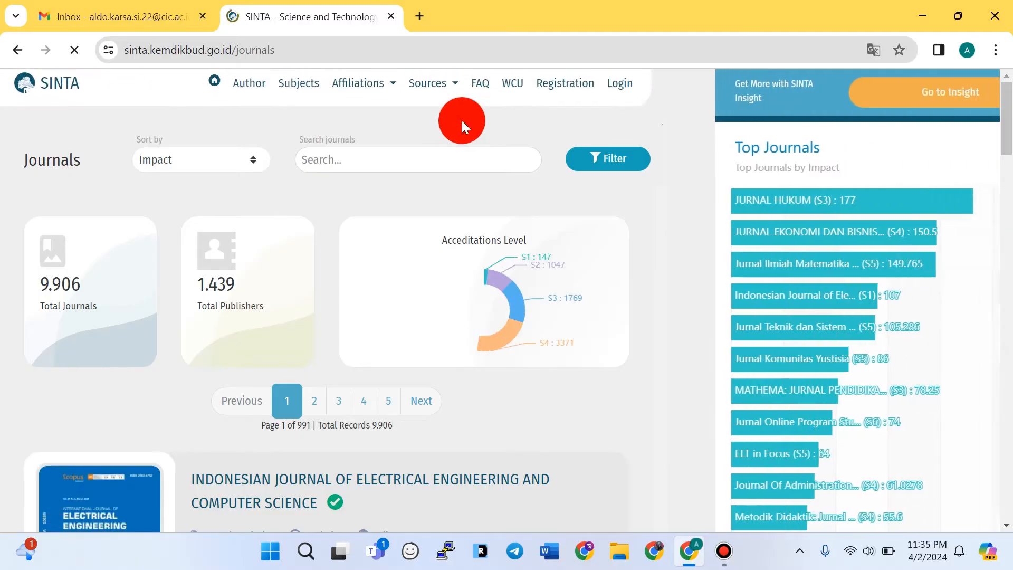
# - Filter the journal list by the Sinta 3 rank and the Engineering subject area
pyautogui.click(607, 159)
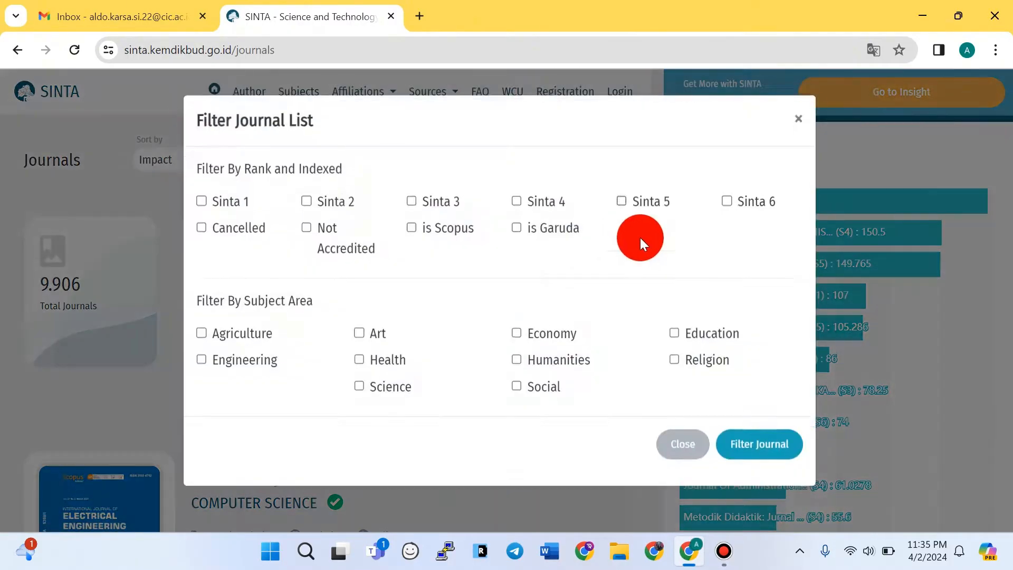
pyautogui.click(433, 211)
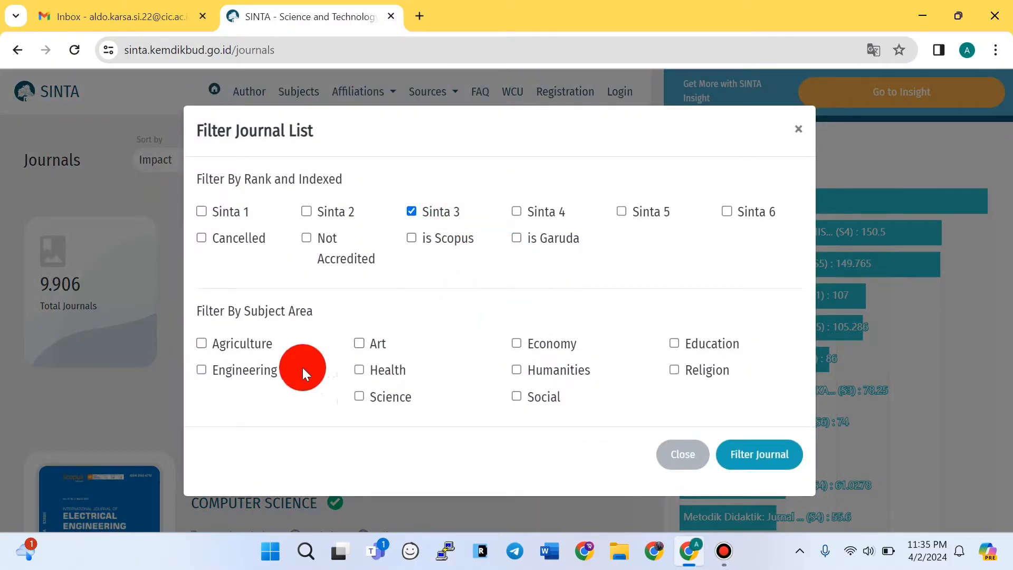
pyautogui.click(767, 456)
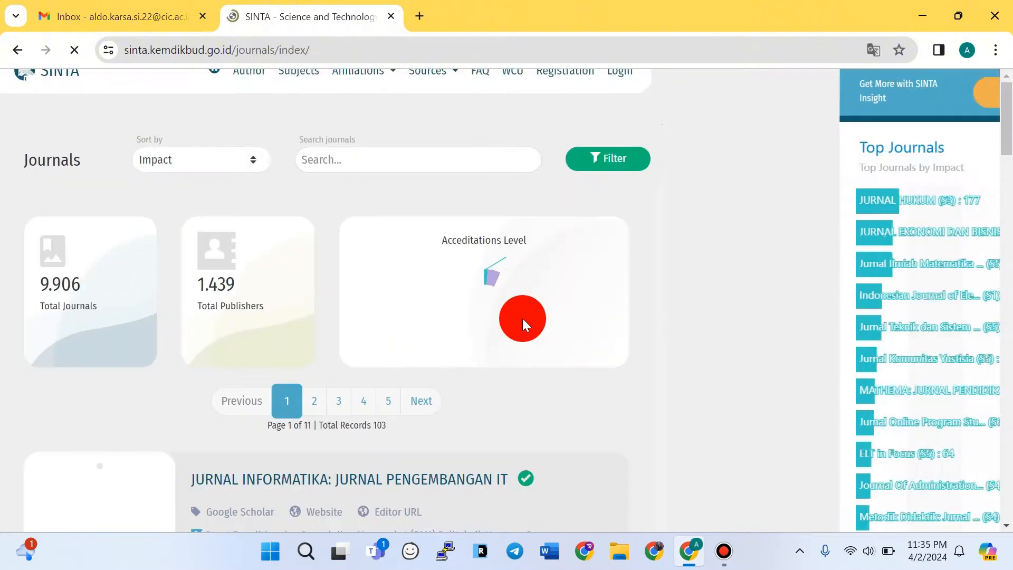
# - Search the SINTA journals for "eduvest sinta 3"
pyautogui.click(368, 163)
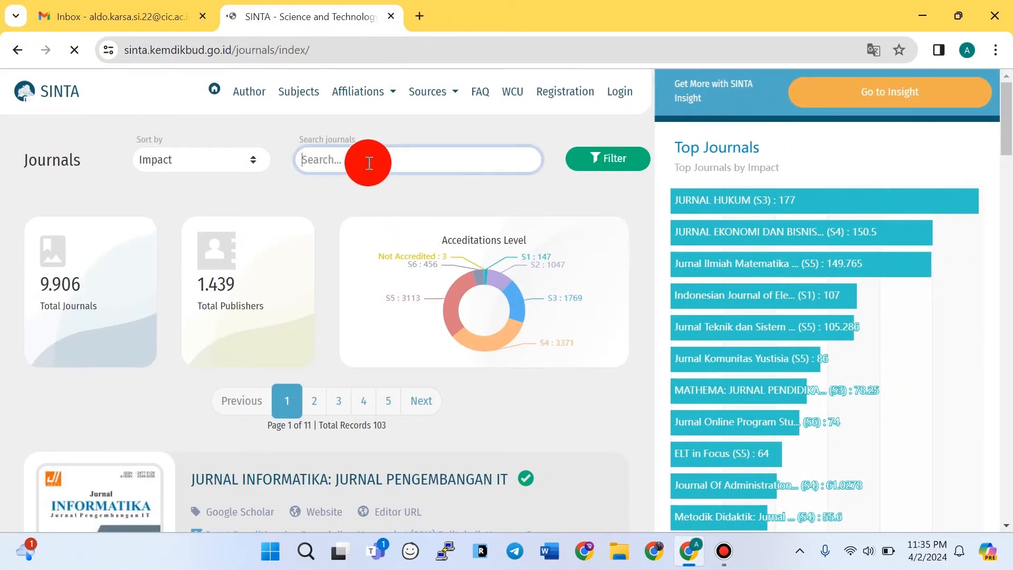
pyautogui.write('eduvest sinta 3')
pyautogui.press('Return')
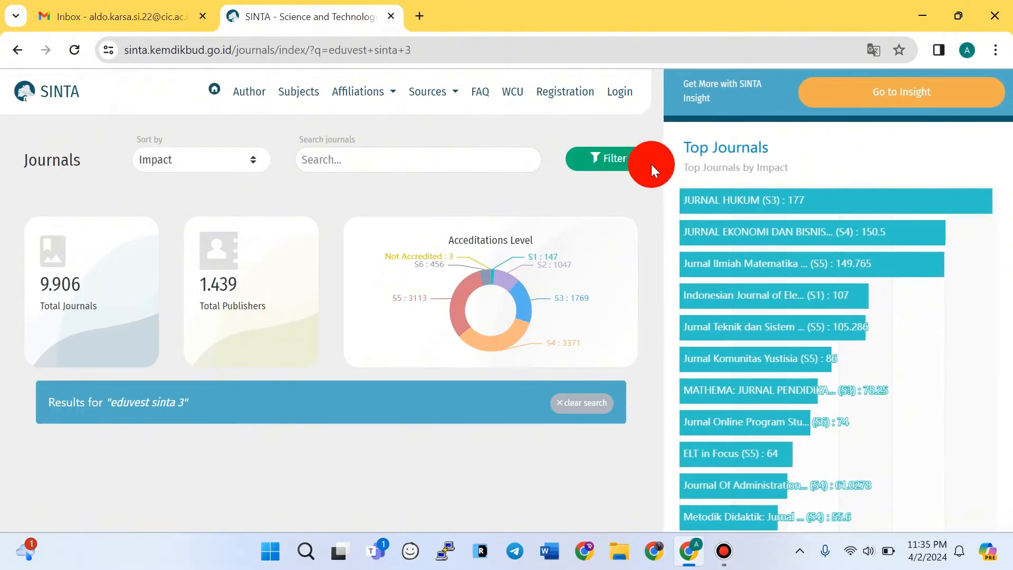
# - Clear the Sinta 3 and Engineering filters from the journal list
pyautogui.click(623, 157)
pyautogui.click(452, 213)
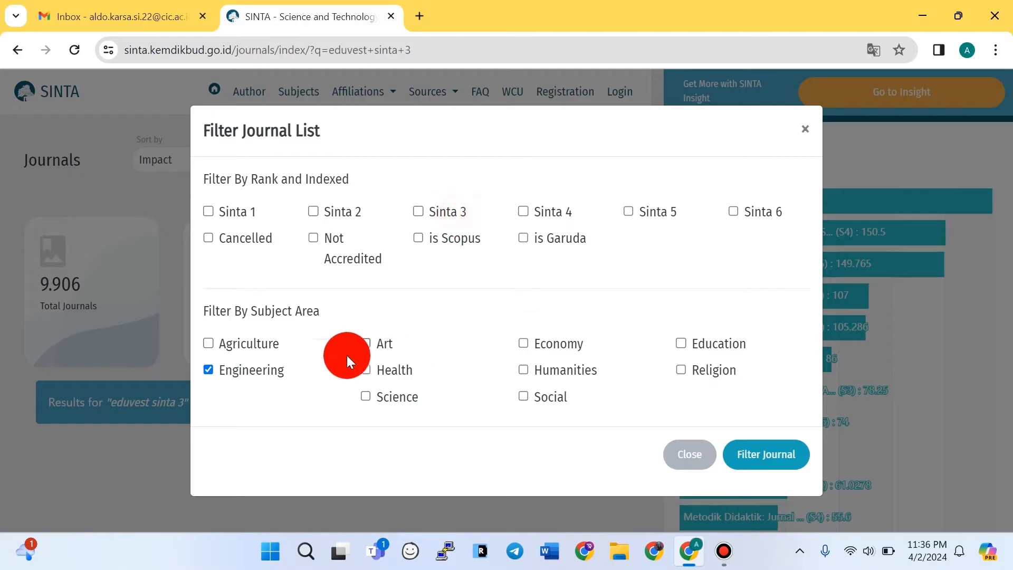
pyautogui.click(760, 456)
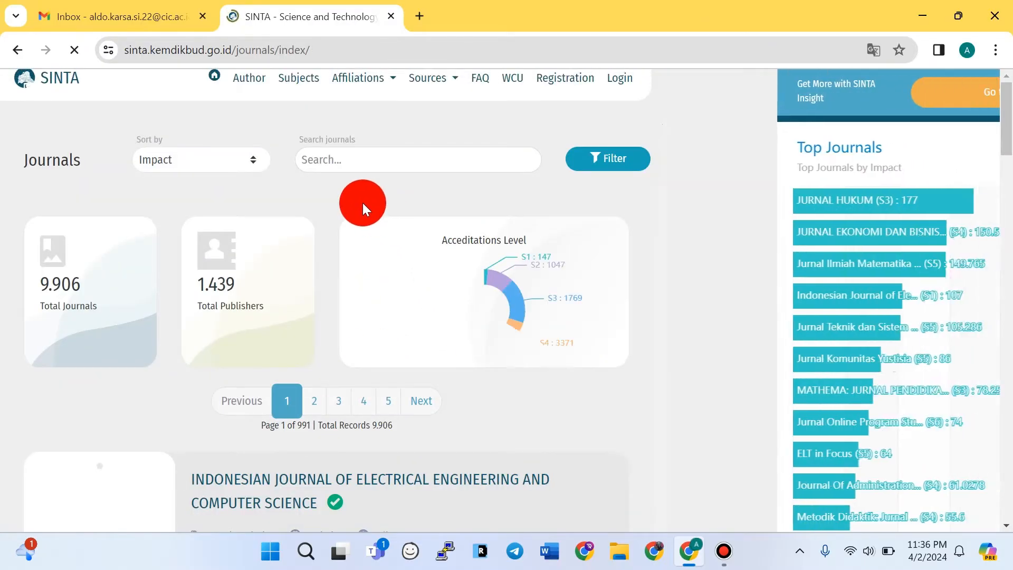
# - Repeat the journal search for "eduvest sinta 3" on the unfiltered list
pyautogui.click(362, 159)
pyautogui.write('eduv')
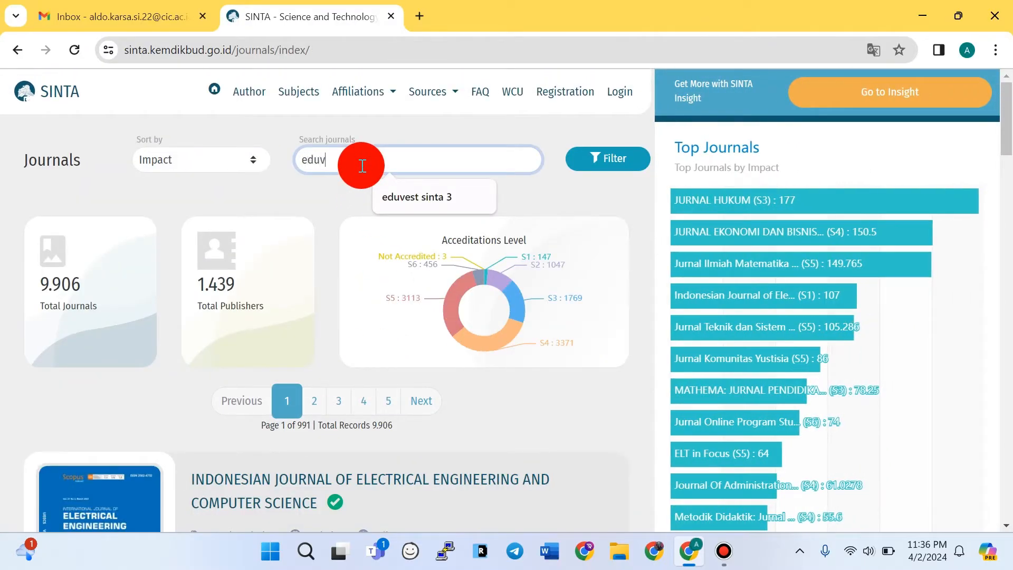
pyautogui.write('est')
pyautogui.press('Down')
pyautogui.press('Return')
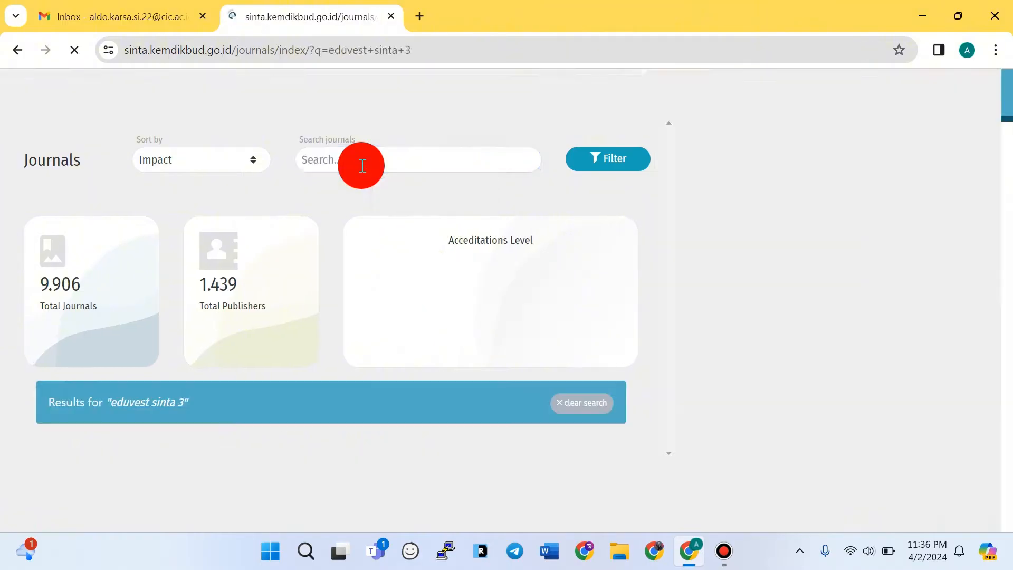
# - Search the SINTA journals with the reordered phrase "sinta 3 eduvest"
pyautogui.click(351, 154)
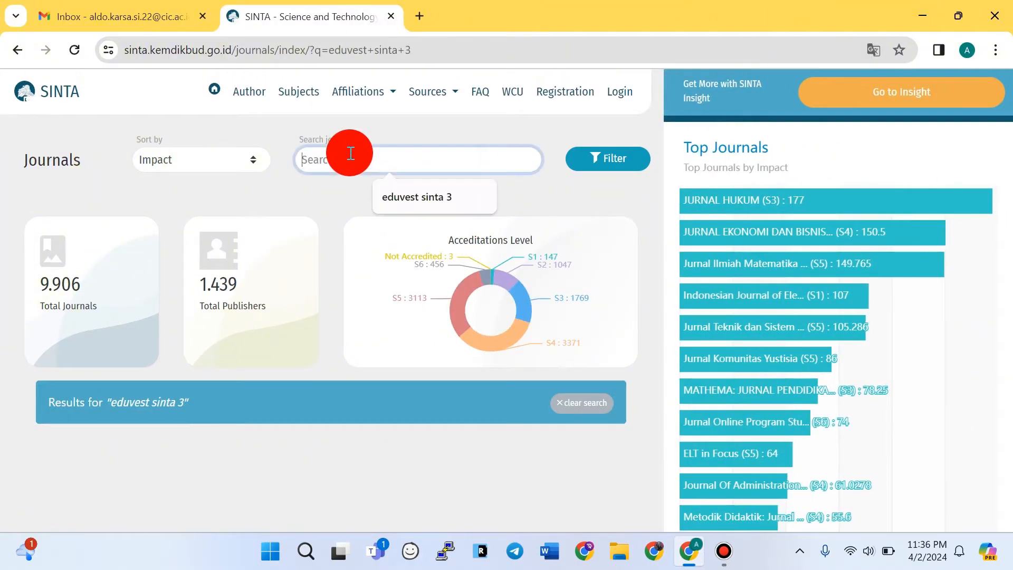
pyautogui.write('sinta')
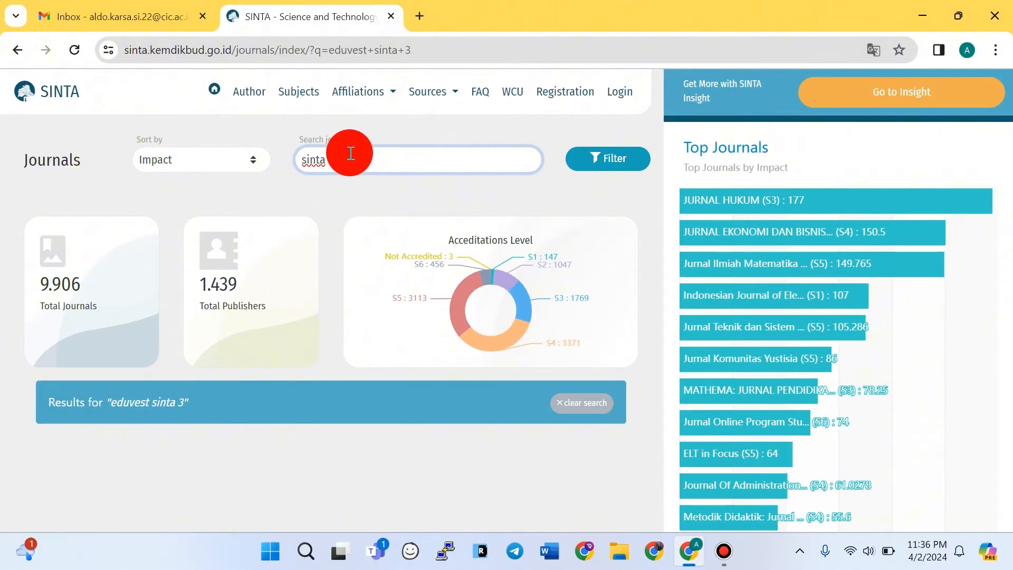
pyautogui.press('Return')
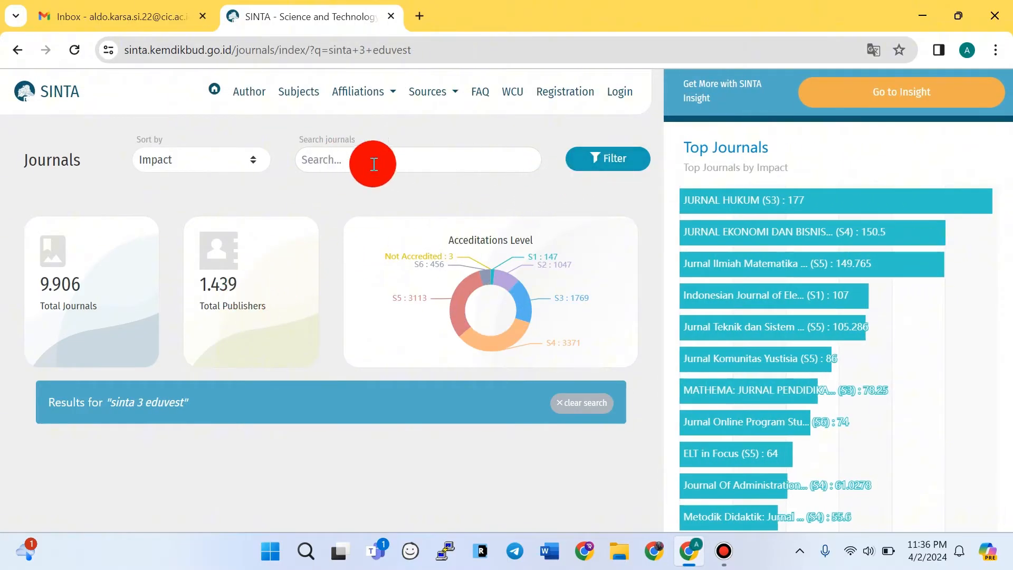
# - Filter the journal list by the Sinta 3 rank and the Agriculture, Health, Science and Social subject areas
pyautogui.moveTo(420, 97)
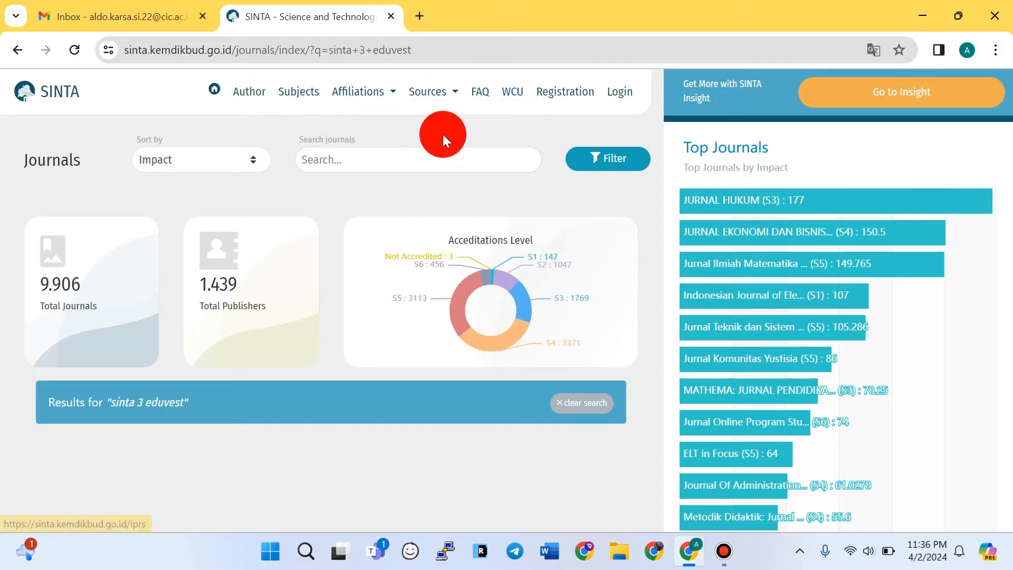
pyautogui.click(604, 159)
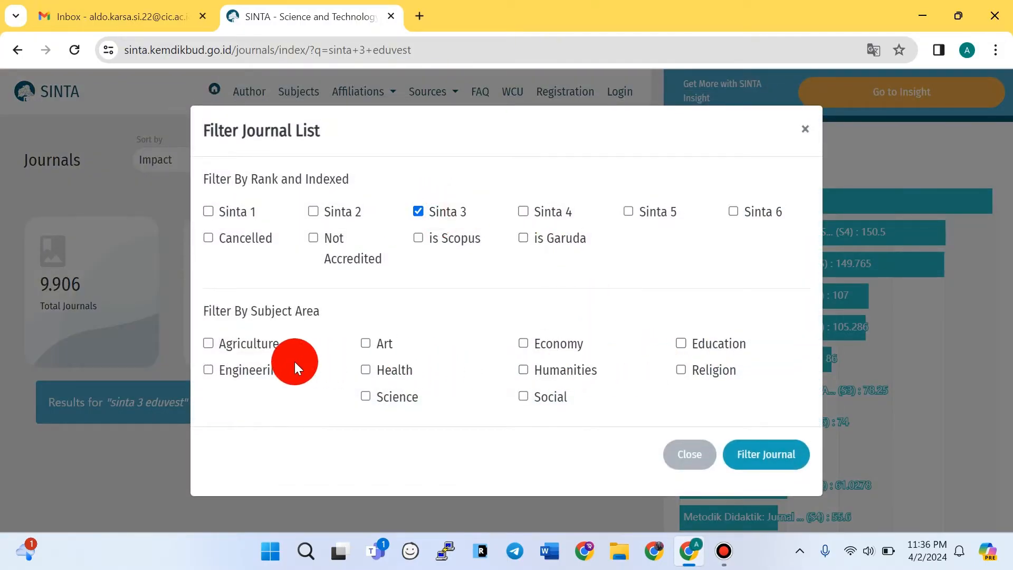
pyautogui.click(264, 344)
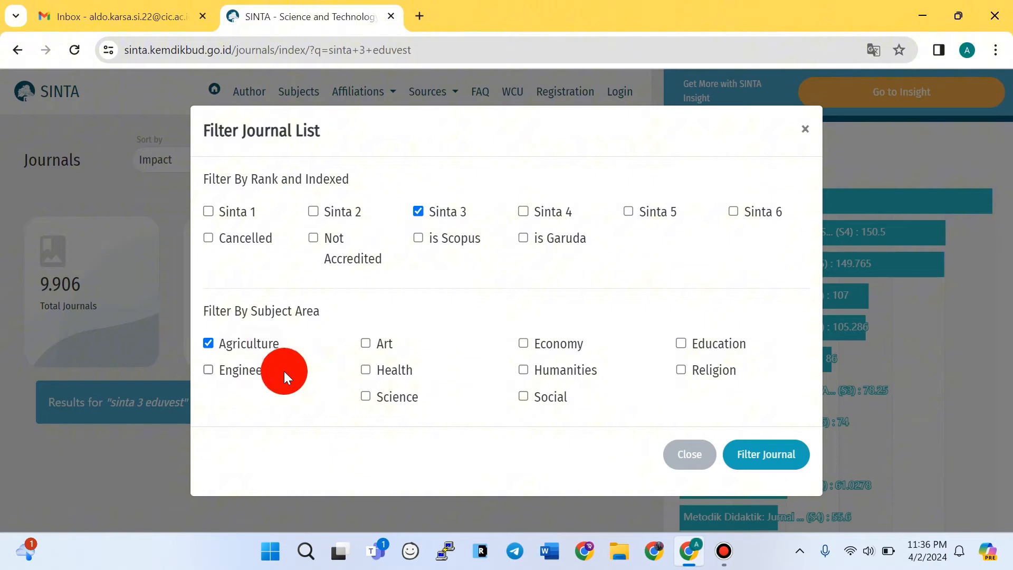
pyautogui.click(417, 395)
pyautogui.click(563, 398)
pyautogui.click(747, 455)
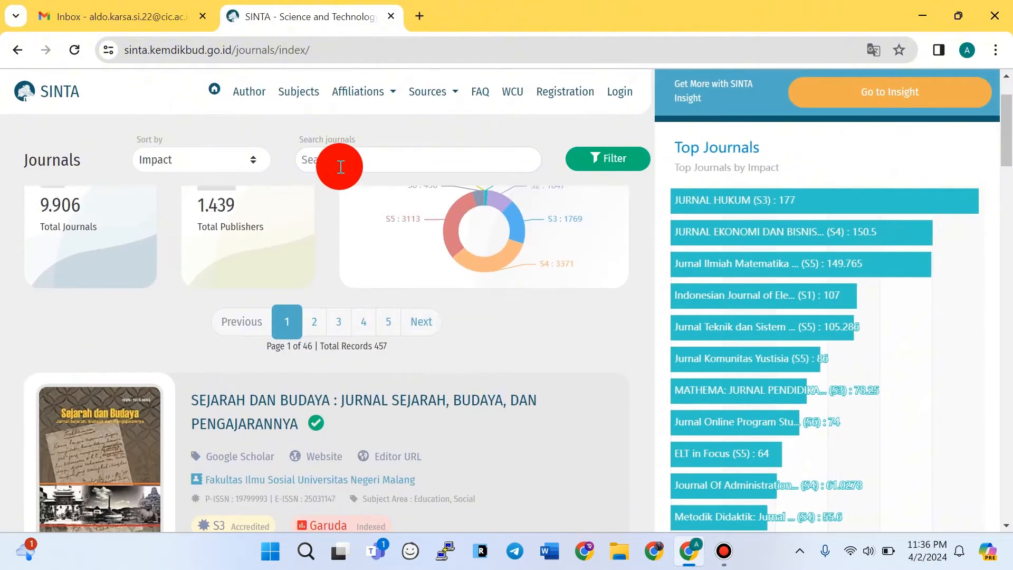
# - Try to combine the search text "eduvest sinta 3" with the existing rank and subject area filters
pyautogui.click(341, 165)
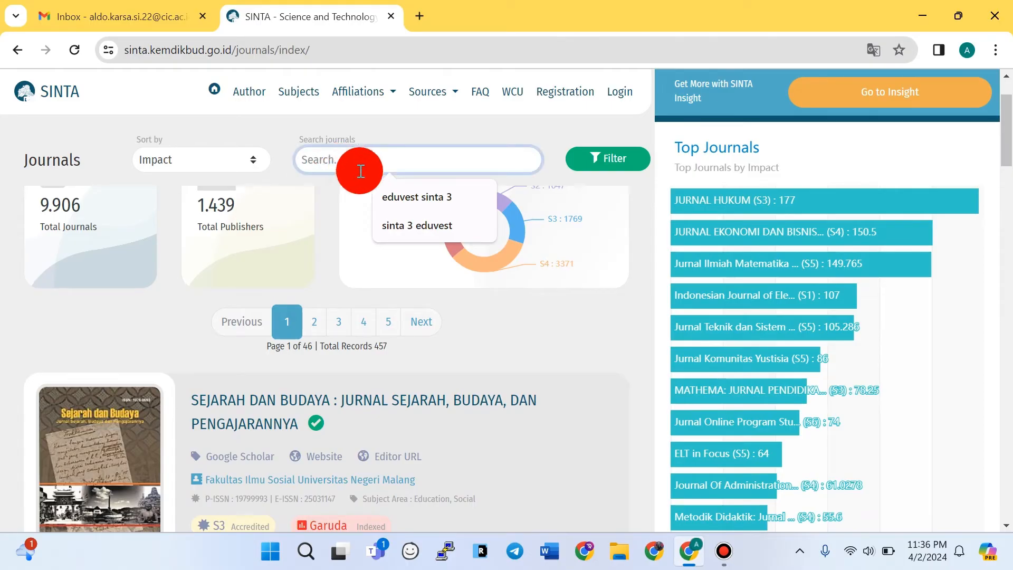
pyautogui.click(422, 196)
pyautogui.click(601, 153)
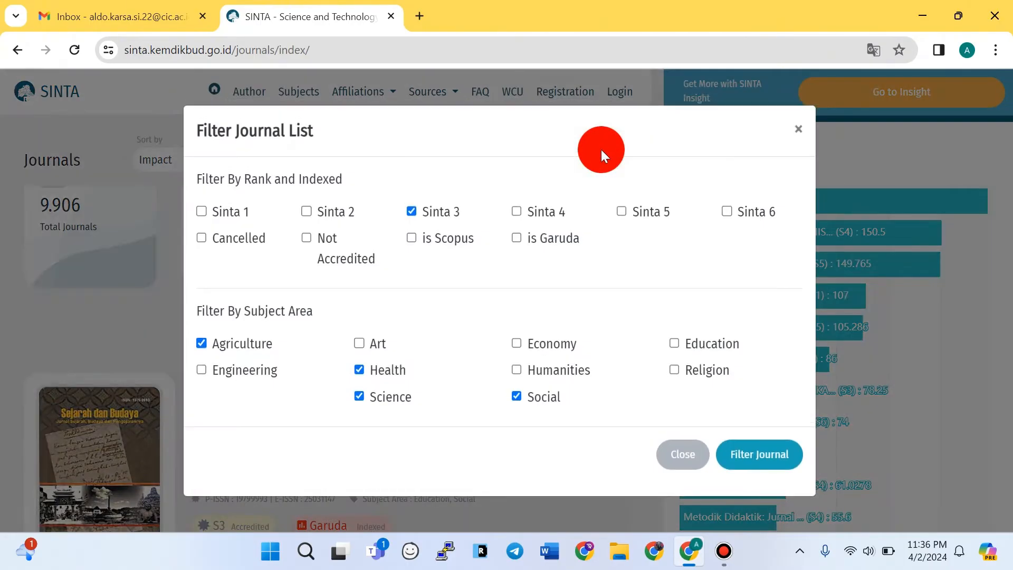
pyautogui.click(744, 451)
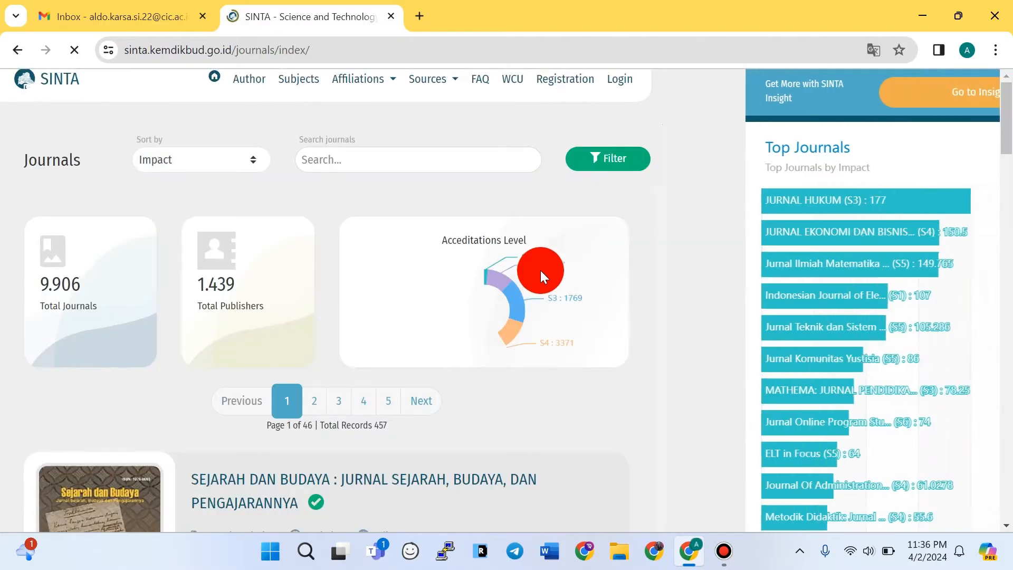
# - Browse the filtered Sinta 3 journals, examining their titles, publishers, subject areas and accreditation ranks
pyautogui.scroll(-10, 529, 268)
pyautogui.scroll(-15, 437, 283)
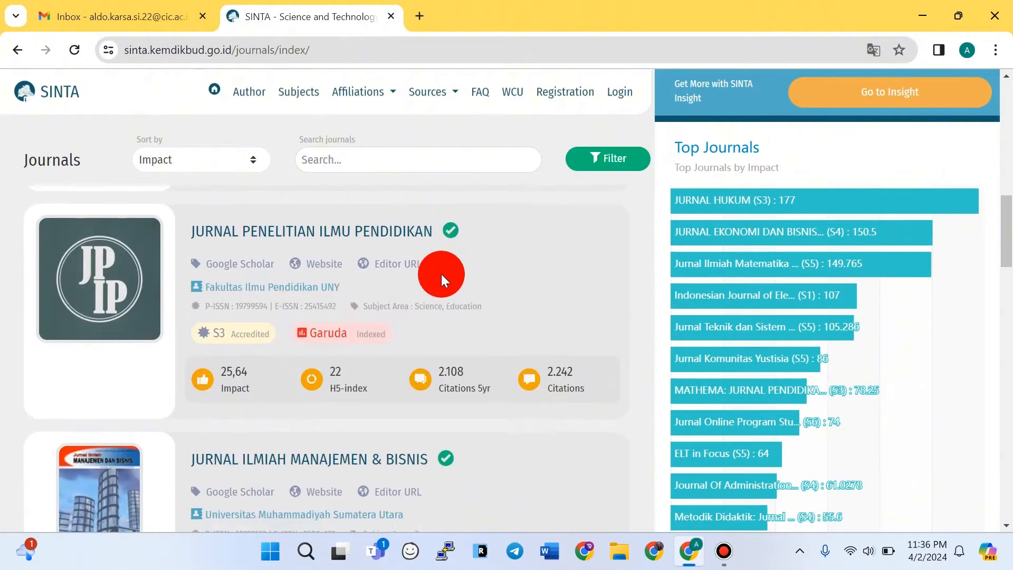
pyautogui.scroll(-10, 419, 280)
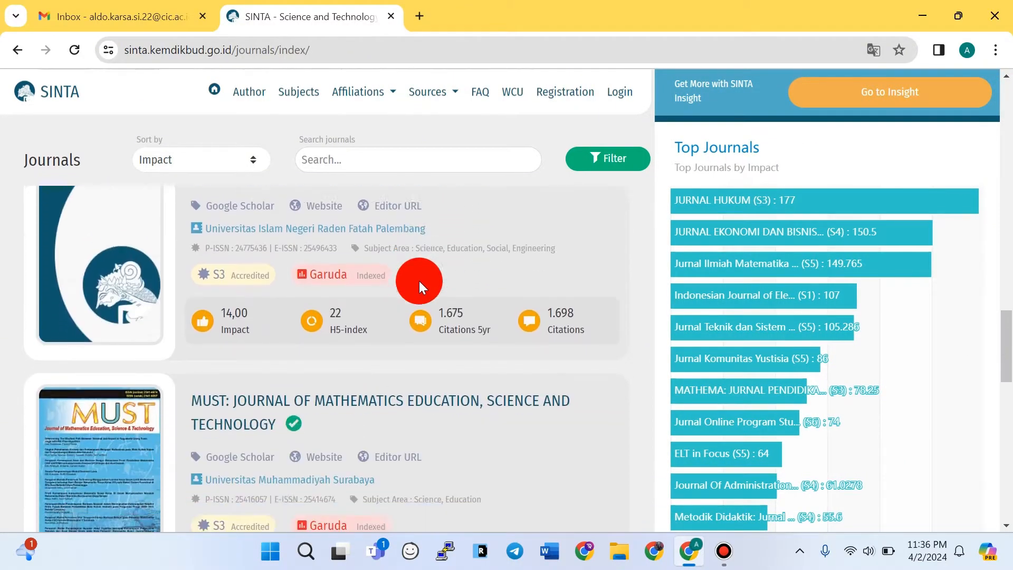
pyautogui.scroll(2, 411, 281)
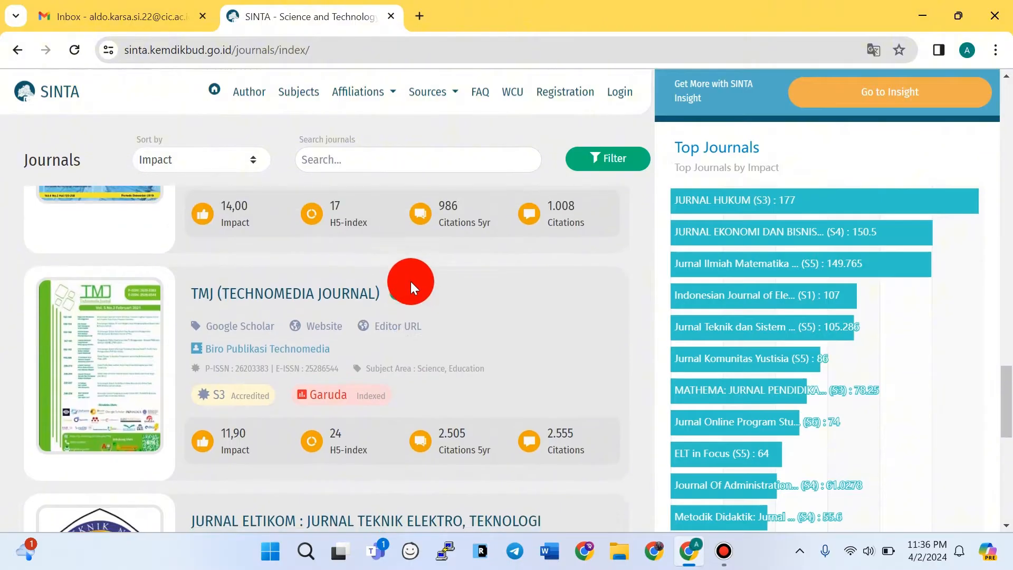
pyautogui.scroll(-7, 410, 280)
pyautogui.scroll(15, 412, 285)
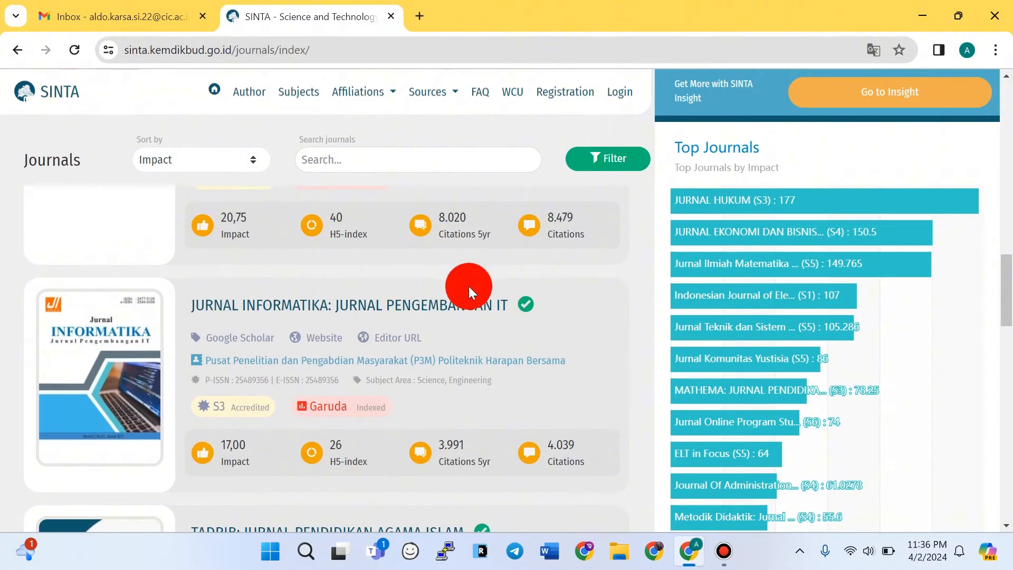
pyautogui.scroll(5, 444, 296)
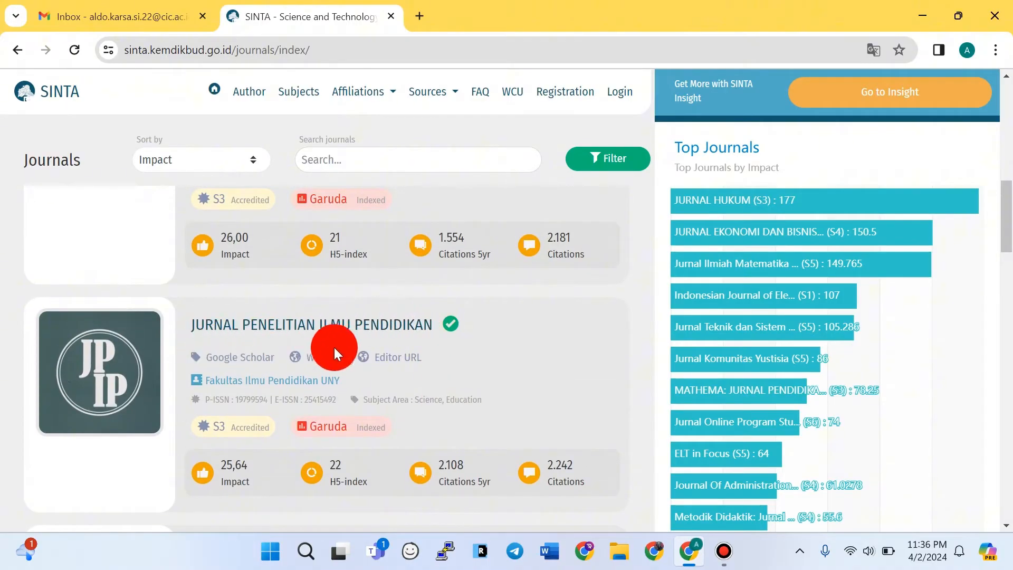
pyautogui.scroll(-3, 478, 319)
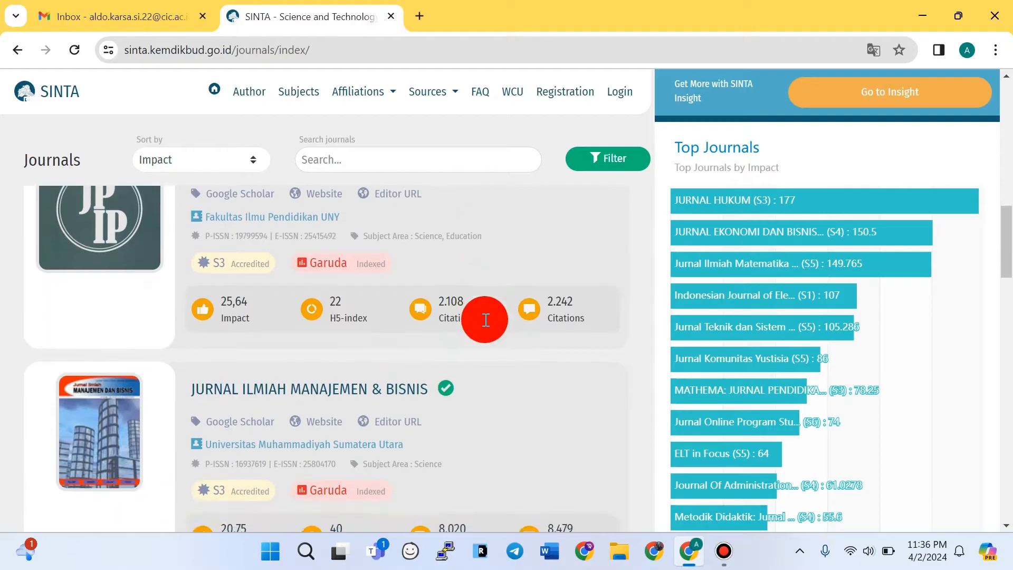
pyautogui.scroll(-3, 306, 297)
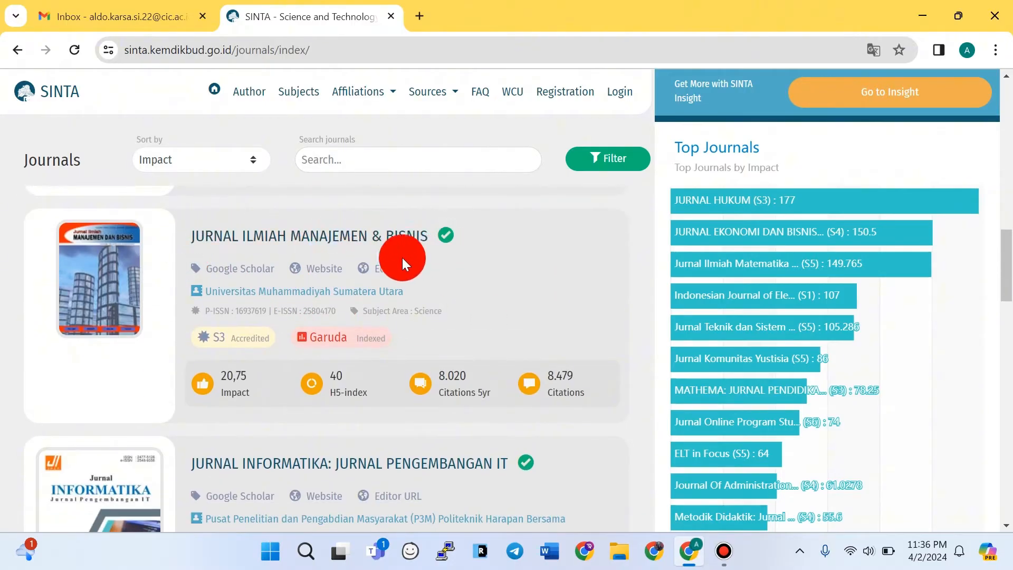
pyautogui.scroll(-4, 486, 236)
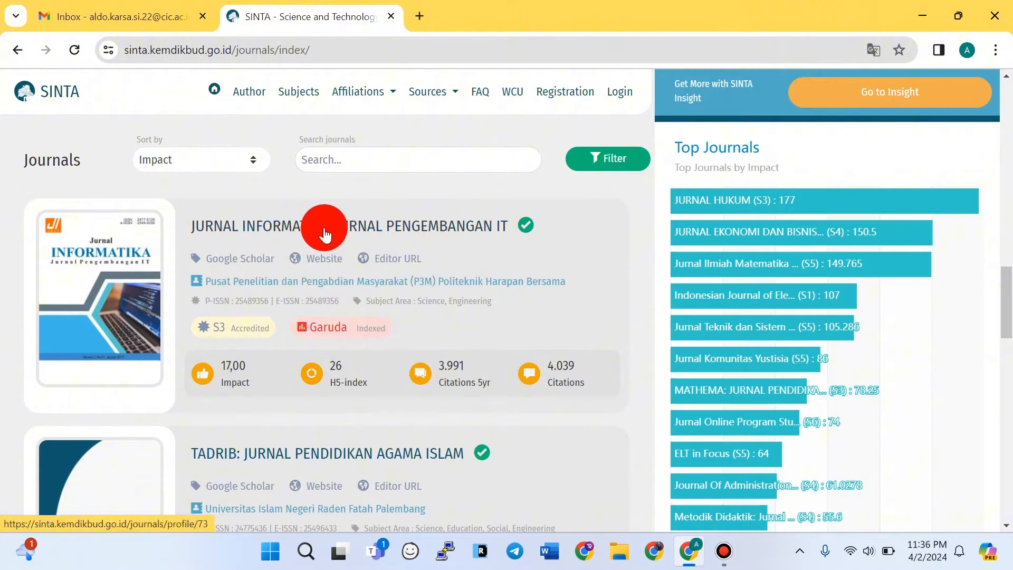
pyautogui.scroll(-4, 410, 242)
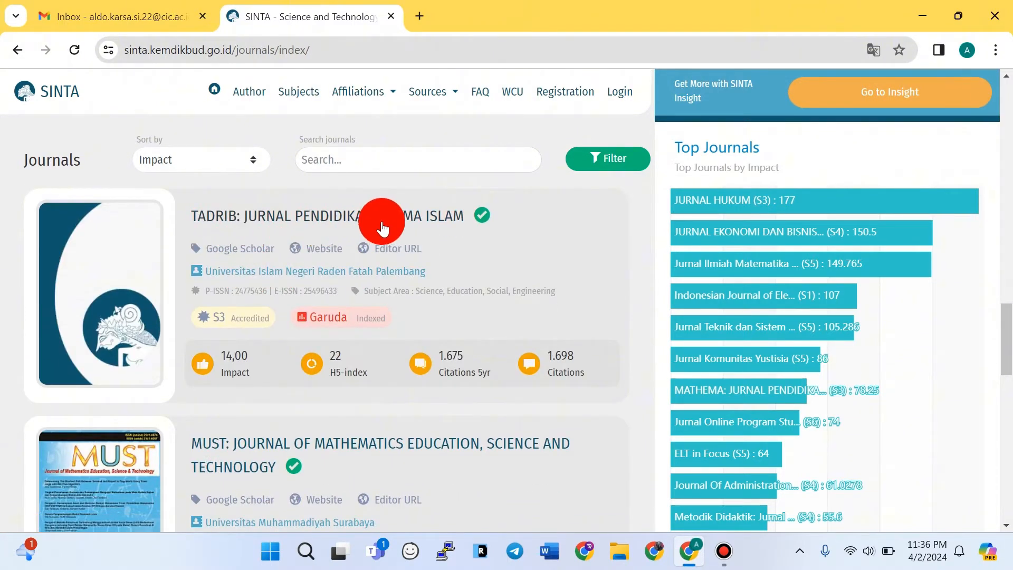
pyautogui.scroll(-3, 473, 235)
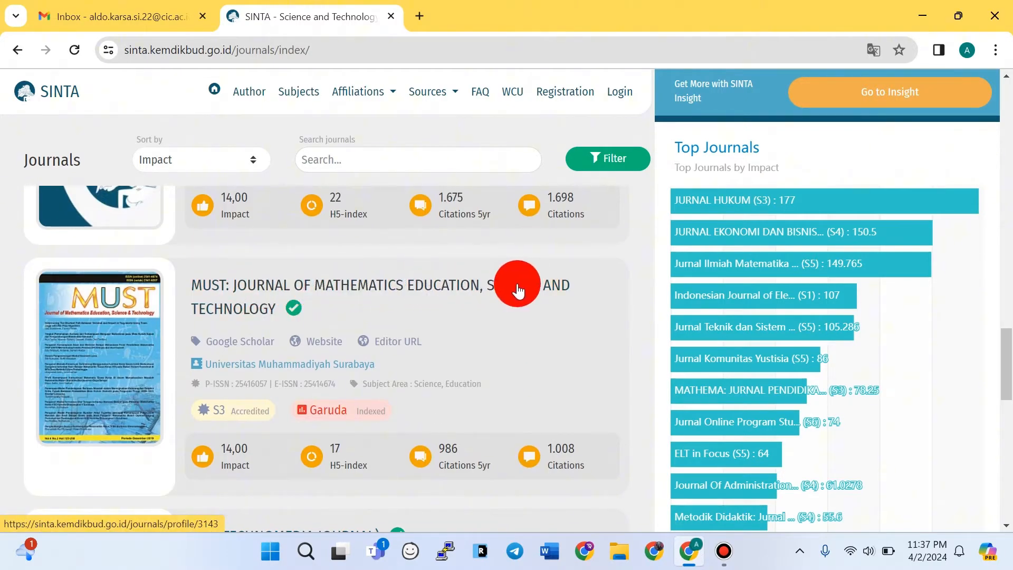
# - Browse the remaining journals on the first page of the filtered Sinta 3 list, checking their subject areas and accreditation
pyautogui.scroll(-12, 525, 286)
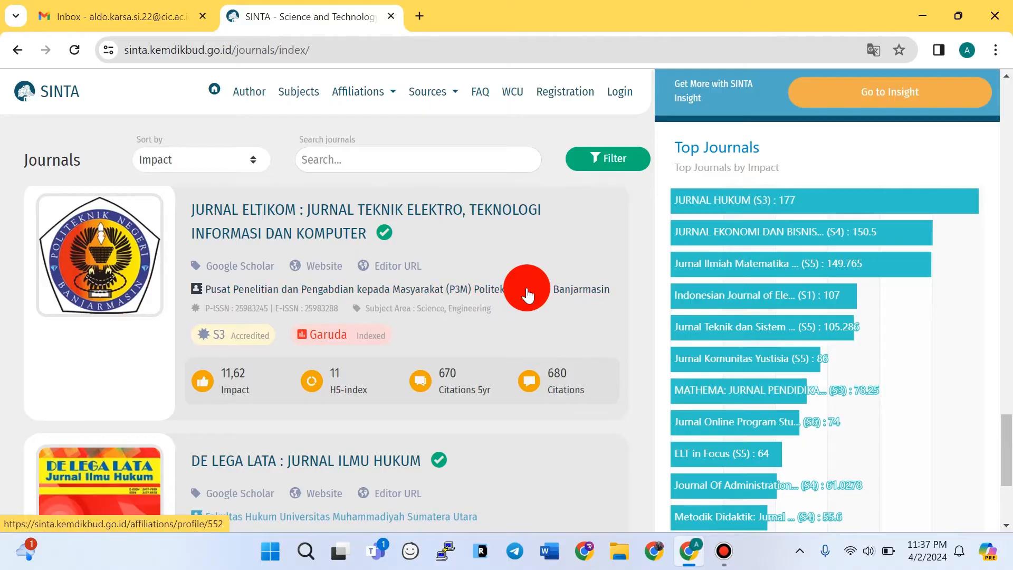
pyautogui.scroll(-3, 527, 287)
pyautogui.scroll(5, 527, 287)
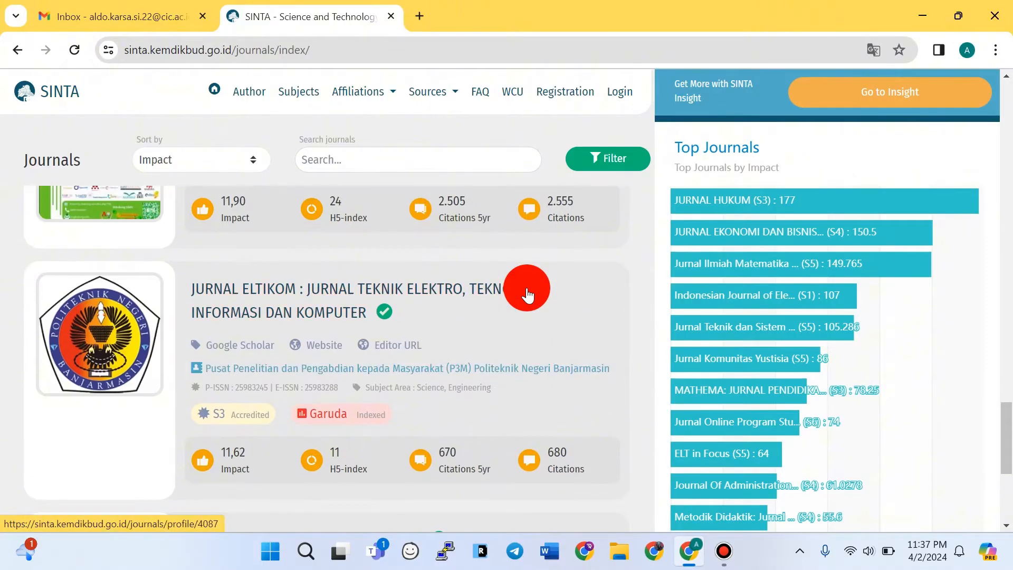
pyautogui.scroll(-3, 527, 290)
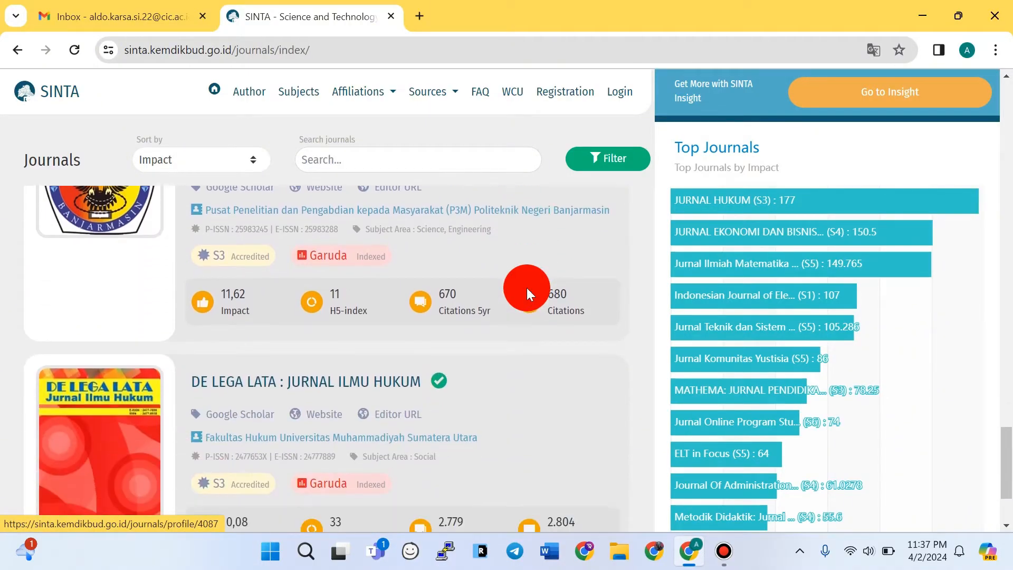
pyautogui.scroll(-2, 526, 287)
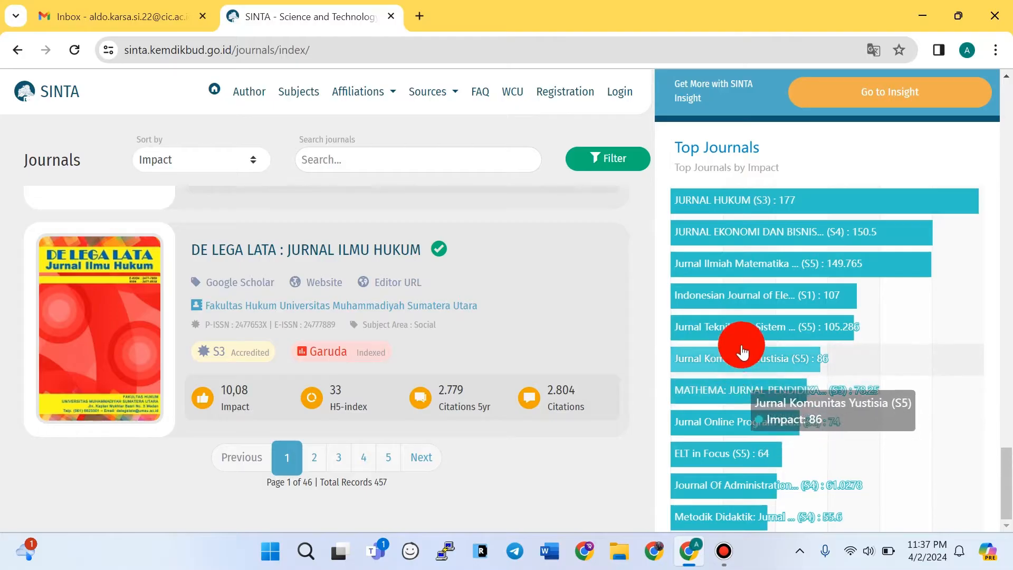
pyautogui.scroll(10, 330, 306)
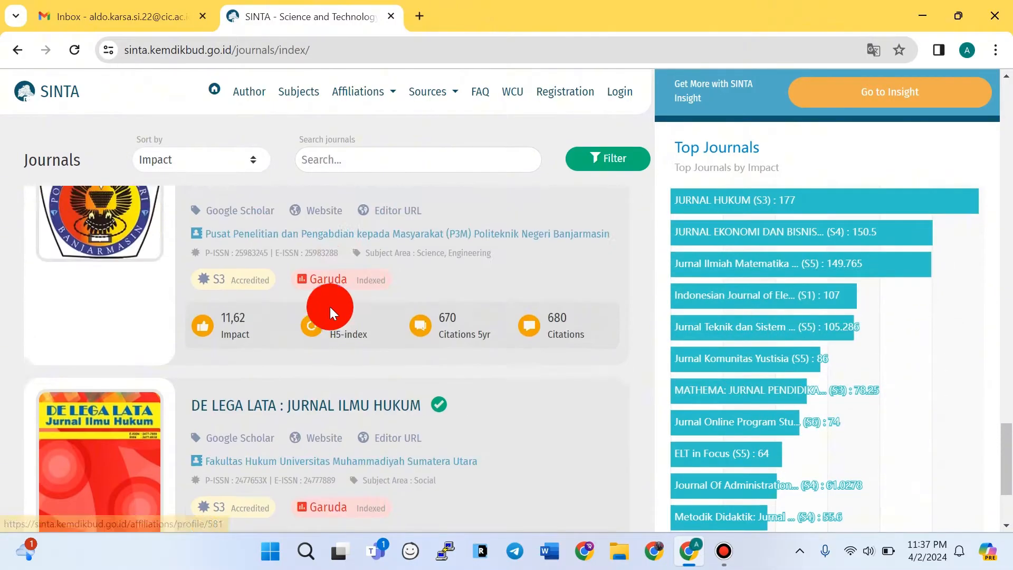
pyautogui.scroll(12, 330, 306)
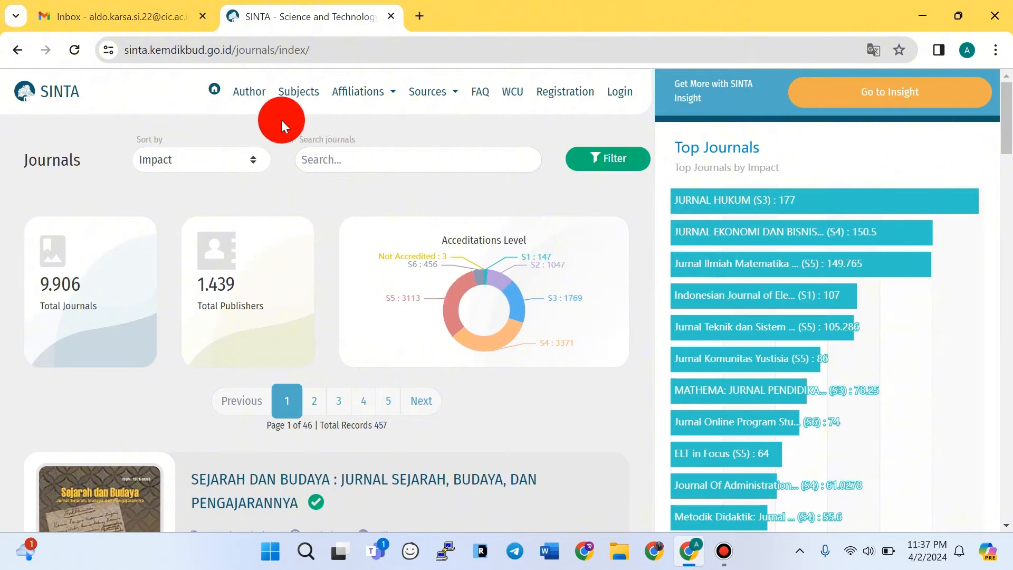
# - Search Google for "sinta 3 eduvest" in a new browser tab
pyautogui.click(422, 21)
pyautogui.write('sinta ')
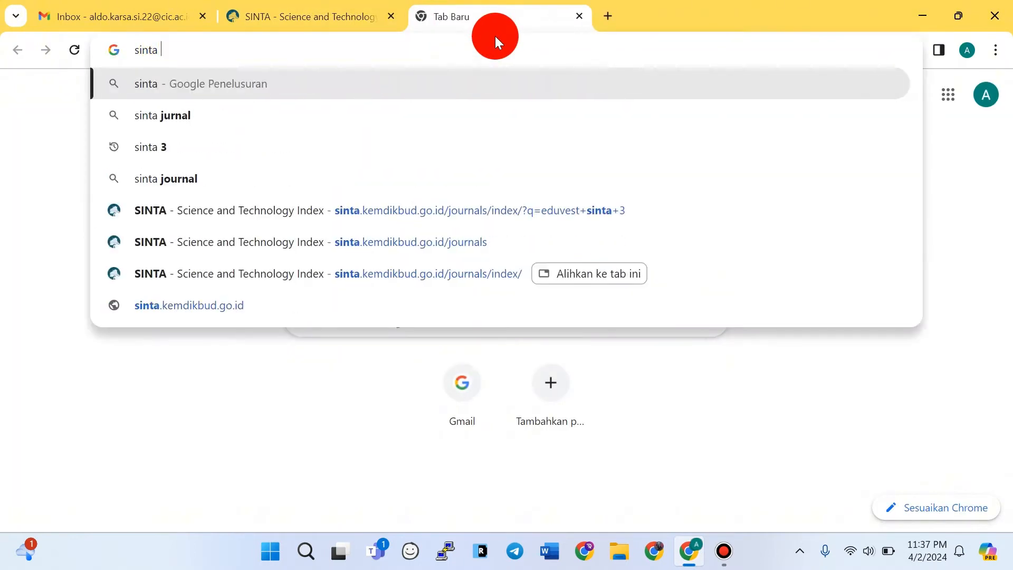
pyautogui.write('3 eduvest')
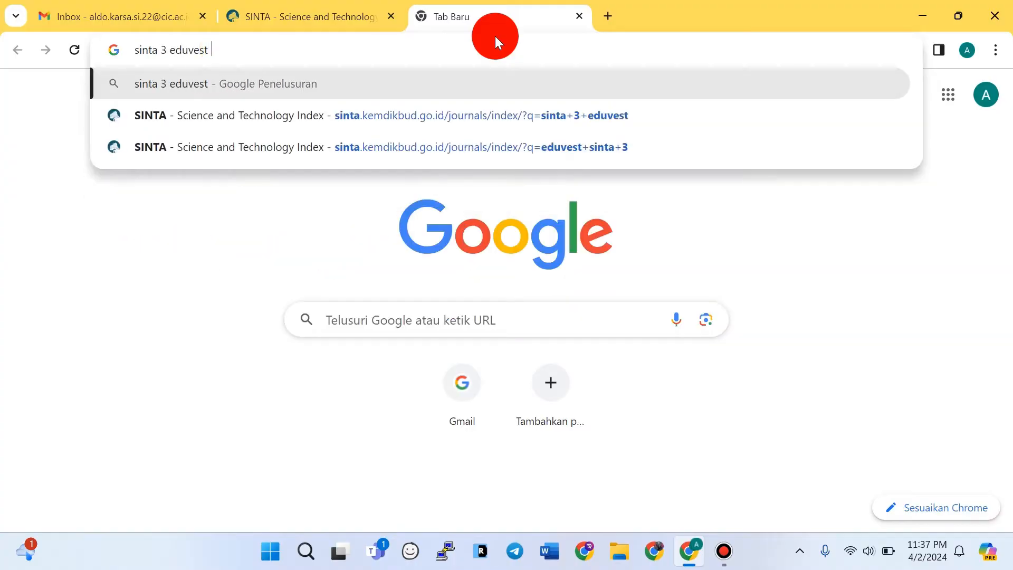
pyautogui.press('Return')
pyautogui.scroll(-2, 304, 236)
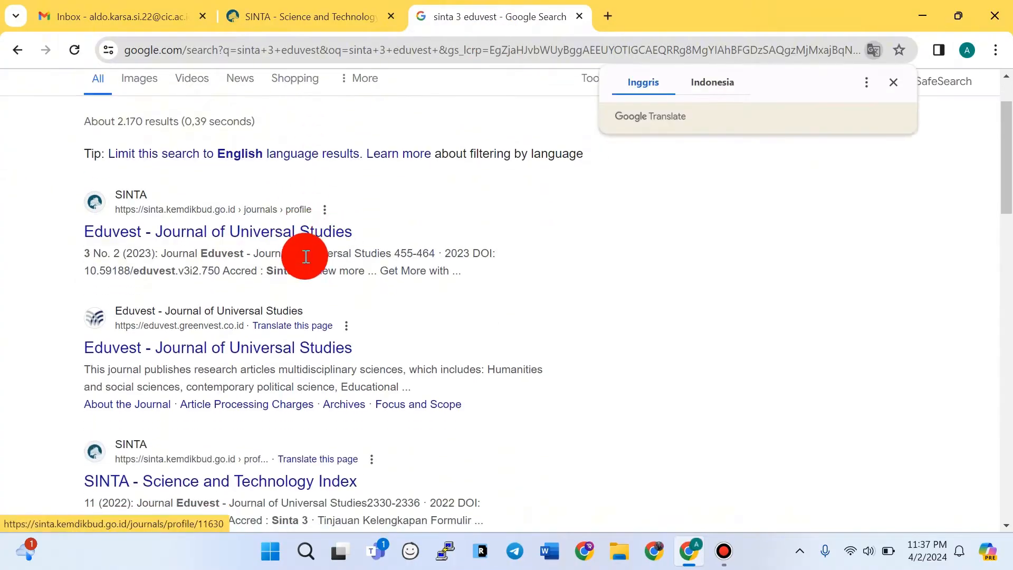
# - Copy the title "Eduvest - Journal of Universal Studies" from the Google results and search the SINTA journals for it
pyautogui.moveTo(83, 232); pyautogui.dragTo(362, 202)
pyautogui.hotkey('ctrl', 'c')
pyautogui.click(323, 16)
pyautogui.moveTo(402, 166)
pyautogui.click(346, 157)
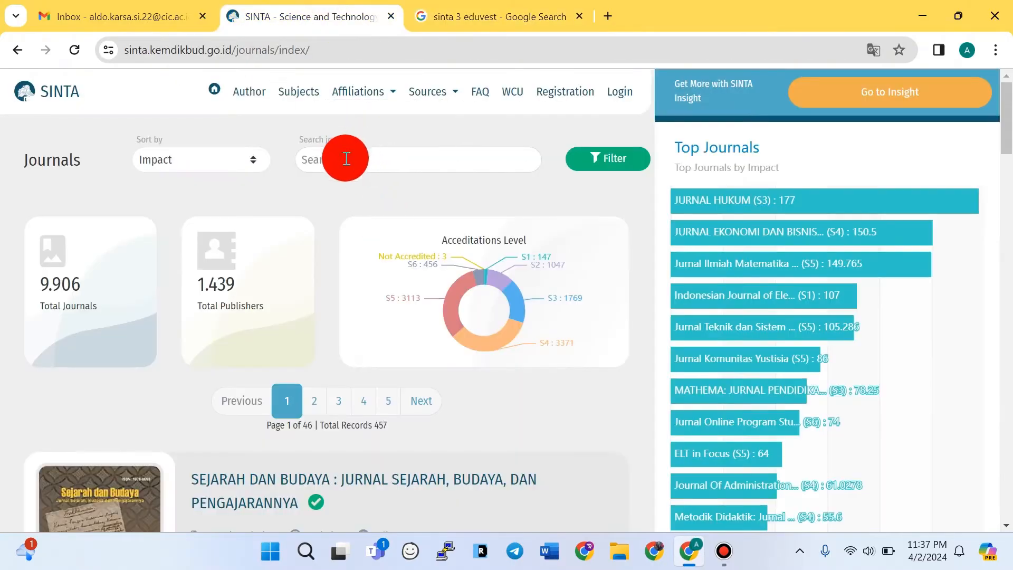
pyautogui.hotkey('ctrl', 'v')
pyautogui.press('Return')
# - Open the Eduvest journal's website from its SINTA entry and review the journal description, indexing details and current issue
pyautogui.scroll(-5, 380, 185)
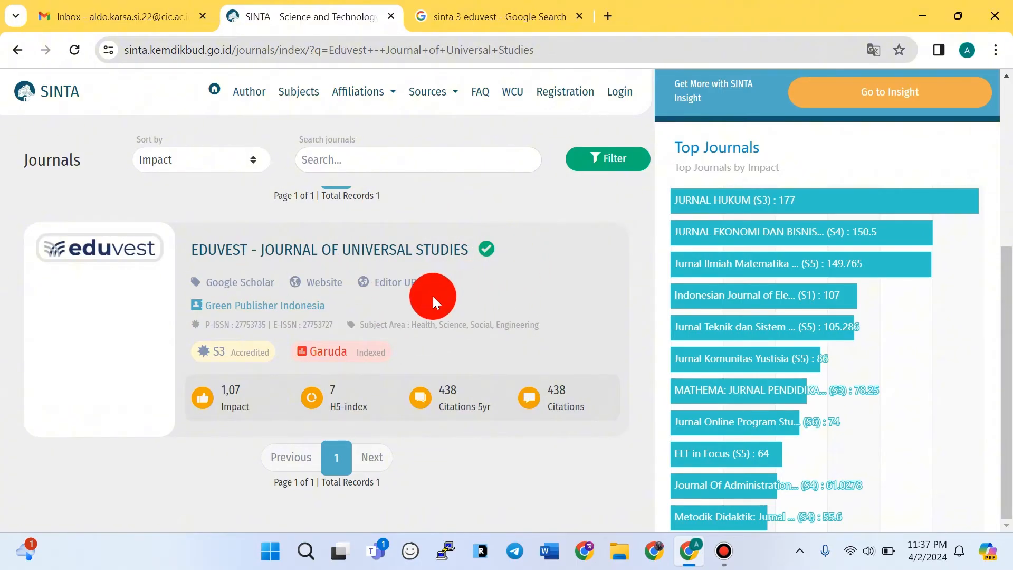
pyautogui.click(320, 293)
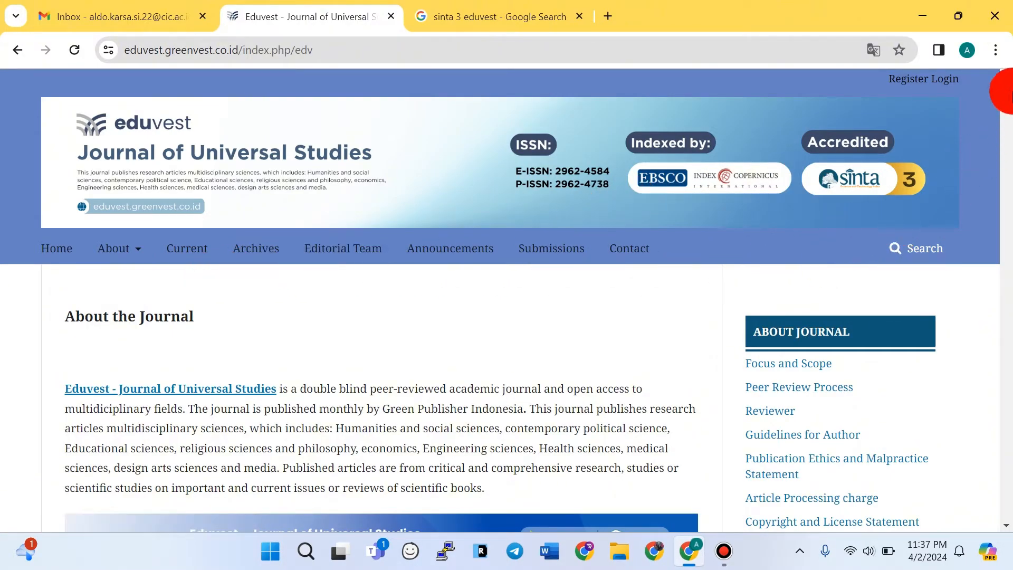
pyautogui.scroll(-3, 637, 232)
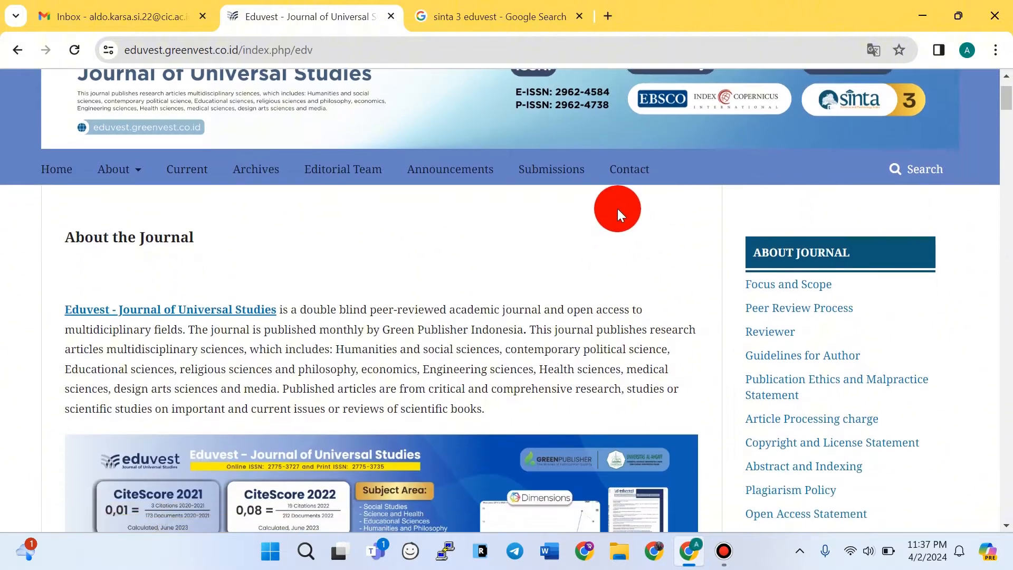
pyautogui.scroll(-2, 618, 211)
pyautogui.scroll(2, 617, 211)
pyautogui.scroll(-3, 617, 214)
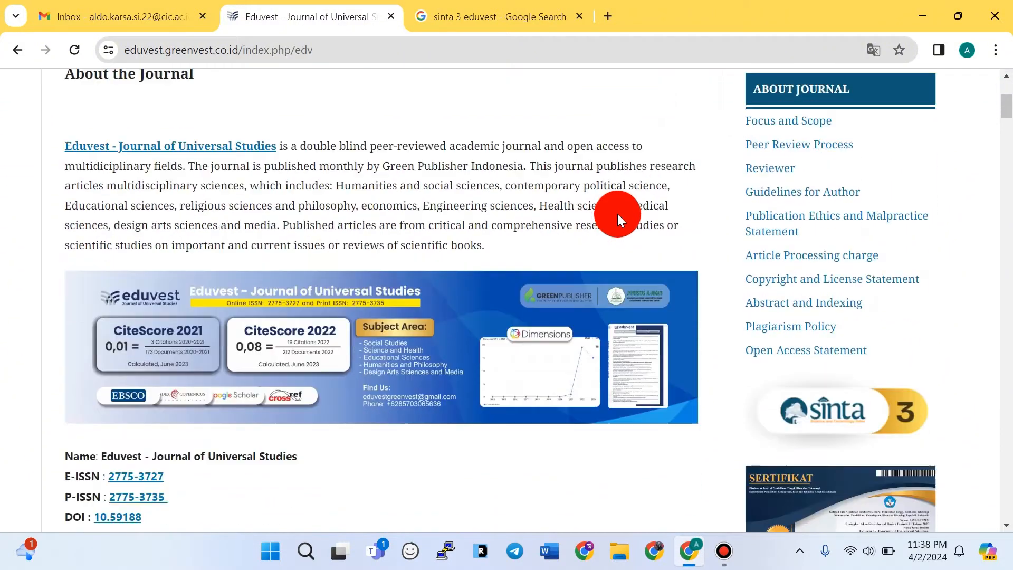
pyautogui.scroll(-6, 617, 214)
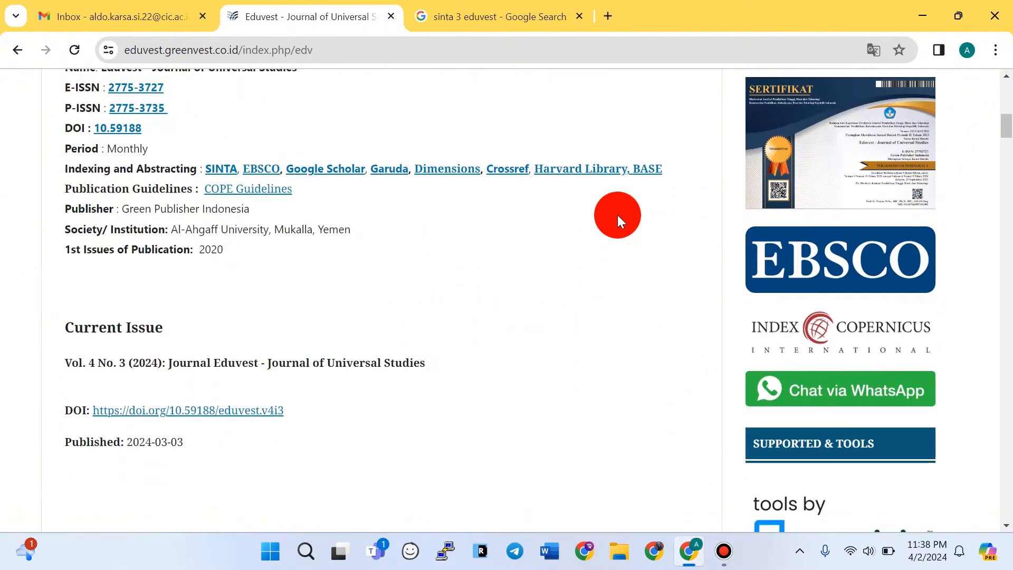
pyautogui.scroll(-4, 617, 214)
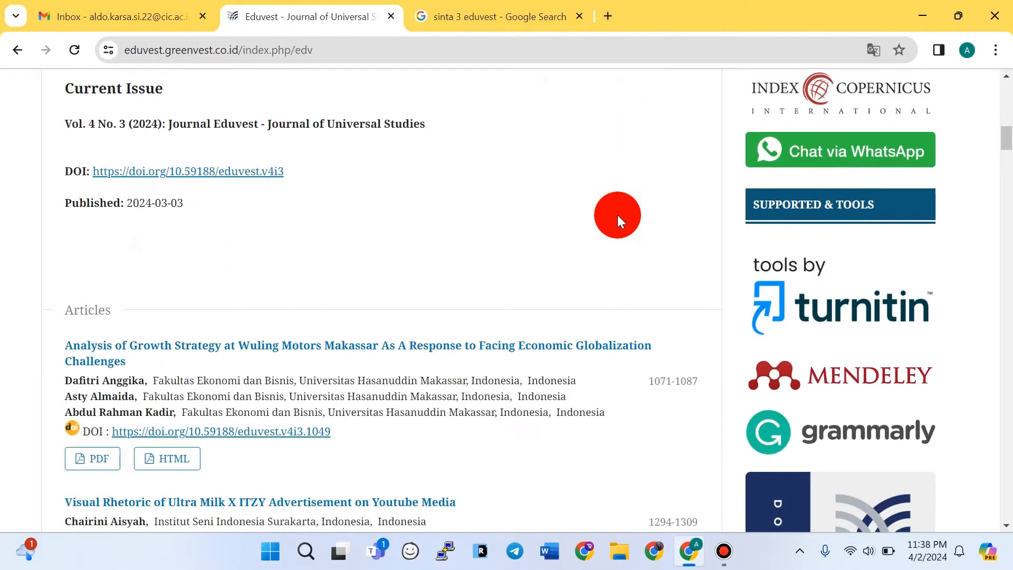
pyautogui.scroll(-3, 617, 214)
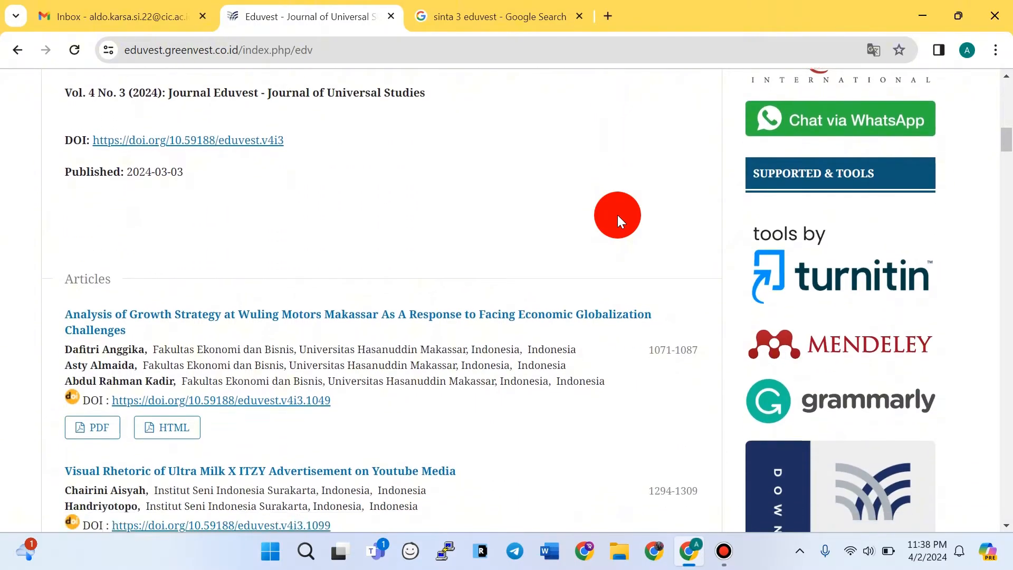
pyautogui.scroll(13, 617, 215)
pyautogui.scroll(5, 617, 214)
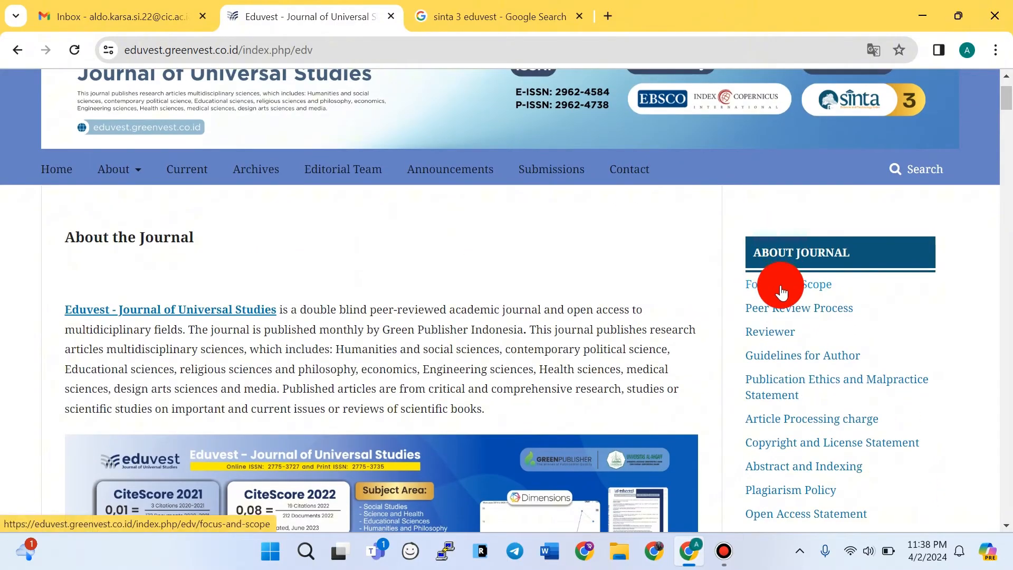
# - Open the journal's Focus and Scope page and read the accepted fields in Indonesian, highlighting "Ilmu Teknik"
pyautogui.click(781, 292)
pyautogui.scroll(-3, 369, 254)
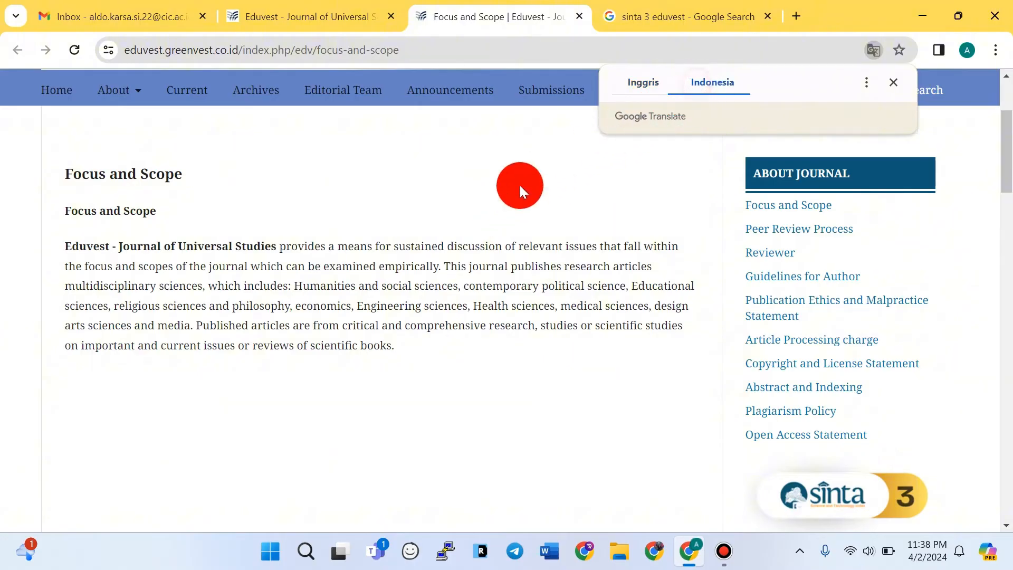
pyautogui.scroll(-1, 316, 264)
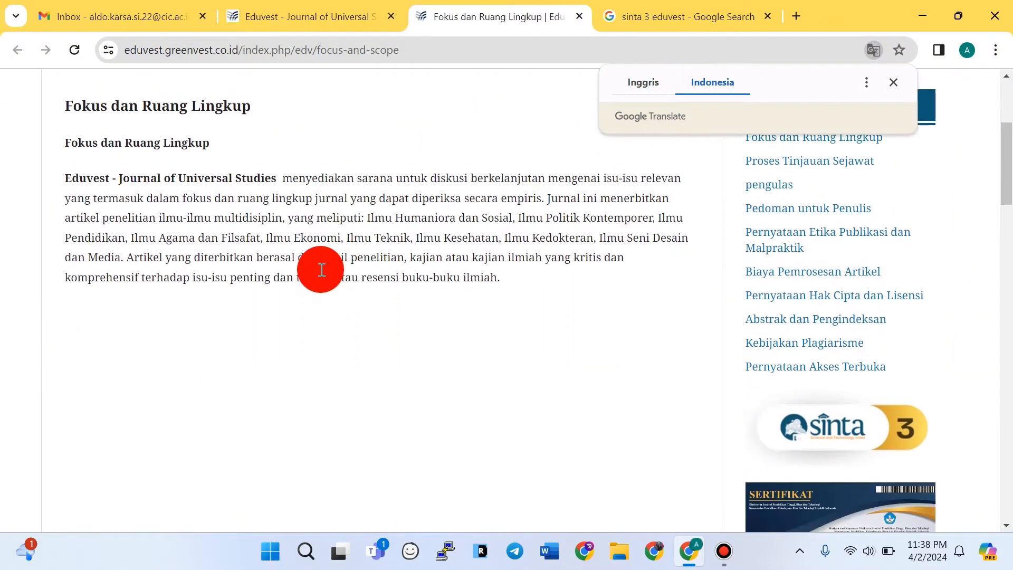
pyautogui.scroll(1, 132, 261)
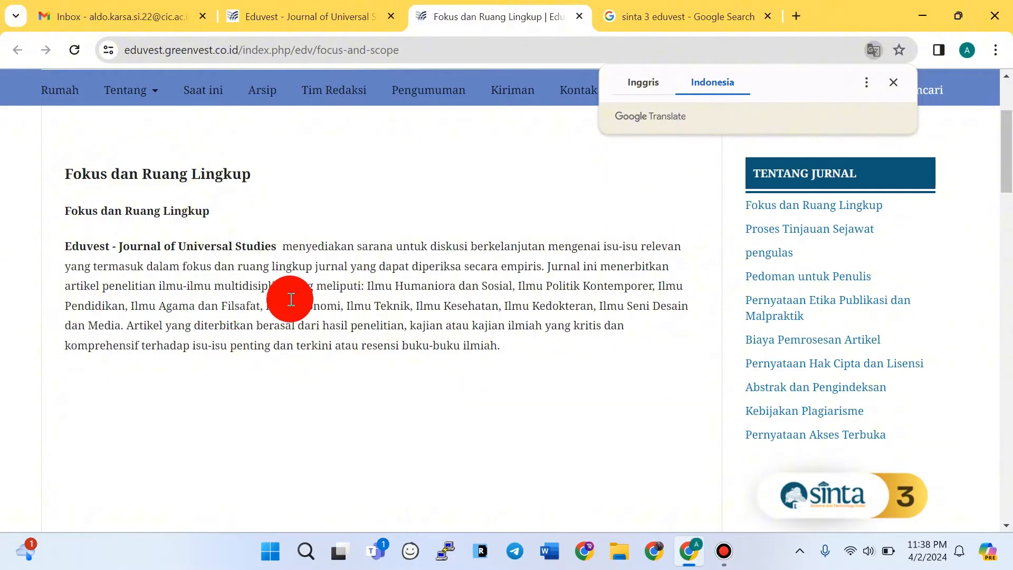
pyautogui.moveTo(343, 308); pyautogui.dragTo(422, 303)
pyautogui.click(379, 307)
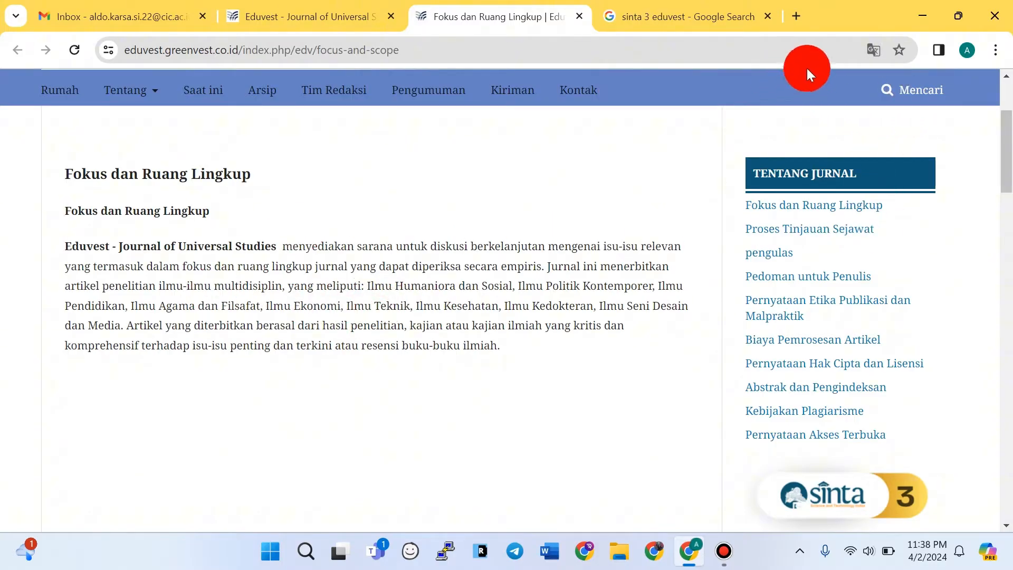
# - Switch the Focus and Scope page back to English and dismiss the translation popup
pyautogui.click(876, 50)
pyautogui.click(639, 83)
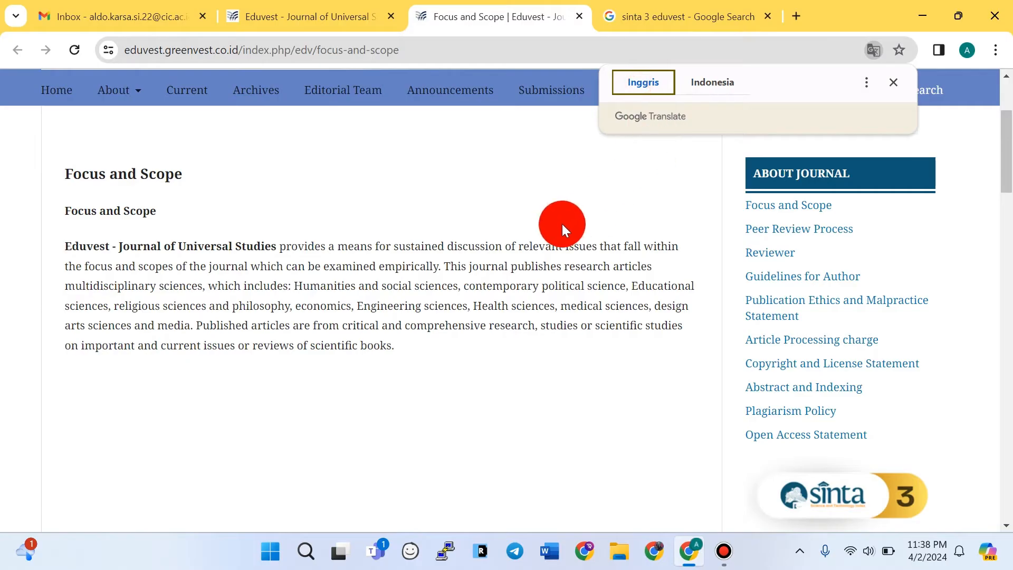
pyautogui.scroll(-7, 564, 227)
pyautogui.scroll(4, 564, 236)
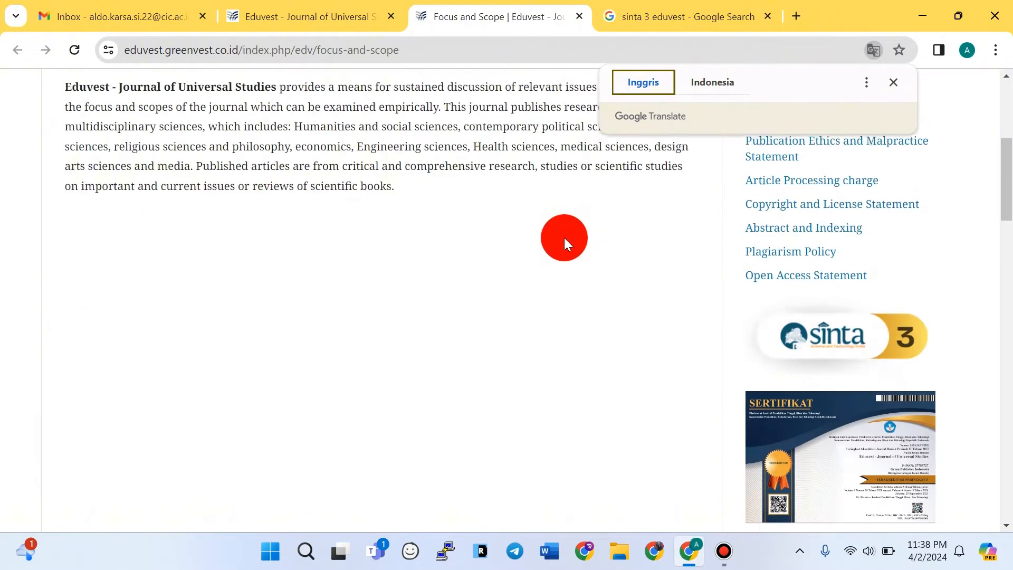
pyautogui.scroll(-4, 566, 237)
pyautogui.scroll(1, 570, 240)
pyautogui.click(893, 82)
# - Find the Eduvest article template link on the journal page and open the template document
pyautogui.scroll(-3, 878, 274)
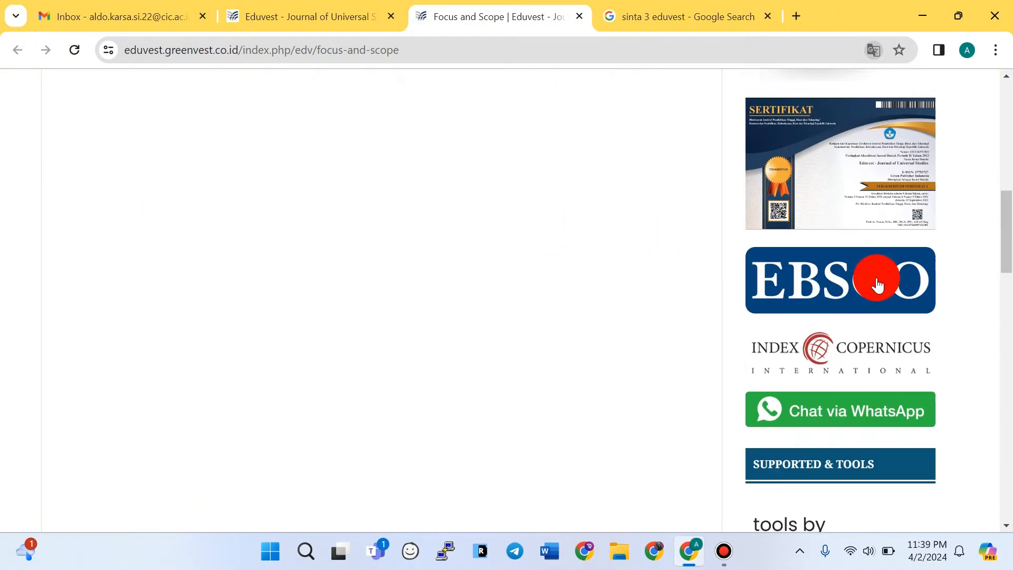
pyautogui.scroll(-2, 857, 248)
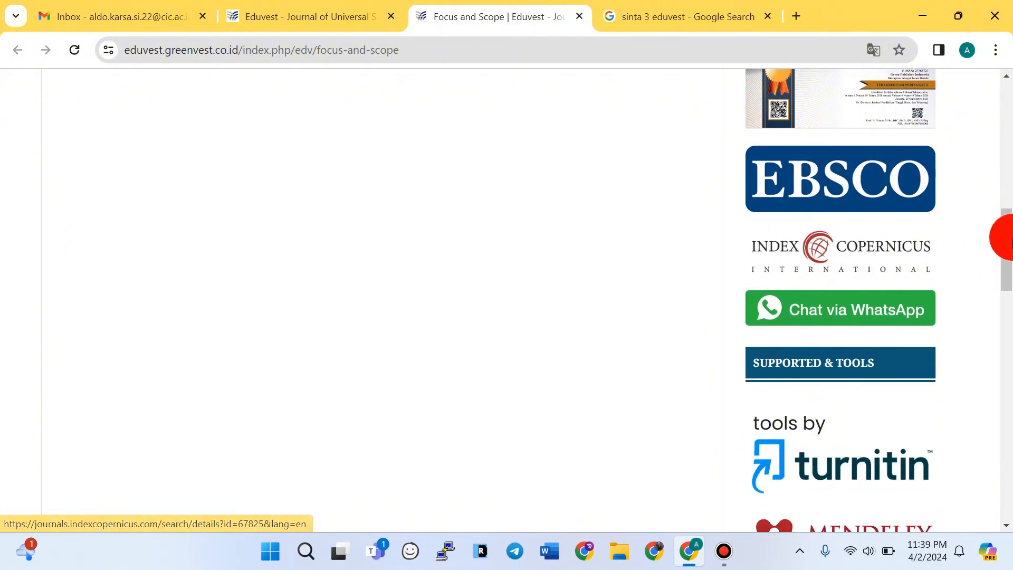
pyautogui.moveTo(1007, 237); pyautogui.dragTo(1008, 289)
pyautogui.scroll(-10, 739, 242)
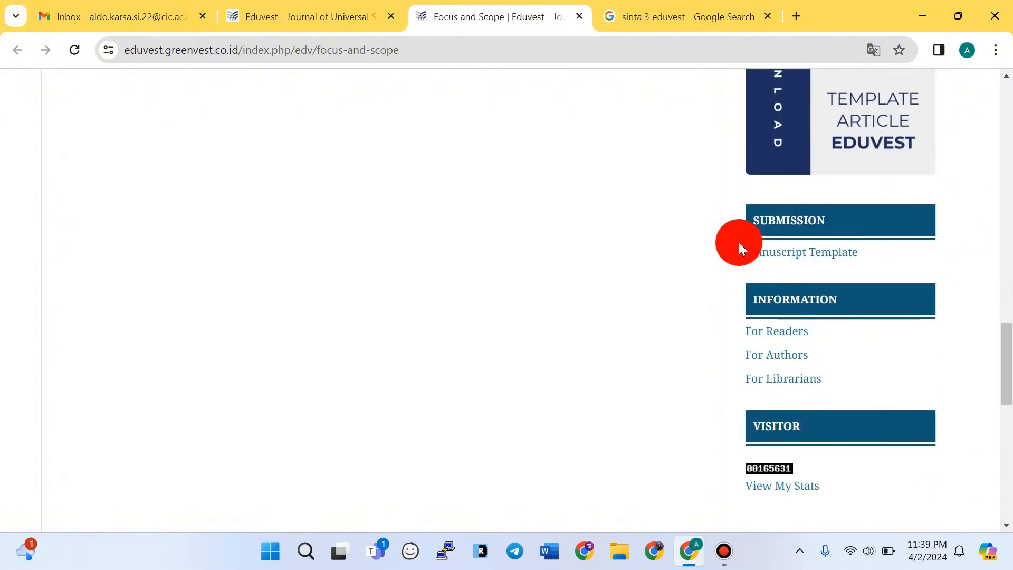
pyautogui.scroll(6, 739, 241)
pyautogui.scroll(20, 738, 241)
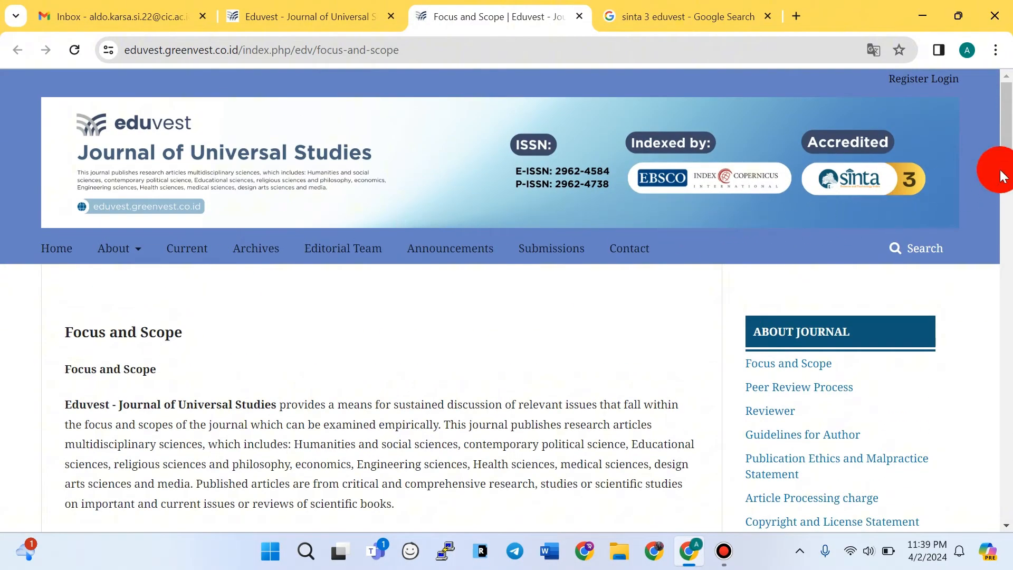
pyautogui.moveTo(1007, 131); pyautogui.dragTo(1007, 163)
pyautogui.scroll(-7, 665, 229)
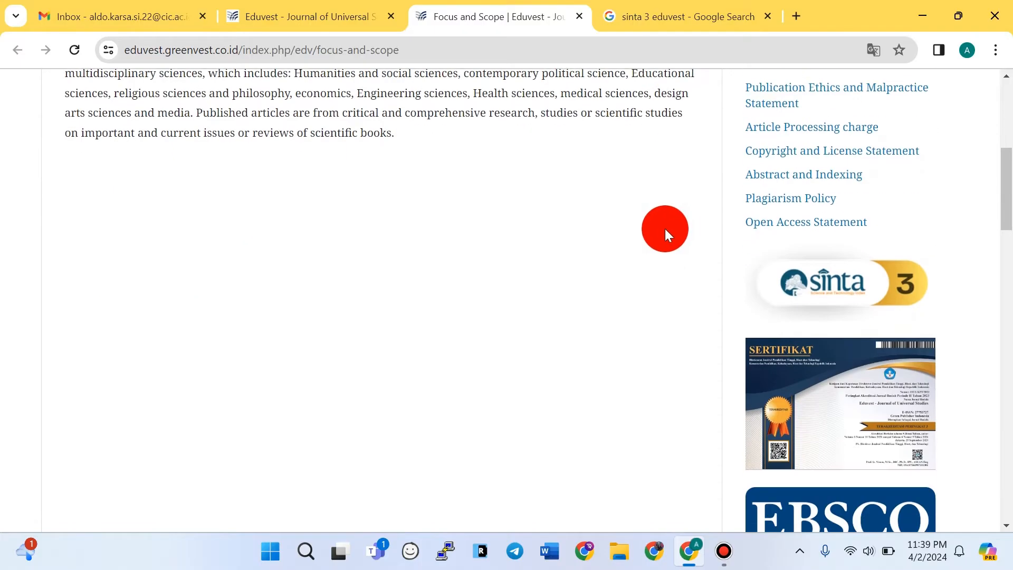
pyautogui.scroll(-11, 628, 217)
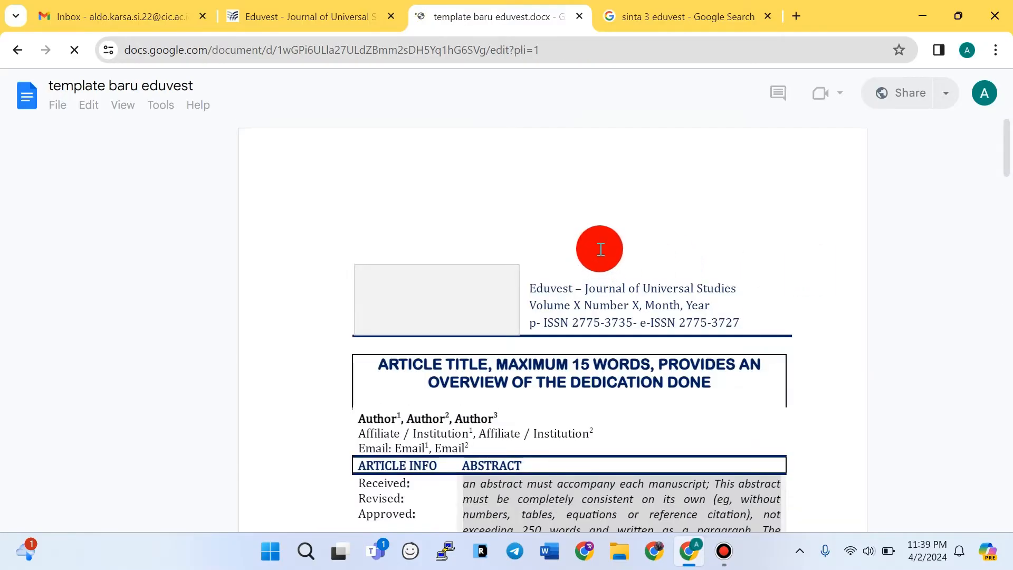
# - Dismiss the Office editing welcome message and look through the "template baru eduvest" document
pyautogui.scroll(-10, 600, 249)
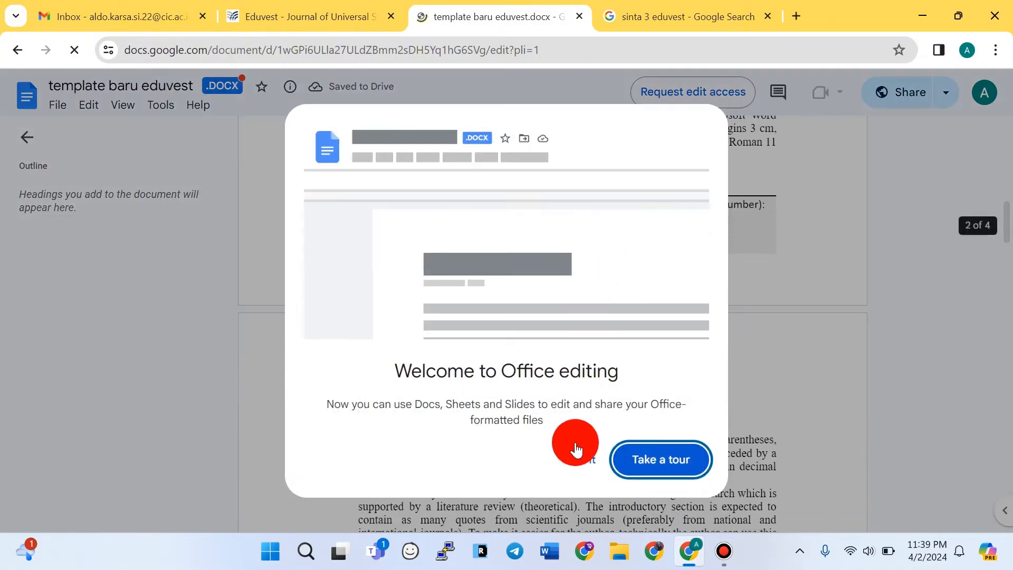
pyautogui.click(575, 449)
pyautogui.scroll(-5, 585, 375)
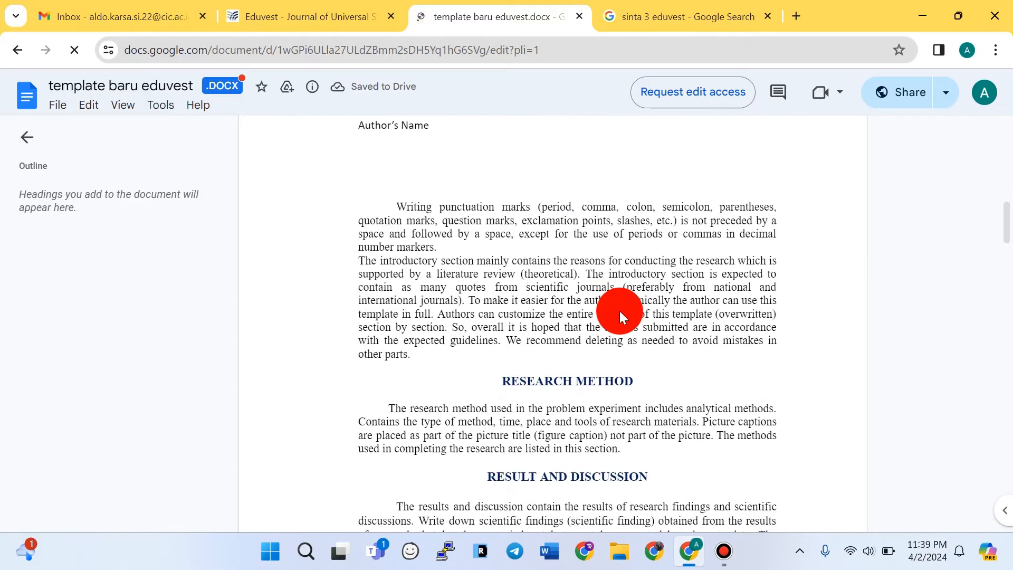
pyautogui.scroll(15, 618, 310)
pyautogui.scroll(2, 527, 269)
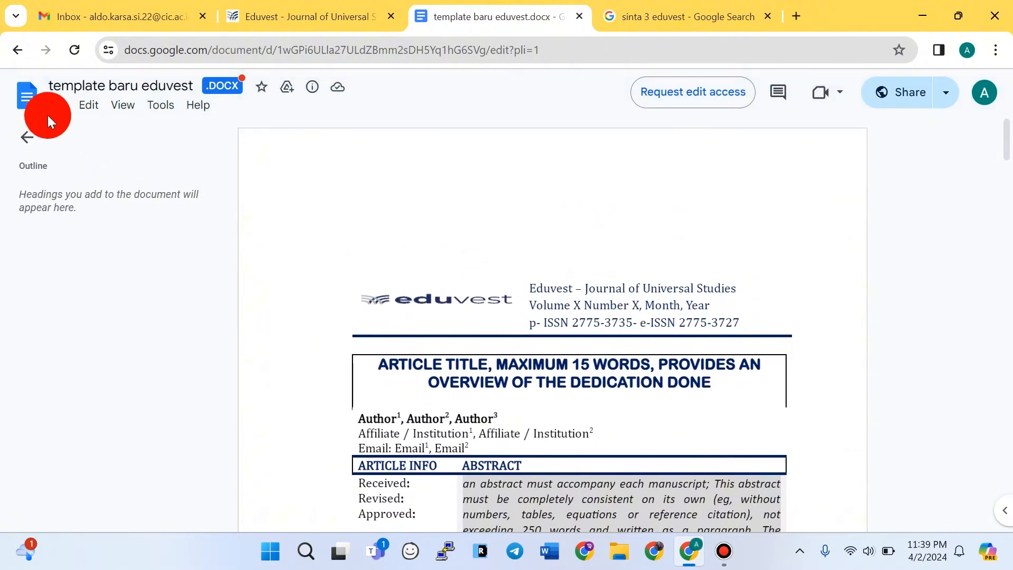
# - Download the "template baru eduvest" document in Microsoft Word (.docx) format and check the finished download
pyautogui.click(63, 108)
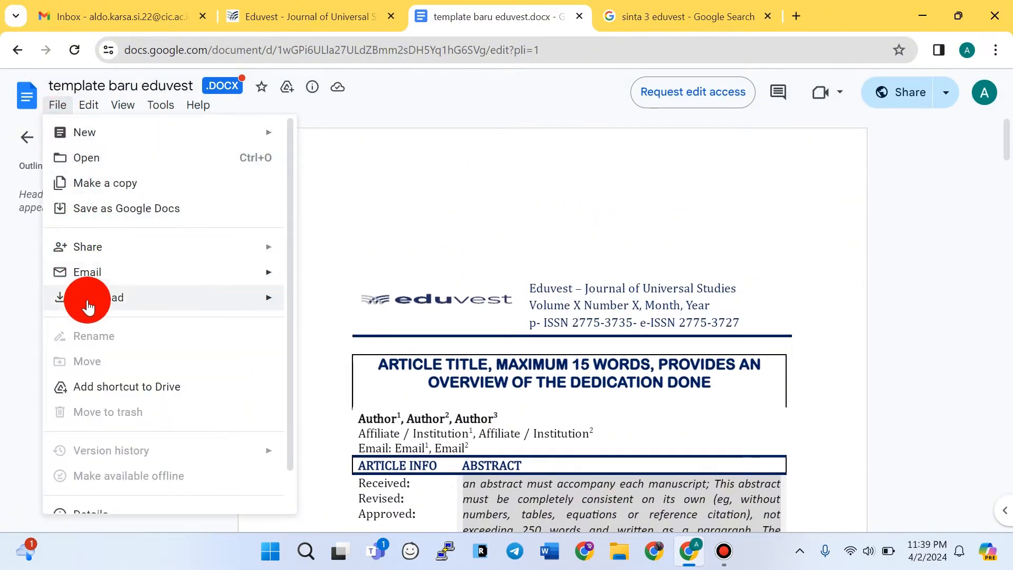
pyautogui.moveTo(237, 299)
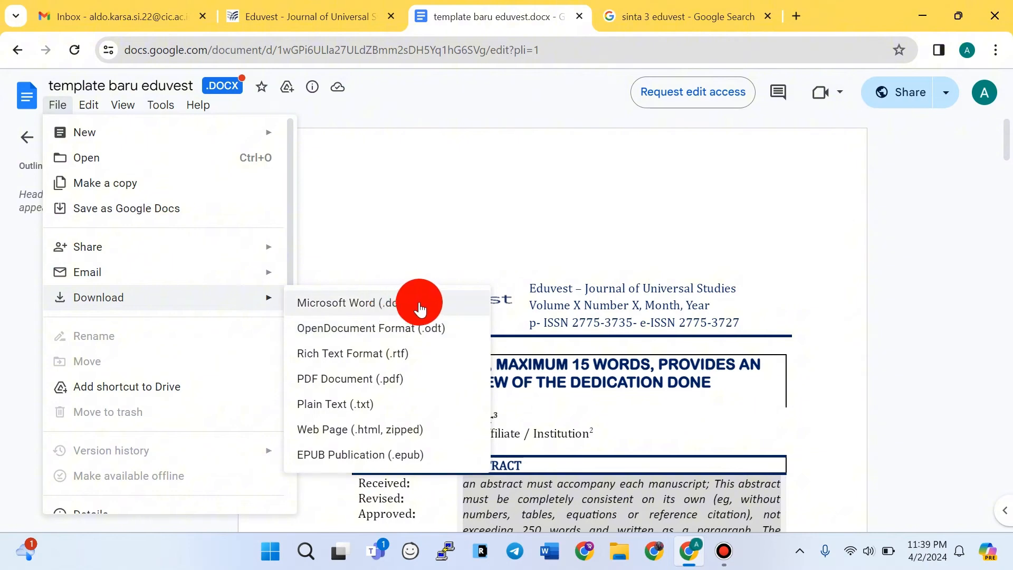
pyautogui.click(445, 306)
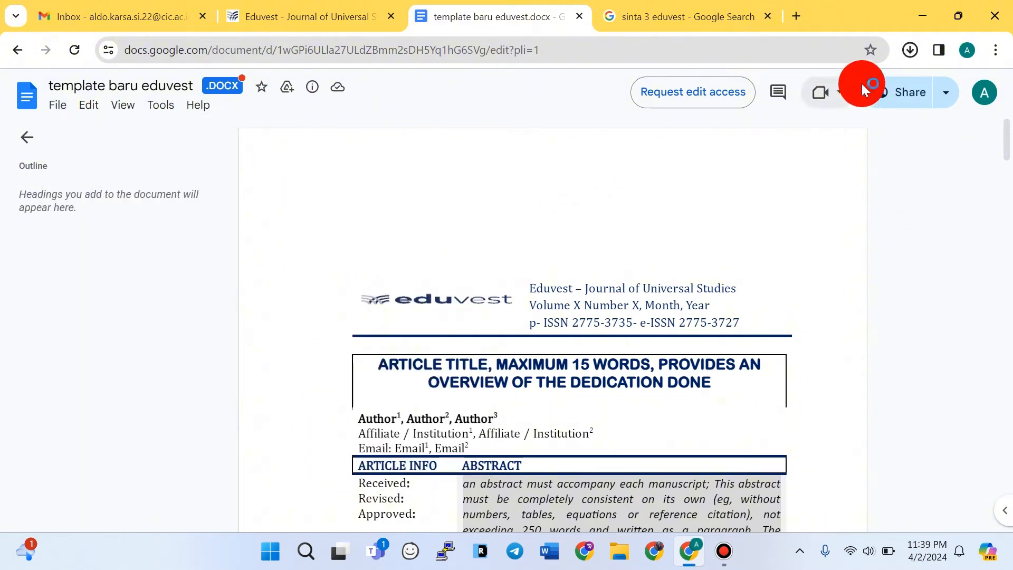
pyautogui.click(913, 52)
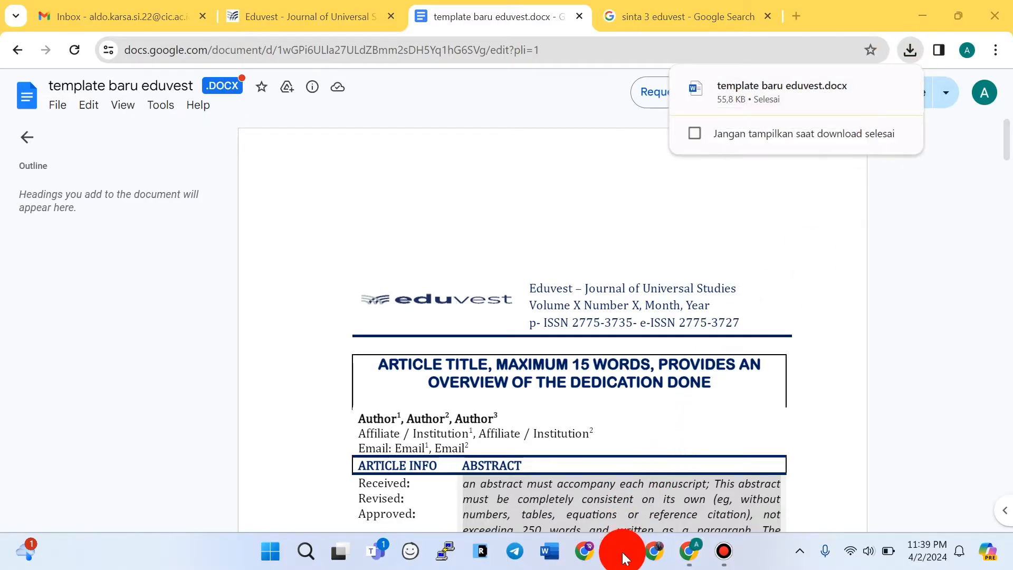
# - Open the downloaded "template baru eduvest" file from the Downloads folder in Word and enable editing
pyautogui.click(622, 552)
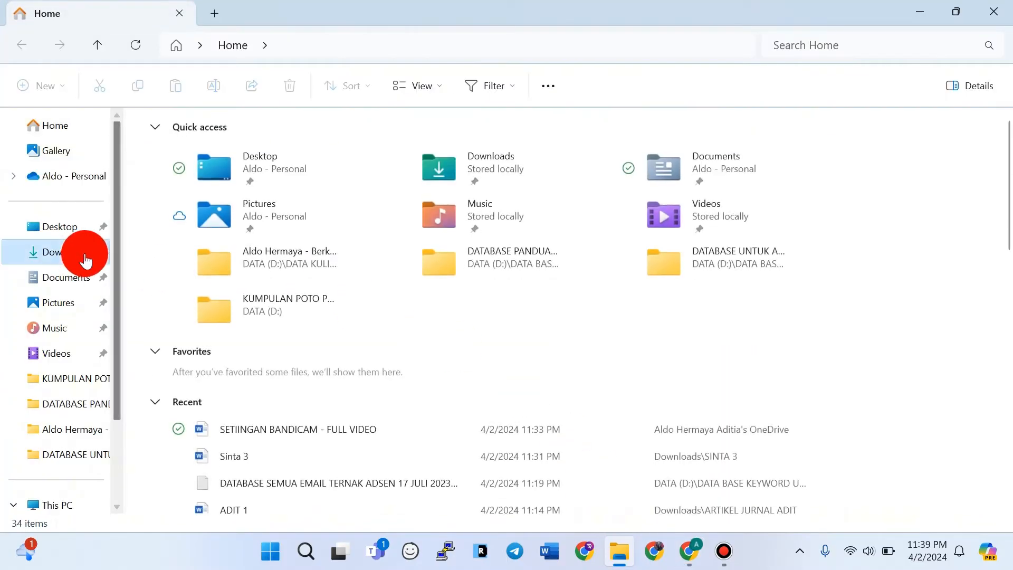
pyautogui.click(86, 261)
pyautogui.click(226, 248)
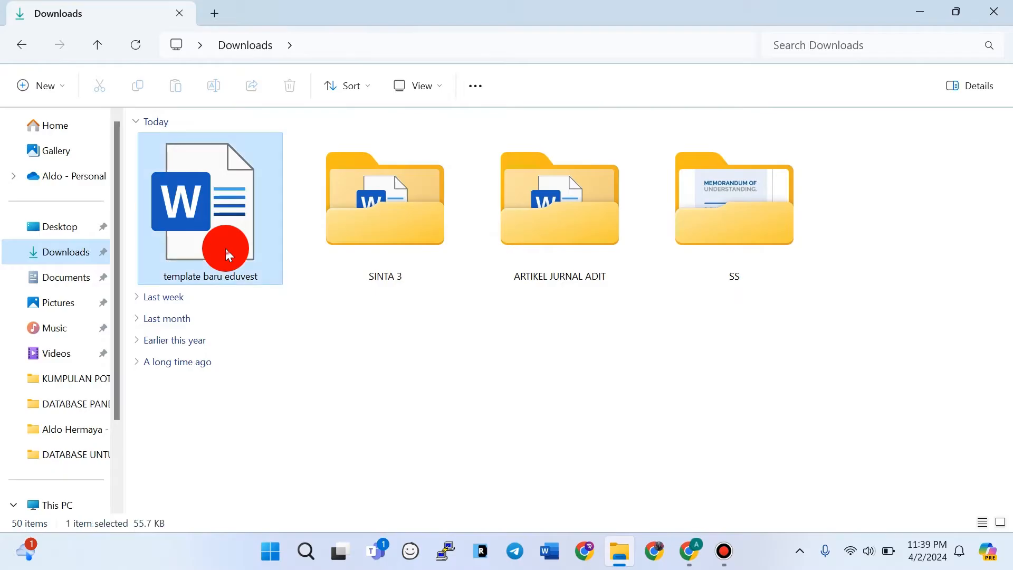
pyautogui.doubleClick(226, 248)
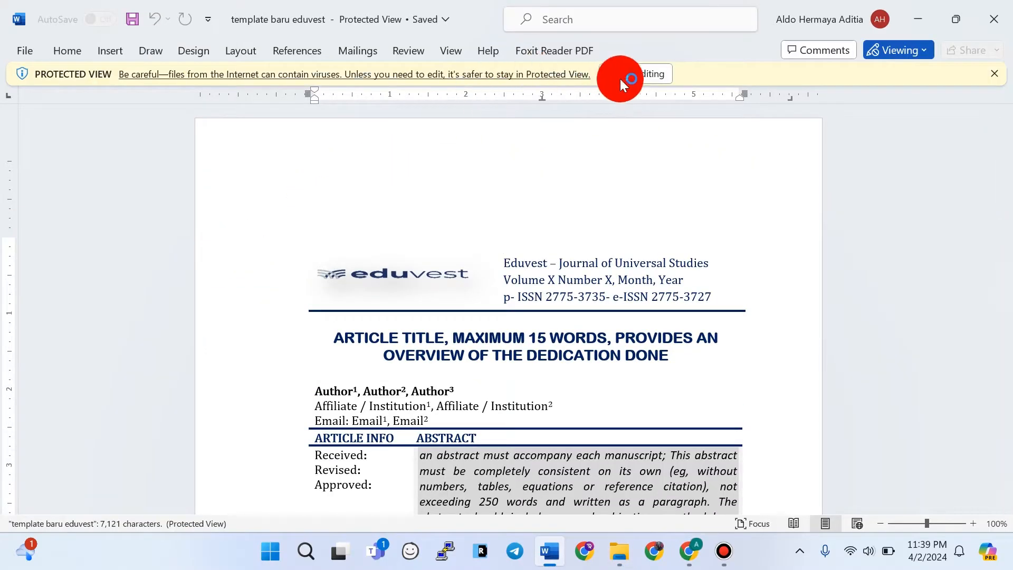
pyautogui.click(630, 76)
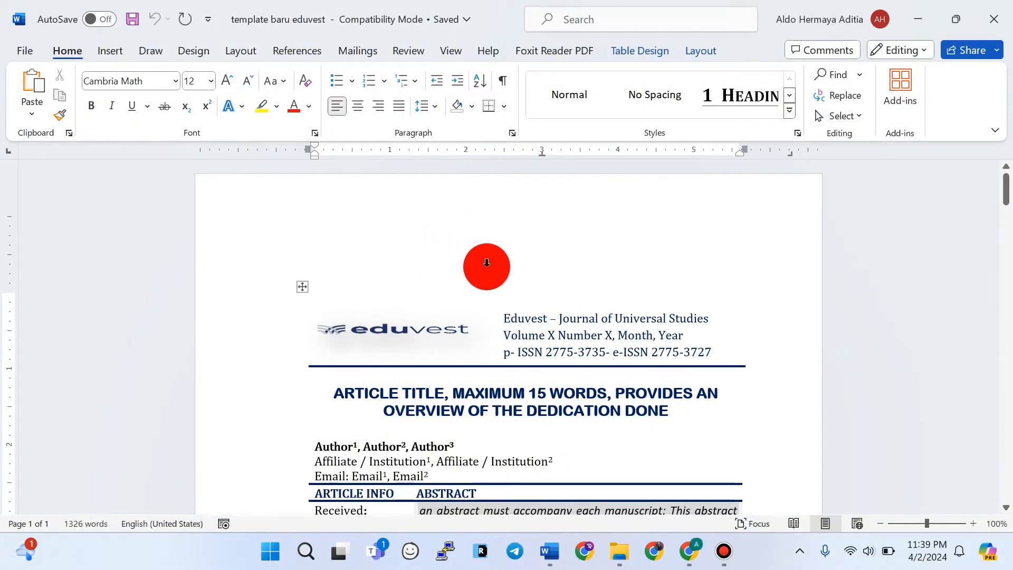
# - Examine the template's title, author, affiliation and abstract rules, highlighting the abstract's 250-word limit
pyautogui.scroll(-3, 490, 274)
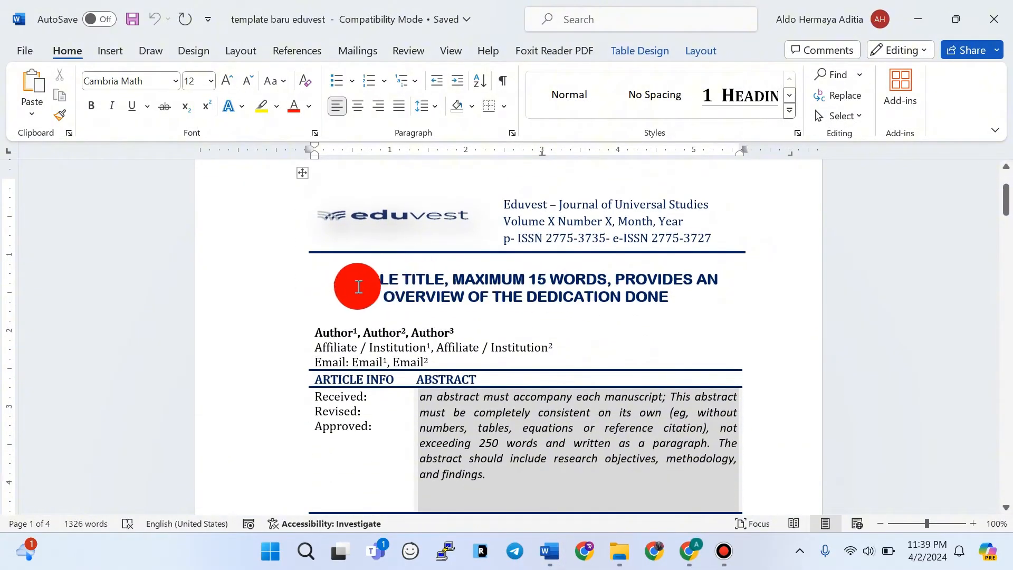
pyautogui.scroll(-1, 633, 285)
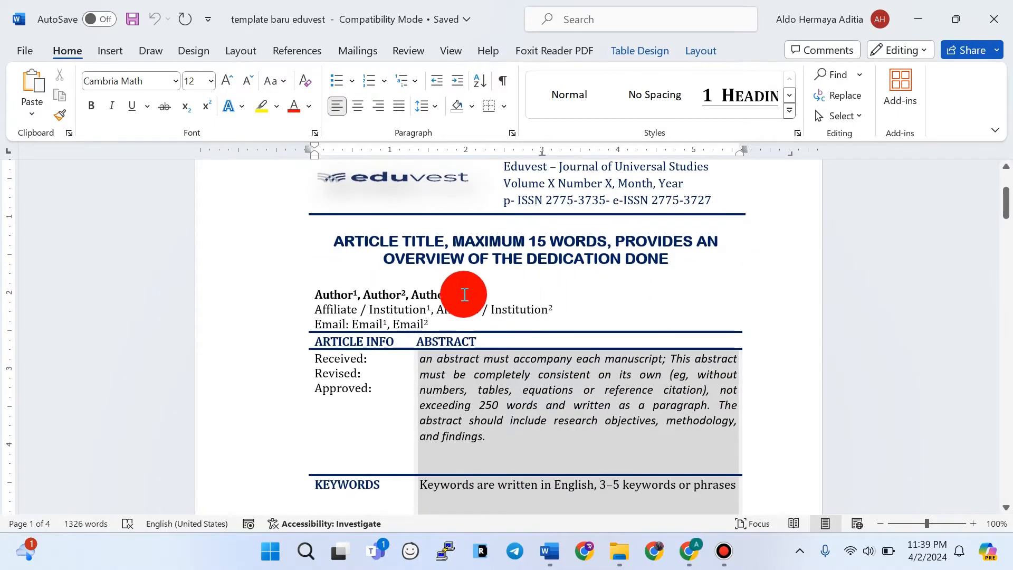
pyautogui.scroll(-1, 570, 290)
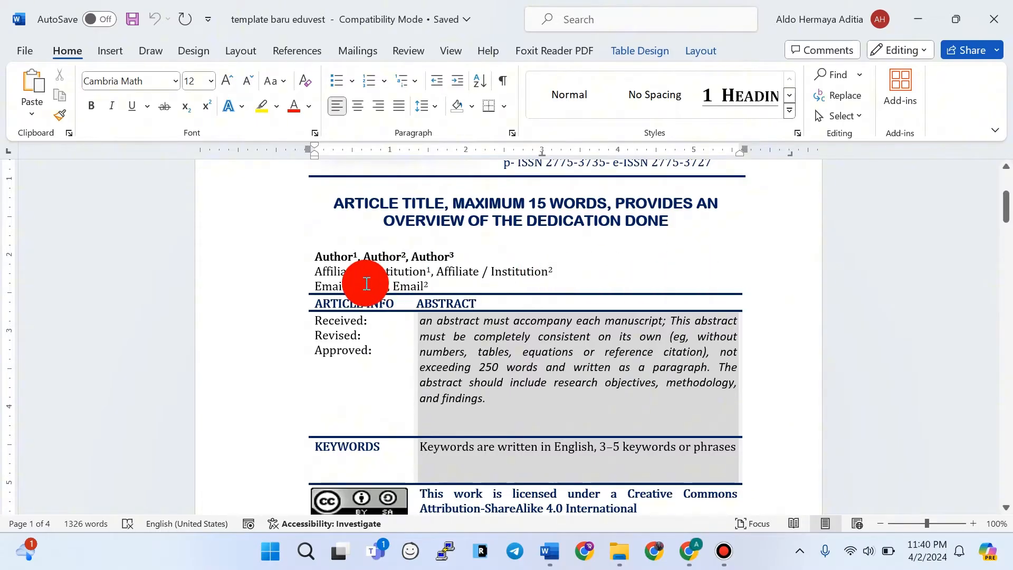
pyautogui.scroll(-2, 473, 278)
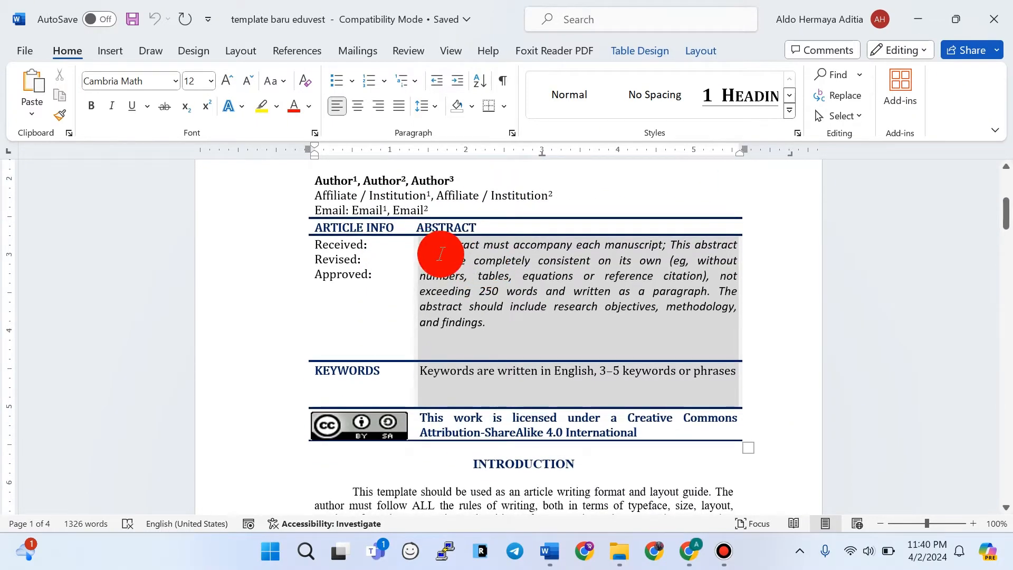
pyautogui.moveTo(449, 245); pyautogui.dragTo(509, 292)
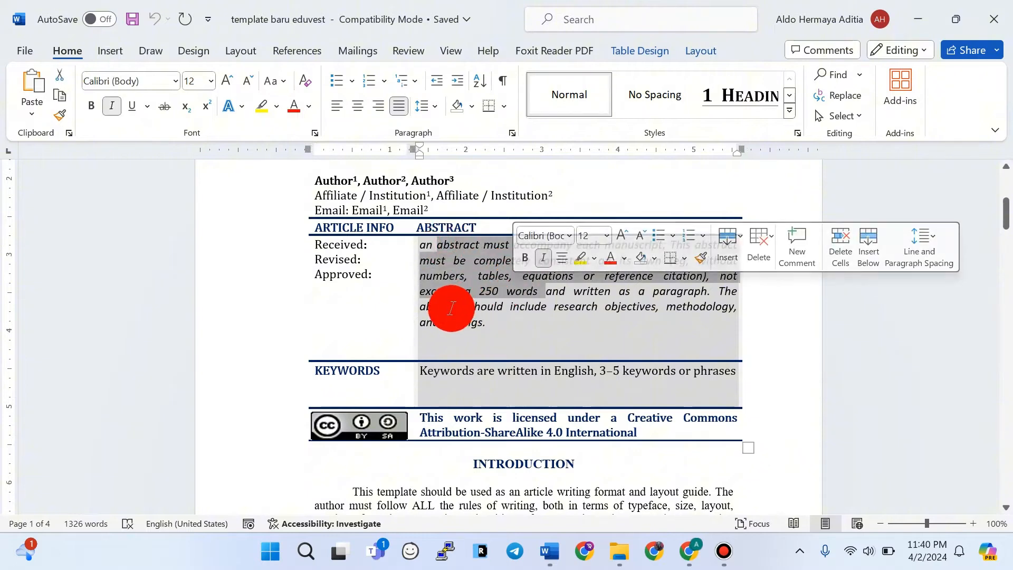
pyautogui.click(491, 302)
# - Review the template's remaining sections from Keywords and Introduction through Research Method, Result and Discussion, Conclusion and References, and return to the title
pyautogui.scroll(-7, 491, 302)
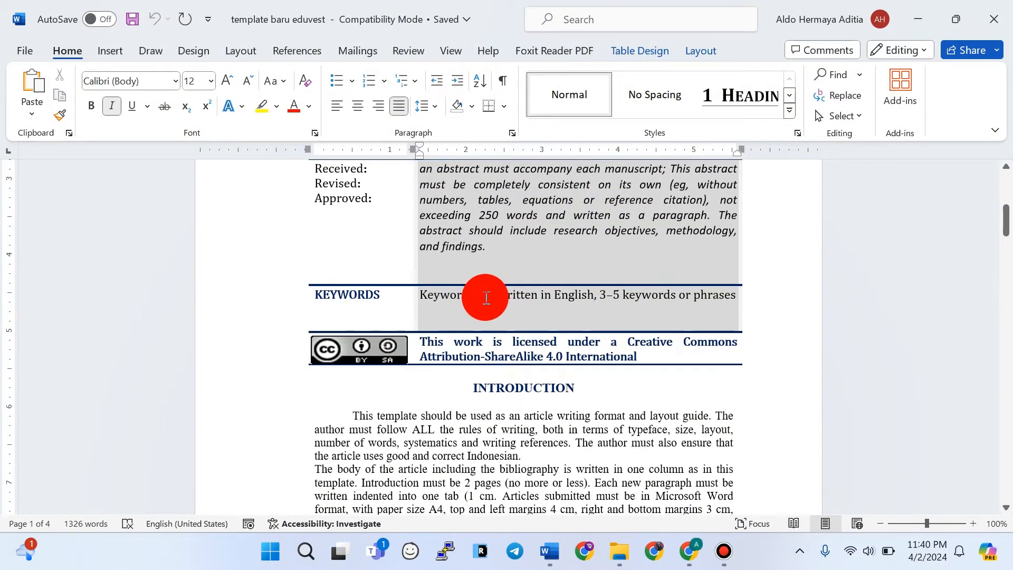
pyautogui.scroll(1, 548, 301)
pyautogui.scroll(-13, 503, 256)
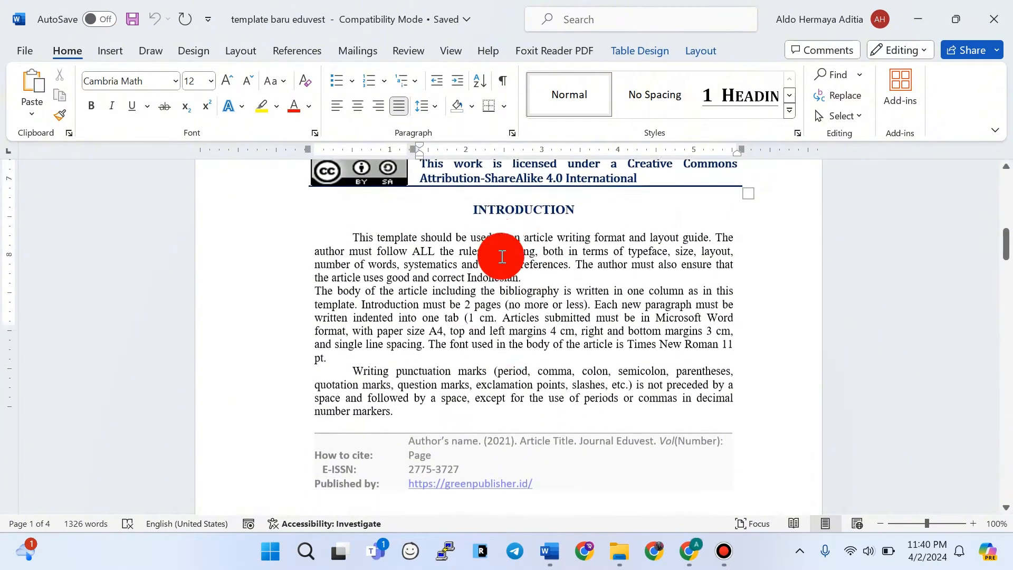
pyautogui.scroll(-1, 511, 259)
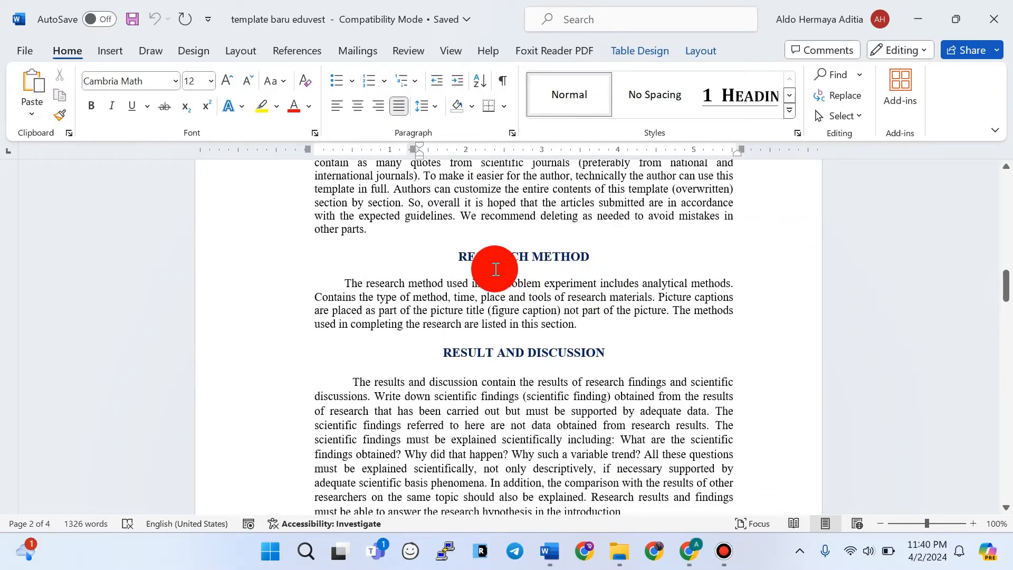
pyautogui.scroll(-2, 537, 277)
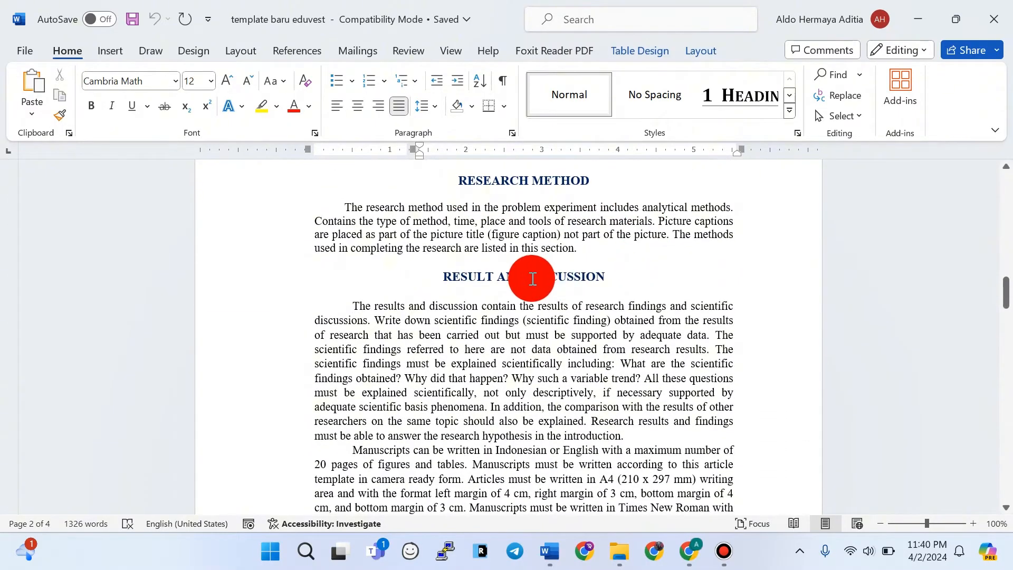
pyautogui.scroll(-15, 468, 282)
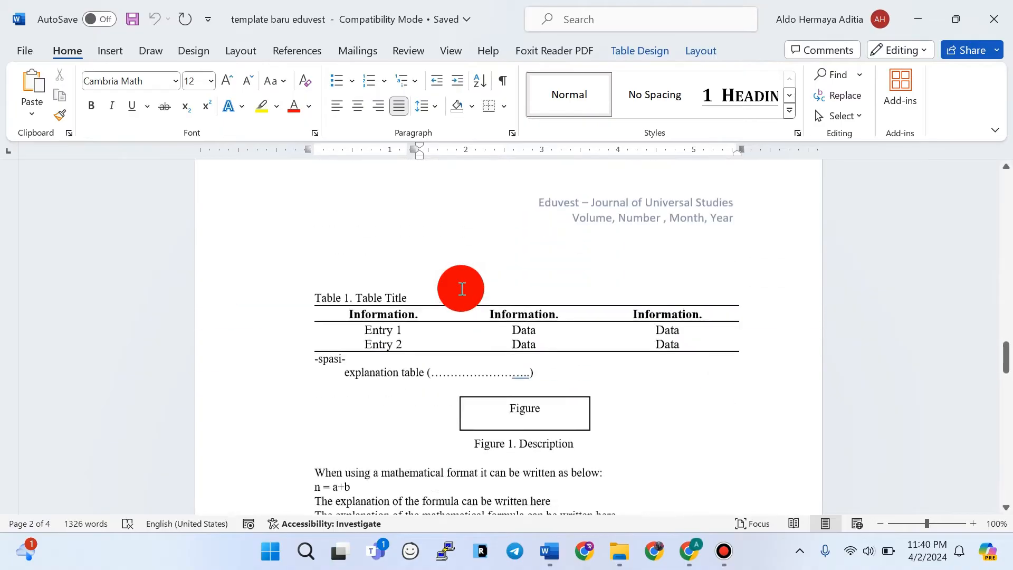
pyautogui.scroll(-10, 462, 289)
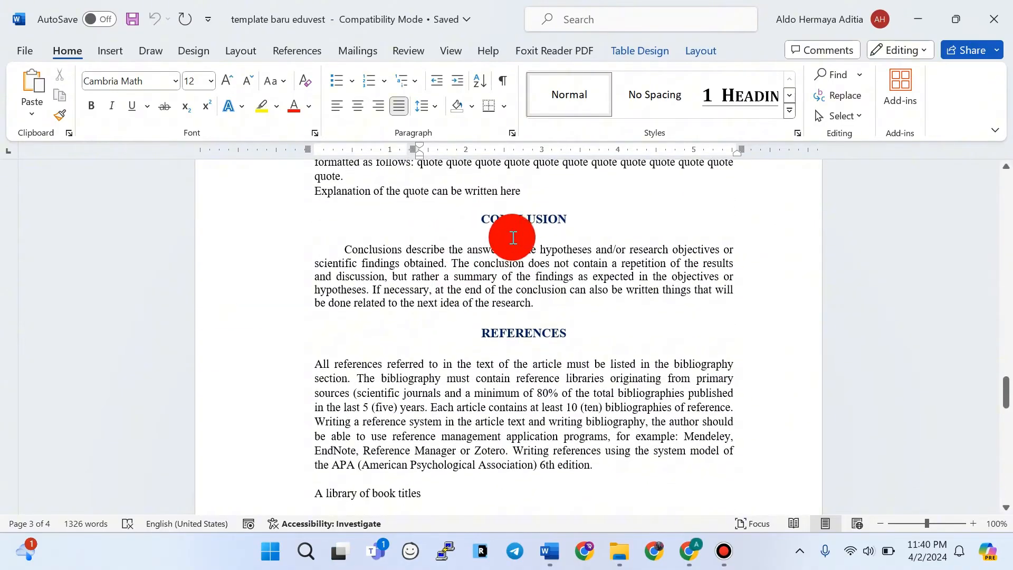
pyautogui.scroll(-13, 600, 258)
pyautogui.scroll(-10, 599, 259)
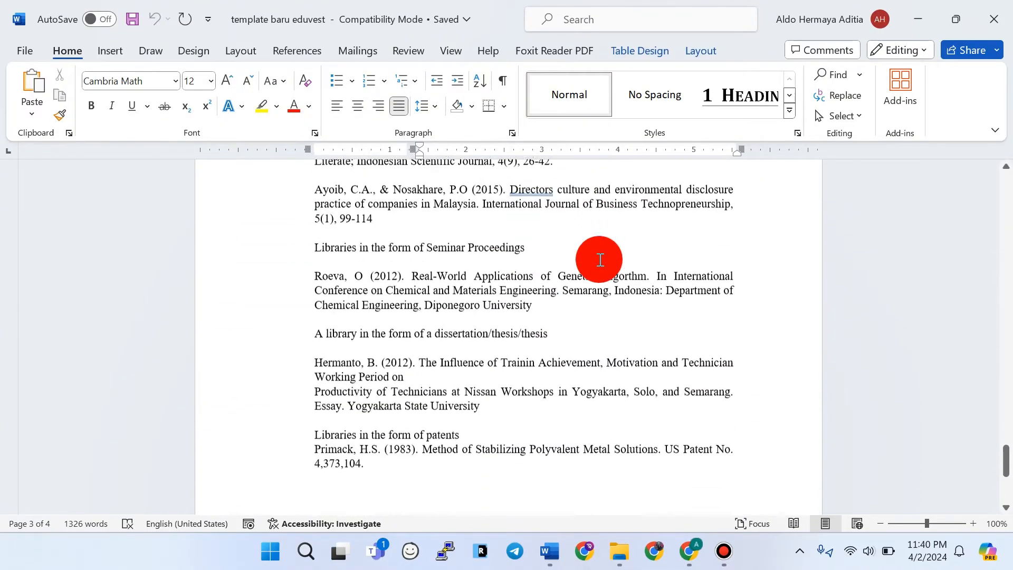
pyautogui.moveTo(995, 481); pyautogui.dragTo(1008, 185)
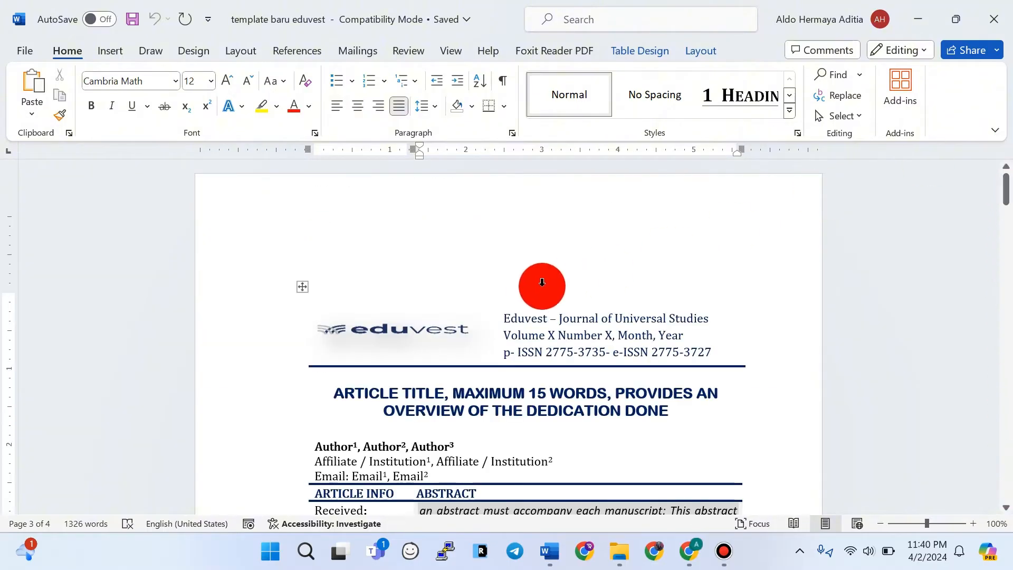
pyautogui.scroll(-2, 554, 294)
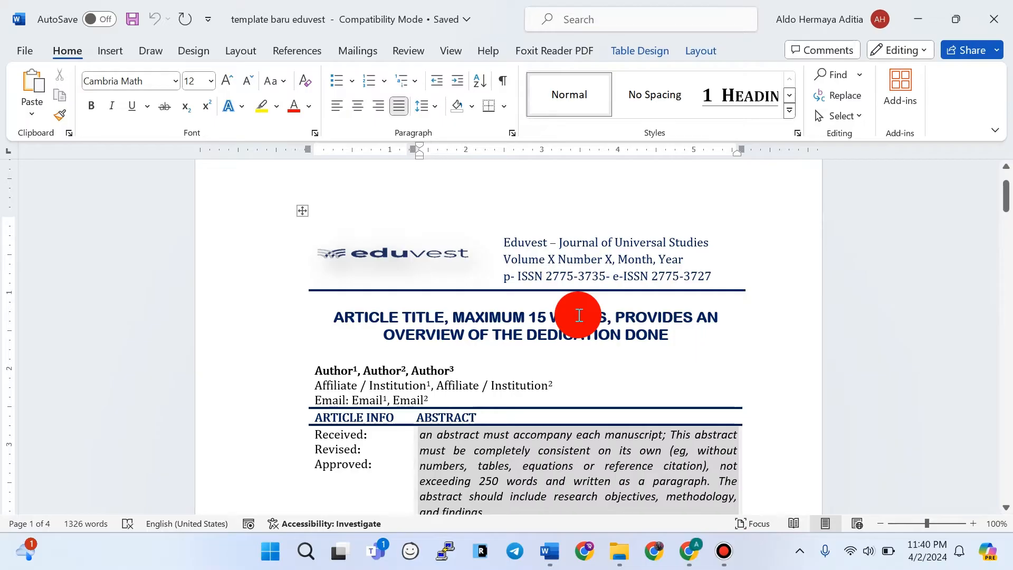
# - Open the "Sinta 3" article document from the SINTA 3 folder in Downloads
pyautogui.click(618, 551)
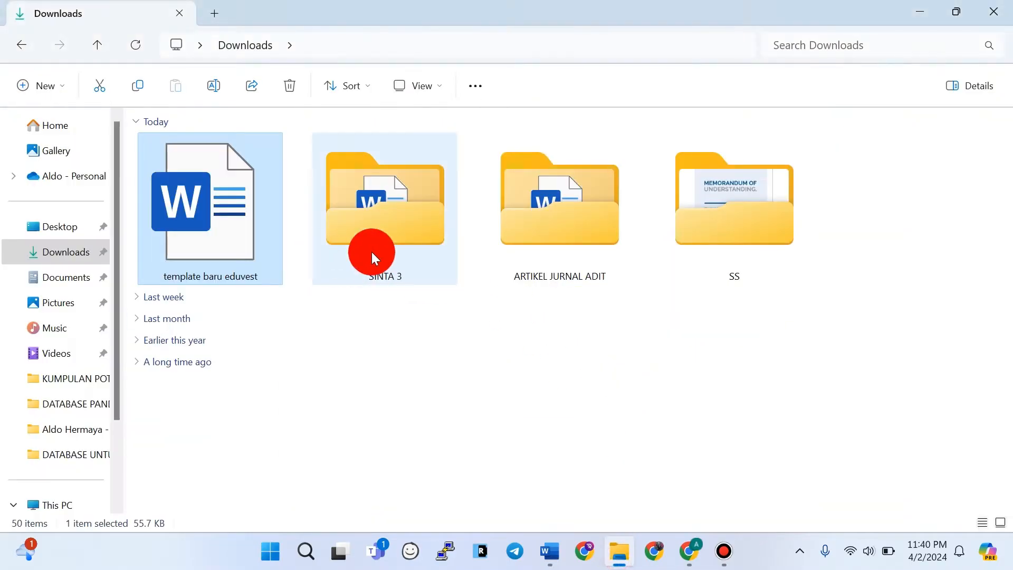
pyautogui.doubleClick(406, 260)
pyautogui.doubleClick(187, 166)
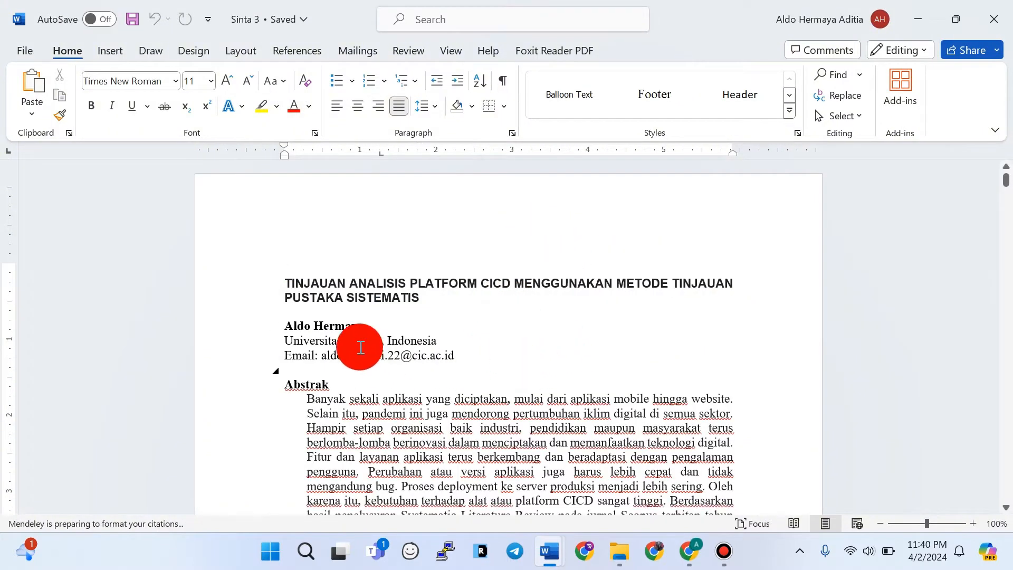
# - Replace the template's article title with "TINJAUAN ANALISIS PLATFORM CICD MENGGUNAKAN METODE TINJAUAN PUSTAKA SISTEMATIS" copied from the Sinta 3 document, using the template's title formatting
pyautogui.tripleClick(422, 299)
pyautogui.hotkey('ctrl', 'c')
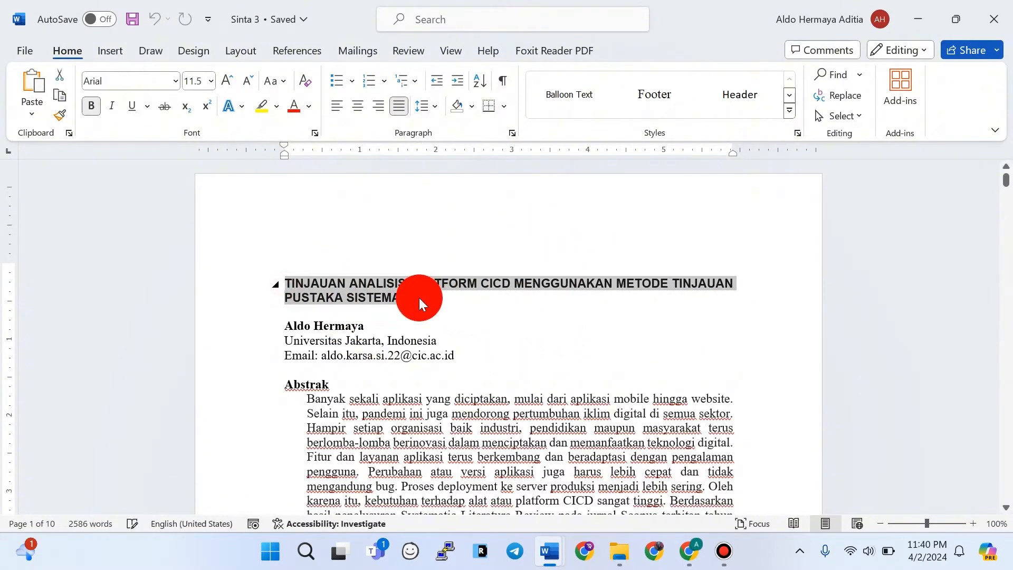
pyautogui.moveTo(549, 546)
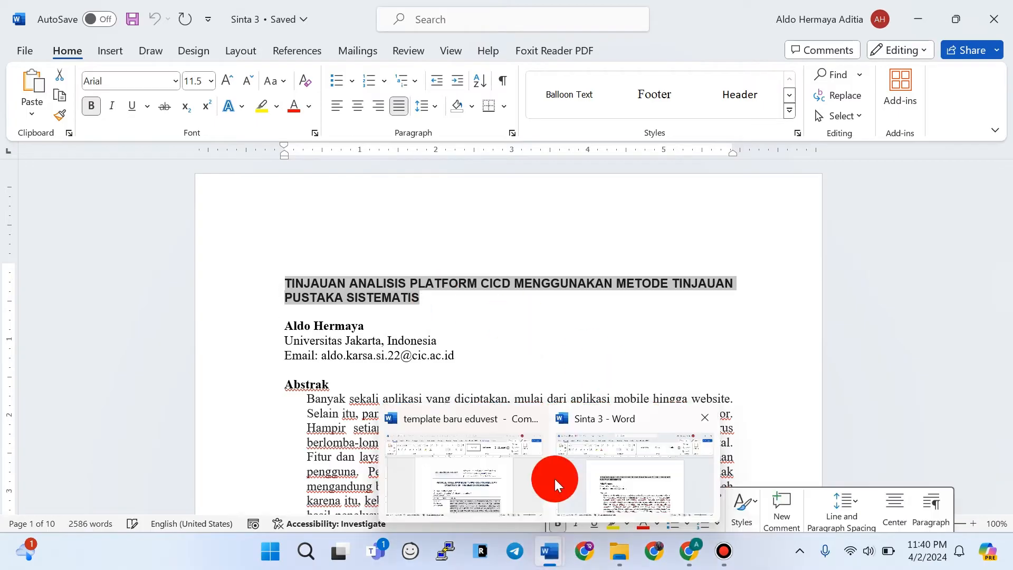
pyautogui.click(488, 469)
pyautogui.moveTo(334, 316); pyautogui.dragTo(665, 331)
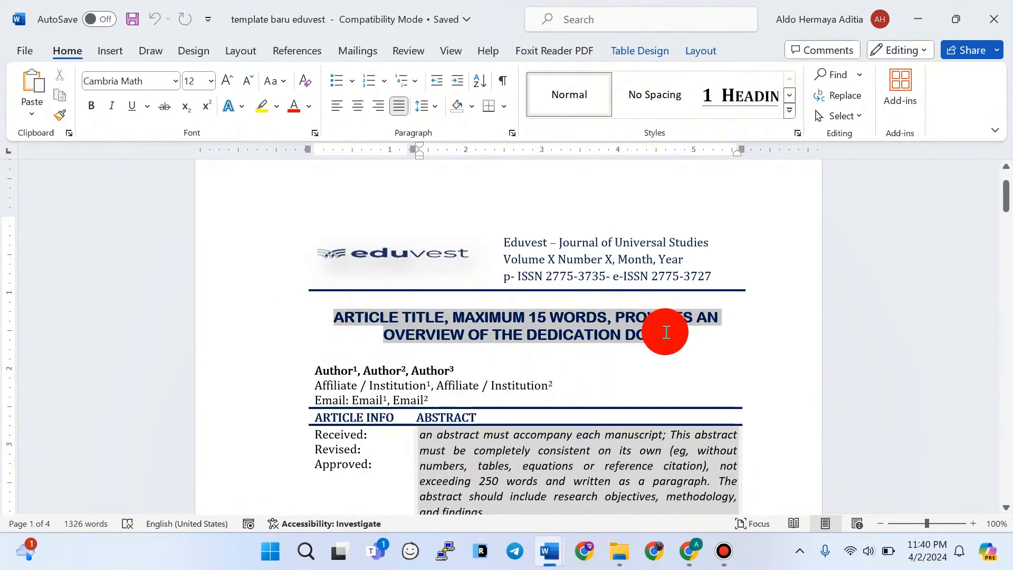
pyautogui.hotkey('ctrl', 'v')
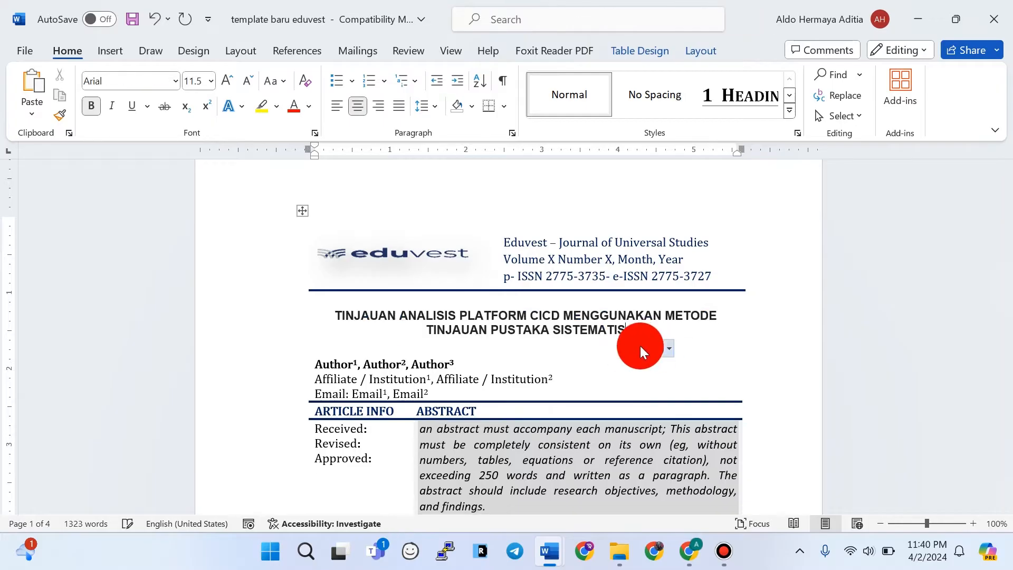
pyautogui.press('ctrl')
pyautogui.click(686, 397)
# - Replace the template's author placeholders with the author's name copied from the Sinta 3 document, using the template's formatting
pyautogui.scroll(-1, 465, 333)
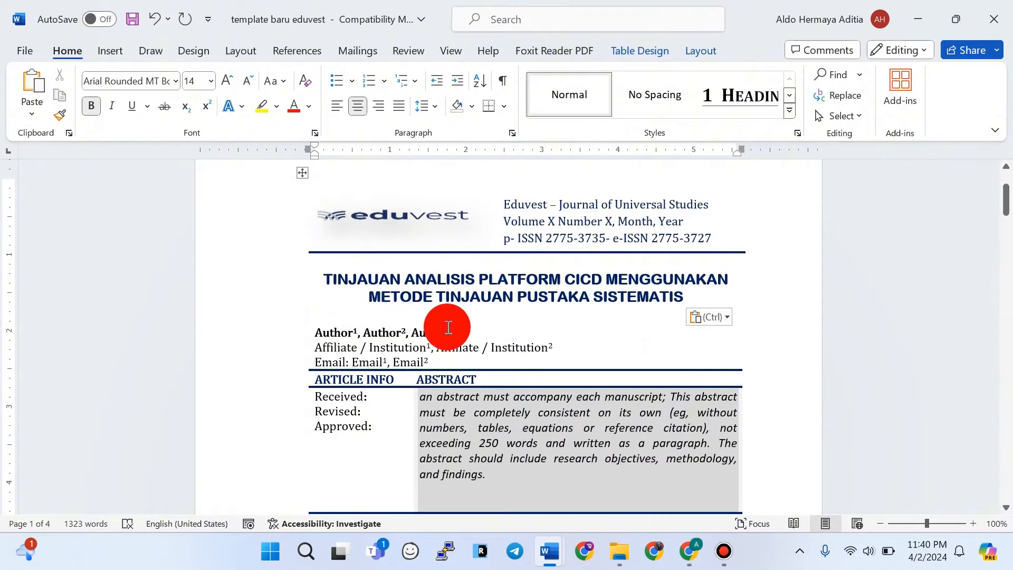
pyautogui.hotkey('alt', 'Tab')
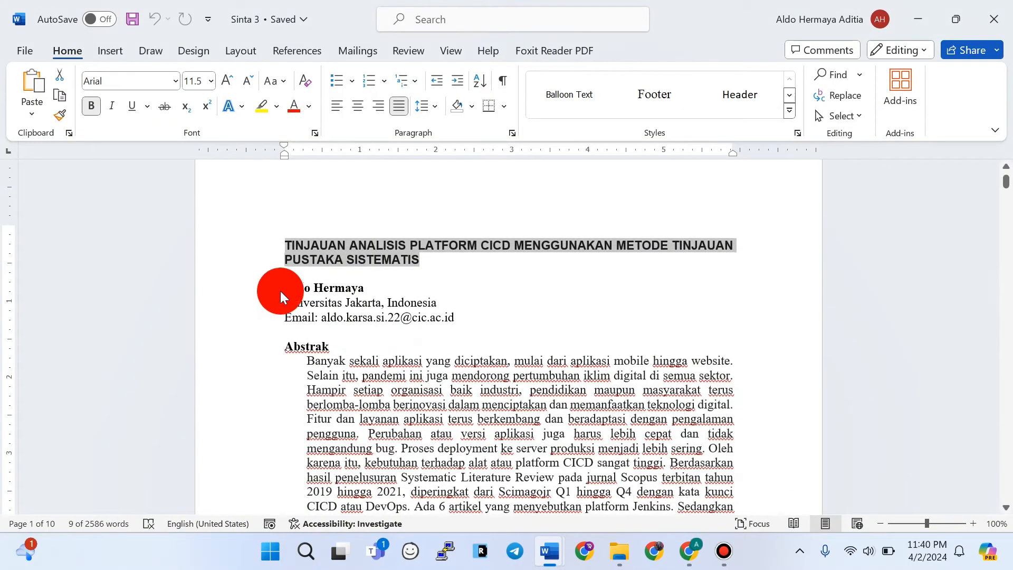
pyautogui.moveTo(284, 288); pyautogui.dragTo(371, 291)
pyautogui.hotkey('ctrl', 'c')
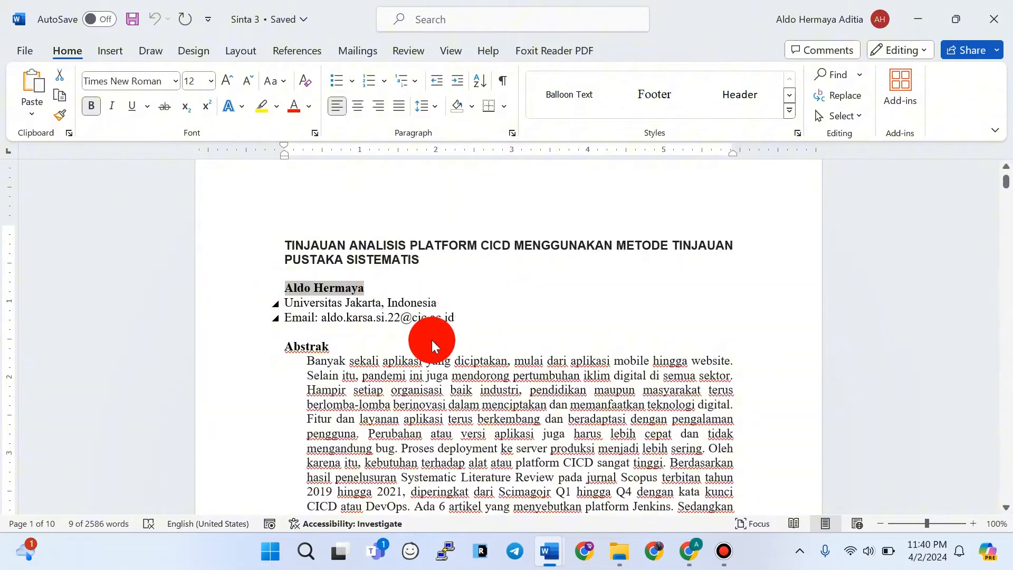
pyautogui.hotkey('alt', 'Tab')
pyautogui.moveTo(329, 333); pyautogui.dragTo(474, 333)
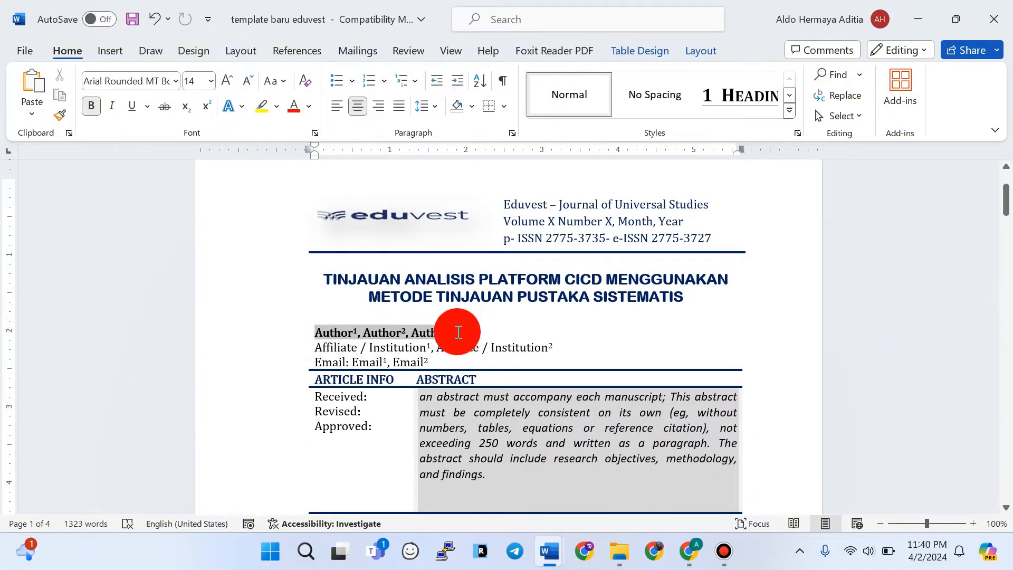
pyautogui.rightClick(455, 334)
pyautogui.click(444, 389)
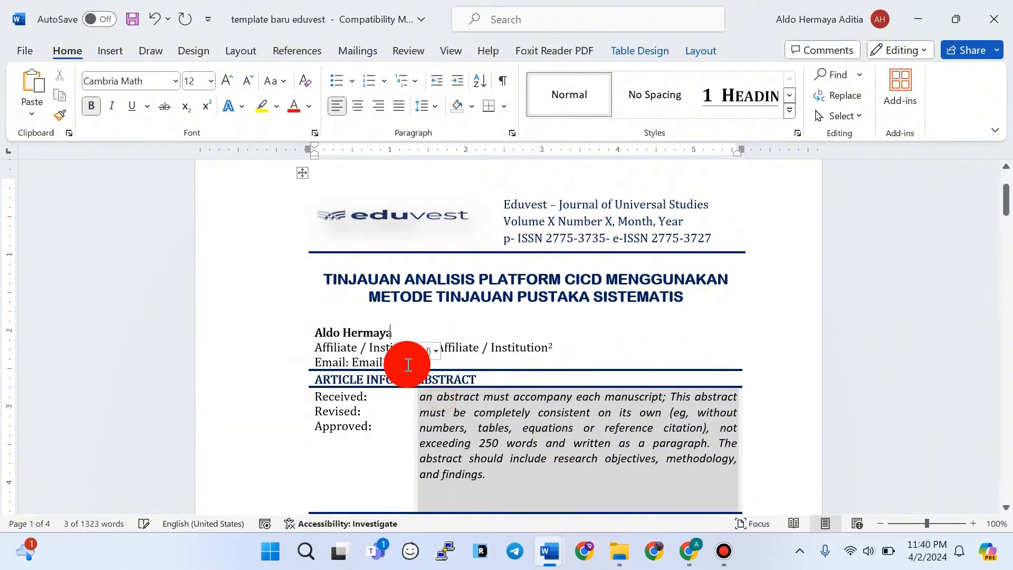
# - Replace the template's affiliation placeholders with "Universitas Jakarta, Indonesia" copied from the Sinta 3 document, using the template's formatting
pyautogui.hotkey('alt', 'Tab')
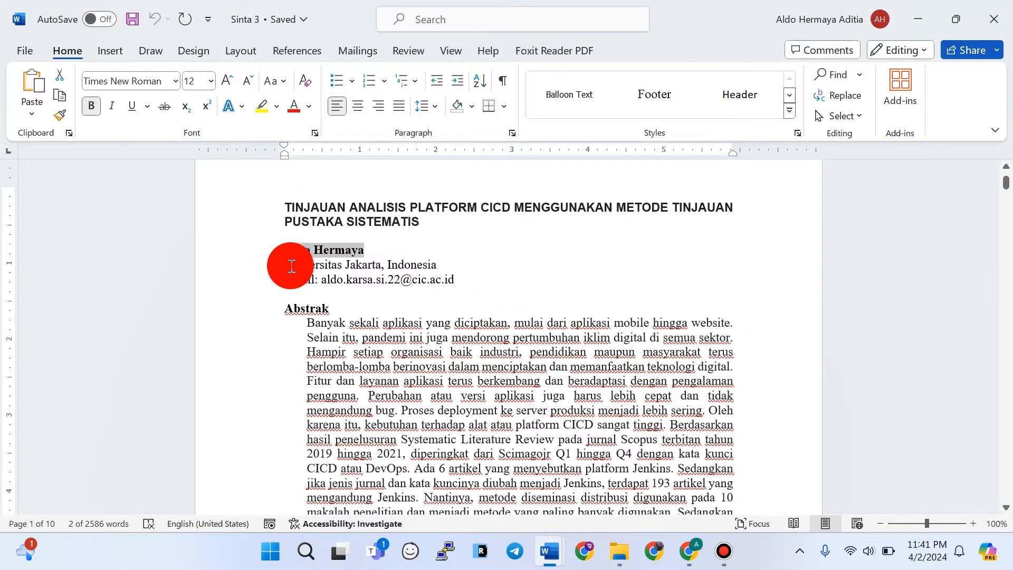
pyautogui.moveTo(291, 266); pyautogui.dragTo(437, 265)
pyautogui.hotkey('ctrl', 'c')
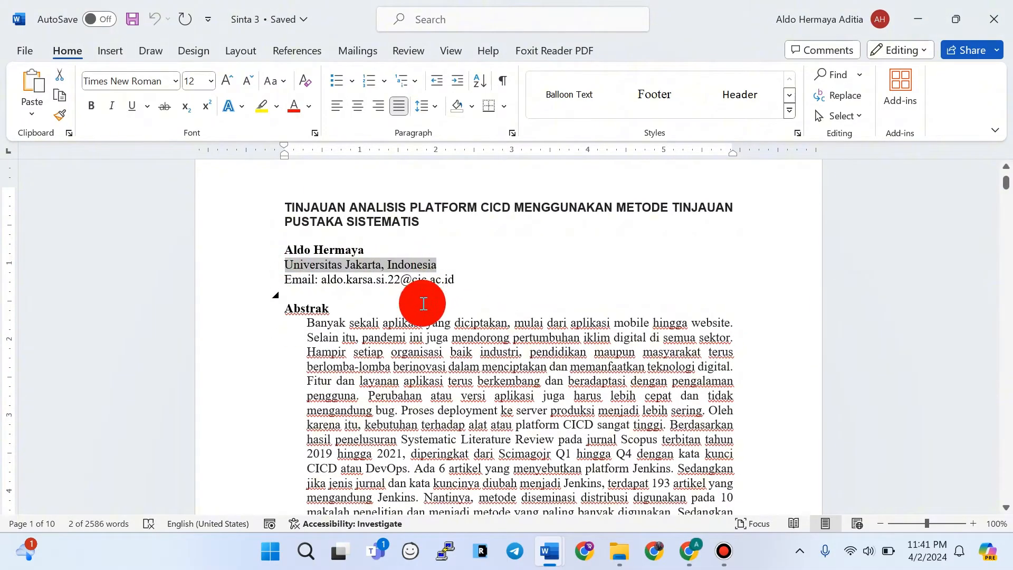
pyautogui.hotkey('alt', 'Tab')
pyautogui.moveTo(327, 350); pyautogui.dragTo(561, 341)
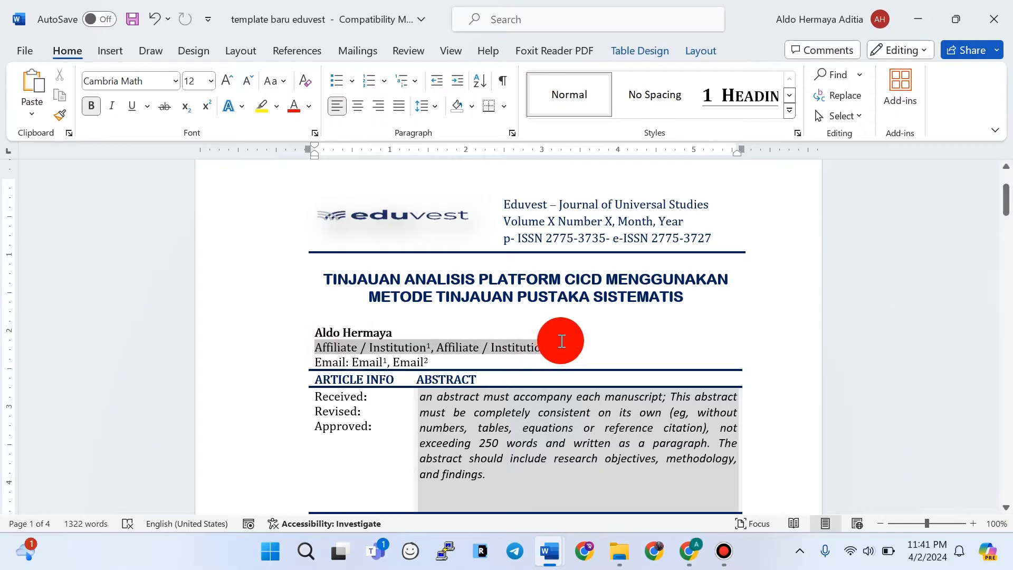
pyautogui.hotkey('ctrl', 'v')
pyautogui.click(485, 362)
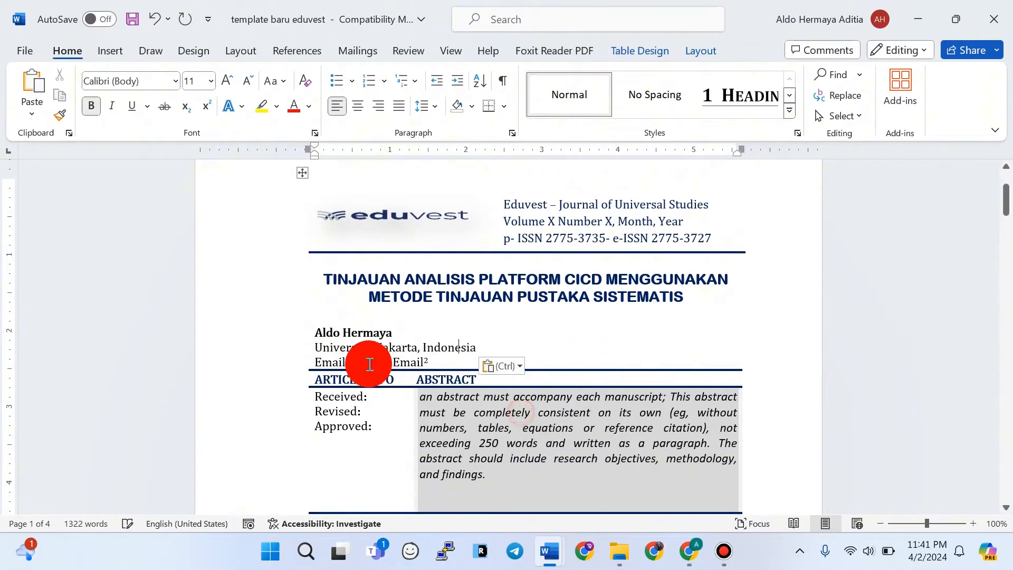
# - Replace the template's e-mail placeholders with the author's e-mail address copied from the Sinta 3 document, using the template's formatting
pyautogui.hotkey('alt', 'Tab')
pyautogui.moveTo(348, 280); pyautogui.dragTo(448, 280)
pyautogui.hotkey('ctrl', 'c')
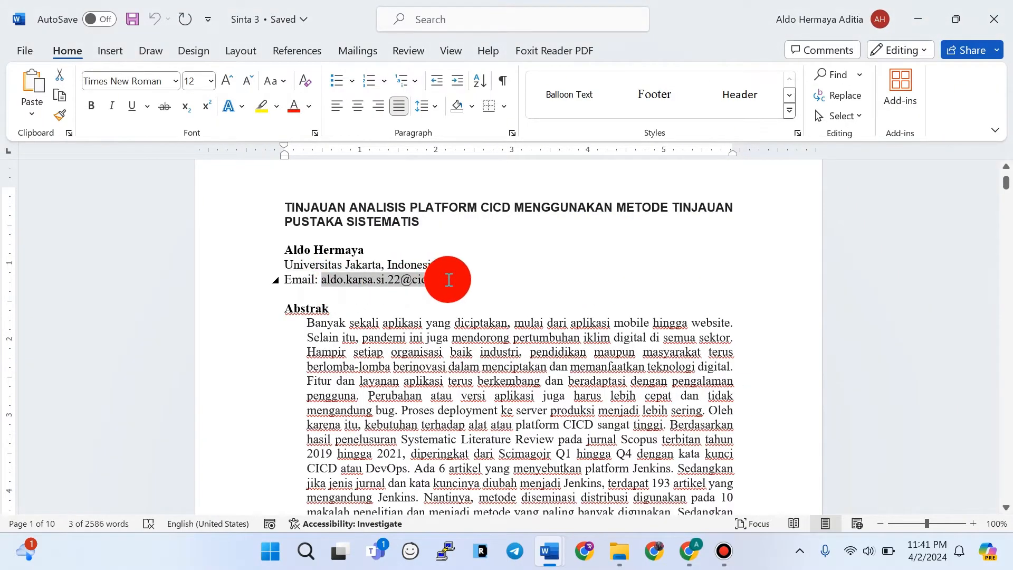
pyautogui.hotkey('alt', 'Tab')
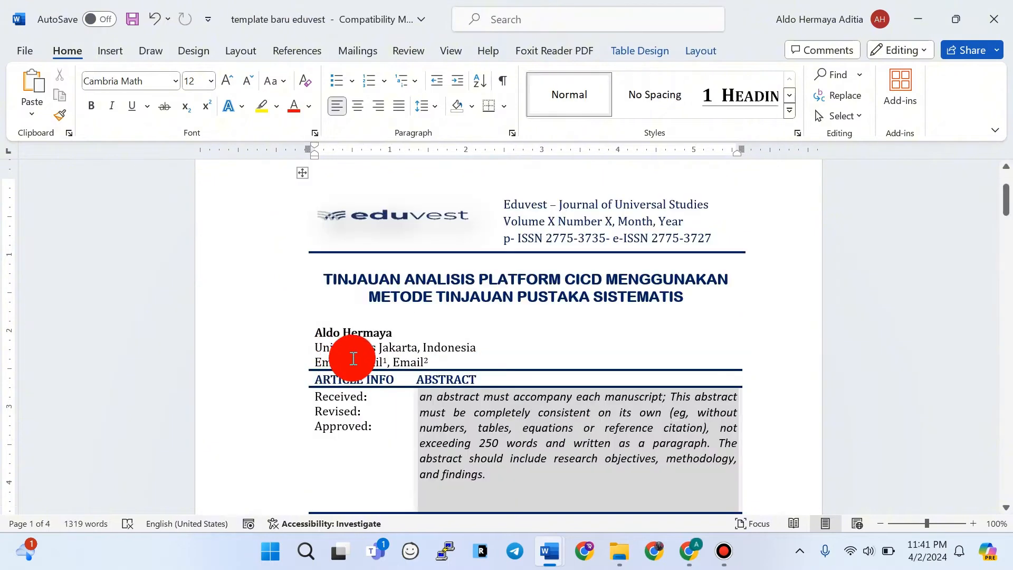
pyautogui.moveTo(352, 362); pyautogui.dragTo(399, 360)
pyautogui.hotkey('ctrl', 'v')
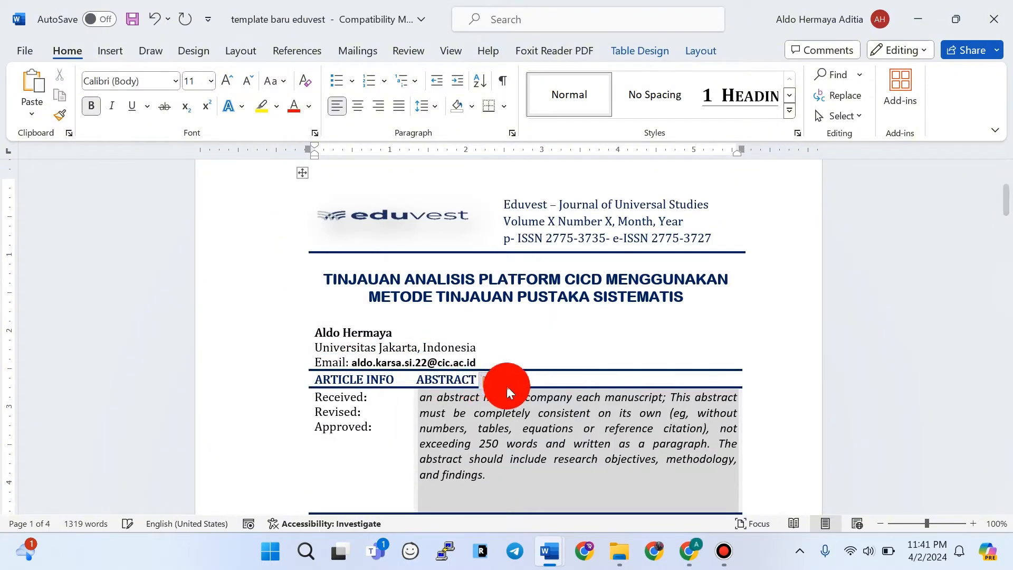
pyautogui.click(503, 381)
pyautogui.click(581, 425)
# - Replace the template's abstract text with the English abstract copied from the Sinta 3 document, merging it into the template's italic formatting
pyautogui.scroll(-3, 454, 355)
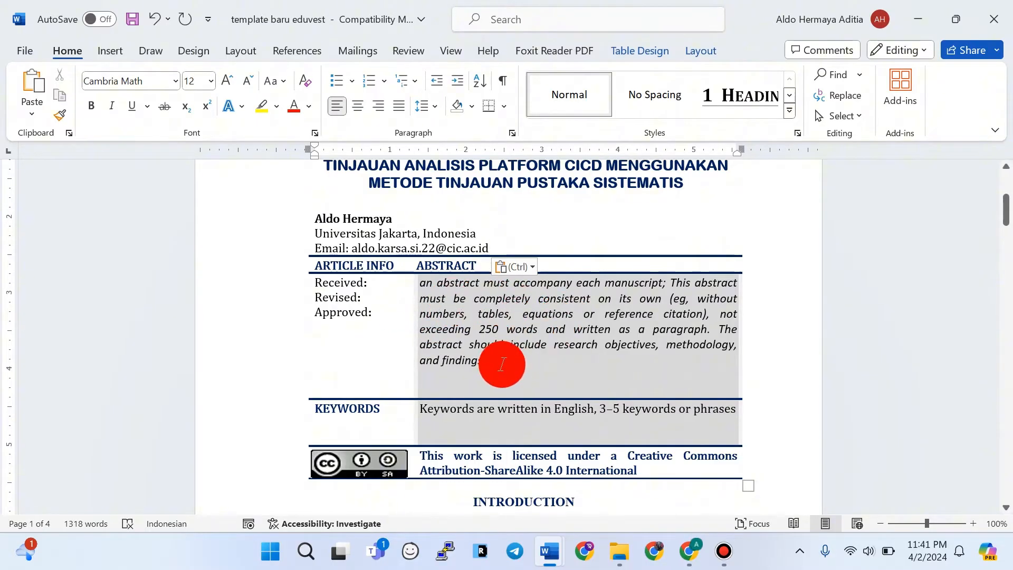
pyautogui.hotkey('alt', 'Tab')
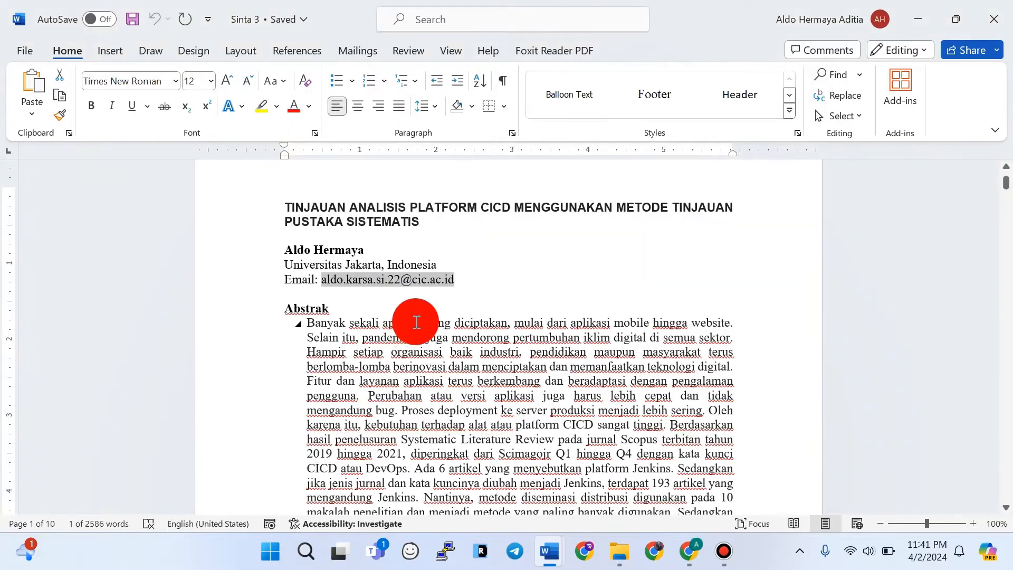
pyautogui.scroll(-2, 417, 323)
pyautogui.moveTo(314, 250); pyautogui.dragTo(714, 449)
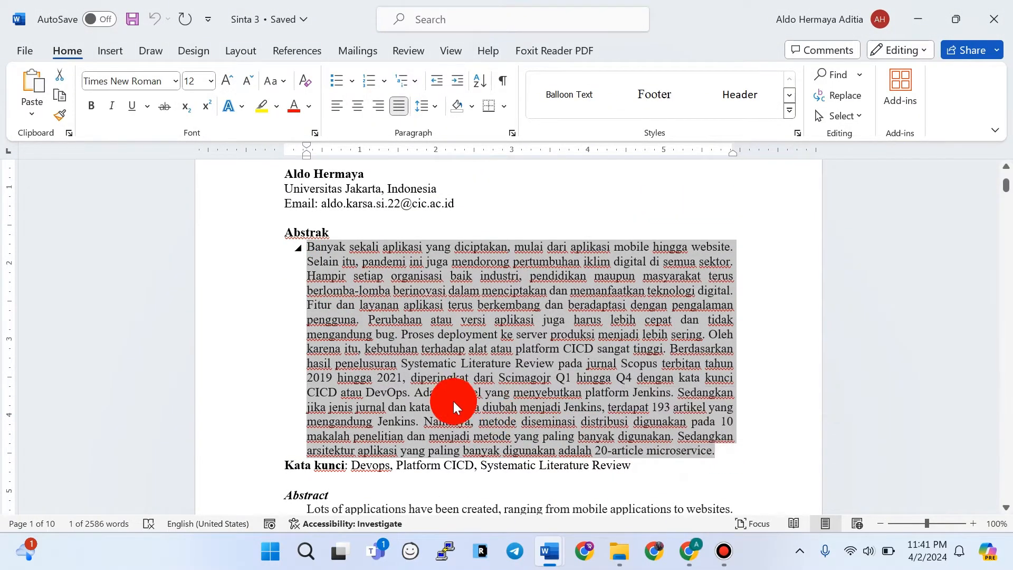
pyautogui.scroll(-5, 460, 356)
pyautogui.moveTo(323, 286); pyautogui.dragTo(442, 486)
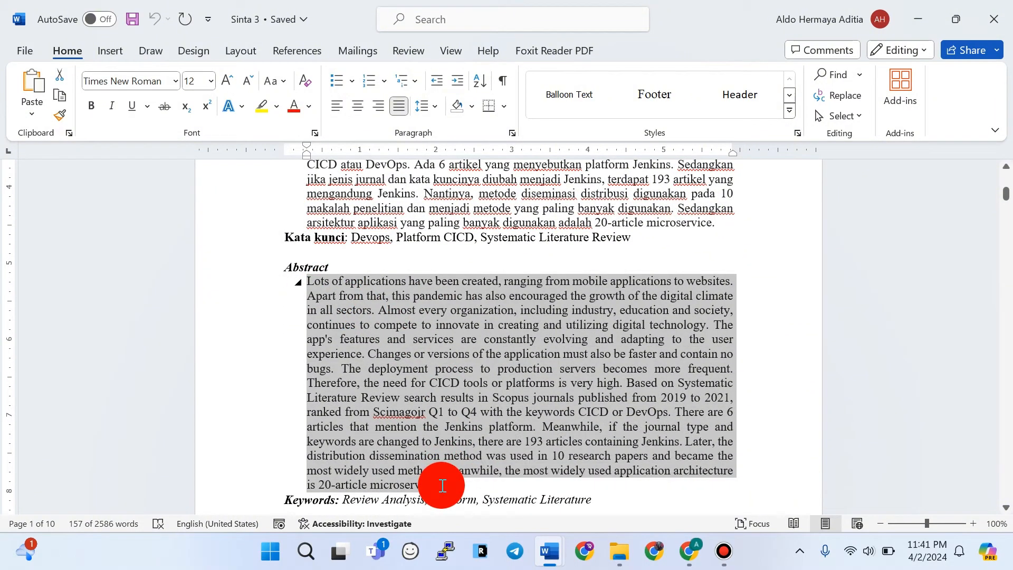
pyautogui.hotkey('alt', 'Tab')
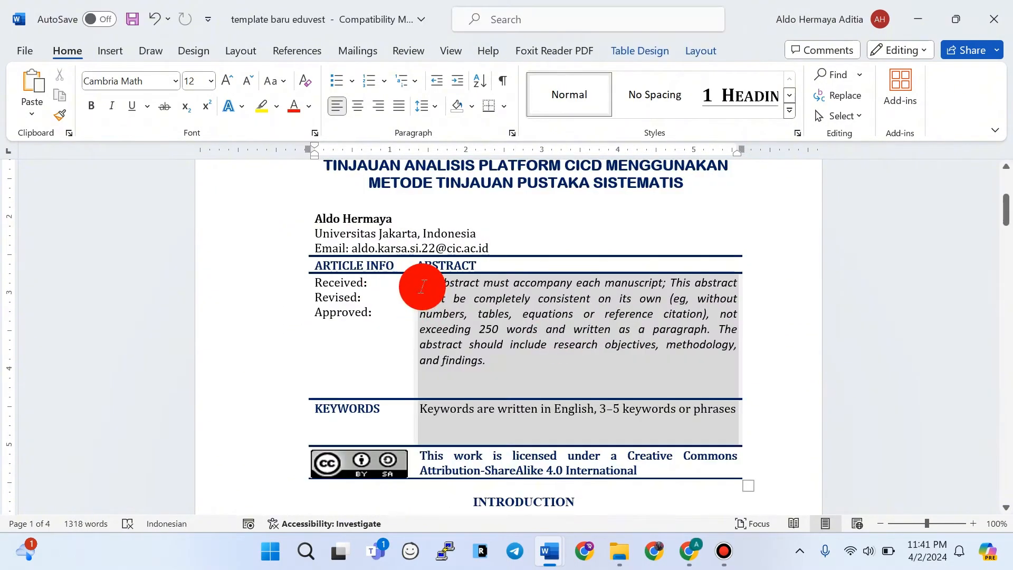
pyautogui.moveTo(423, 287); pyautogui.dragTo(482, 362)
pyautogui.hotkey('ctrl', 'v')
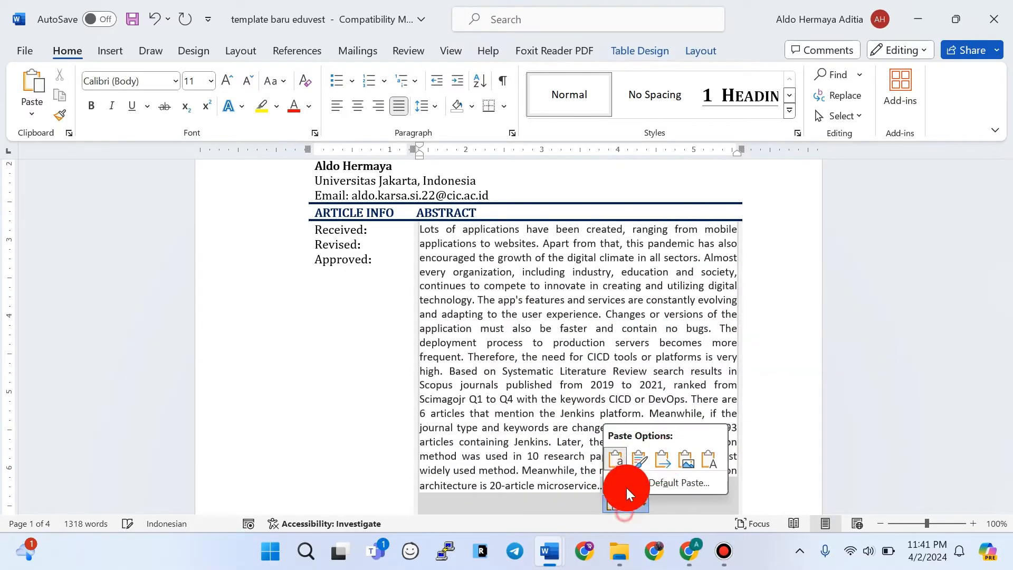
pyautogui.click(662, 459)
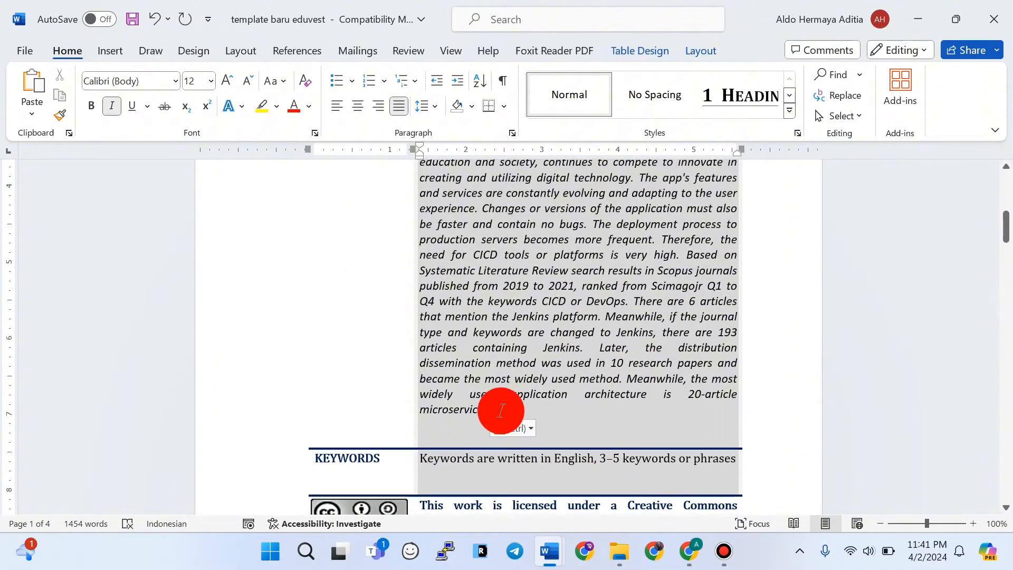
# - Replace the template's keywords placeholder with "Review Analysis, Platform, Systematic Literature" from the Sinta 3 document, using the template's font
pyautogui.hotkey('alt', 'Tab')
pyautogui.moveTo(371, 318); pyautogui.dragTo(561, 312)
pyautogui.hotkey('alt', 'Tab')
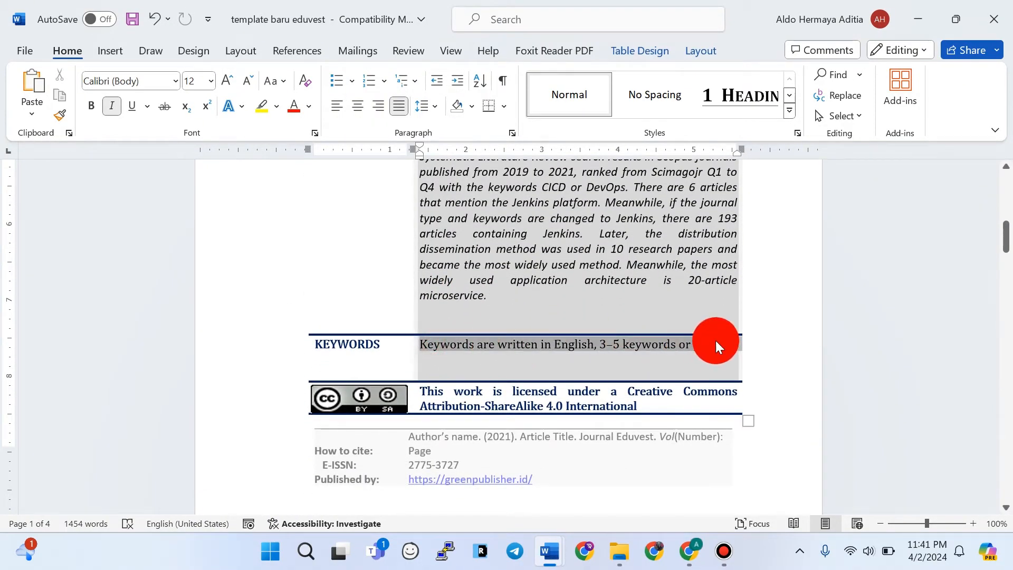
pyautogui.write('Review Analysis, Platform, Systematic Literature')
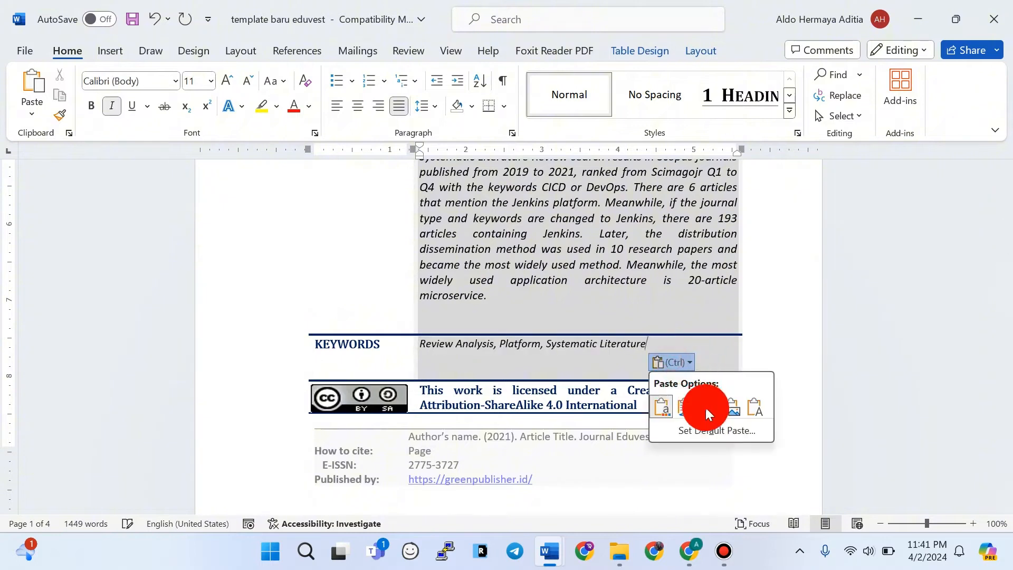
pyautogui.click(705, 407)
# - Capitalize each word of the pasted keywords and remove their italic formatting
pyautogui.moveTo(535, 346); pyautogui.dragTo(464, 346)
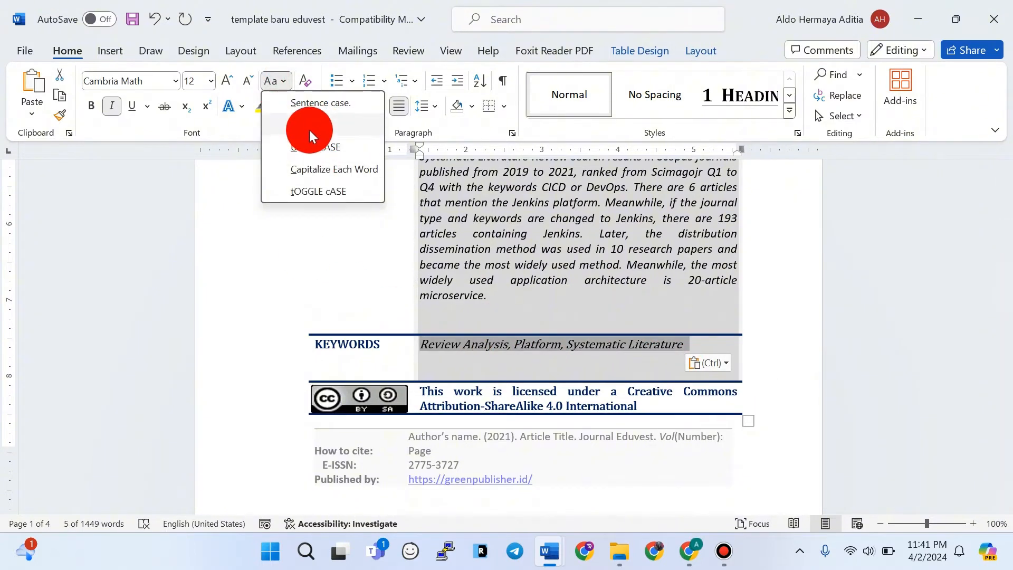
pyautogui.click(313, 176)
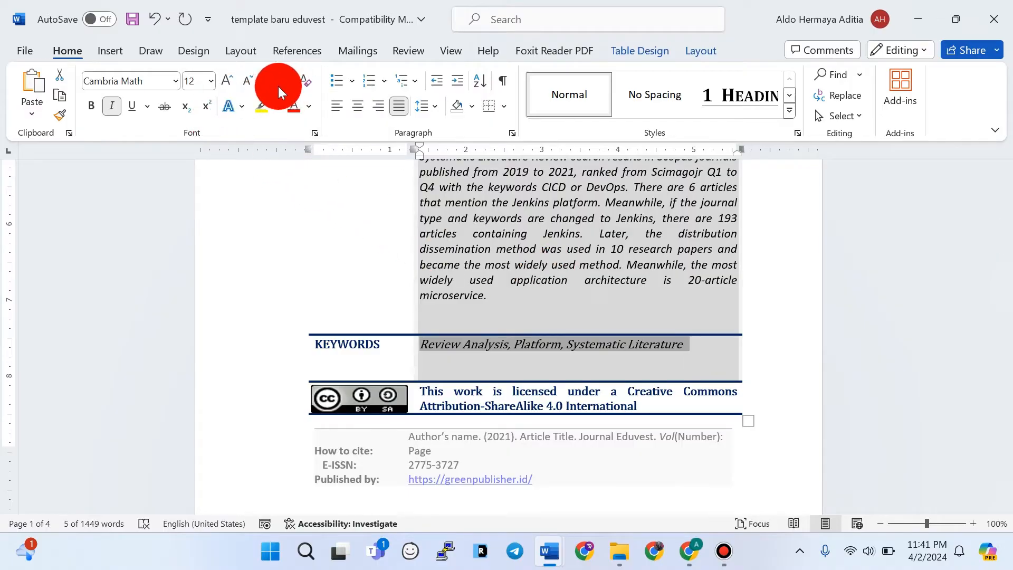
pyautogui.click(117, 107)
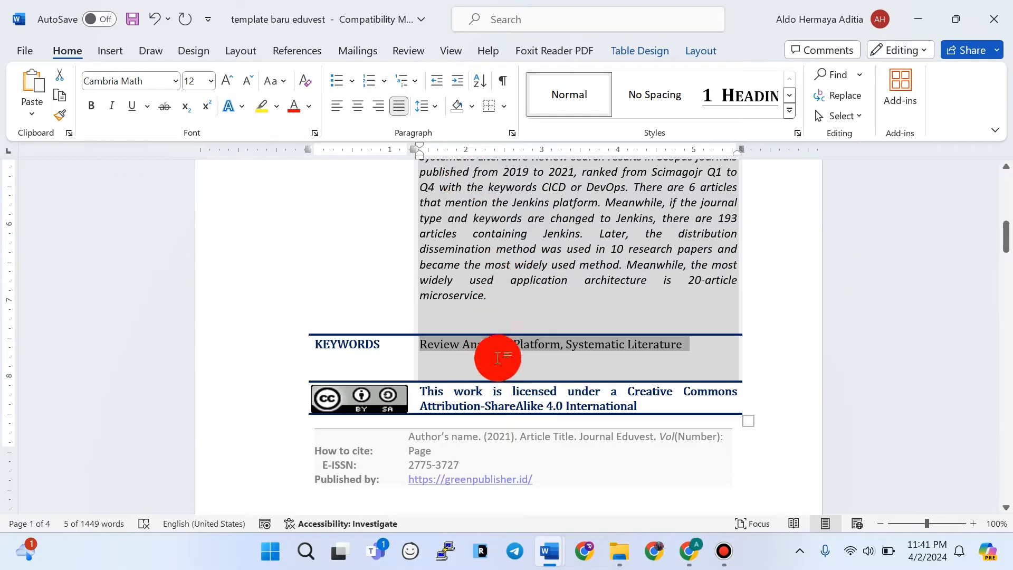
pyautogui.click(605, 375)
# - Copy the introduction's opening passage, beginning "Semakin banyak aplikasi yang lahir", from the Sinta 3 document through the sentence defining SDLC and its citation
pyautogui.scroll(7, 666, 357)
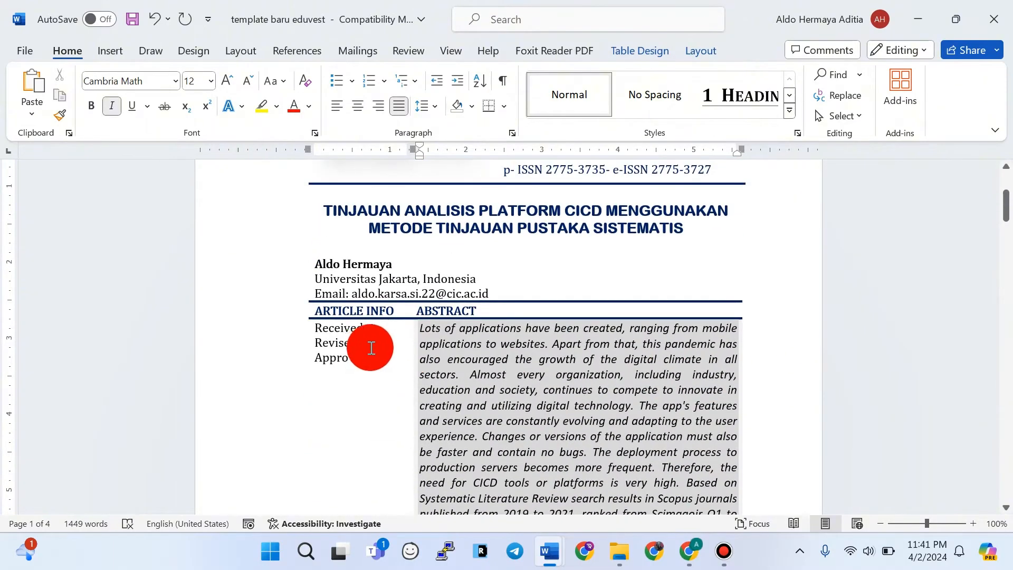
pyautogui.scroll(-1, 390, 339)
pyautogui.scroll(-12, 590, 341)
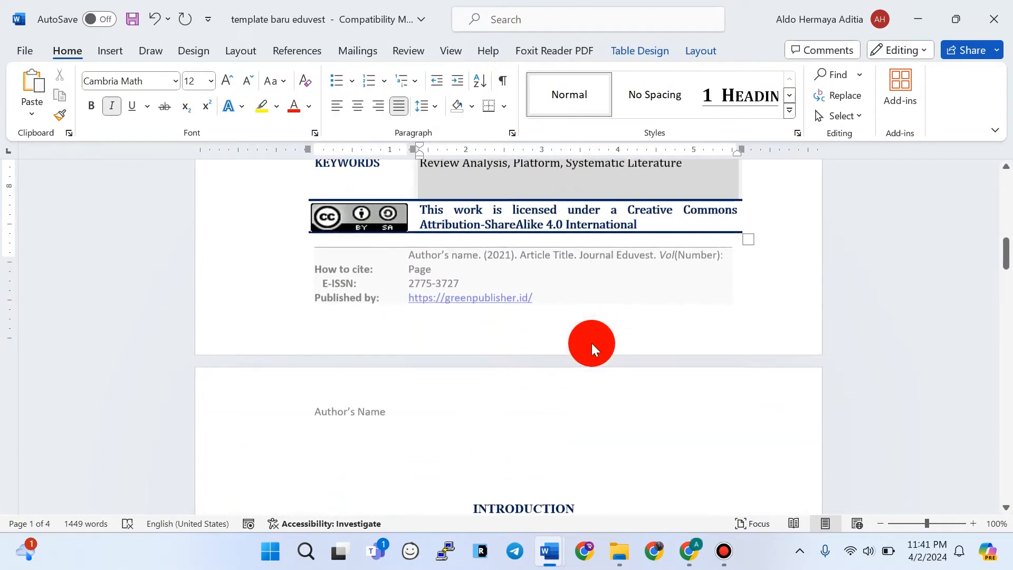
pyautogui.scroll(-1, 579, 350)
pyautogui.hotkey('alt', 'Tab')
pyautogui.scroll(-5, 477, 321)
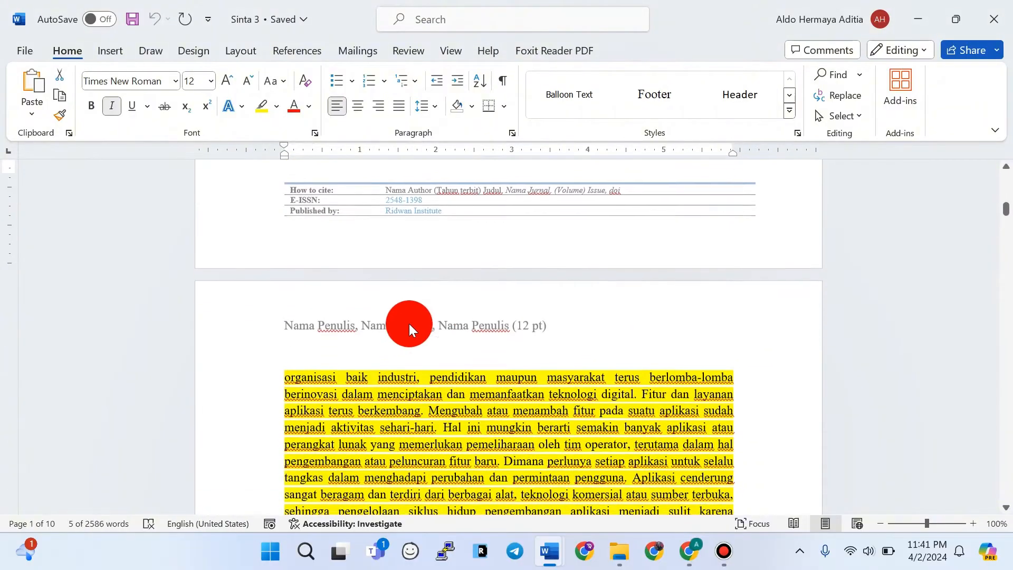
pyautogui.scroll(2, 408, 325)
pyautogui.moveTo(271, 244); pyautogui.dragTo(393, 363)
pyautogui.scroll(-7, 606, 296)
pyautogui.scroll(-1, 592, 297)
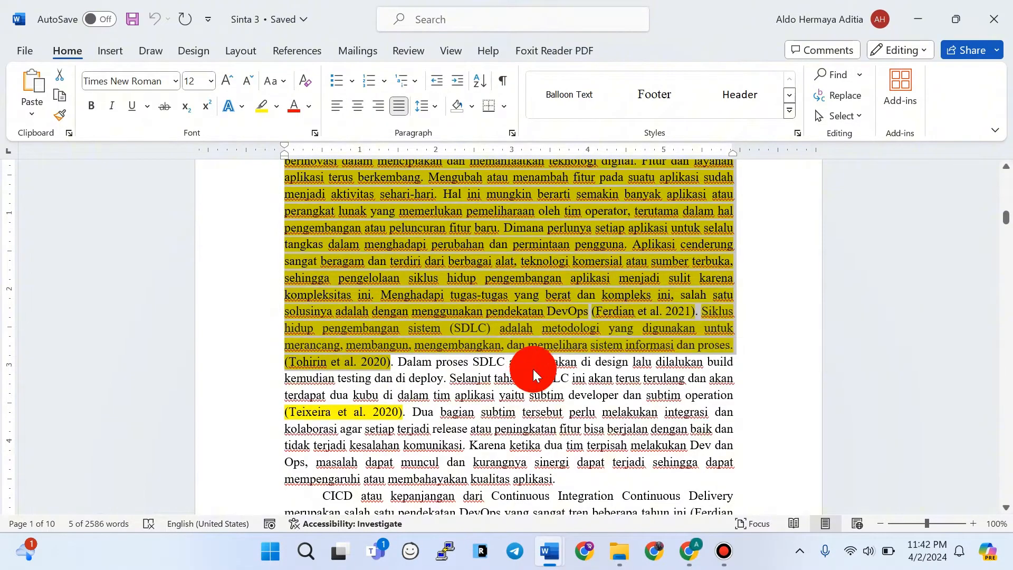
# - Replace the first paragraph under the template's INTRODUCTION heading with the copied passage, using the template's formatting without the yellow highlight
pyautogui.hotkey('alt', 'Tab')
pyautogui.scroll(-2, 390, 240)
pyautogui.moveTo(357, 226); pyautogui.dragTo(327, 345)
pyautogui.hotkey('ctrl', 'v')
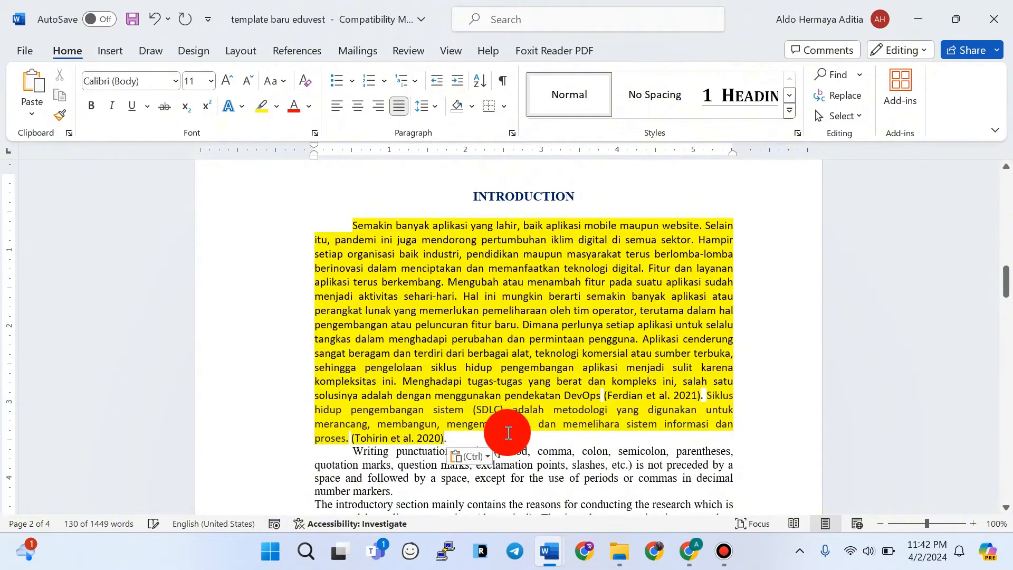
pyautogui.click(470, 457)
pyautogui.click(509, 408)
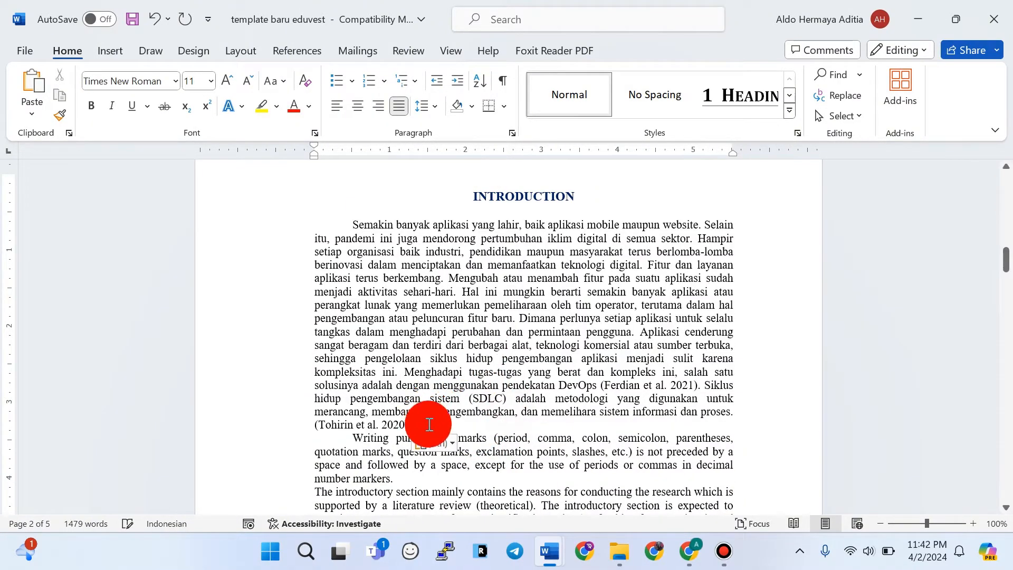
# - Replace the template's RESEARCH METHOD paragraph with the "Menjelaskan kronologis penelitian" paragraph copied from the Sinta 3 document's Metode Penelitian section, using the template's formatting
pyautogui.scroll(-3, 394, 369)
pyautogui.hotkey('alt', 'Tab')
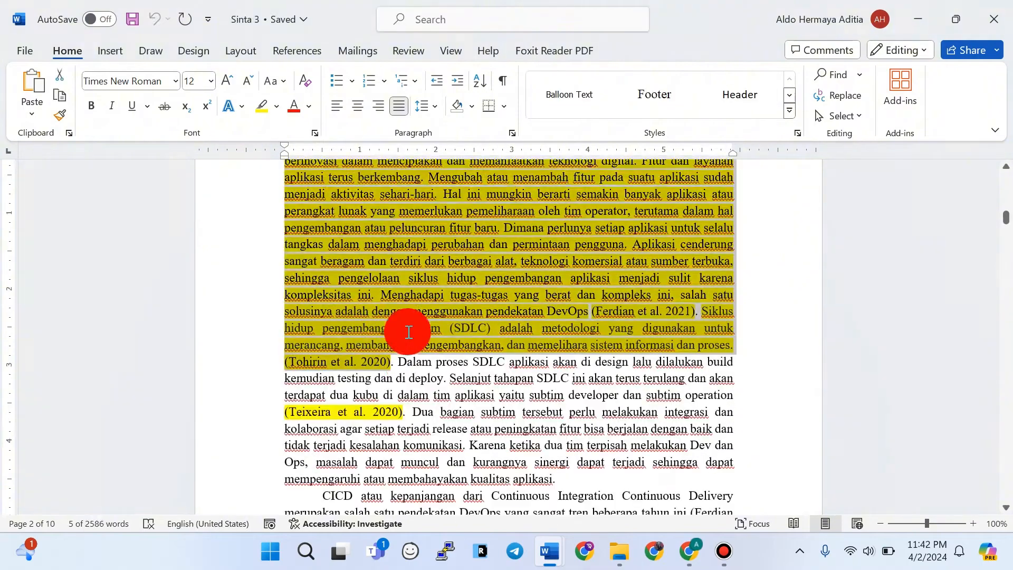
pyautogui.scroll(-18, 403, 332)
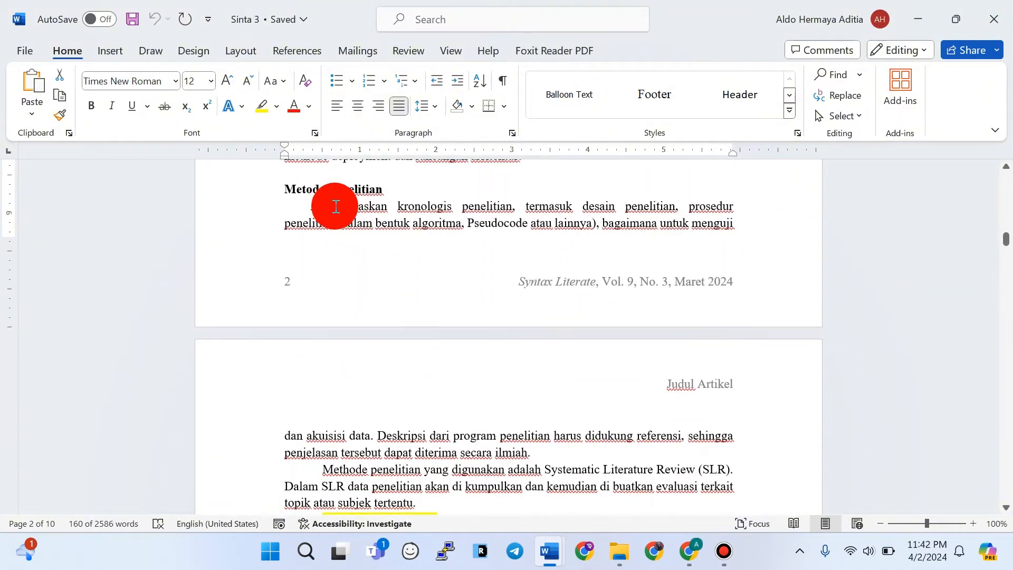
pyautogui.scroll(-2, 459, 334)
pyautogui.moveTo(332, 207); pyautogui.dragTo(531, 332)
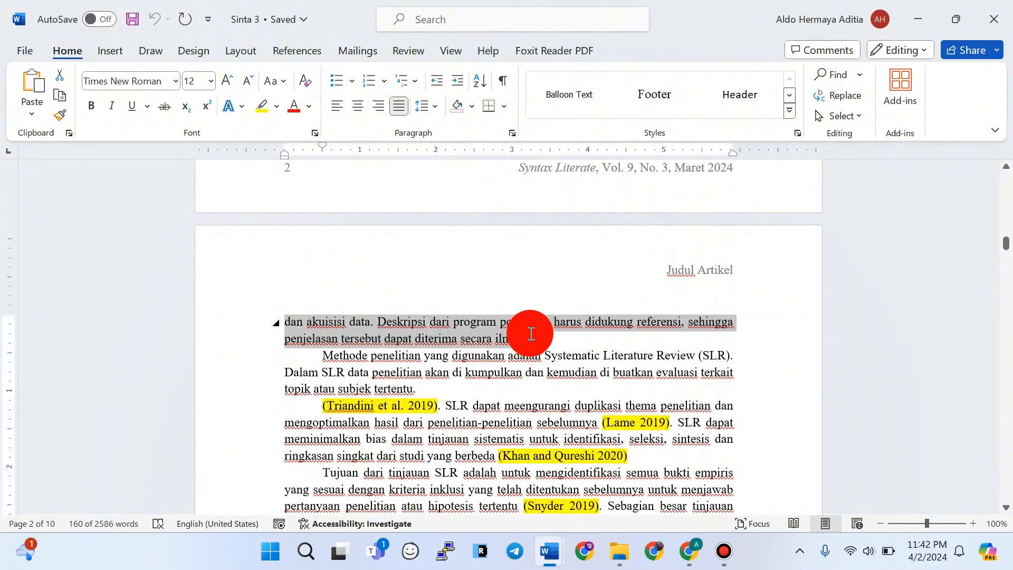
pyautogui.hotkey('alt', 'Tab')
pyautogui.scroll(-3, 376, 336)
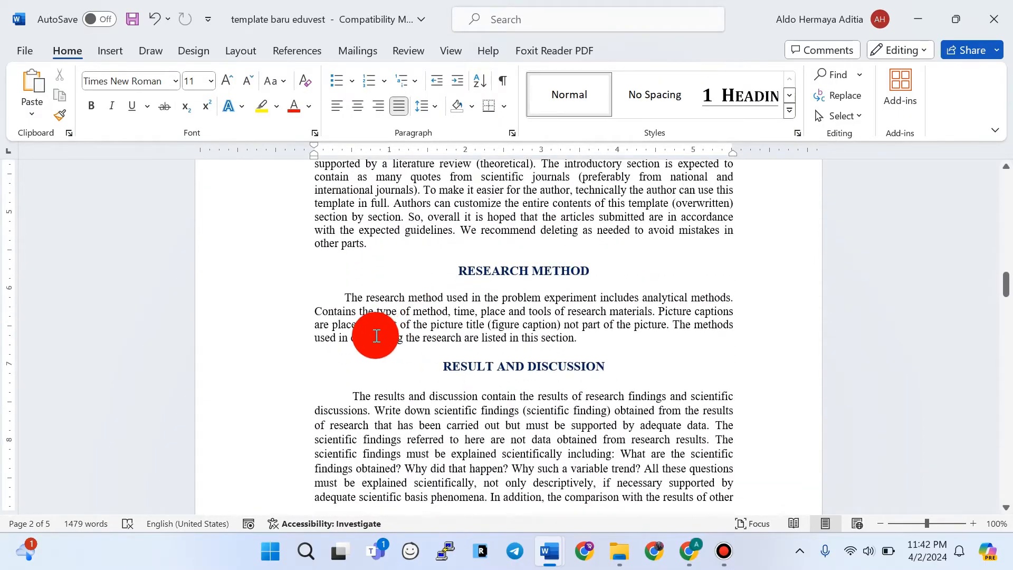
pyautogui.moveTo(351, 301); pyautogui.dragTo(511, 340)
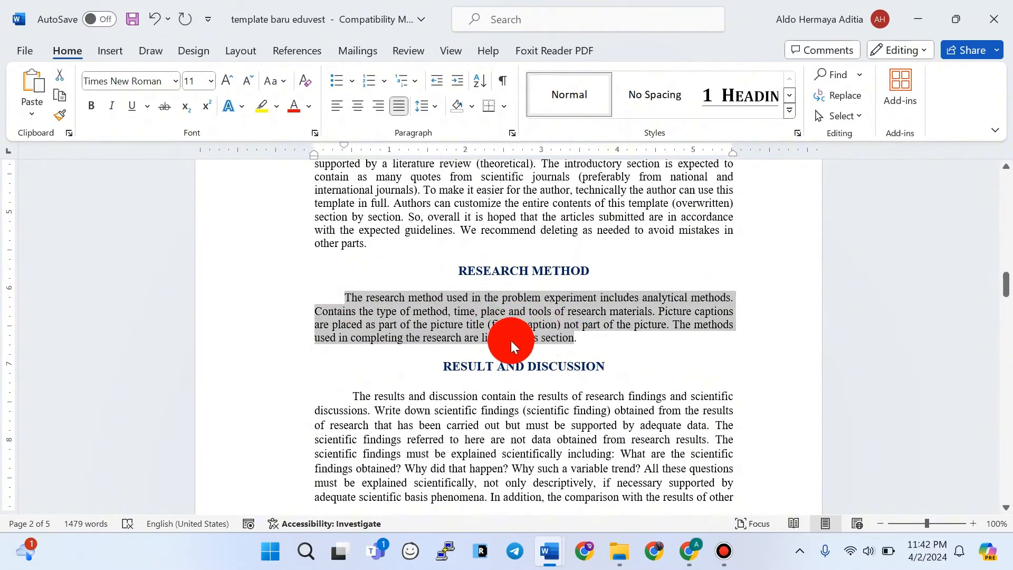
pyautogui.write('Menjelaskan kronologis penelitian, termasuk desain penelitian, prosedur penelitian (dalam bentuk algoritma, Pseudocode atau lainnya), bagaimana cara untuk menguji dan akuisisi data. Deskripsi dari program penelitian harus didukung referensi, sehingga penjelasan tersebut dapat diterima secara ilmiah.')
pyautogui.click(618, 359)
pyautogui.click(641, 399)
# - Look through the Sinta 3 document from the research method to Kesimpulan and find where Hasil dan Pembahasan starts
pyautogui.hotkey('alt', 'Tab')
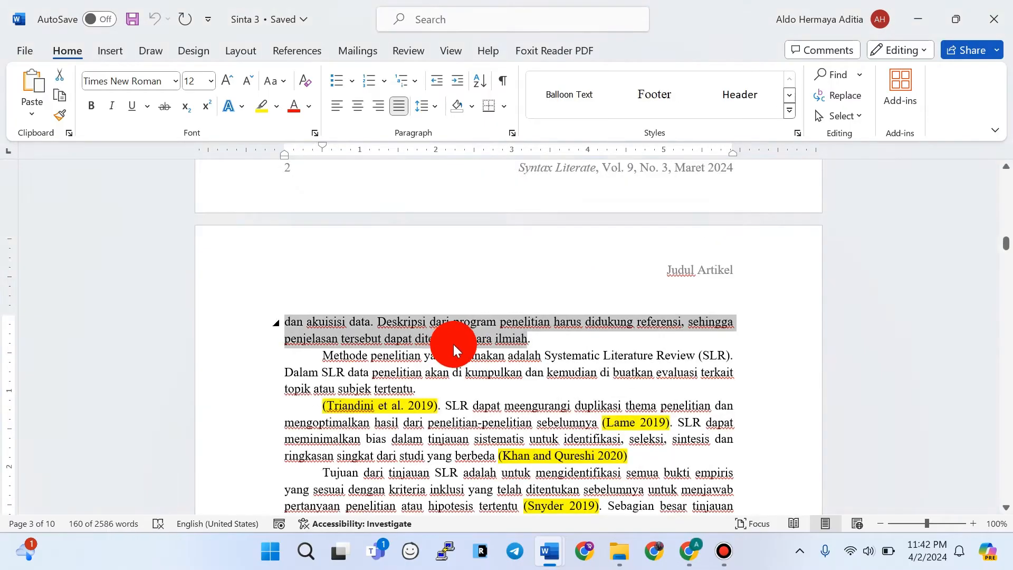
pyautogui.scroll(-4, 455, 344)
pyautogui.scroll(-20, 454, 344)
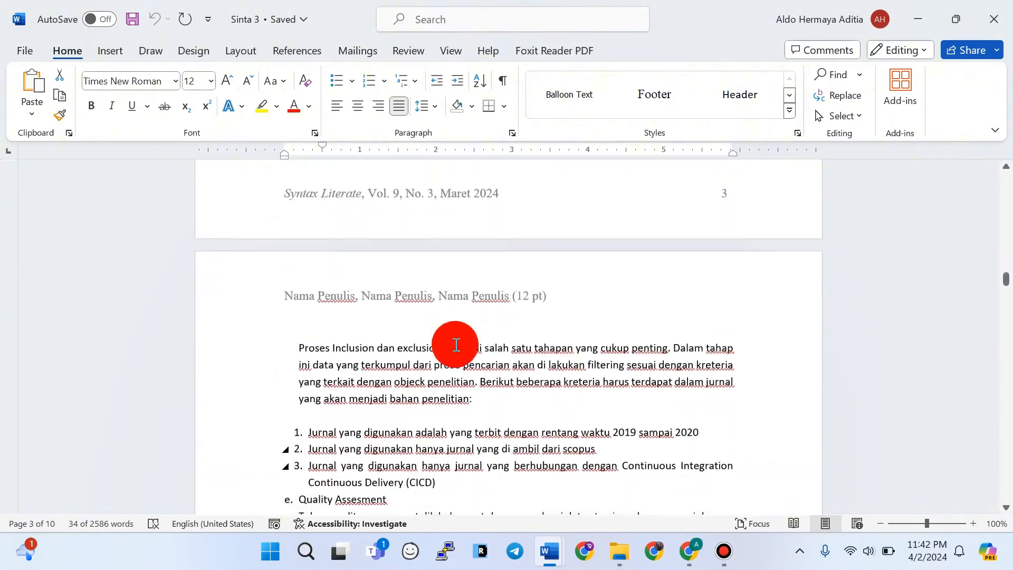
pyautogui.scroll(-18, 457, 345)
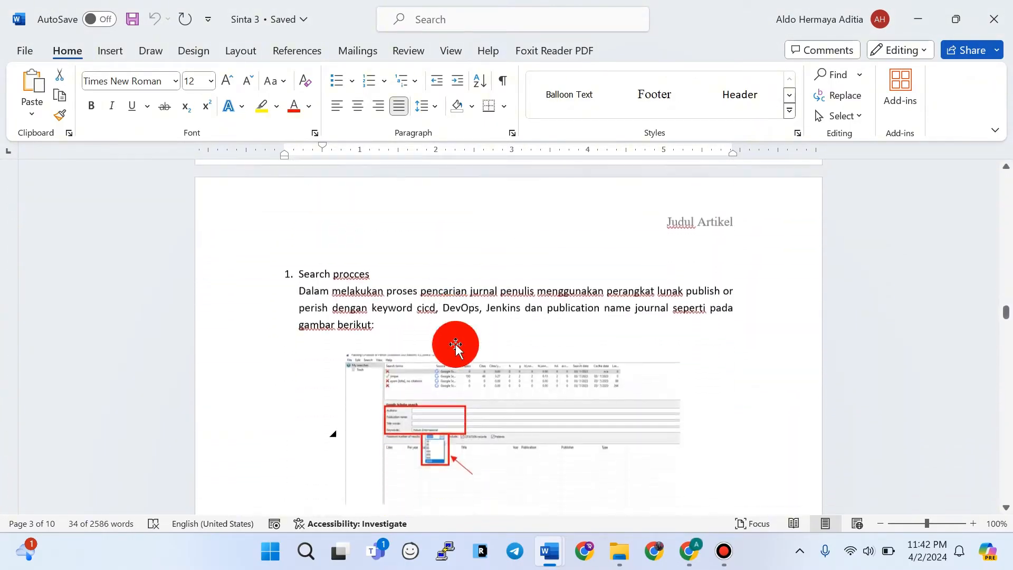
pyautogui.scroll(-20, 457, 344)
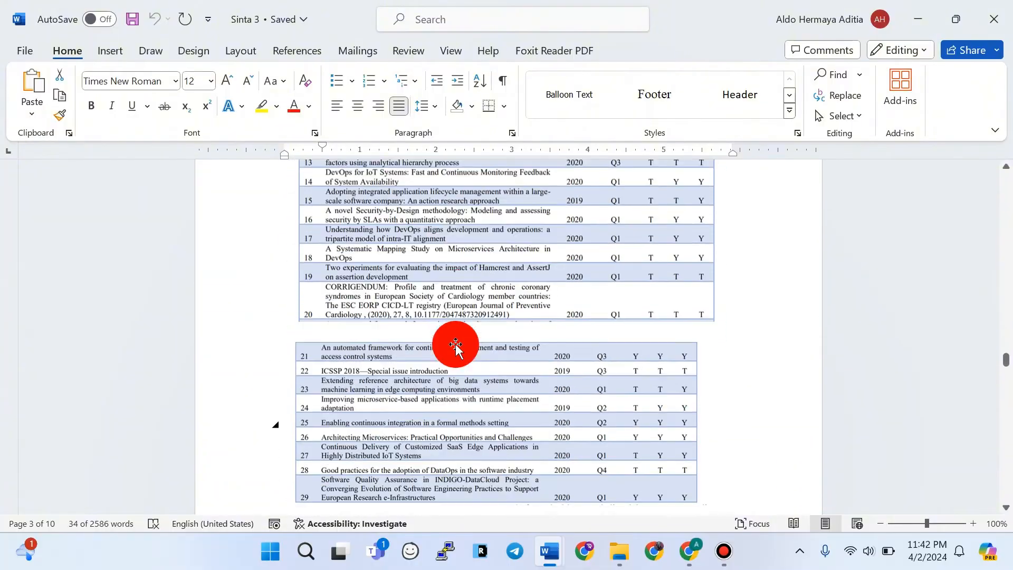
pyautogui.scroll(-20, 455, 344)
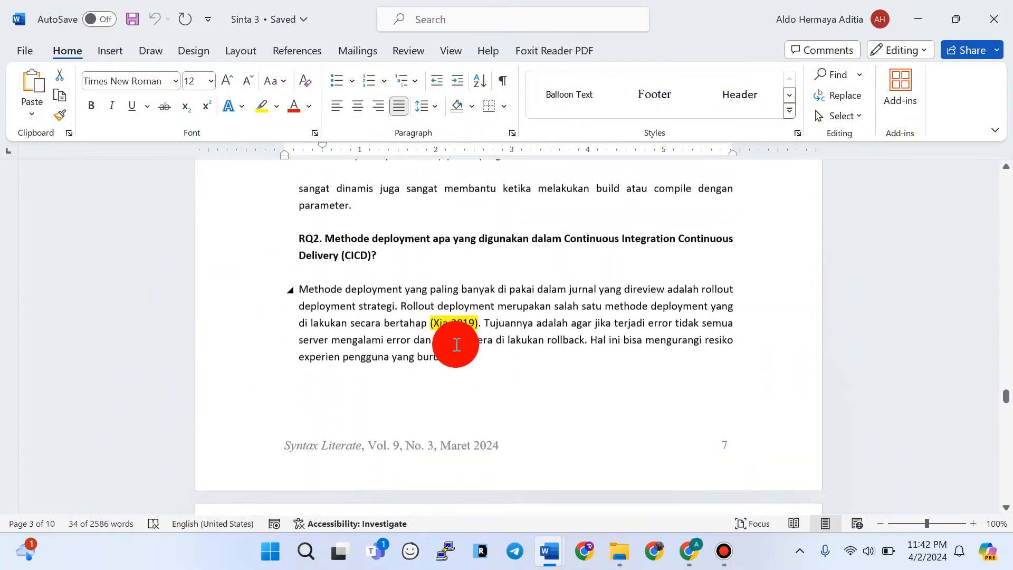
pyautogui.scroll(-10, 457, 345)
pyautogui.scroll(9, 456, 345)
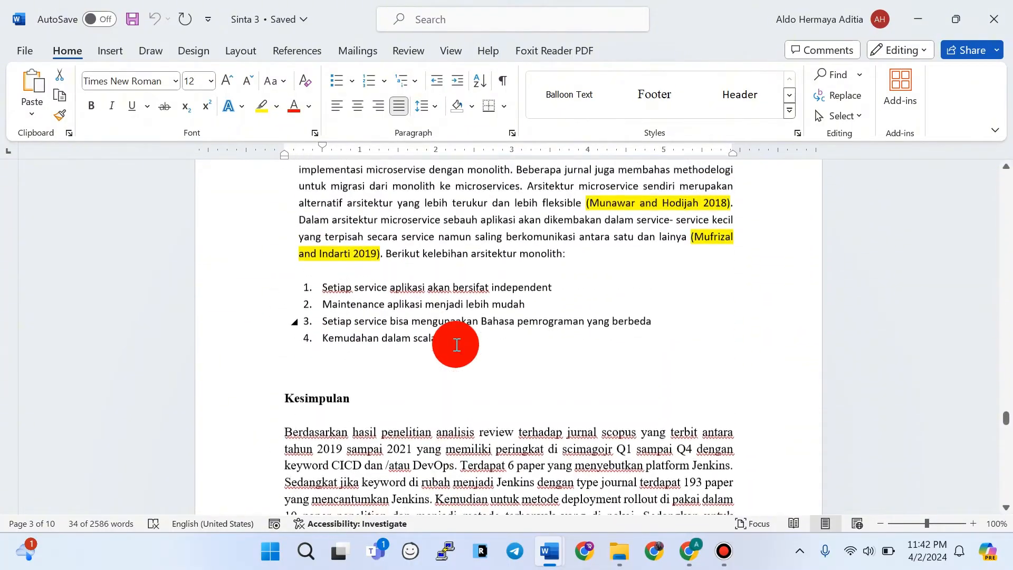
pyautogui.scroll(20, 456, 345)
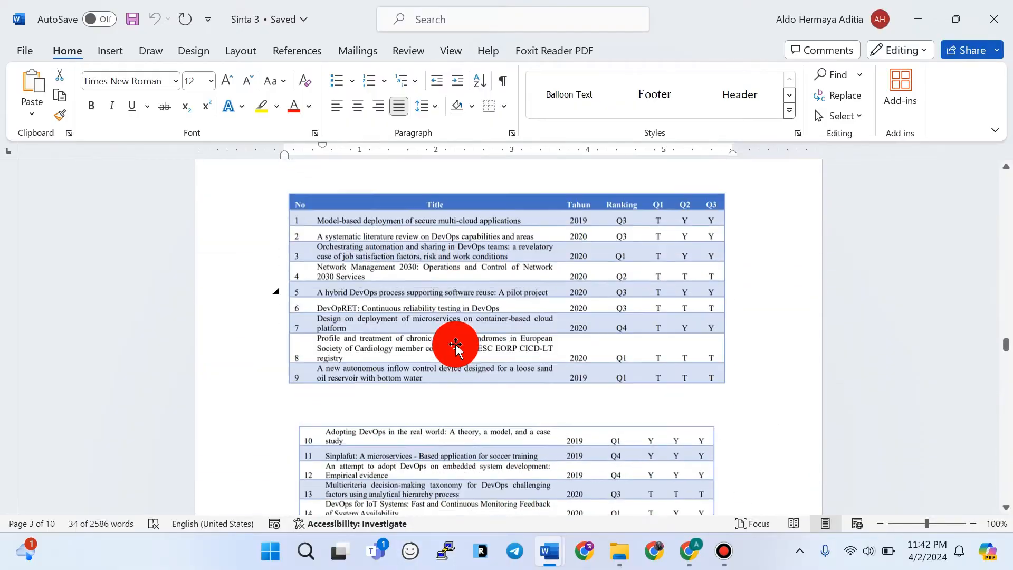
pyautogui.scroll(15, 457, 345)
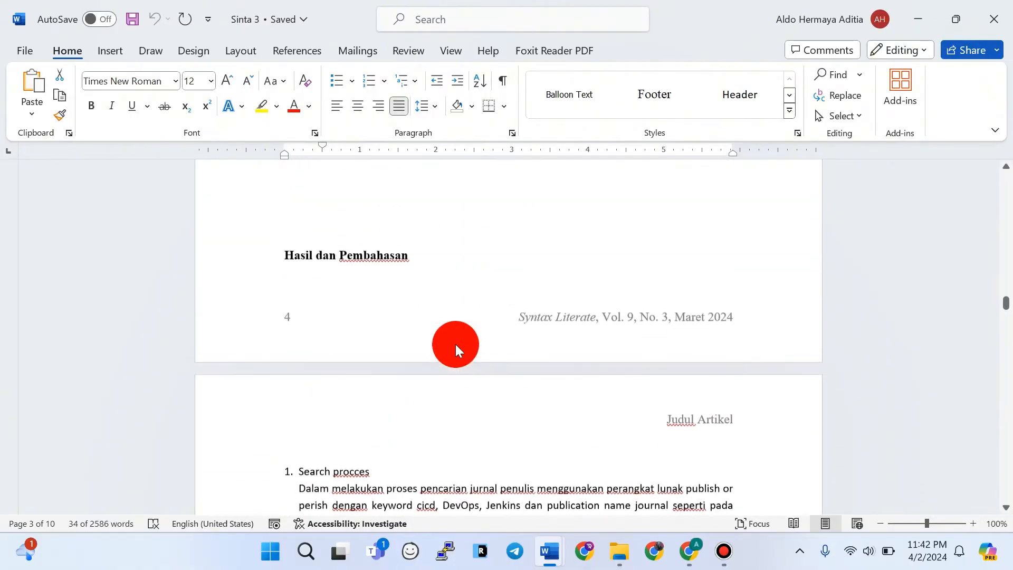
pyautogui.scroll(-7, 454, 344)
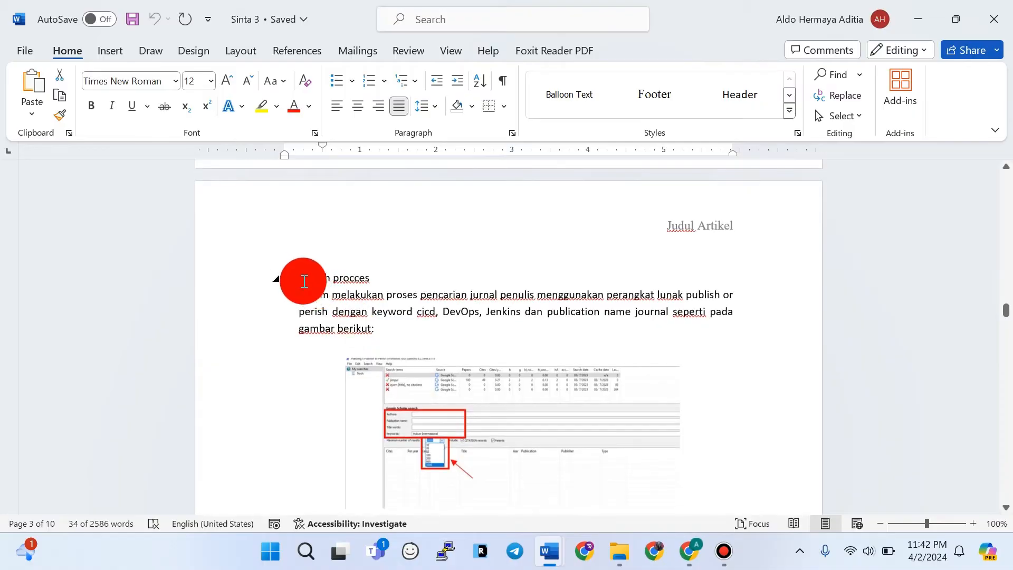
# - Delete all the placeholder text under the template's RESULT AND DISCUSSION heading, up to the CONCLUSION heading
pyautogui.hotkey('alt', 'Tab')
pyautogui.hotkey('alt', 'Tab')
pyautogui.hotkey('alt', 'Tab')
pyautogui.scroll(-3, 454, 353)
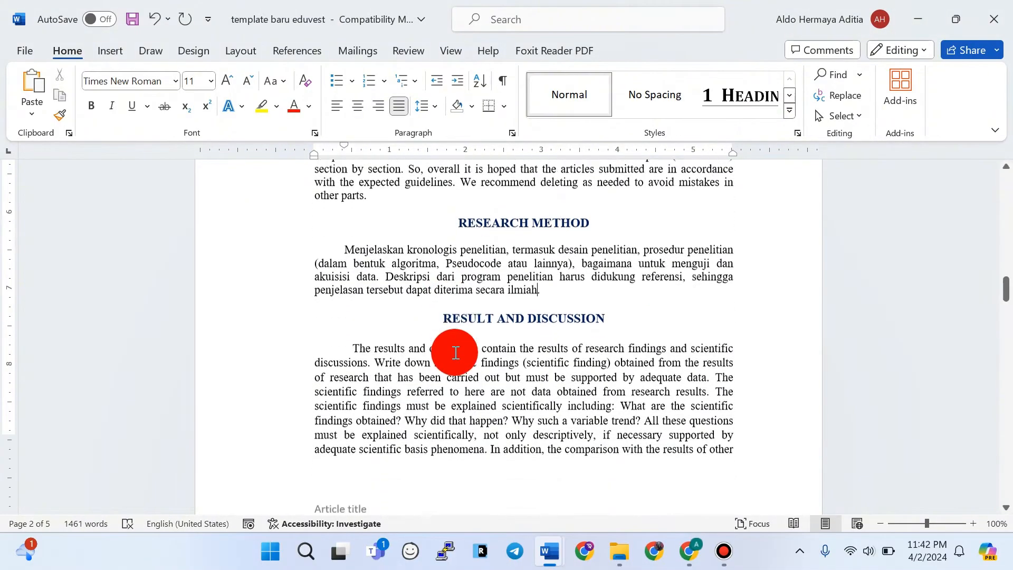
pyautogui.moveTo(350, 316); pyautogui.dragTo(624, 344)
pyautogui.scroll(-8, 538, 375)
pyautogui.press('Delete')
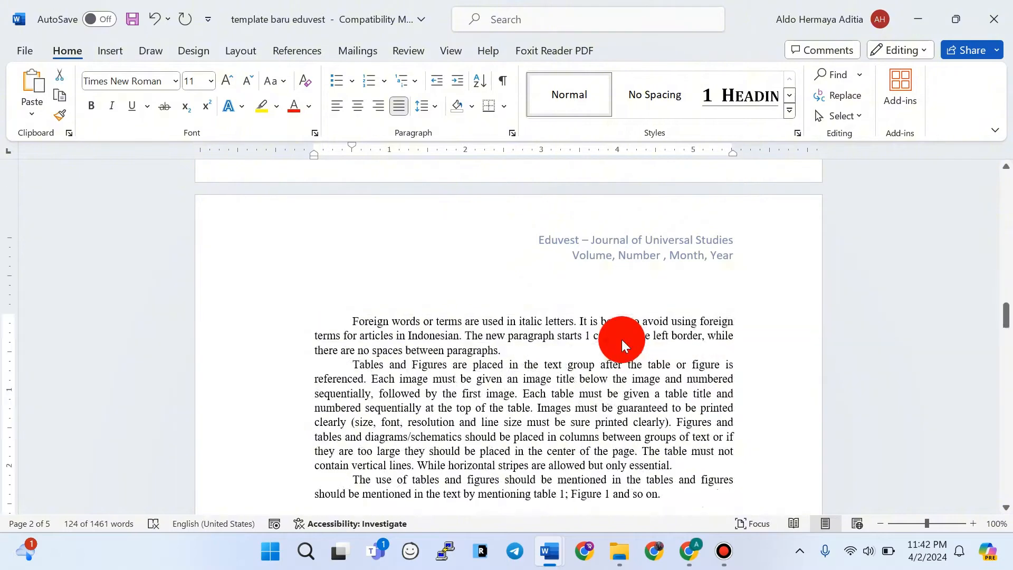
pyautogui.scroll(5, 423, 301)
pyautogui.moveTo(353, 235); pyautogui.dragTo(519, 248)
pyautogui.scroll(-18, 535, 343)
pyautogui.press('Delete')
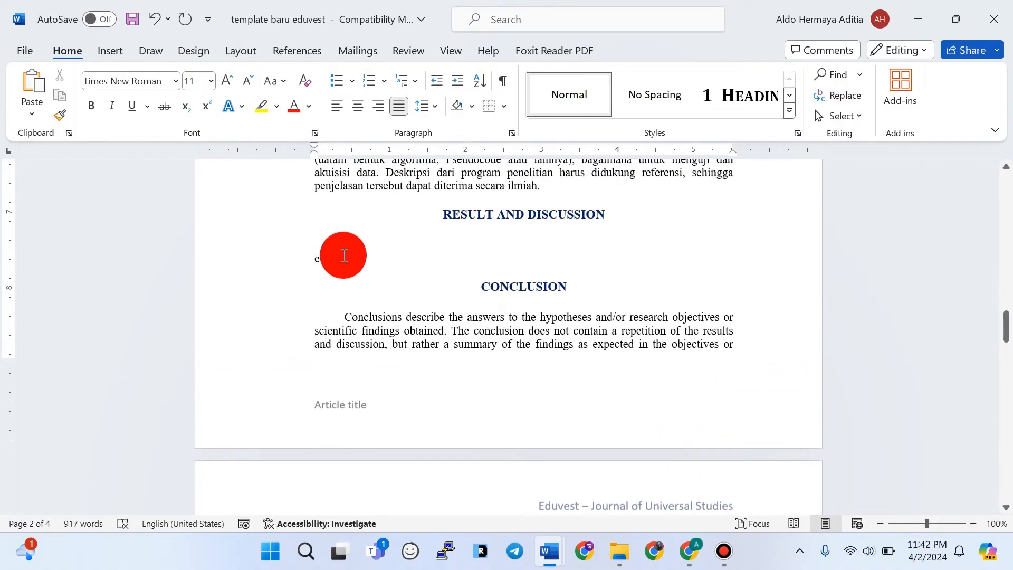
pyautogui.press('BackSpace')
# - Copy the "Dalam melakukan proses pencarian jurnal" paragraph from the Sinta 3 document and paste it under RESULT AND DISCUSSION with the template's formatting
pyautogui.hotkey('alt', 'Tab')
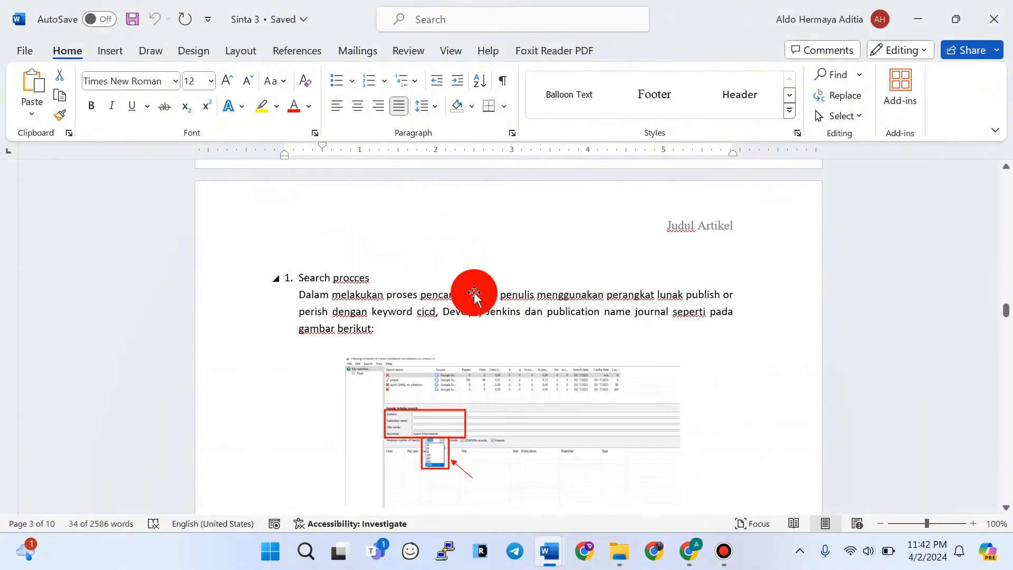
pyautogui.scroll(-2, 474, 293)
pyautogui.tripleClick(372, 242)
pyautogui.hotkey('ctrl', 'c')
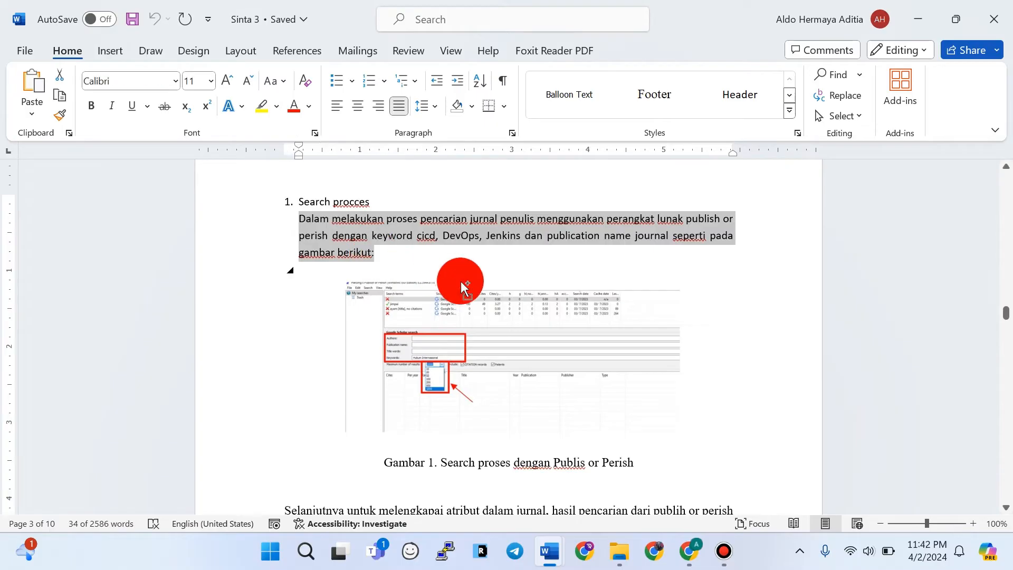
pyautogui.hotkey('alt', 'Tab')
pyautogui.hotkey('ctrl', 'v')
pyautogui.click(520, 292)
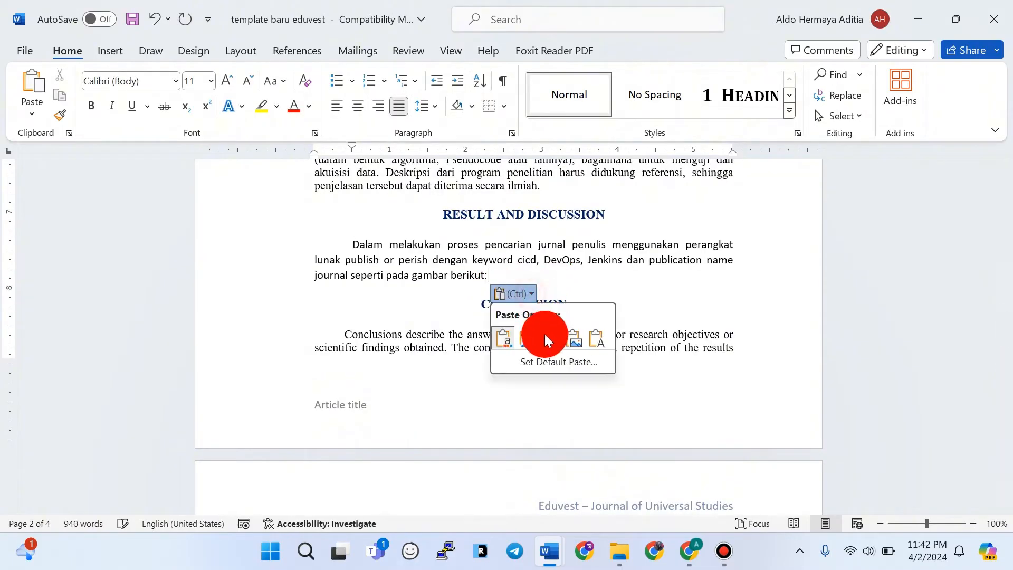
pyautogui.click(543, 338)
# - Copy the Gambar 1 search process screenshot from the Sinta 3 document and insert it below the pasted paragraph in the template
pyautogui.hotkey('alt', 'Tab')
pyautogui.click(467, 332)
pyautogui.hotkey('alt', 'Tab')
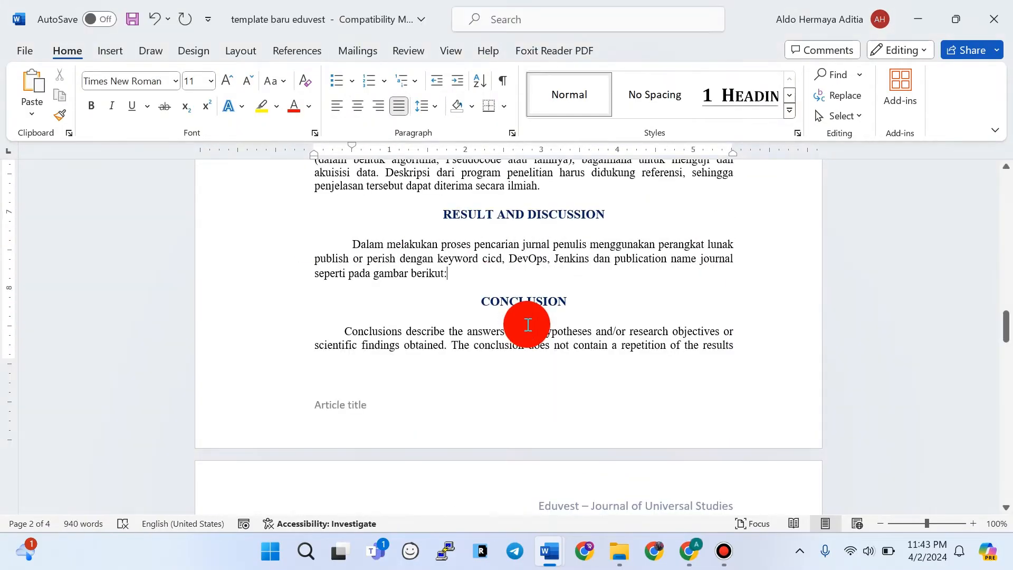
pyautogui.press('Return')
pyautogui.hotkey('ctrl', 'v')
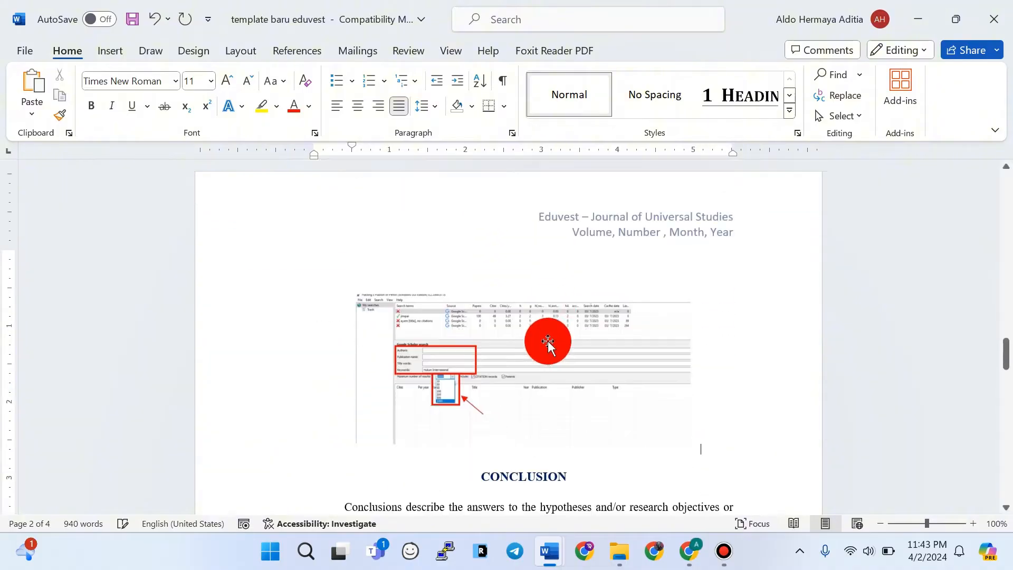
pyautogui.click(583, 357)
# - Copy the Kesimpulan paragraph, beginning "Berdasarkan hasil penelitian analisis review", from the Sinta 3 document
pyautogui.hotkey('alt', 'Tab')
pyautogui.scroll(-3, 404, 324)
pyautogui.scroll(-20, 405, 324)
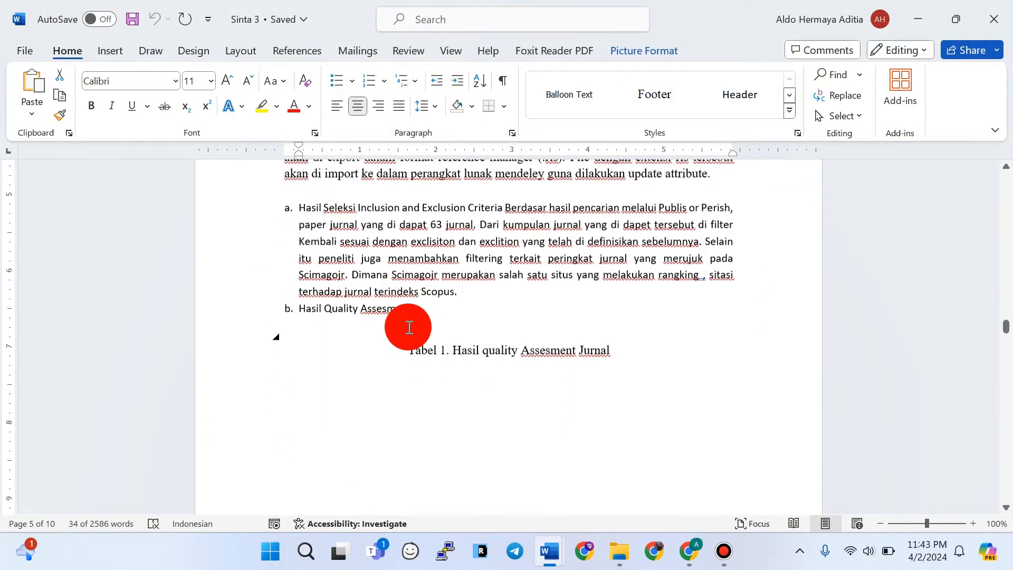
pyautogui.scroll(-15, 408, 331)
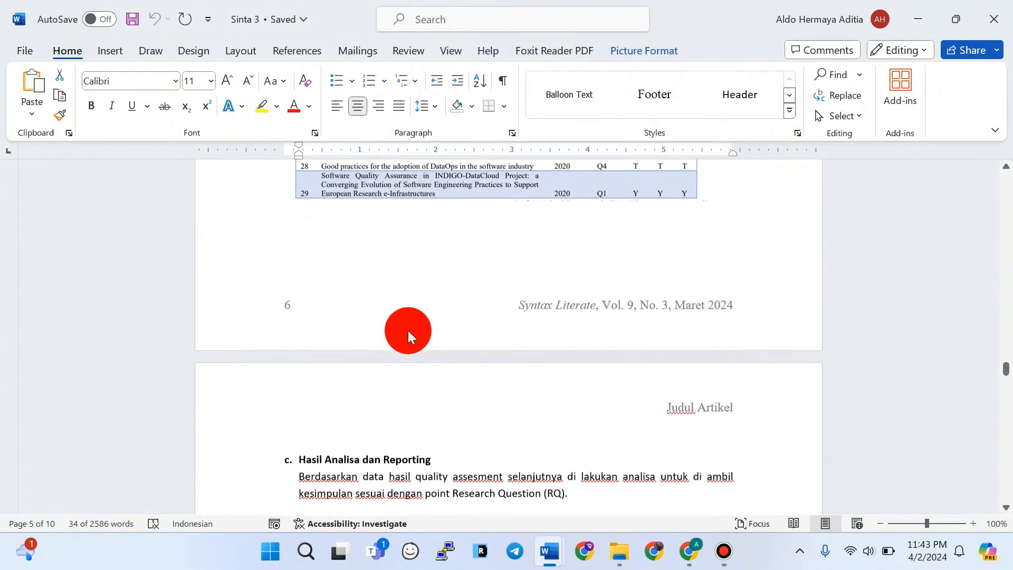
pyautogui.scroll(-15, 408, 331)
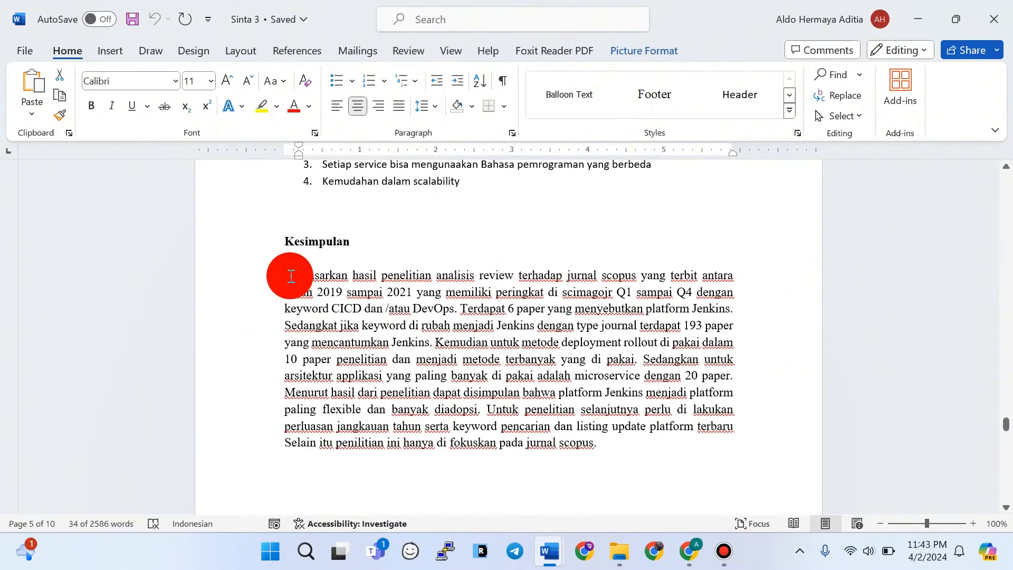
pyautogui.moveTo(290, 276); pyautogui.dragTo(584, 442)
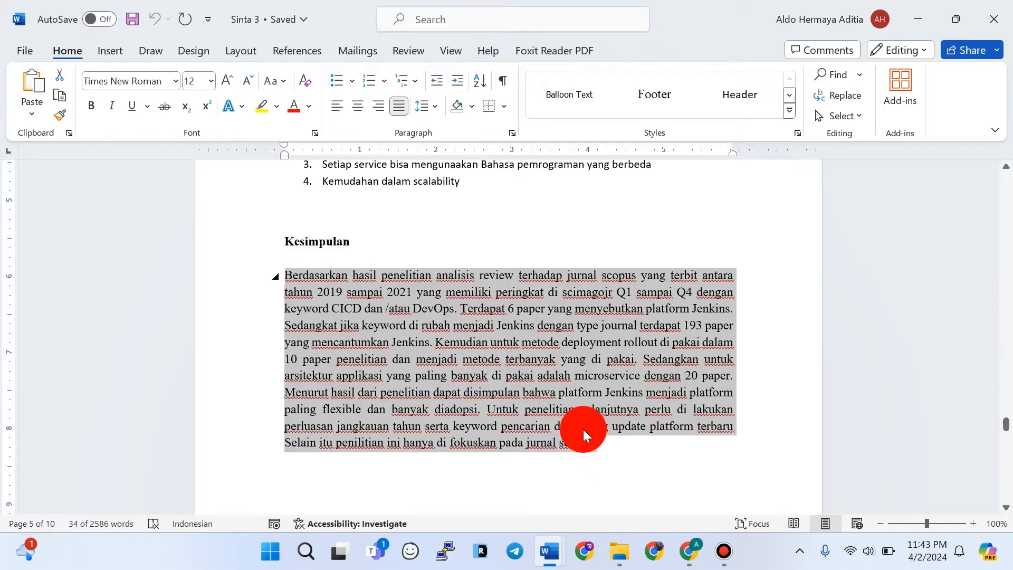
# - Replace the template's CONCLUSION paragraph with the copied Kesimpulan text, using the template's formatting
pyautogui.hotkey('alt', 'Tab')
pyautogui.scroll(-3, 378, 341)
pyautogui.scroll(-1, 377, 343)
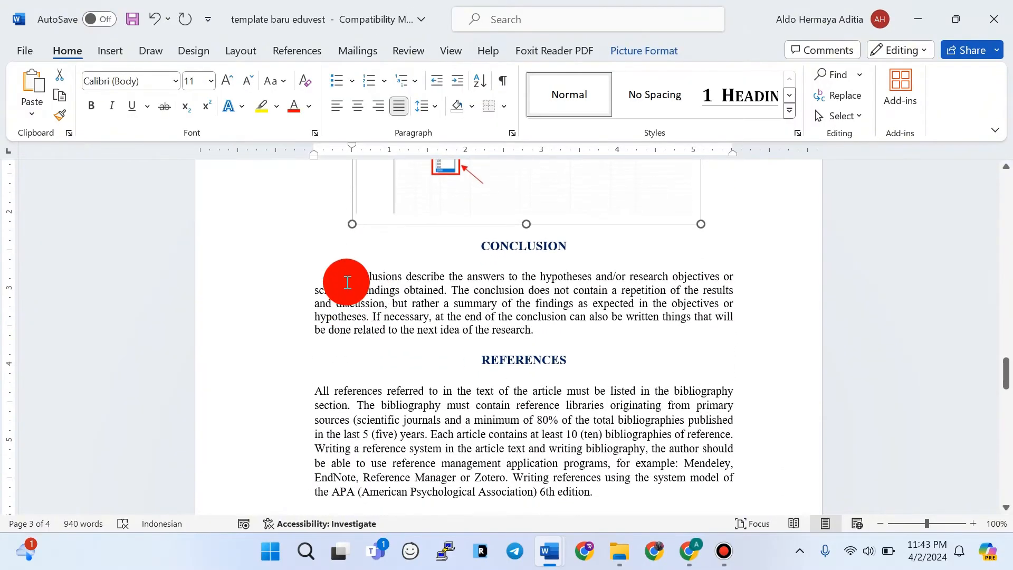
pyautogui.moveTo(344, 278); pyautogui.dragTo(515, 334)
pyautogui.hotkey('ctrl', 'v')
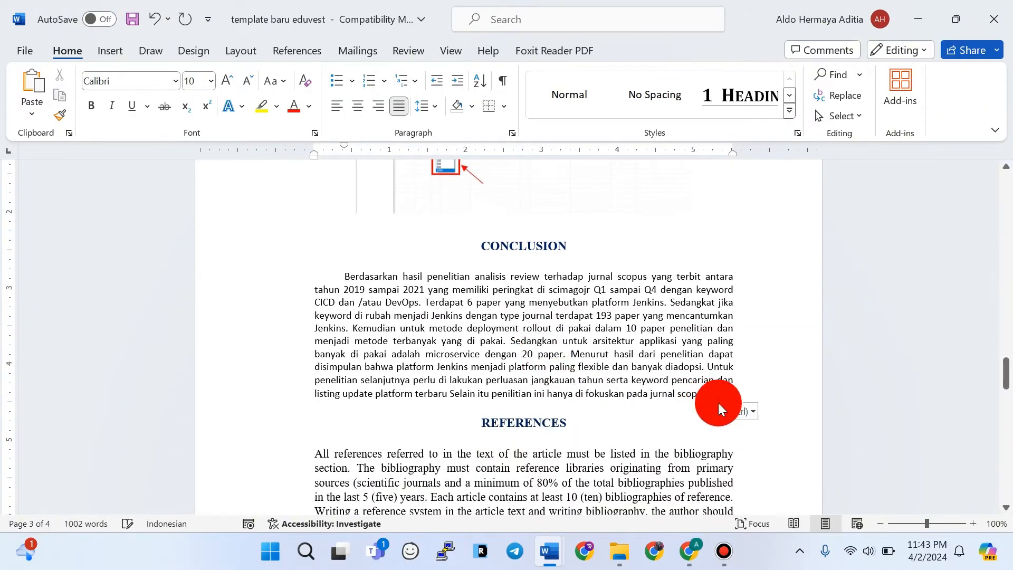
pyautogui.click(768, 449)
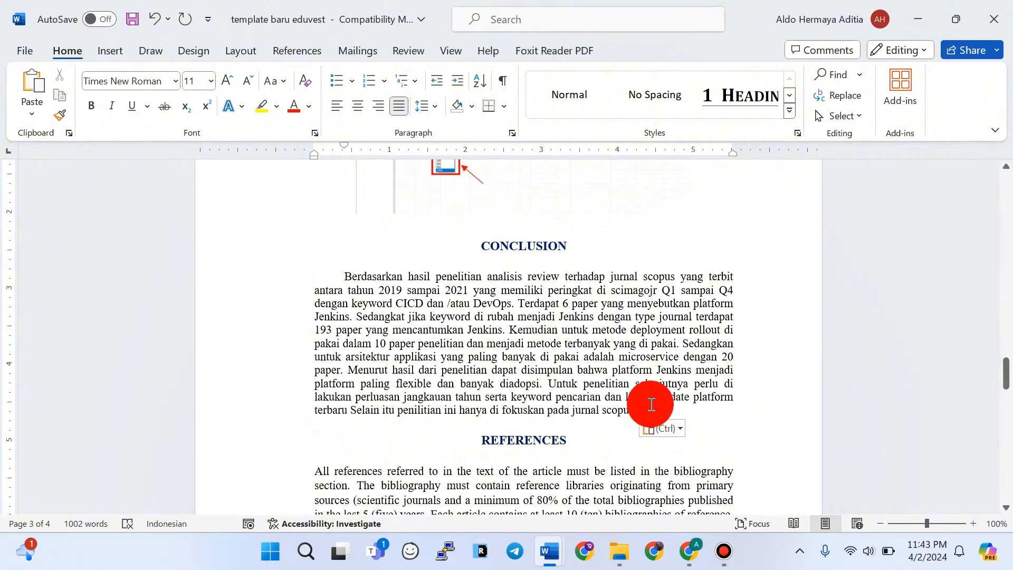
# - Replace all sample text under the template's REFERENCES heading with the full bibliography copied from the Sinta 3 document, using the template's formatting
pyautogui.hotkey('alt', 'Tab')
pyautogui.scroll(-10, 391, 353)
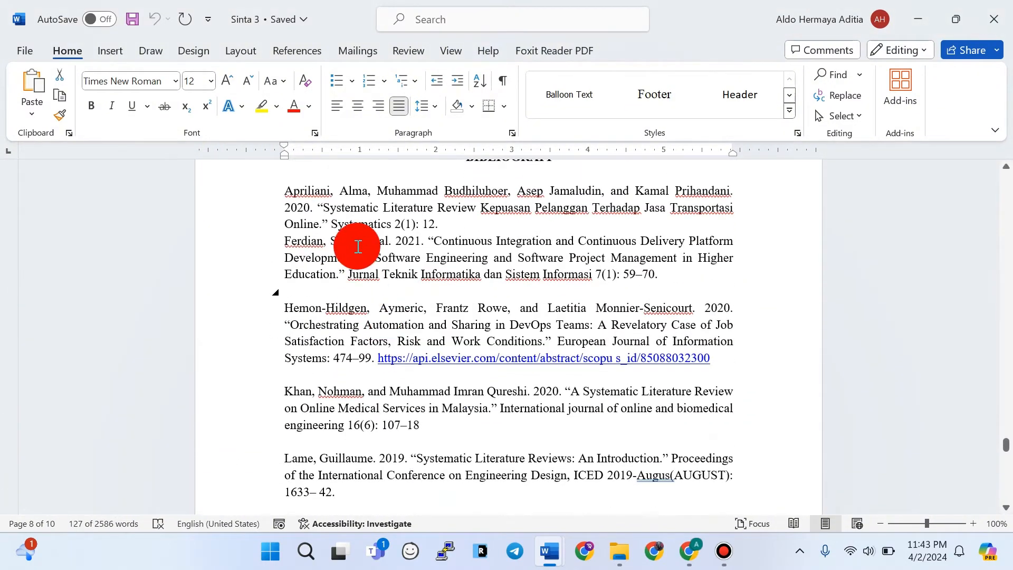
pyautogui.moveTo(296, 193); pyautogui.dragTo(595, 255)
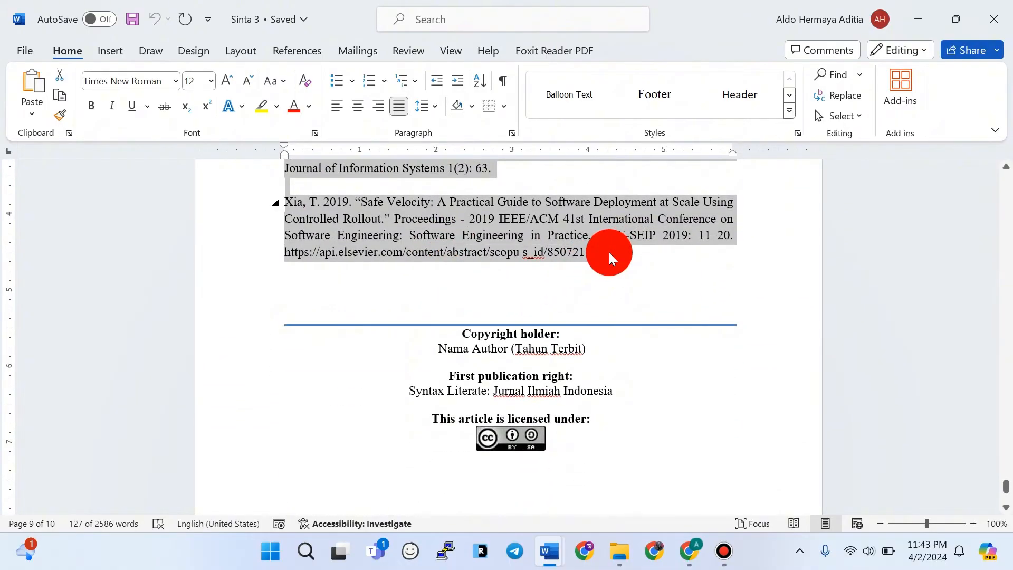
pyautogui.hotkey('alt', 'Tab')
pyautogui.scroll(-4, 410, 364)
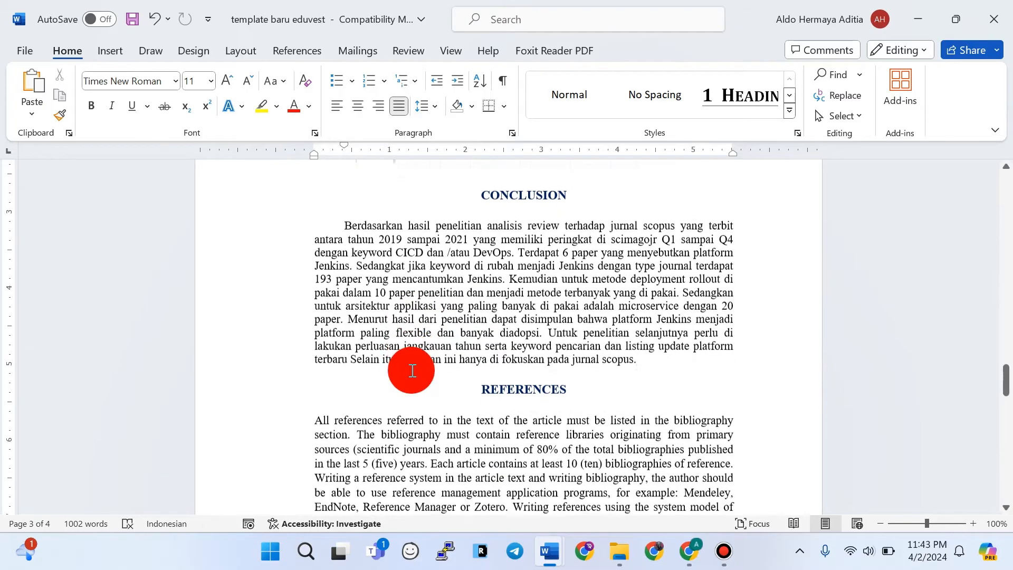
pyautogui.moveTo(320, 245); pyautogui.dragTo(382, 323)
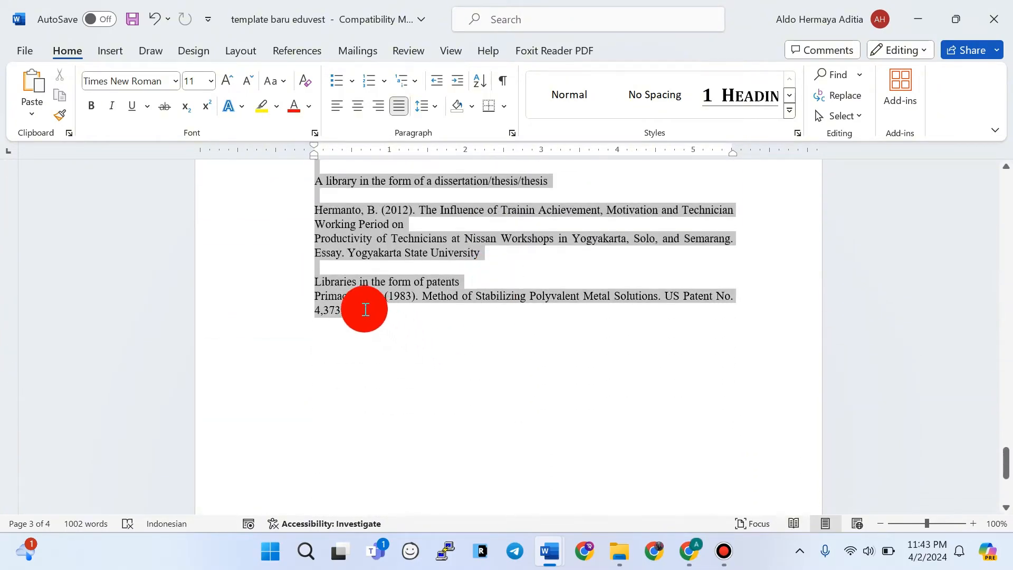
pyautogui.hotkey('ctrl', 'v')
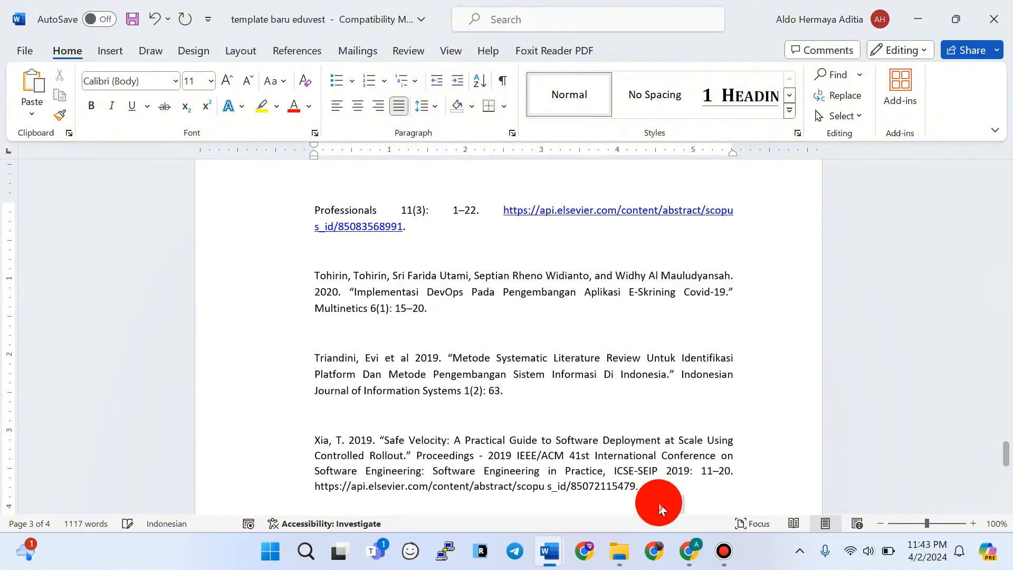
pyautogui.click(657, 503)
pyautogui.click(679, 457)
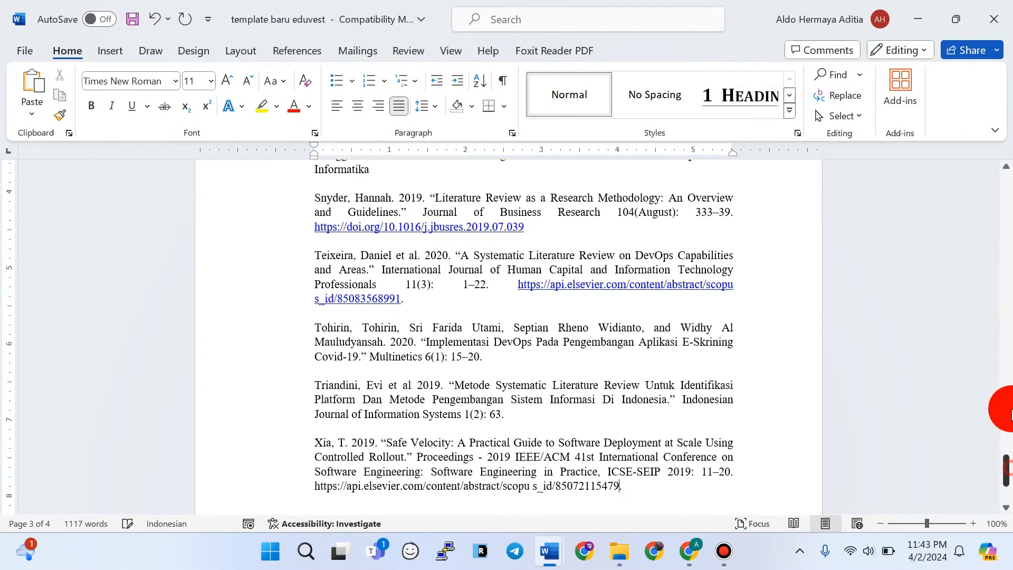
# - Review the template's first page, checking the title, author block, abstract, keywords and citation details
pyautogui.moveTo(1008, 468); pyautogui.dragTo(1004, 151)
pyautogui.scroll(-6, 551, 308)
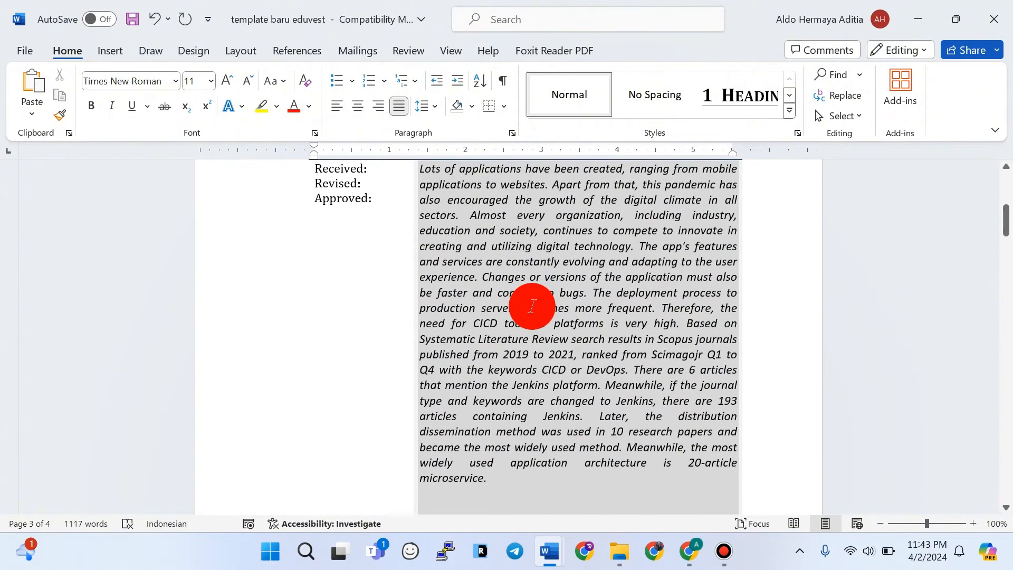
pyautogui.scroll(-10, 512, 310)
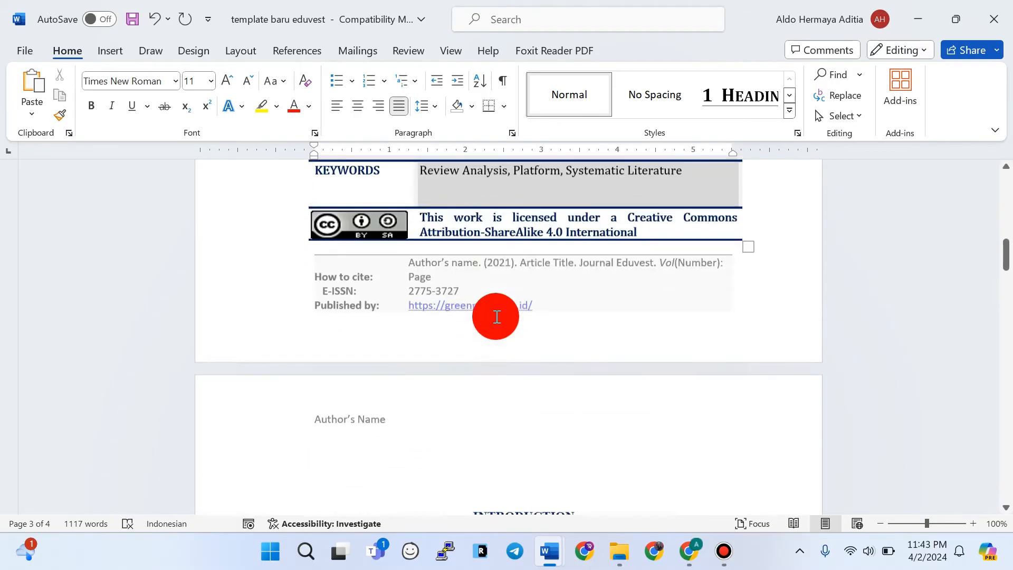
pyautogui.scroll(15, 498, 317)
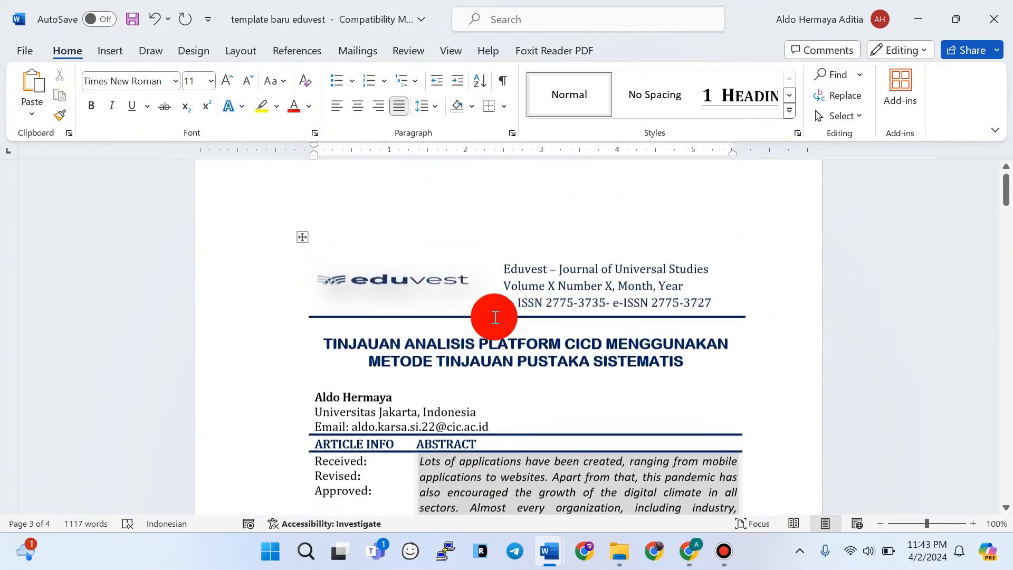
pyautogui.scroll(-3, 466, 315)
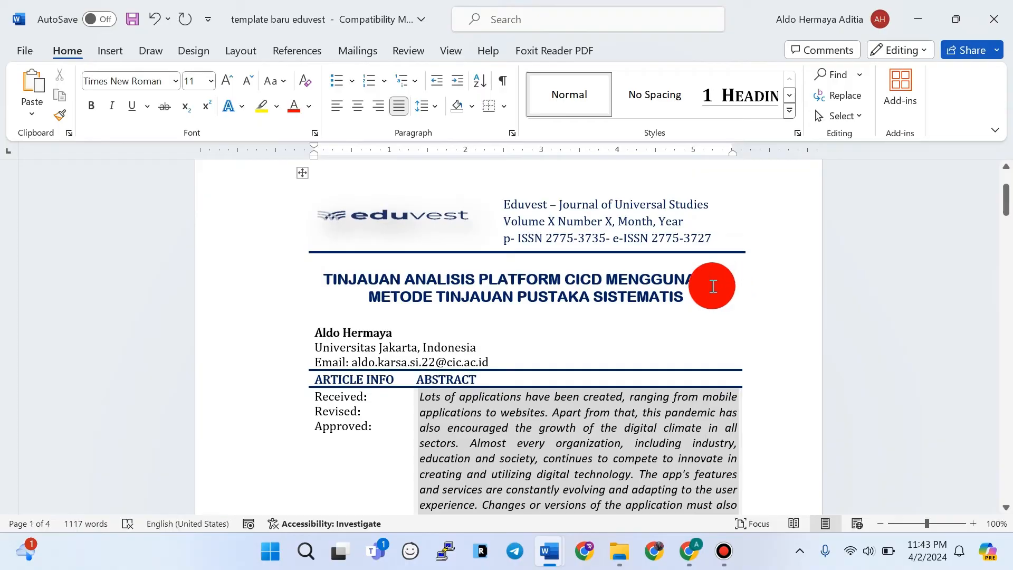
pyautogui.moveTo(337, 277); pyautogui.dragTo(528, 278)
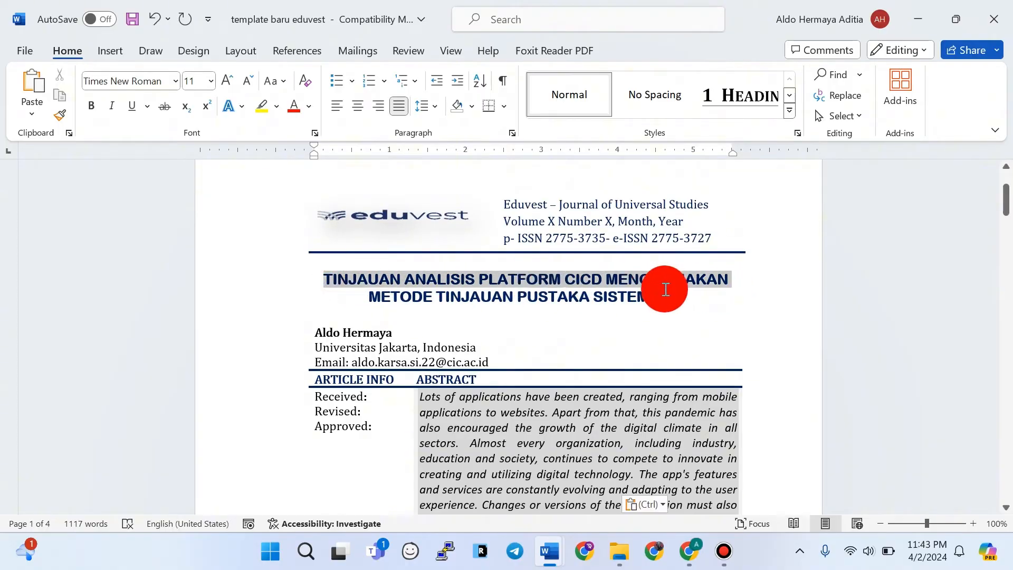
# - Check the filled-in template from the title and abstract through the keywords to the first INTRODUCTION paragraph
pyautogui.moveTo(665, 290); pyautogui.dragTo(677, 293)
pyautogui.scroll(-6, 534, 290)
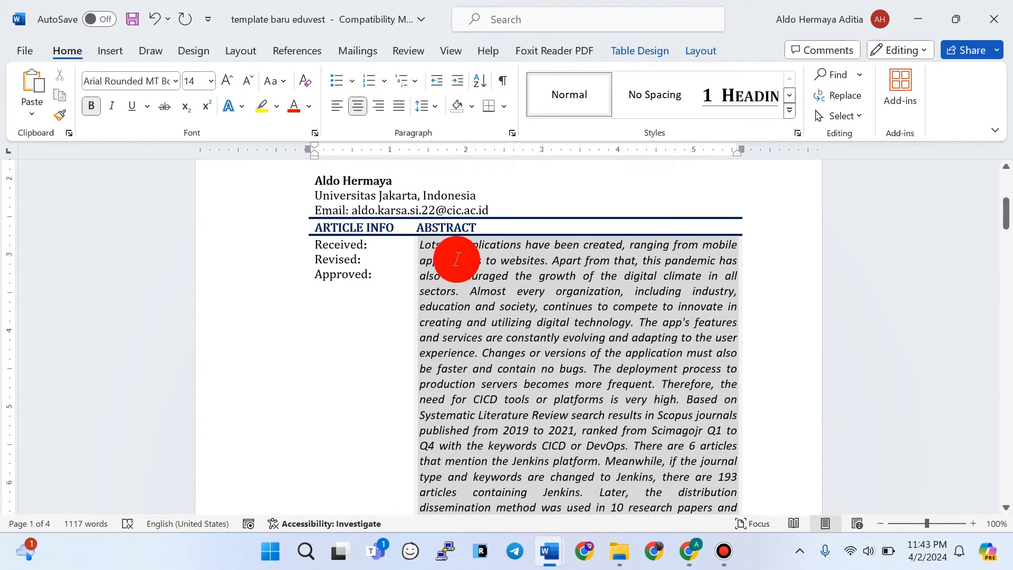
pyautogui.moveTo(457, 259); pyautogui.dragTo(420, 385)
pyautogui.scroll(-15, 417, 374)
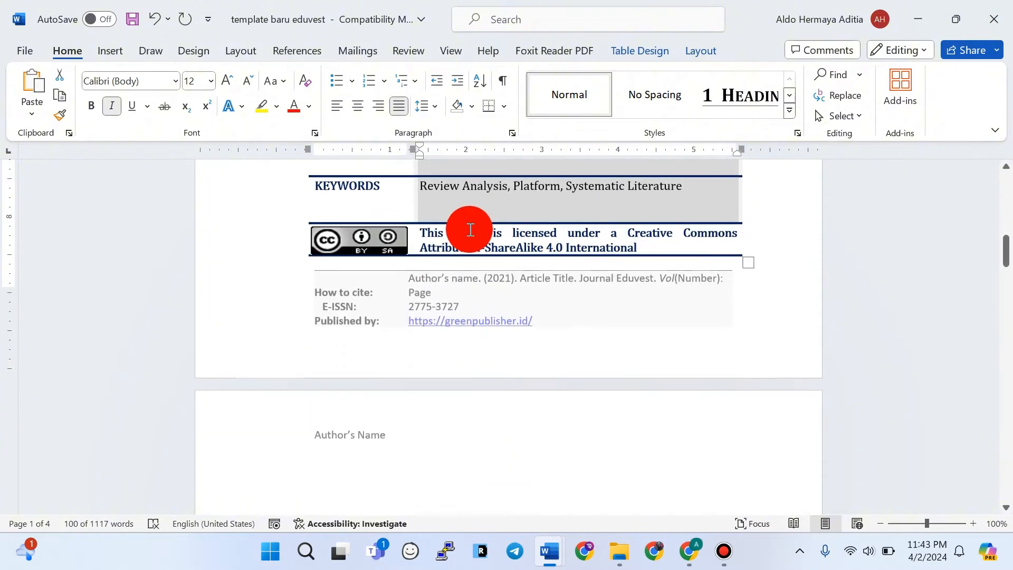
pyautogui.scroll(-7, 470, 229)
pyautogui.scroll(1, 395, 210)
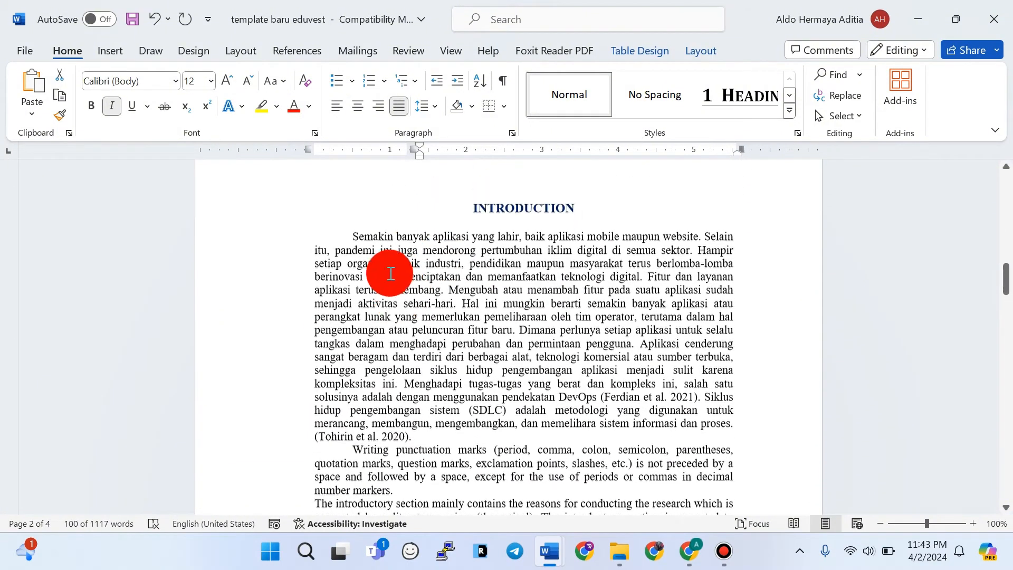
pyautogui.moveTo(351, 255); pyautogui.dragTo(469, 454)
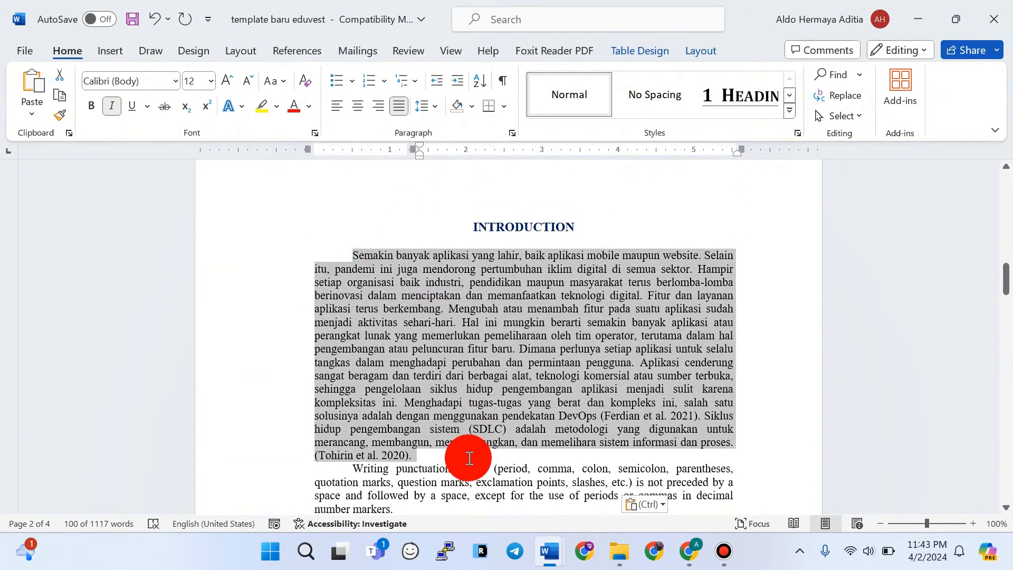
pyautogui.click(352, 256)
pyautogui.moveTo(389, 269); pyautogui.dragTo(438, 456)
pyautogui.moveTo(352, 257); pyautogui.dragTo(414, 455)
pyautogui.click(355, 275)
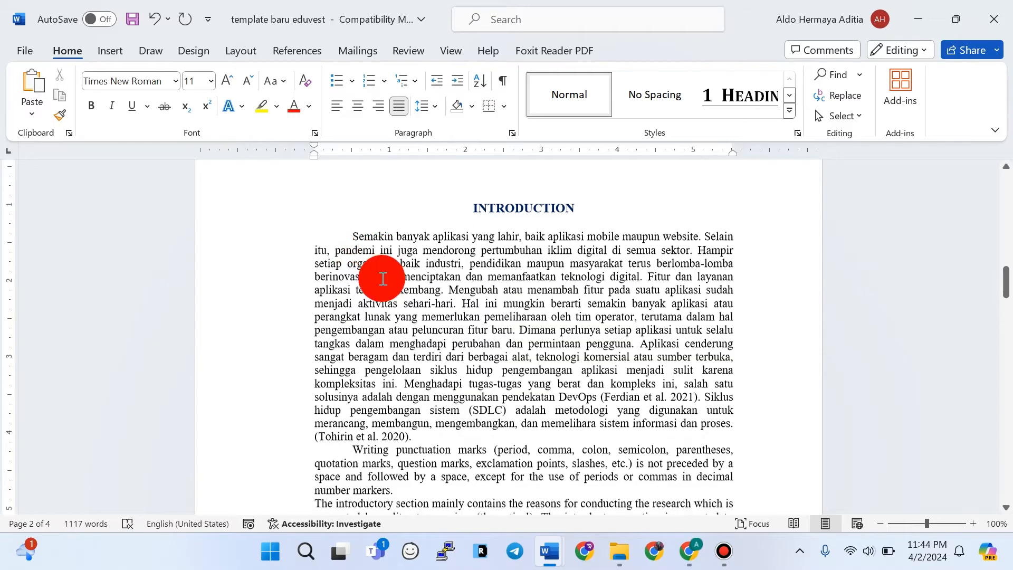
# - Examine the RESEARCH METHOD, RESULT AND DISCUSSION, CONCLUSION and REFERENCES sections of the filled-in template
pyautogui.scroll(-5, 380, 276)
pyautogui.scroll(-4, 425, 291)
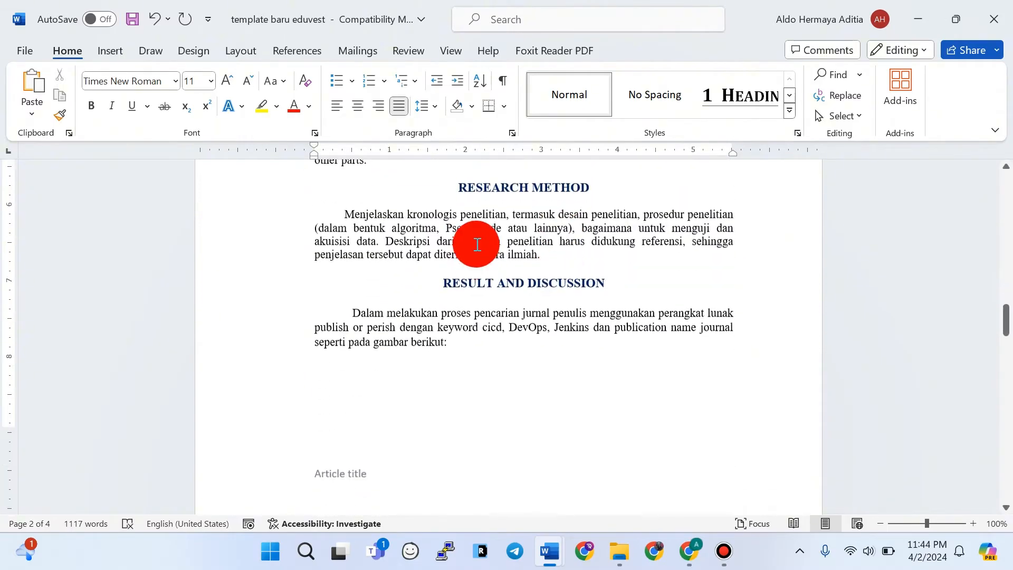
pyautogui.scroll(1, 616, 267)
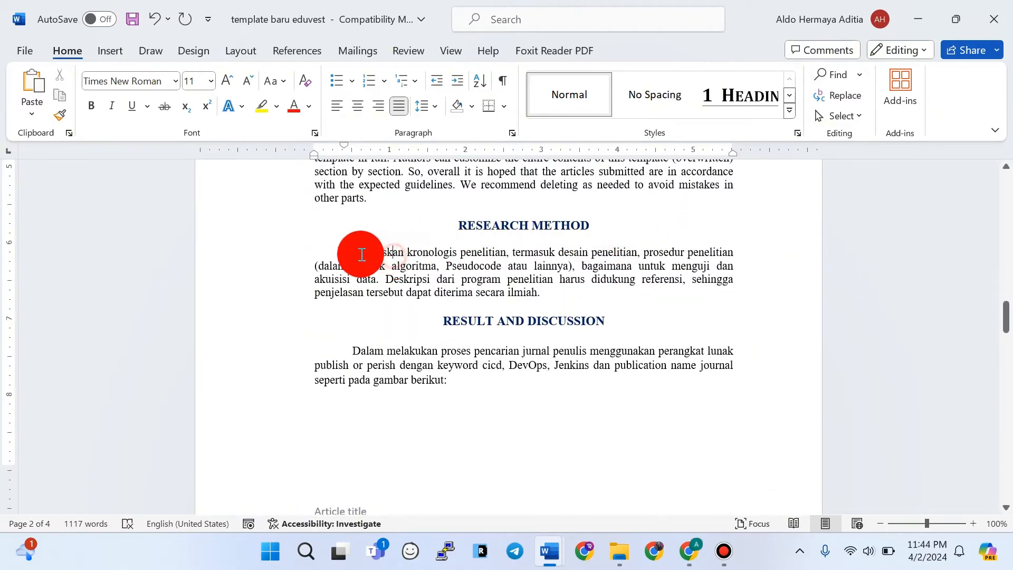
pyautogui.moveTo(362, 254); pyautogui.dragTo(554, 290)
pyautogui.scroll(-6, 501, 309)
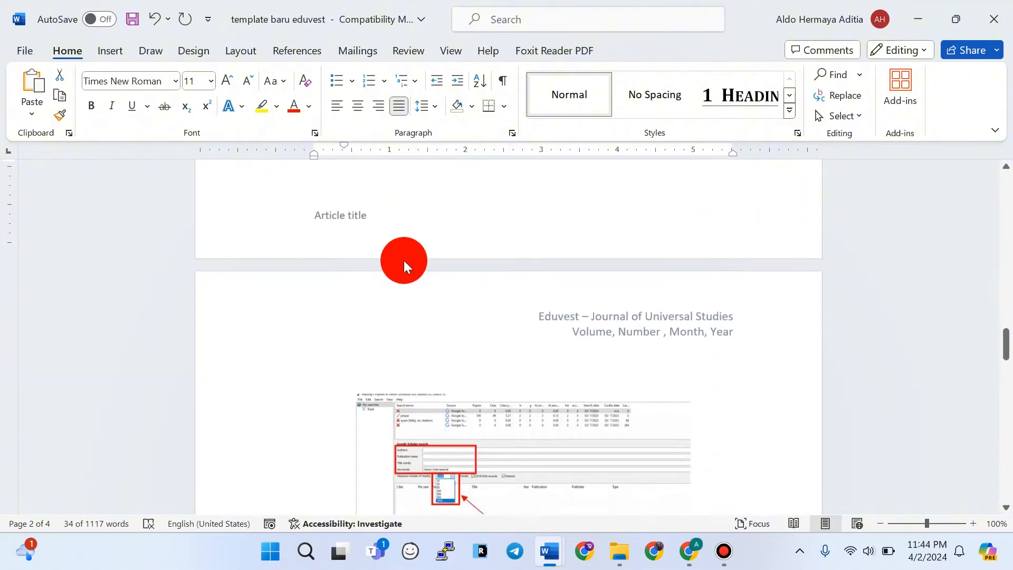
pyautogui.scroll(-8, 403, 261)
pyautogui.scroll(2, 503, 269)
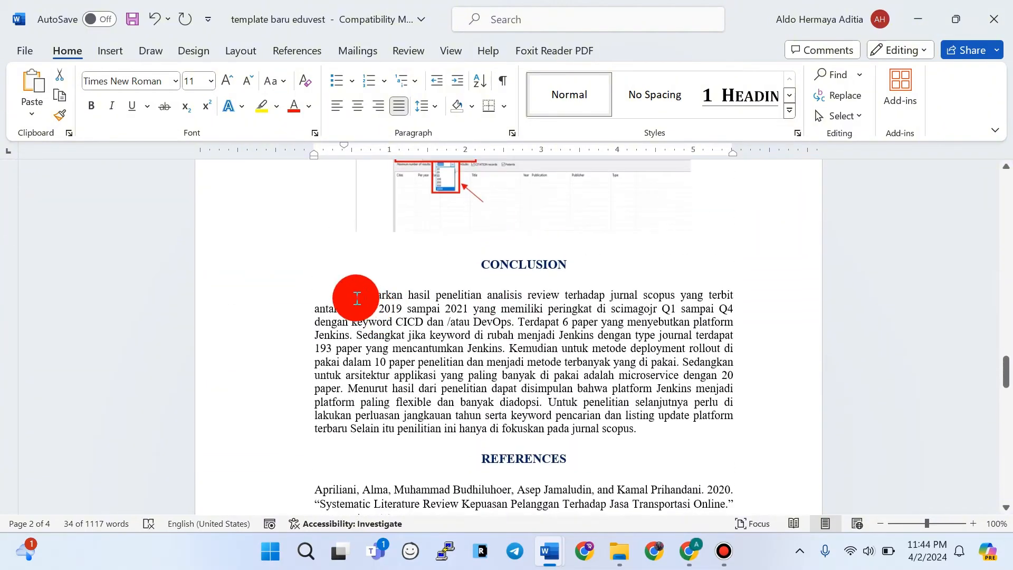
pyautogui.moveTo(357, 298); pyautogui.dragTo(543, 350)
pyautogui.scroll(-3, 396, 362)
pyautogui.moveTo(364, 337); pyautogui.dragTo(580, 481)
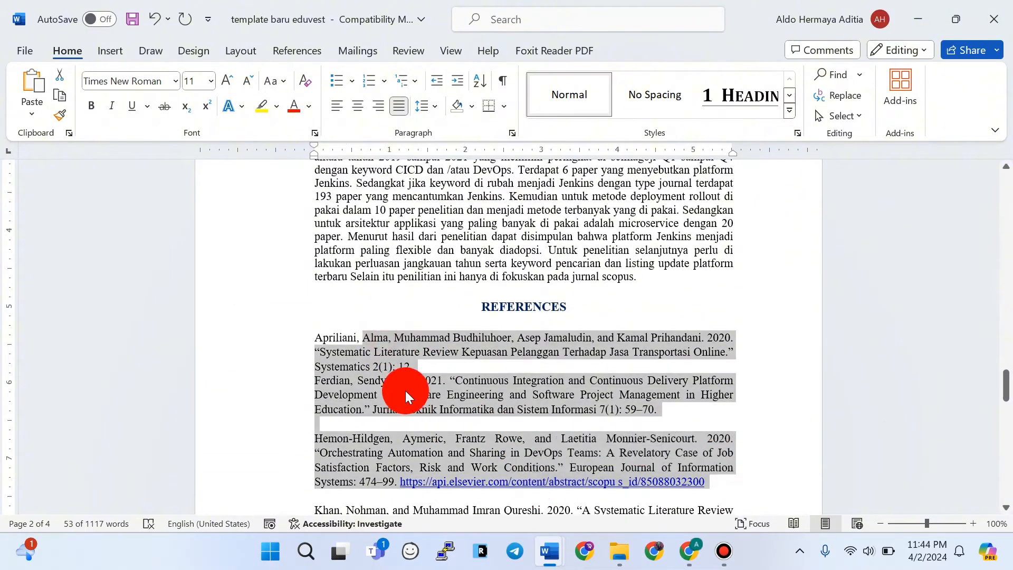
pyautogui.click(405, 390)
pyautogui.scroll(-7, 453, 362)
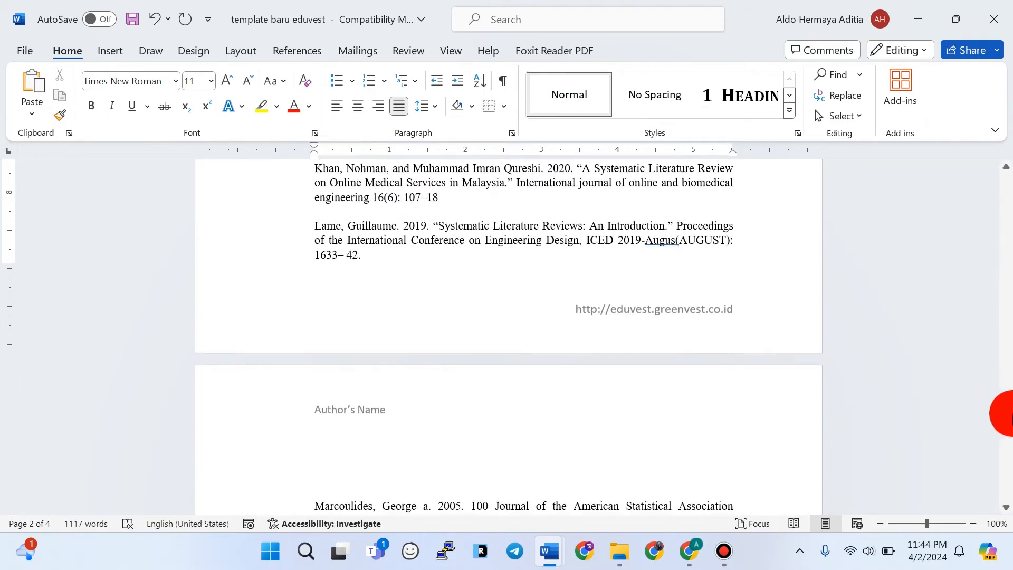
# - Return to the template's first page and save the document
pyautogui.moveTo(1005, 414); pyautogui.dragTo(994, 147)
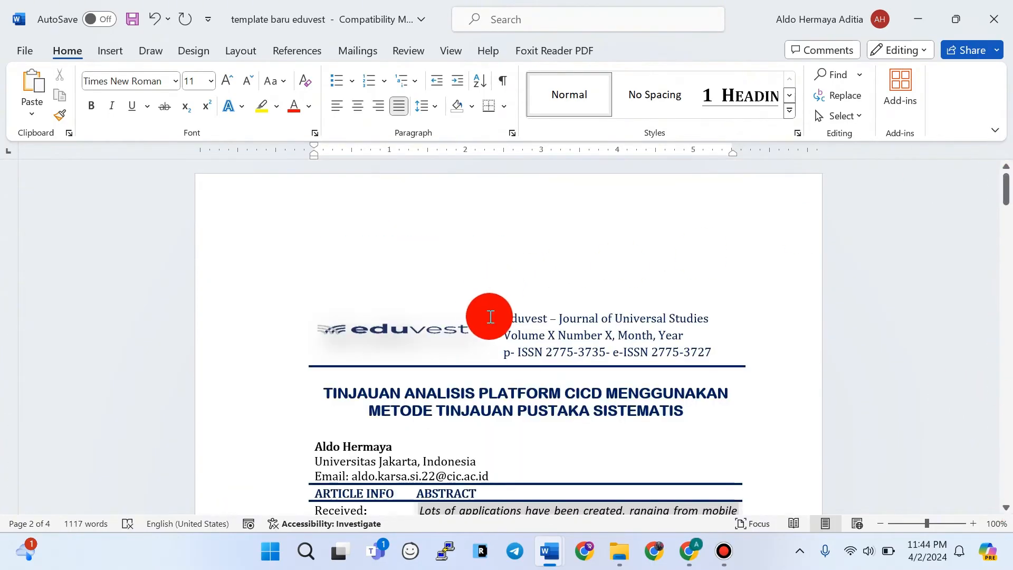
pyautogui.scroll(-3, 490, 317)
pyautogui.scroll(2, 577, 272)
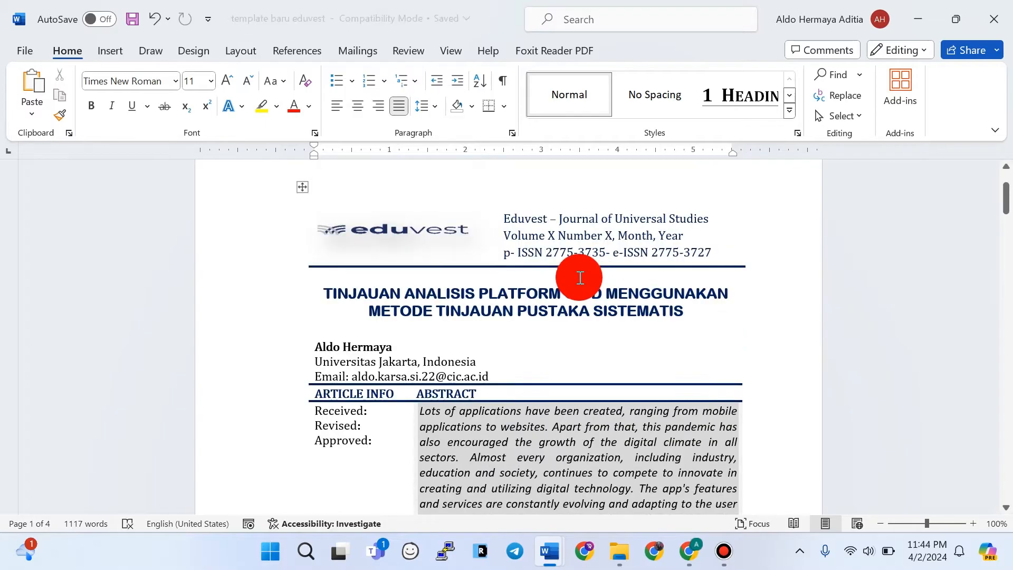
pyautogui.scroll(-2, 633, 304)
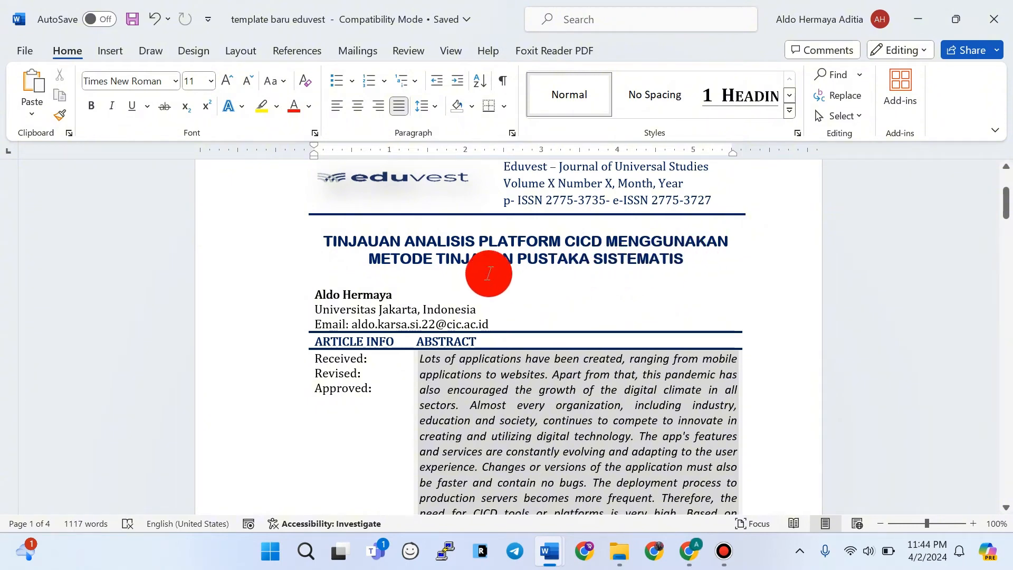
pyautogui.scroll(2, 570, 296)
pyautogui.scroll(-1, 566, 301)
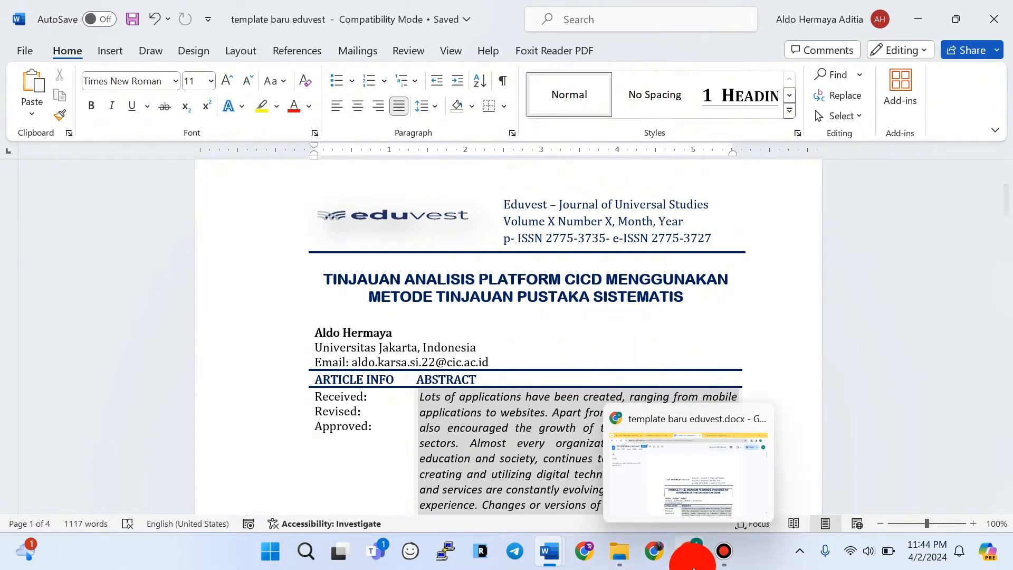
# - Switch to the Eduvest journal website in Chrome and open its Register page
pyautogui.click(689, 551)
pyautogui.click(353, 12)
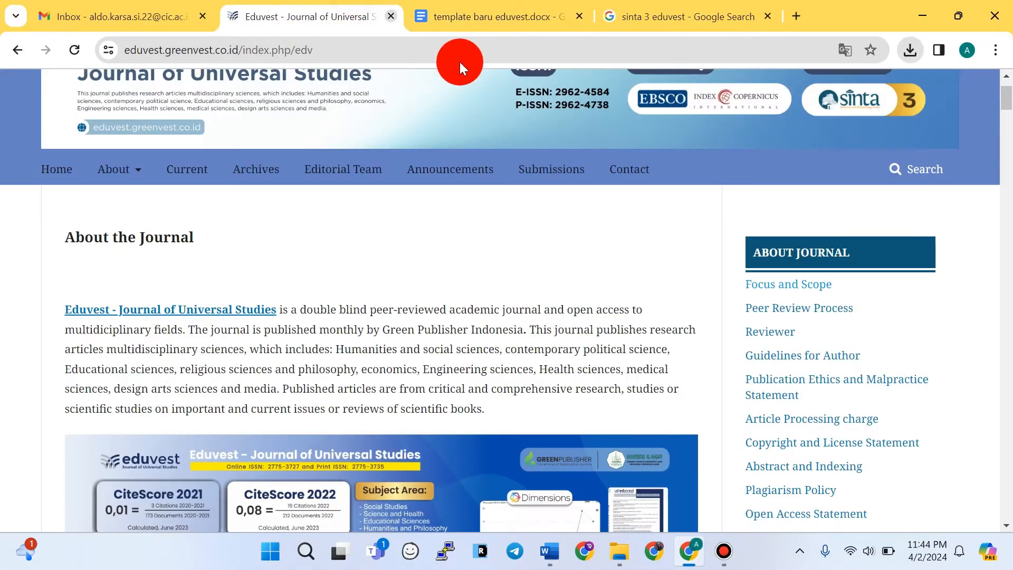
pyautogui.moveTo(1012, 97); pyautogui.dragTo(1011, 42)
pyautogui.scroll(-1, 303, 219)
pyautogui.scroll(1, 714, 216)
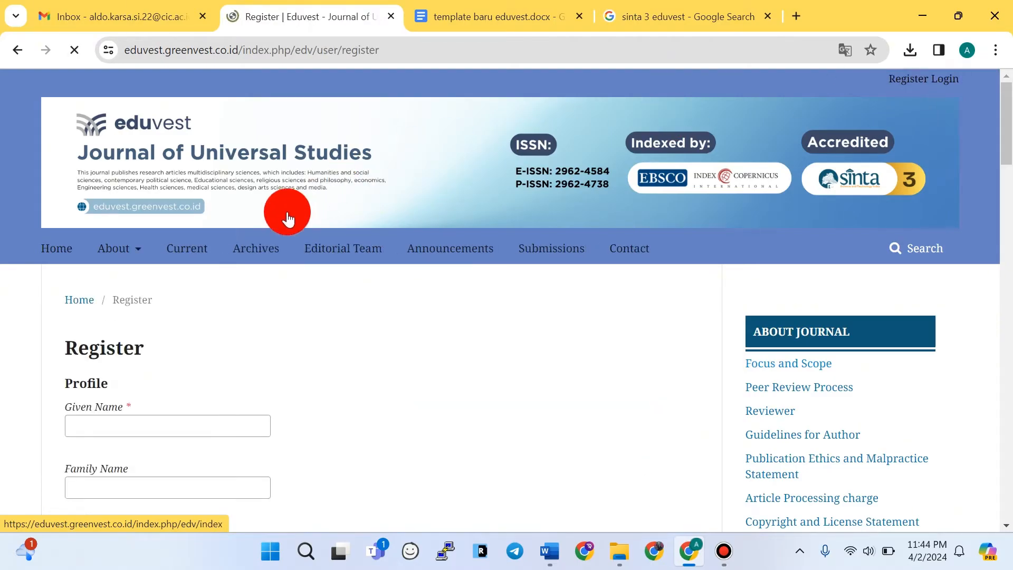
# - Look through the Profile and Login fields of the Eduvest registration form
pyautogui.scroll(-4, 230, 283)
pyautogui.scroll(-3, 323, 278)
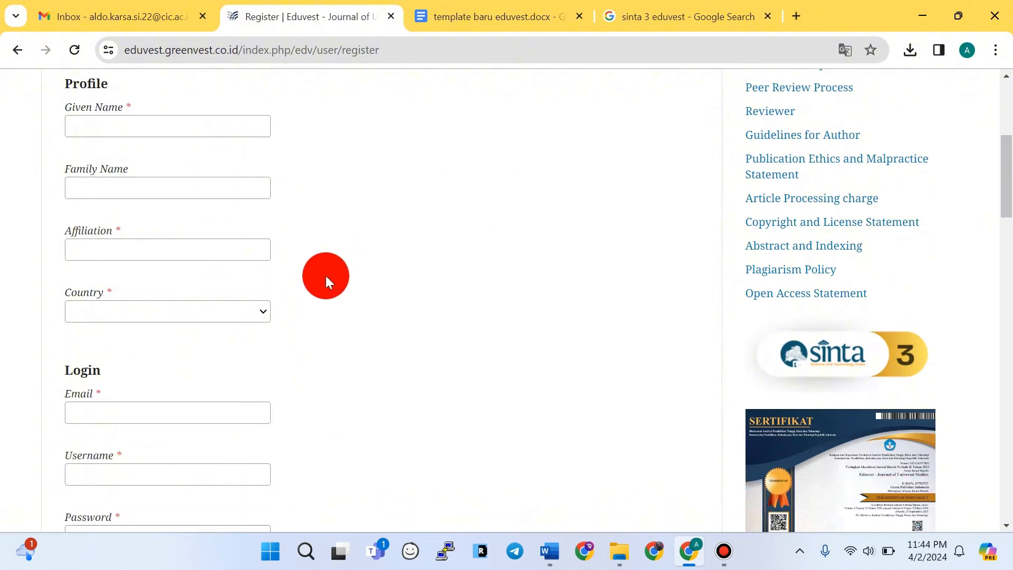
pyautogui.scroll(5, 205, 319)
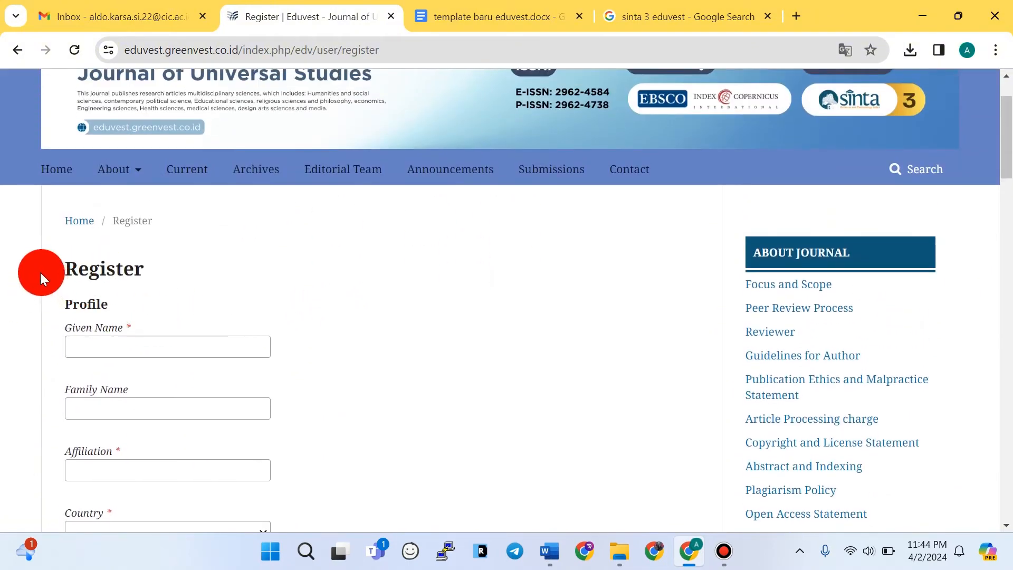
pyautogui.scroll(-2, 95, 285)
pyautogui.scroll(1, 60, 253)
pyautogui.moveTo(50, 250); pyautogui.dragTo(360, 246)
pyautogui.click(373, 248)
pyautogui.scroll(-2, 435, 287)
pyautogui.scroll(3, 436, 287)
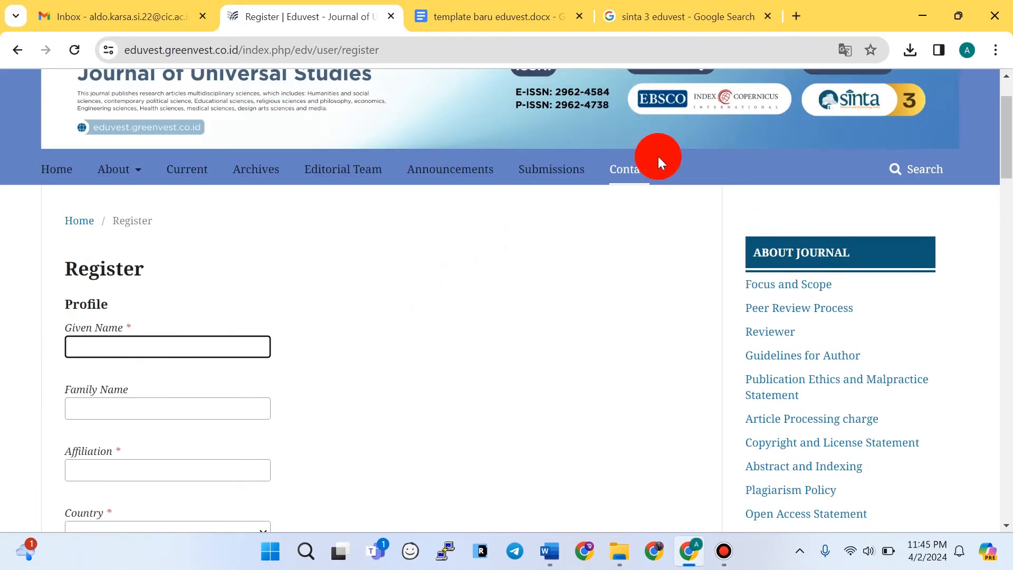
# - Translate the registration page from English into Indonesian and dismiss the translation prompt
pyautogui.click(845, 49)
pyautogui.click(688, 85)
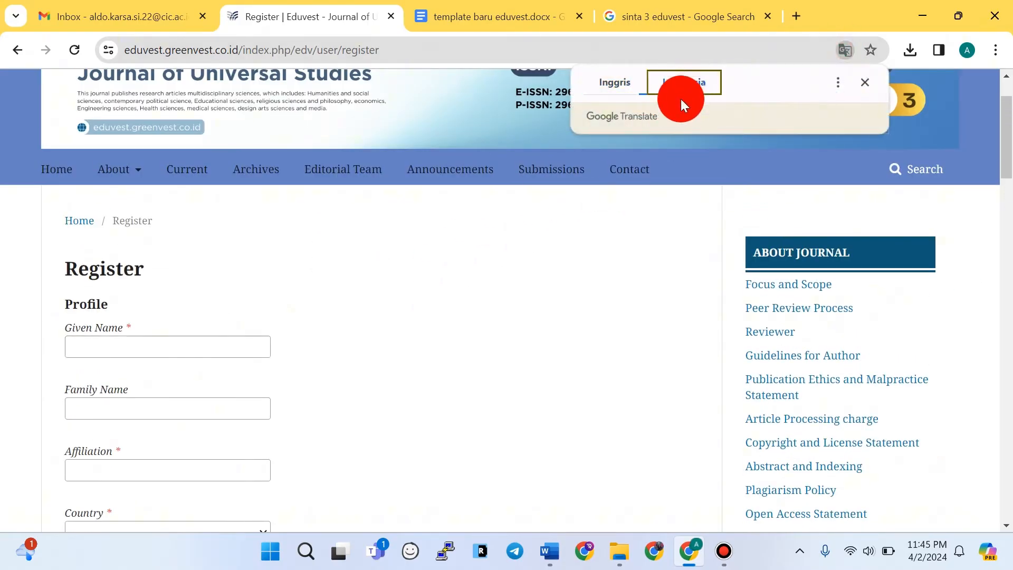
pyautogui.click(865, 82)
pyautogui.scroll(-1, 182, 287)
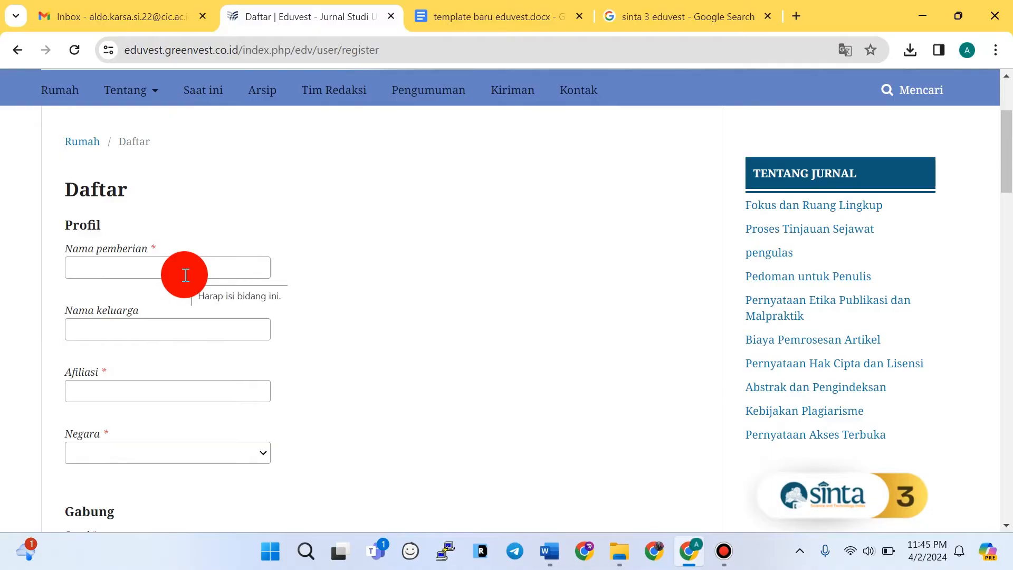
# - Copy the author's name from the Word template into the Nama pemberian field, keeping only the first name
pyautogui.click(131, 272)
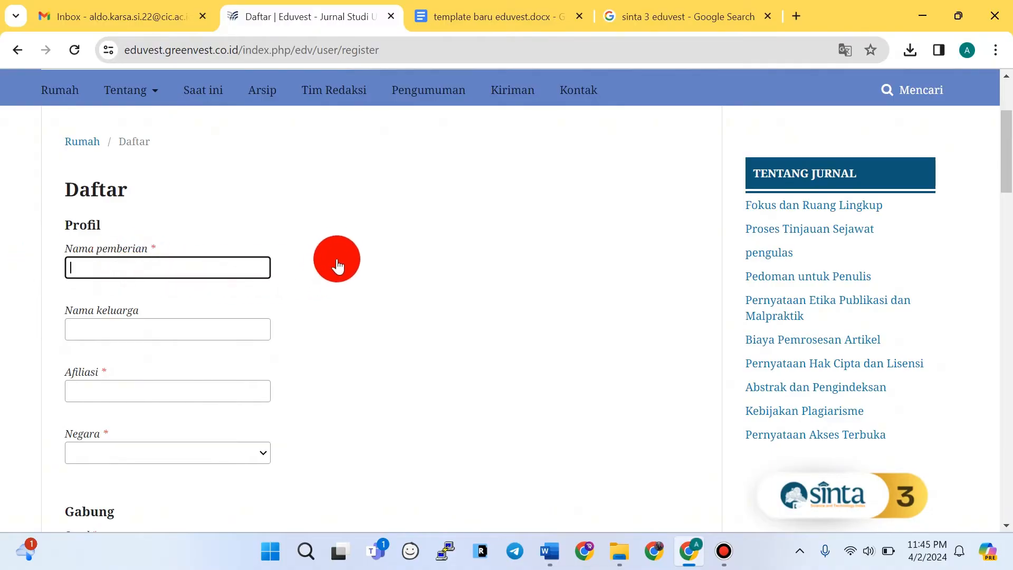
pyautogui.hotkey('alt', 'Tab')
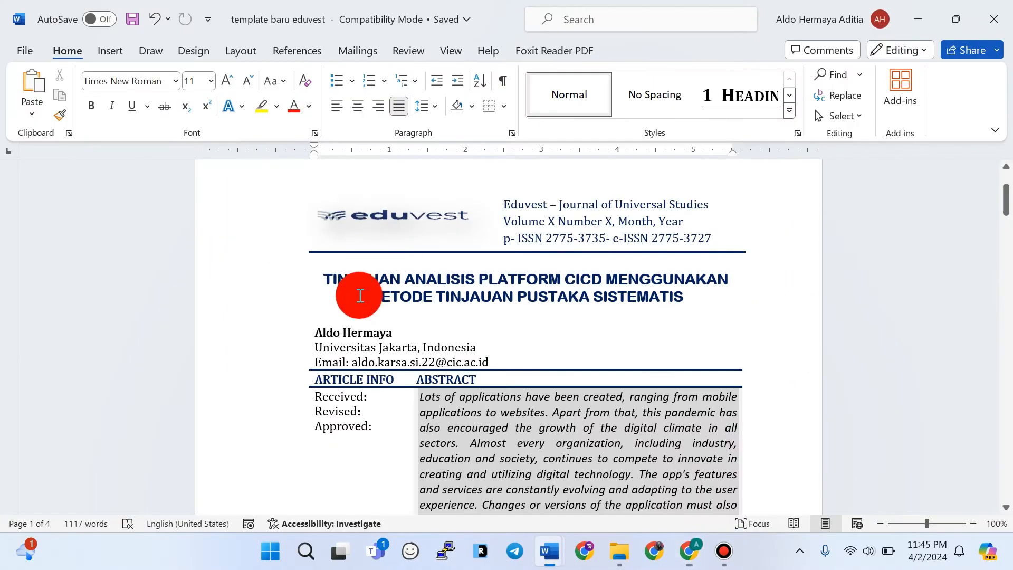
pyautogui.scroll(-1, 363, 315)
pyautogui.scroll(-1, 362, 315)
pyautogui.moveTo(316, 256); pyautogui.dragTo(395, 256)
pyautogui.hotkey('ctrl', 'c')
pyautogui.hotkey('alt', 'Tab')
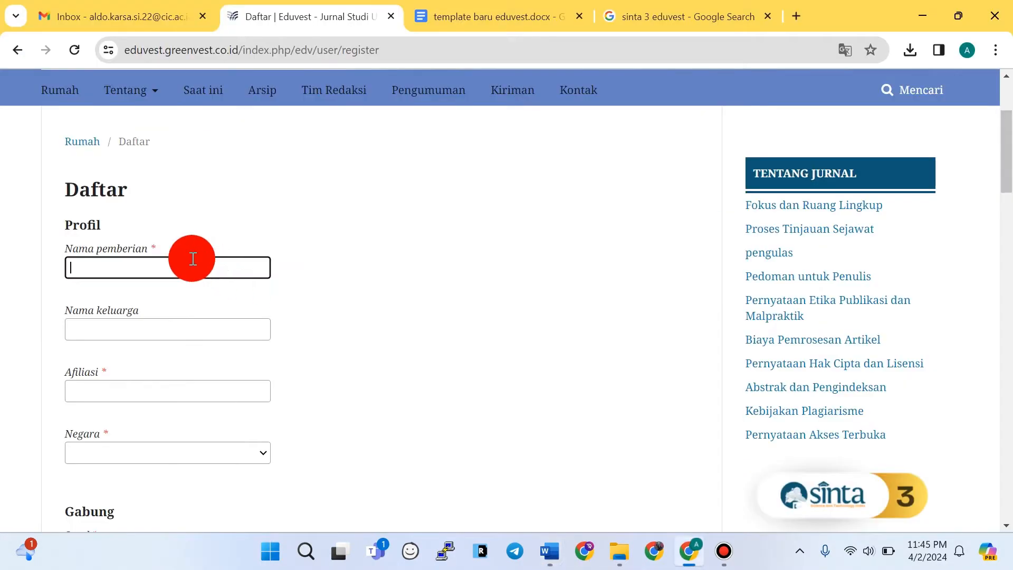
pyautogui.hotkey('ctrl', 'v')
pyautogui.moveTo(94, 266); pyautogui.dragTo(224, 263)
pyautogui.press('BackSpace')
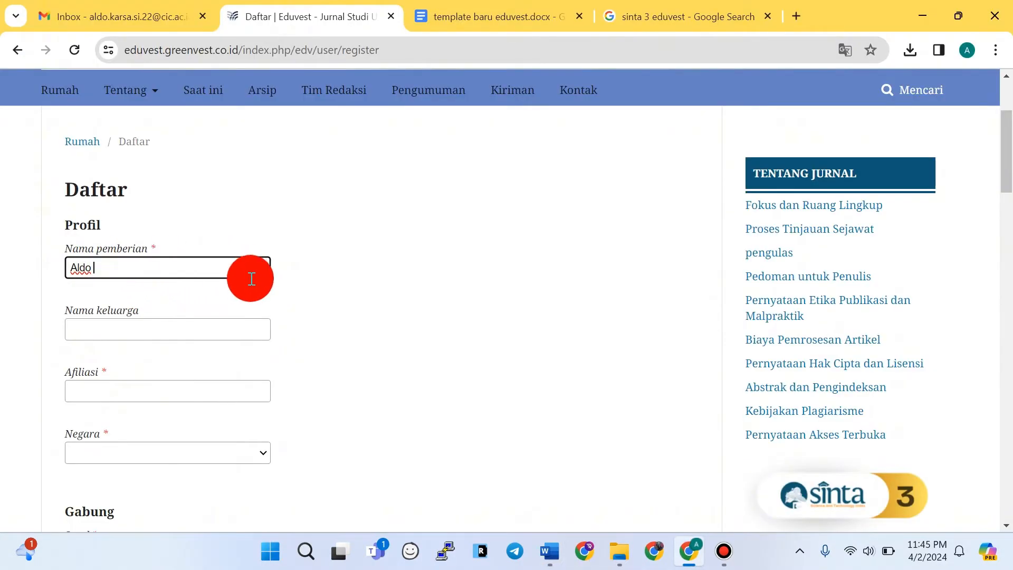
# - Fill in the Nama keluarga field with the remaining part of the author's name
pyautogui.scroll(-1, 227, 285)
pyautogui.scroll(1, 204, 299)
pyautogui.click(86, 332)
pyautogui.hotkey('ctrl', 'v')
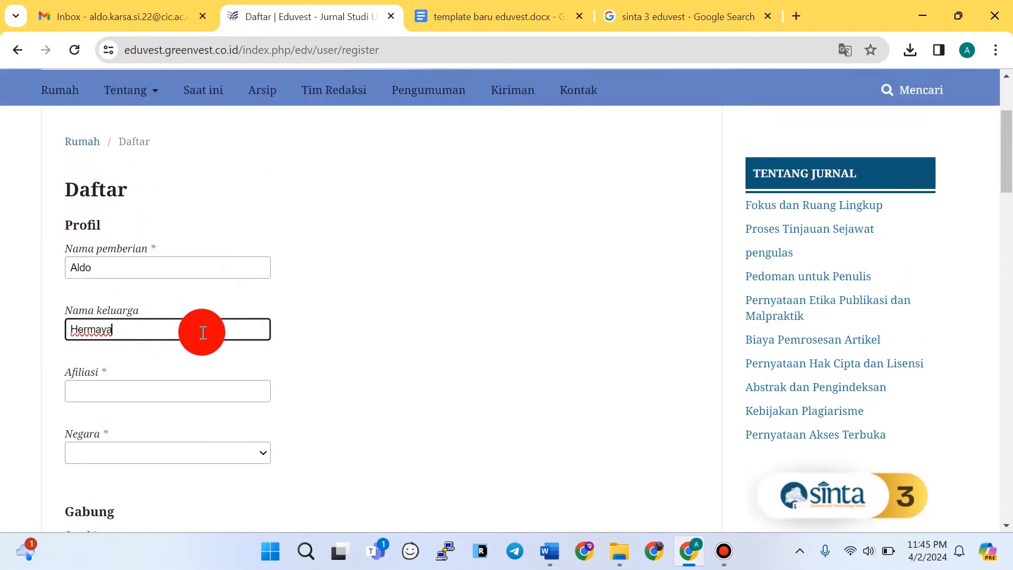
pyautogui.click(108, 273)
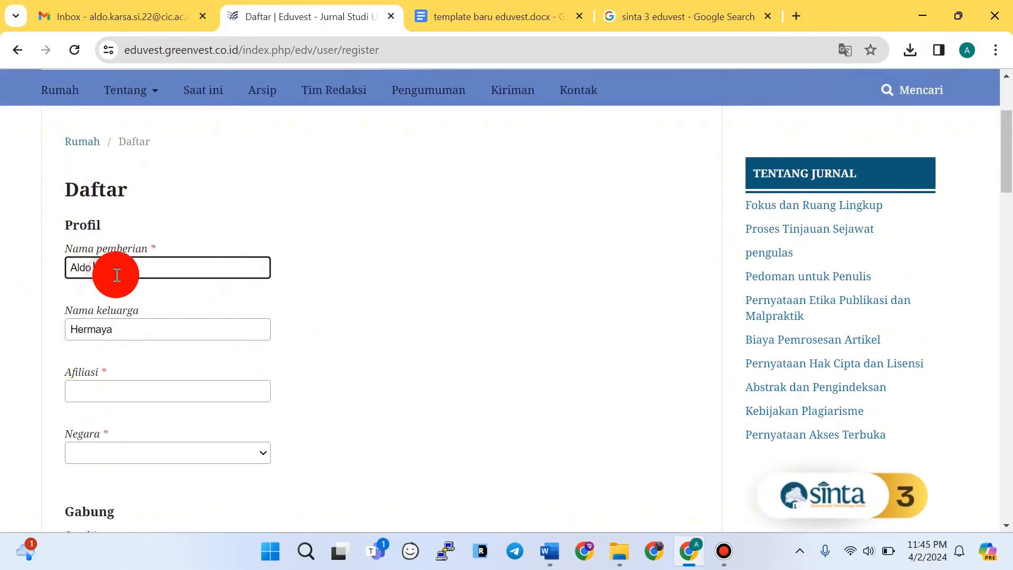
pyautogui.click(116, 327)
# - Copy the affiliation "Universitas Jakarta, Indonesia" from the Word template into the Afiliasi field
pyautogui.hotkey('alt', 'Tab')
pyautogui.moveTo(390, 257); pyautogui.dragTo(473, 276)
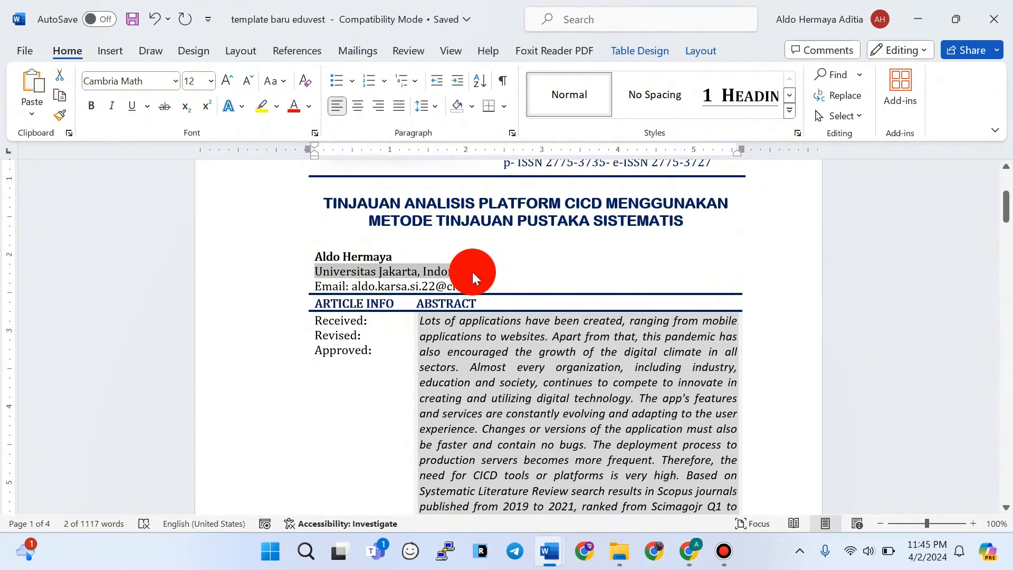
pyautogui.hotkey('ctrl', 'c')
pyautogui.hotkey('alt', 'Tab')
pyautogui.click(124, 312)
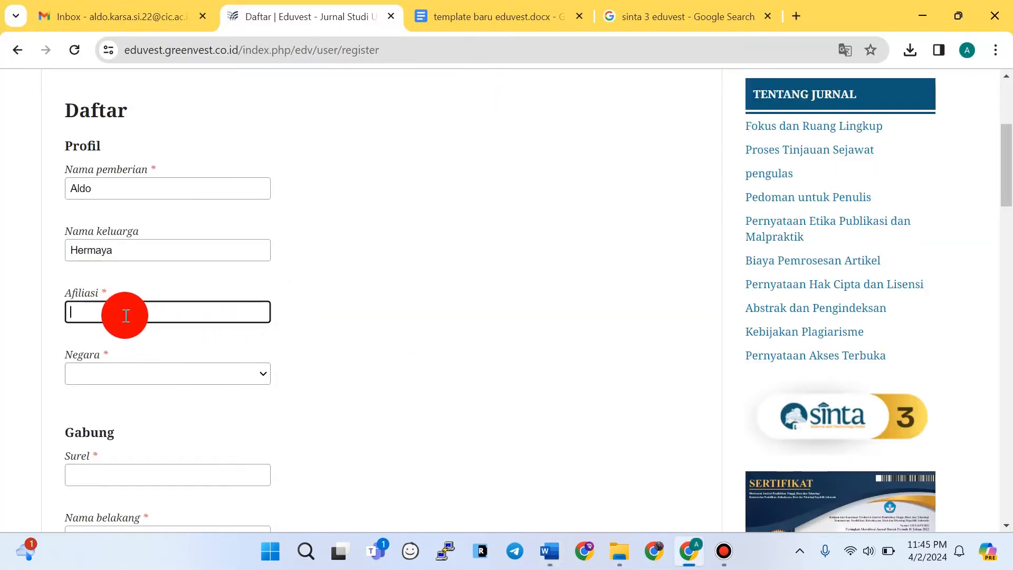
pyautogui.hotkey('ctrl', 'v')
# - Set the Negara field of the registration form to Indonesia
pyautogui.click(142, 376)
pyautogui.write('indo')
pyautogui.press('Down')
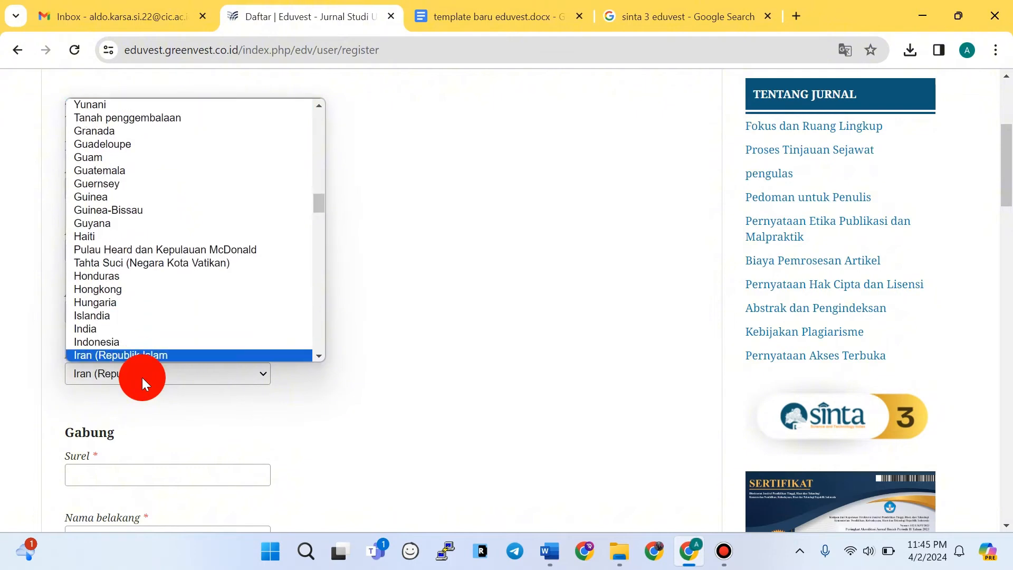
pyautogui.press('Return')
pyautogui.click(141, 376)
pyautogui.write('indo')
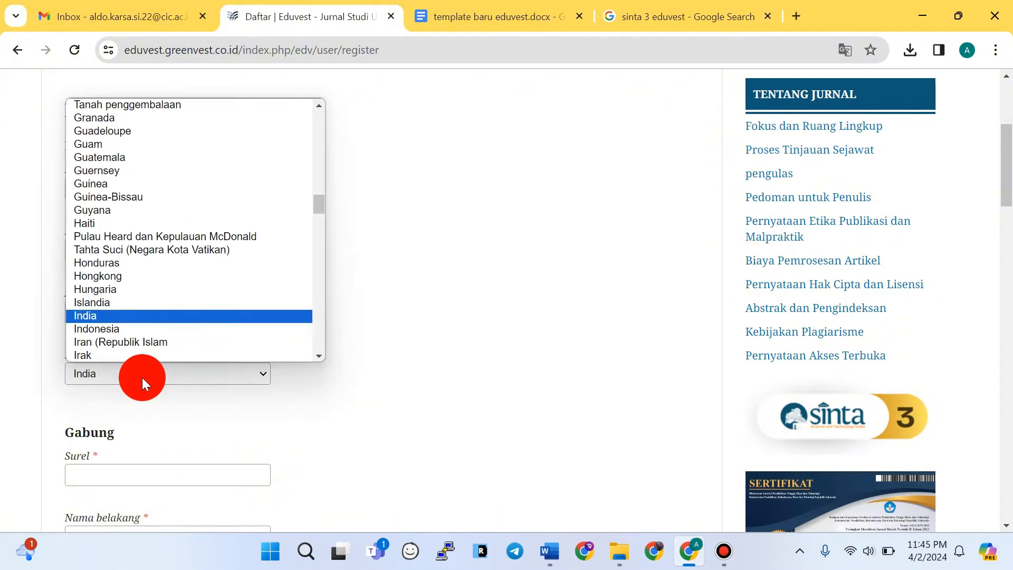
pyautogui.press('Return')
pyautogui.hotkey('shift', 'Tab')
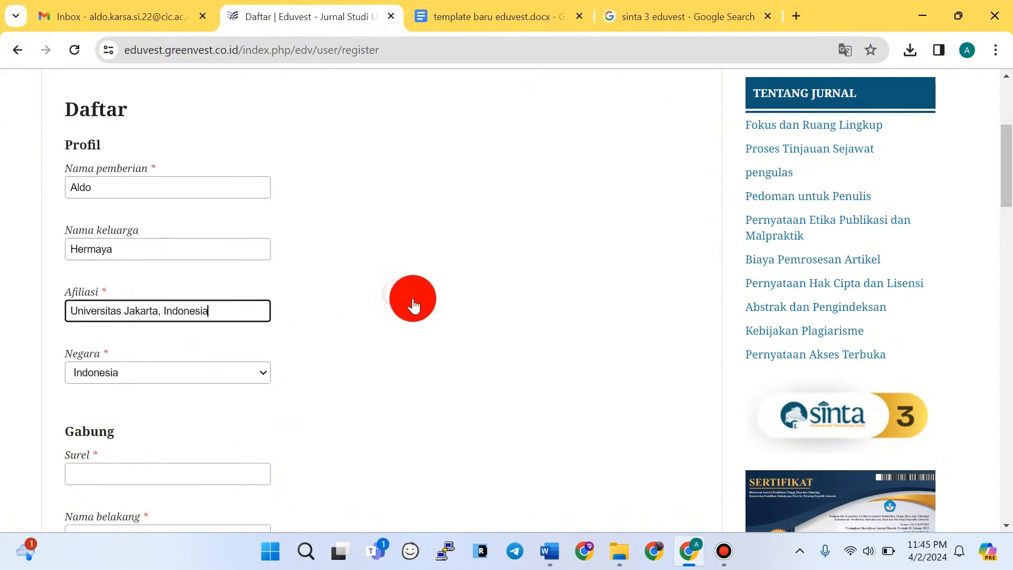
# - Reselect Indonesia as the country in the Negara field of the registration form
pyautogui.scroll(-3, 274, 299)
pyautogui.click(100, 315)
pyautogui.scroll(2, 343, 310)
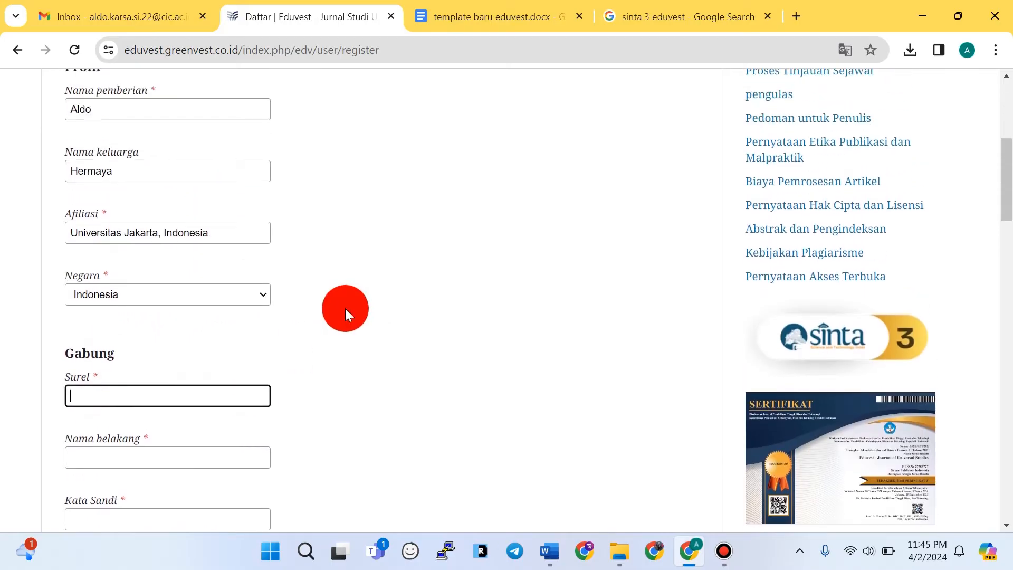
pyautogui.click(183, 294)
pyautogui.scroll(-1, 159, 270)
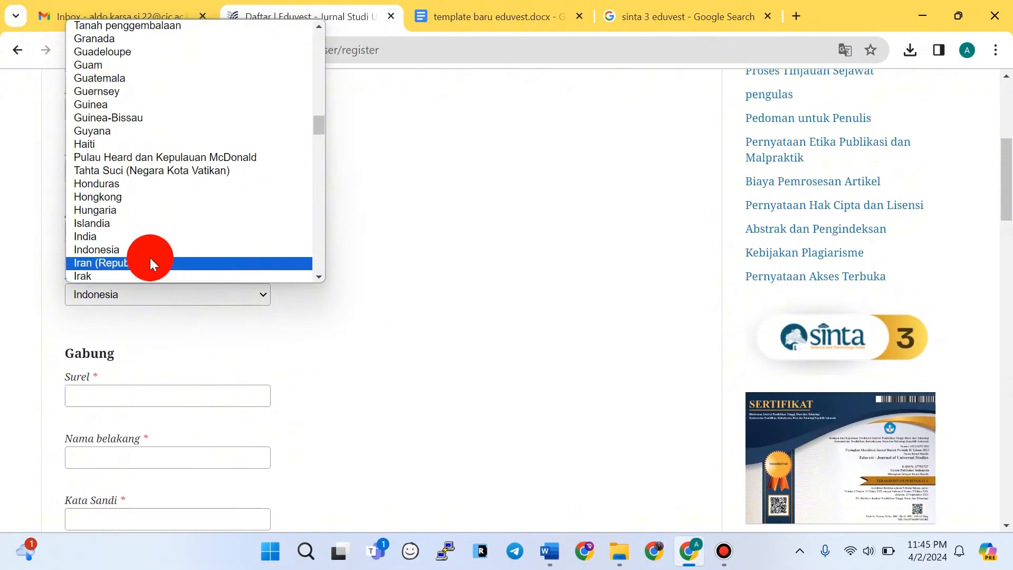
pyautogui.click(150, 253)
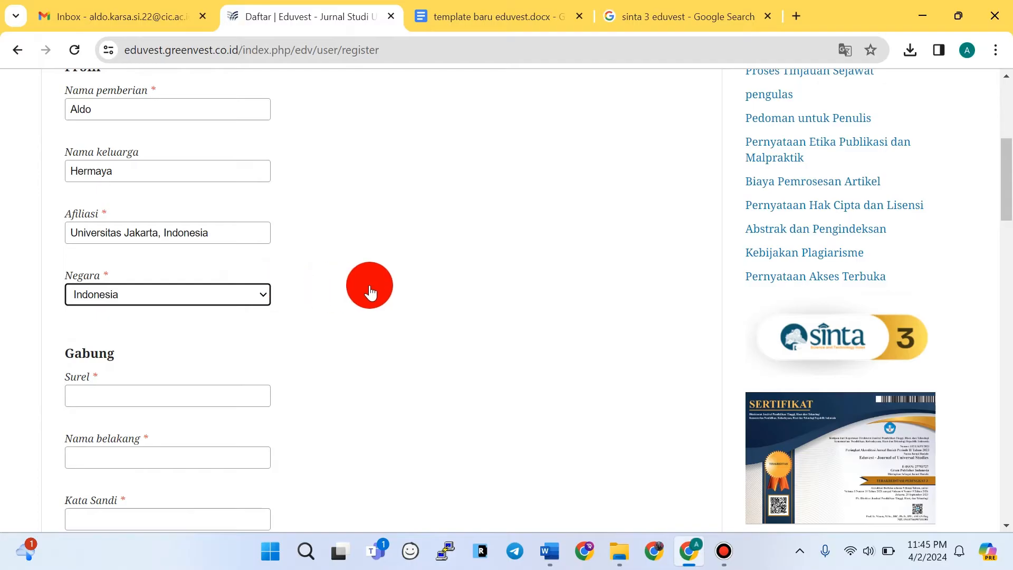
pyautogui.scroll(-2, 369, 285)
pyautogui.click(202, 211)
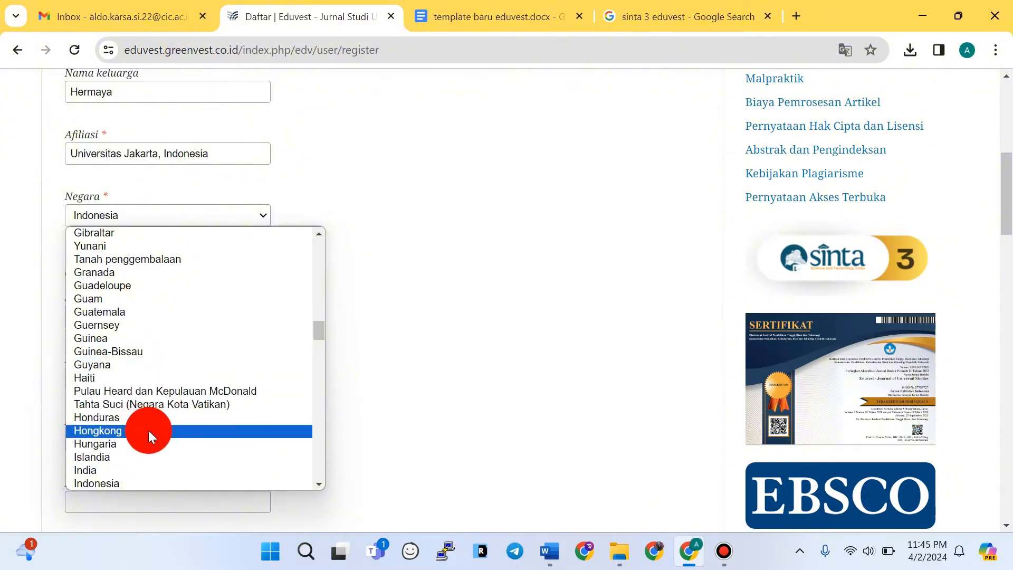
pyautogui.click(129, 483)
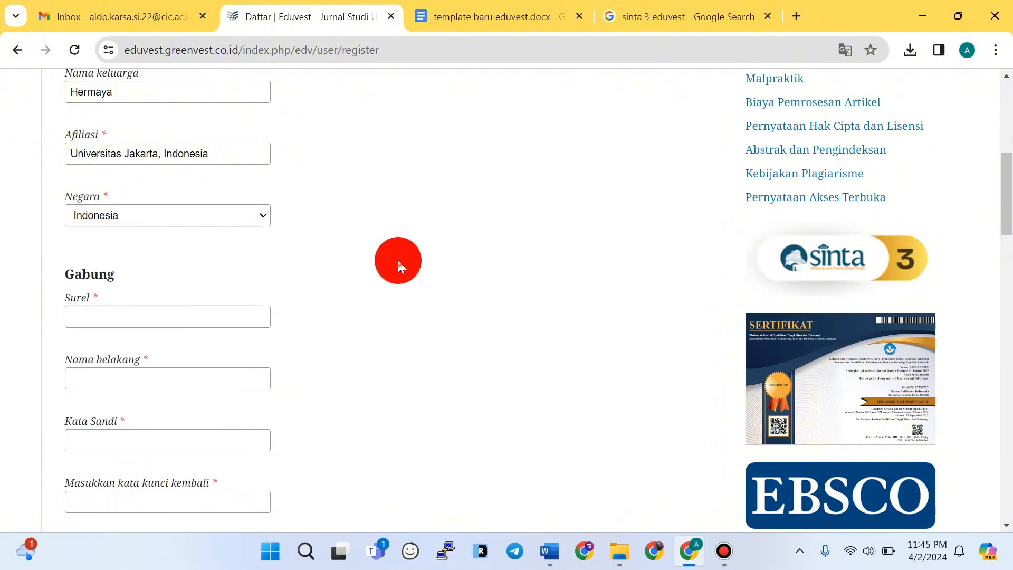
# - Copy the author's e-mail address from the Word template into the Surel field
pyautogui.click(129, 317)
pyautogui.scroll(-1, 208, 296)
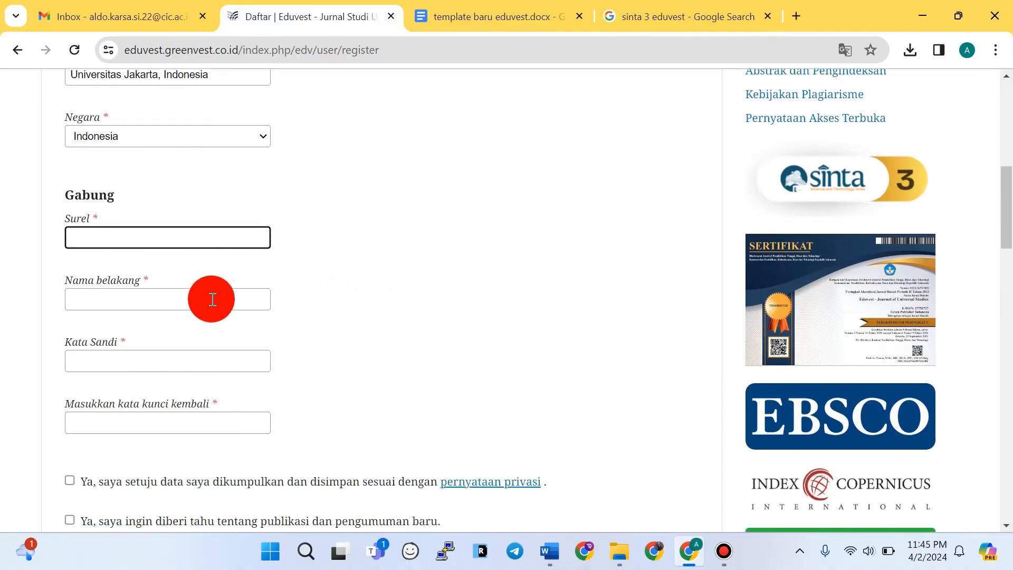
pyautogui.hotkey('alt', 'Tab')
pyautogui.moveTo(516, 278); pyautogui.dragTo(347, 285)
pyautogui.hotkey('ctrl', 'c')
pyautogui.hotkey('alt', 'Tab')
pyautogui.hotkey('ctrl', 'v')
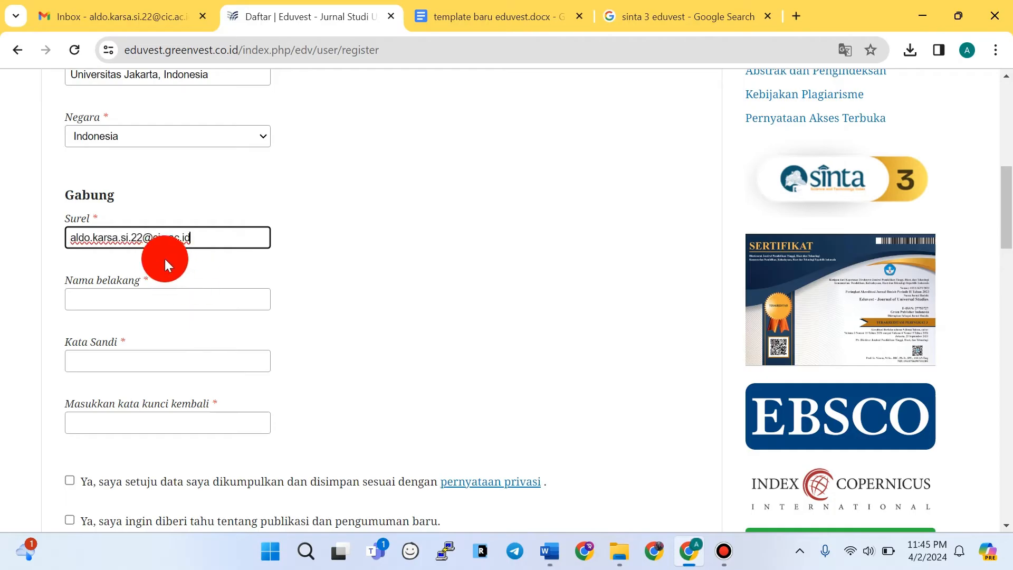
# - Fill in the Nama belakang field with a username made from the author's first name and a digit
pyautogui.click(124, 301)
pyautogui.scroll(5, 226, 280)
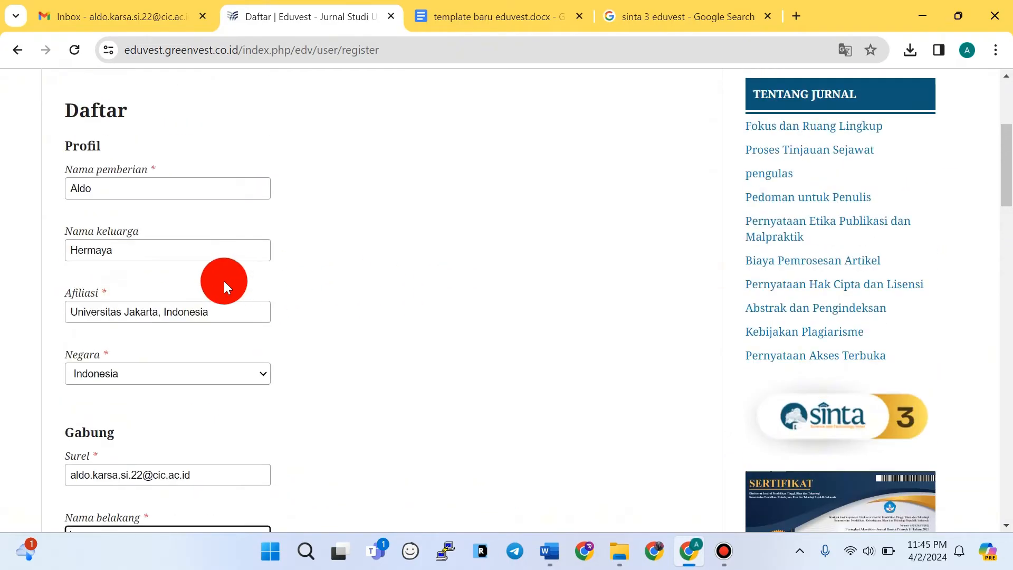
pyautogui.doubleClick(116, 198)
pyautogui.scroll(-5, 334, 314)
pyautogui.click(111, 218)
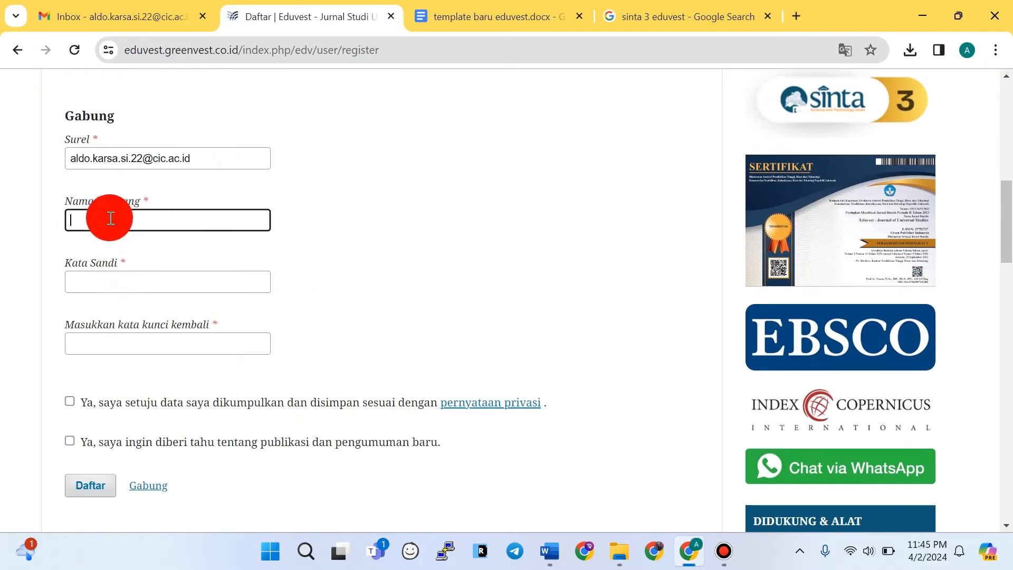
pyautogui.hotkey('ctrl', 'v')
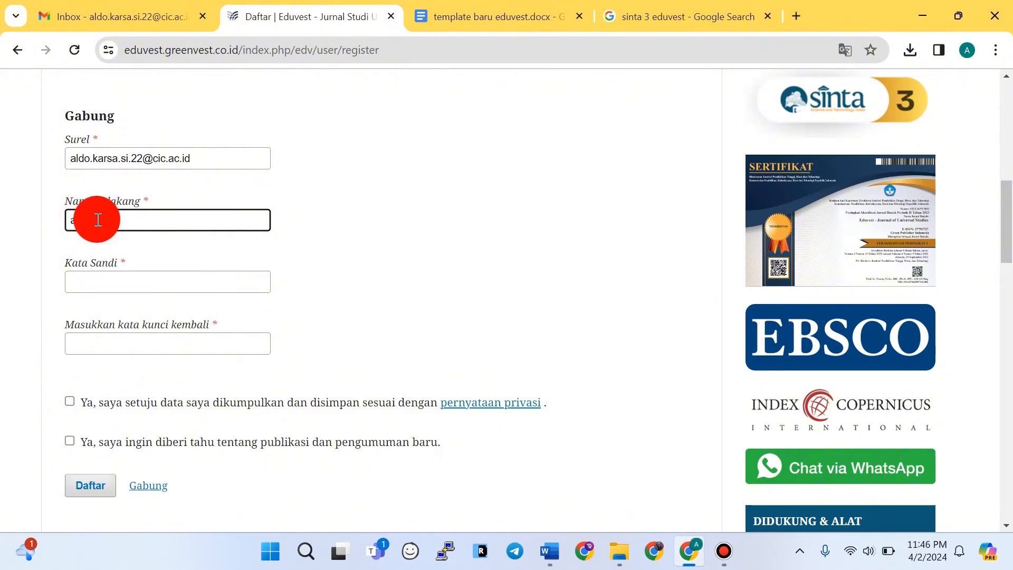
# - Enter the account password in the Kata Sandi field and repeat it in the password confirmation field
pyautogui.click(90, 279)
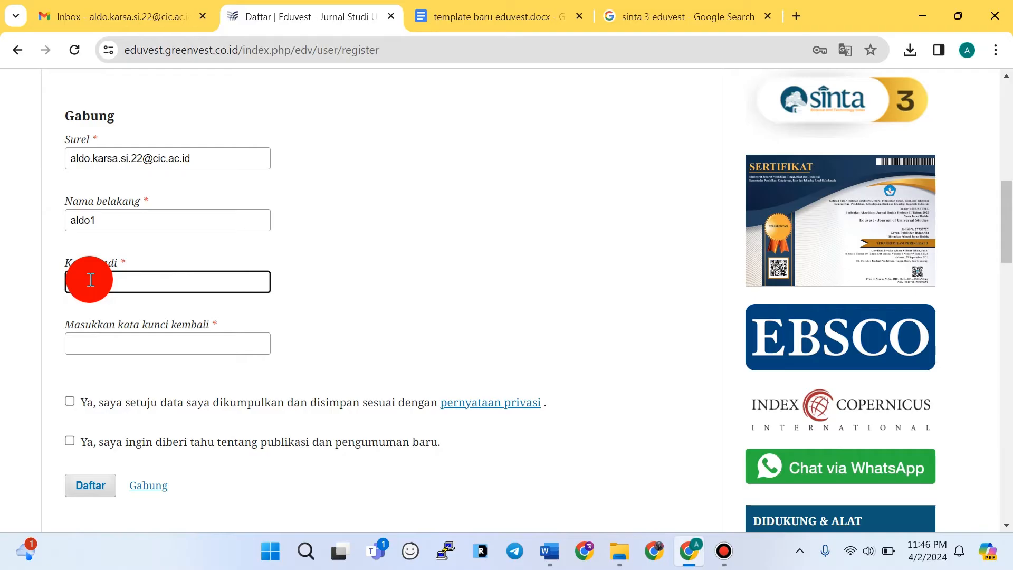
pyautogui.write('••••••••')
pyautogui.click(110, 348)
pyautogui.write('•')
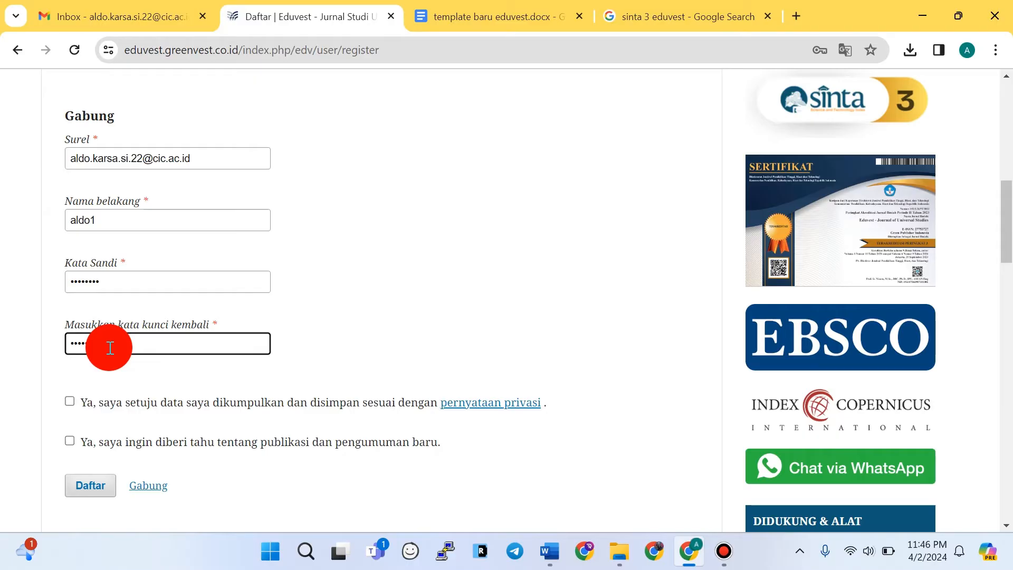
pyautogui.click(348, 252)
# - Agree to the data collection privacy statement and opt in to notifications about new publications and announcements
pyautogui.scroll(-1, 253, 287)
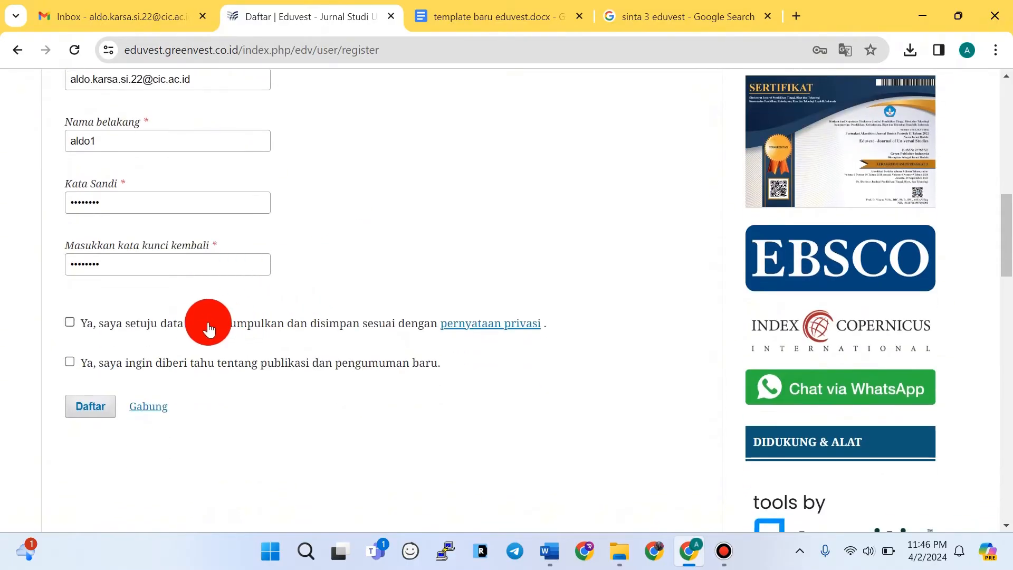
pyautogui.click(100, 328)
pyautogui.click(203, 364)
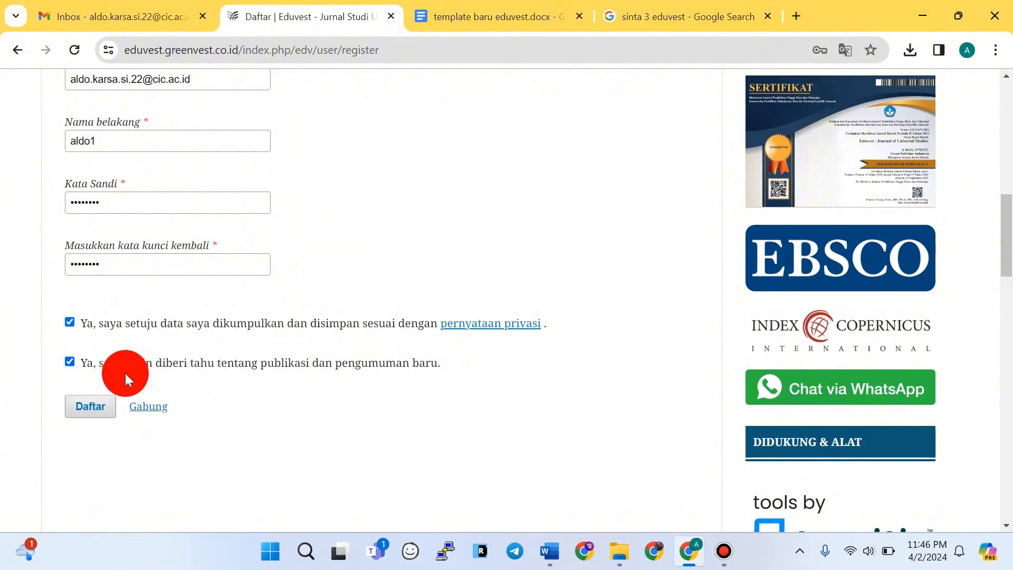
# - Review the completed registration details and try to submit the form
pyautogui.scroll(8, 434, 325)
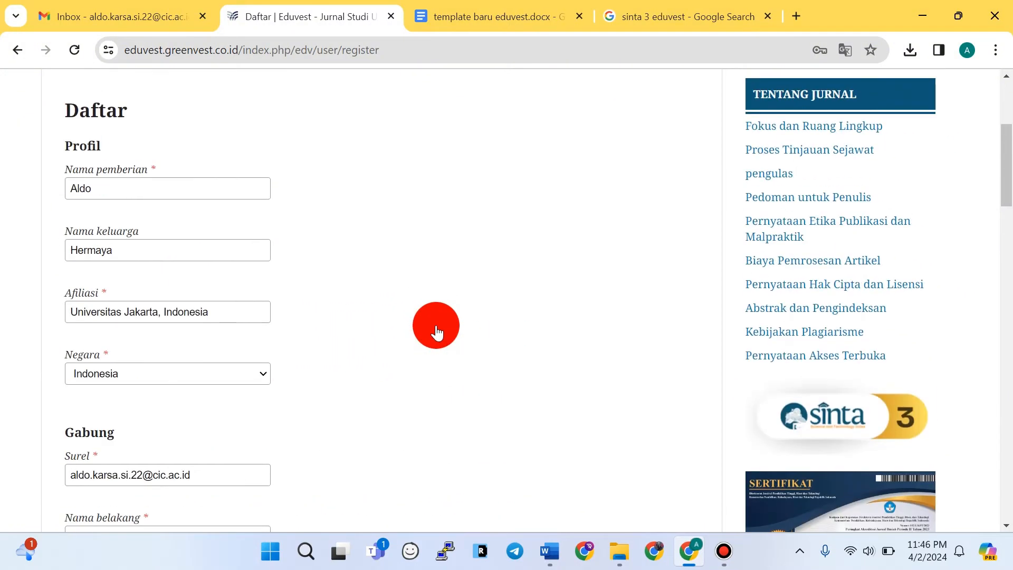
pyautogui.scroll(-9, 436, 327)
pyautogui.scroll(-1, 438, 329)
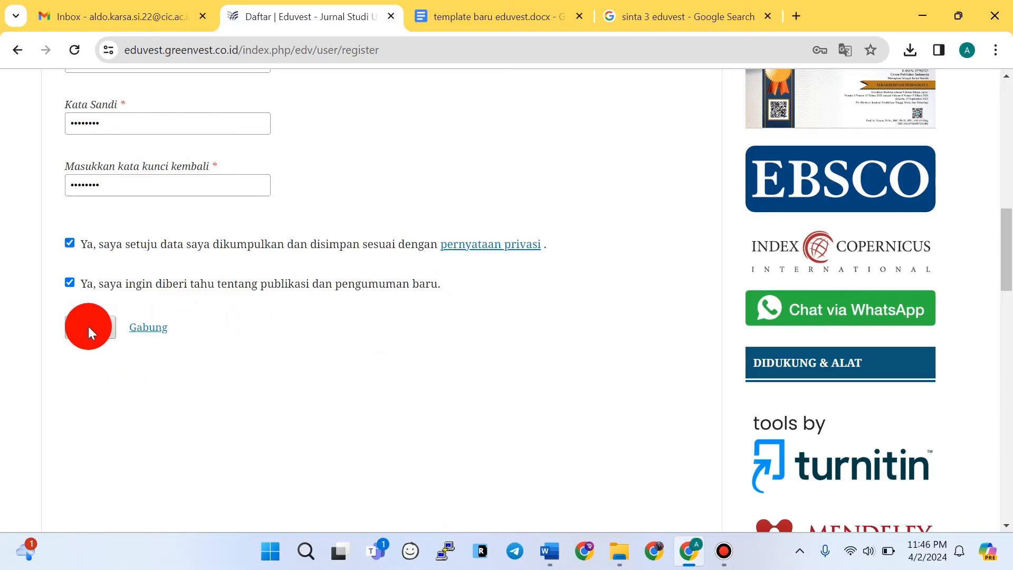
pyautogui.scroll(1, 441, 276)
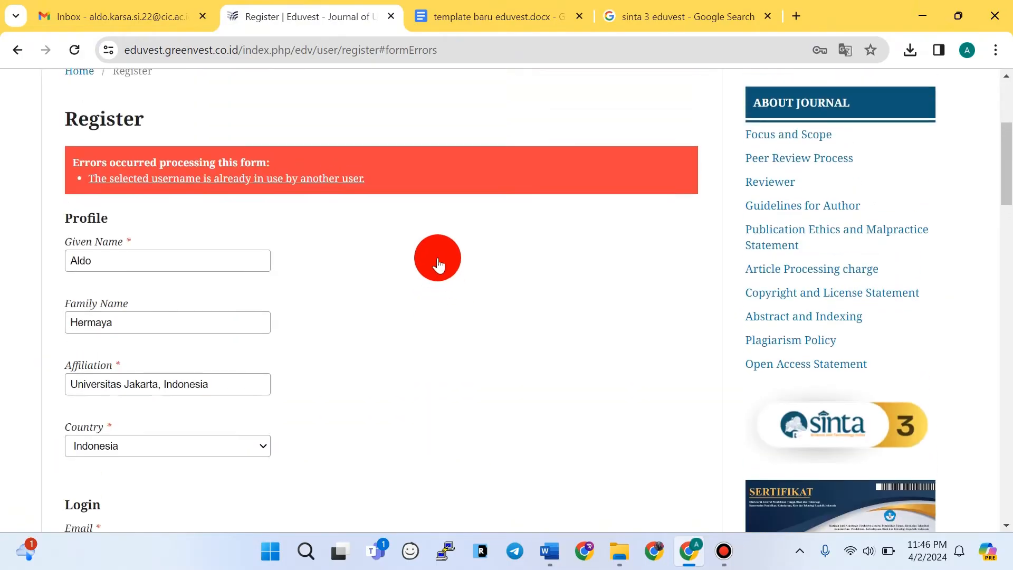
# - Translate the reloaded registration page from English into Indonesian
pyautogui.click(843, 51)
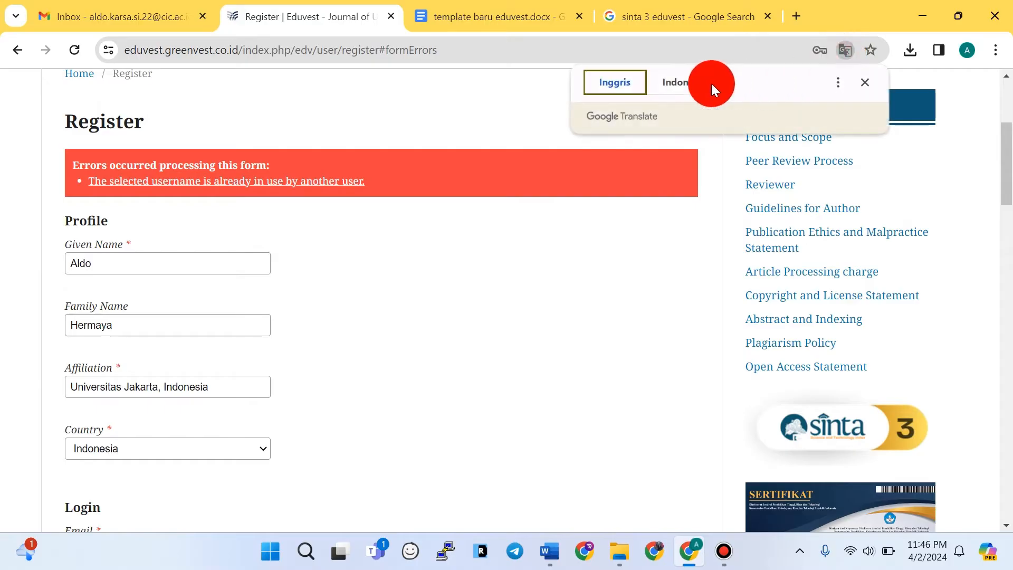
pyautogui.click(685, 83)
pyautogui.click(408, 266)
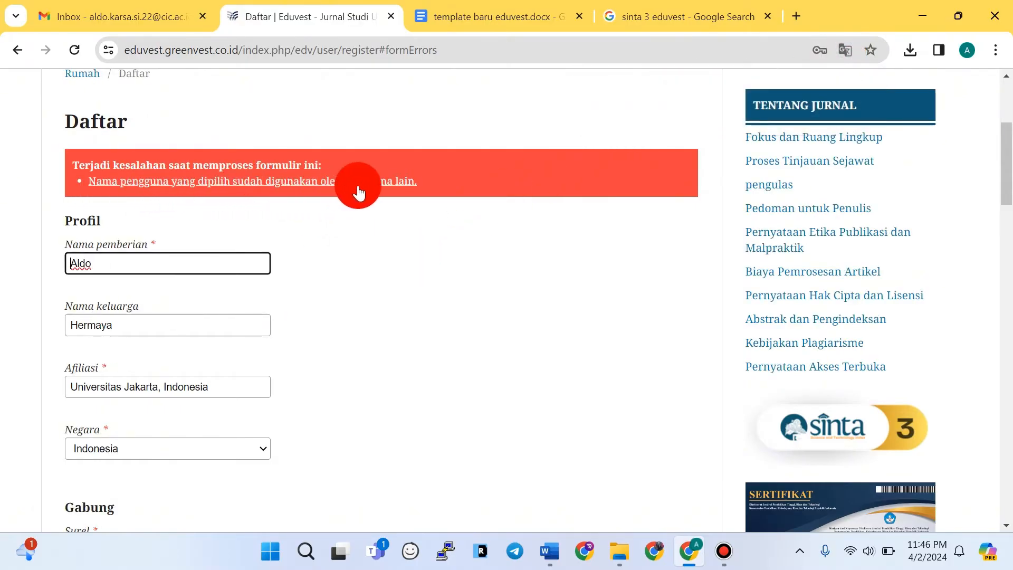
# - Examine the error reported on the registration form and the profile fields it may concern
pyautogui.scroll(5, 516, 242)
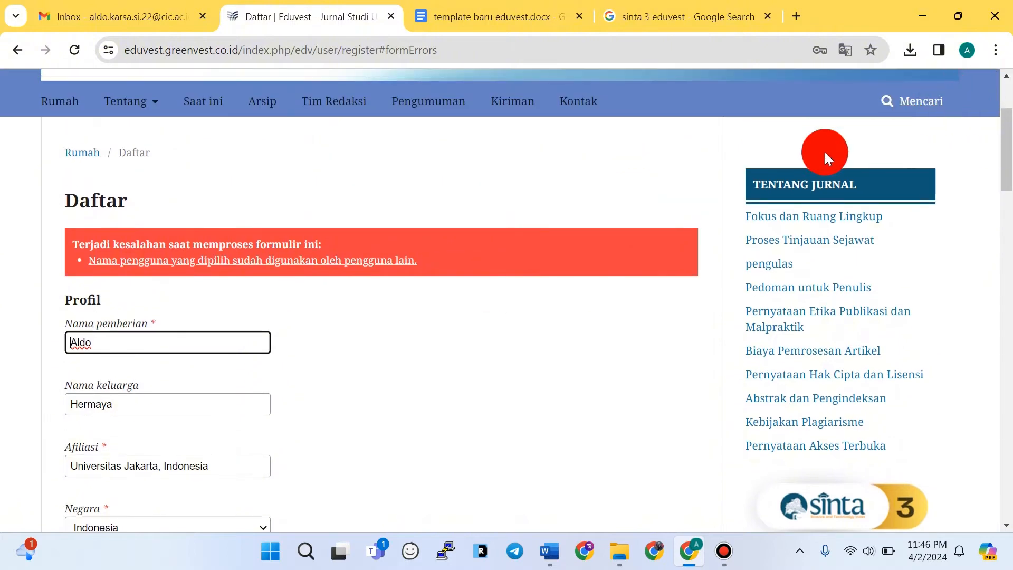
pyautogui.scroll(-4, 555, 174)
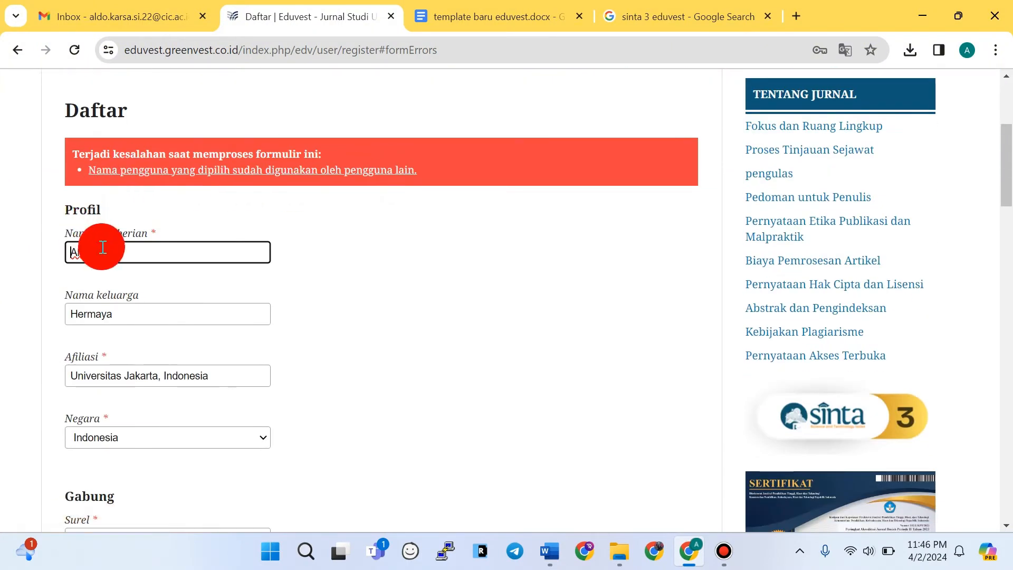
pyautogui.scroll(2, 237, 224)
pyautogui.scroll(-2, 137, 232)
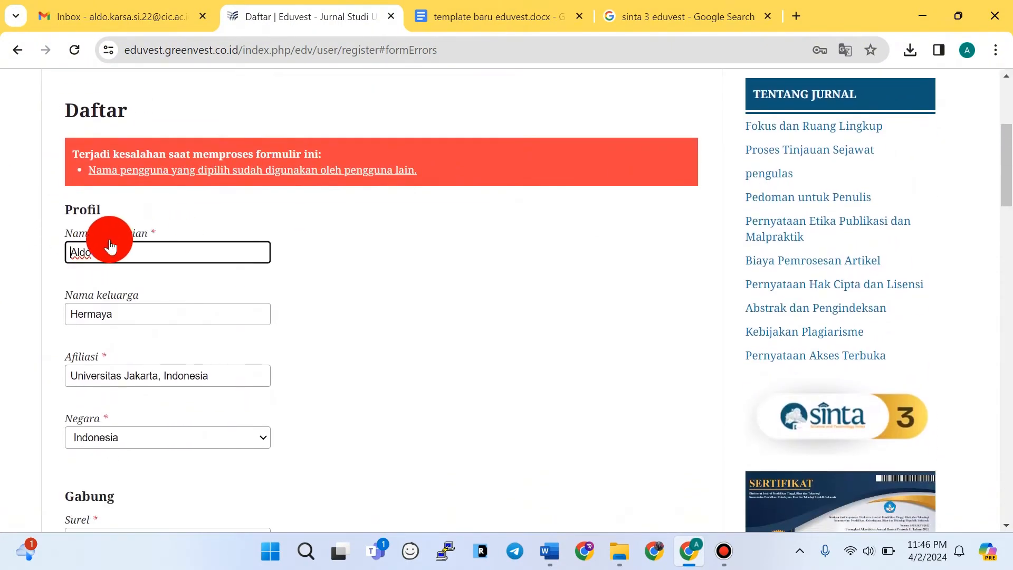
pyautogui.click(106, 249)
pyautogui.click(432, 264)
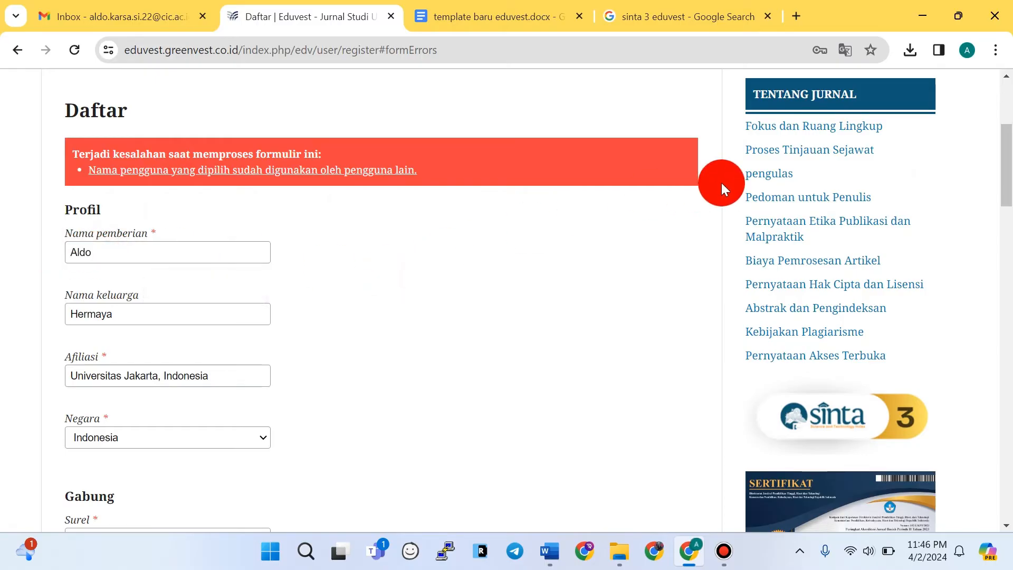
pyautogui.scroll(5, 916, 98)
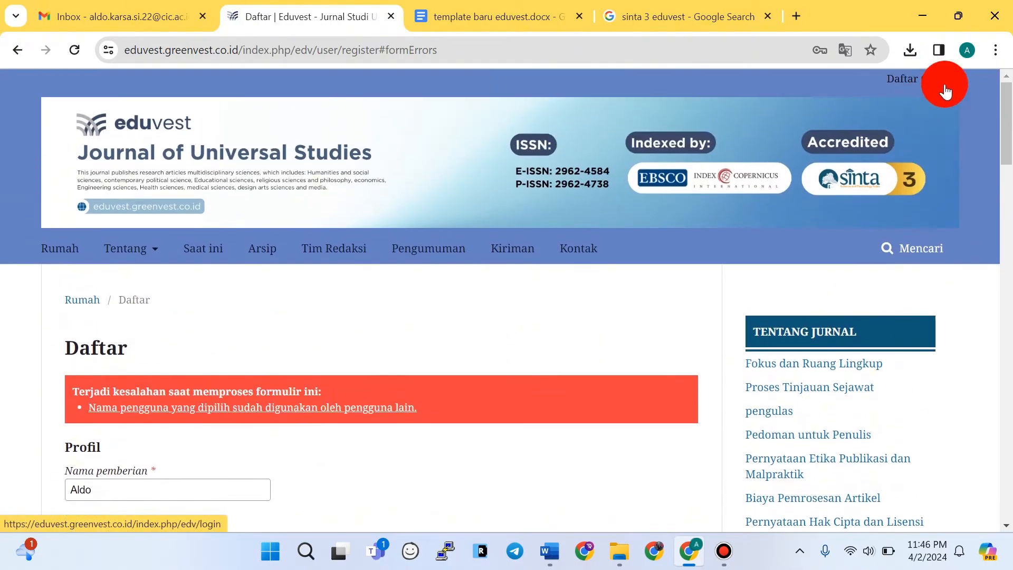
pyautogui.scroll(-5, 477, 218)
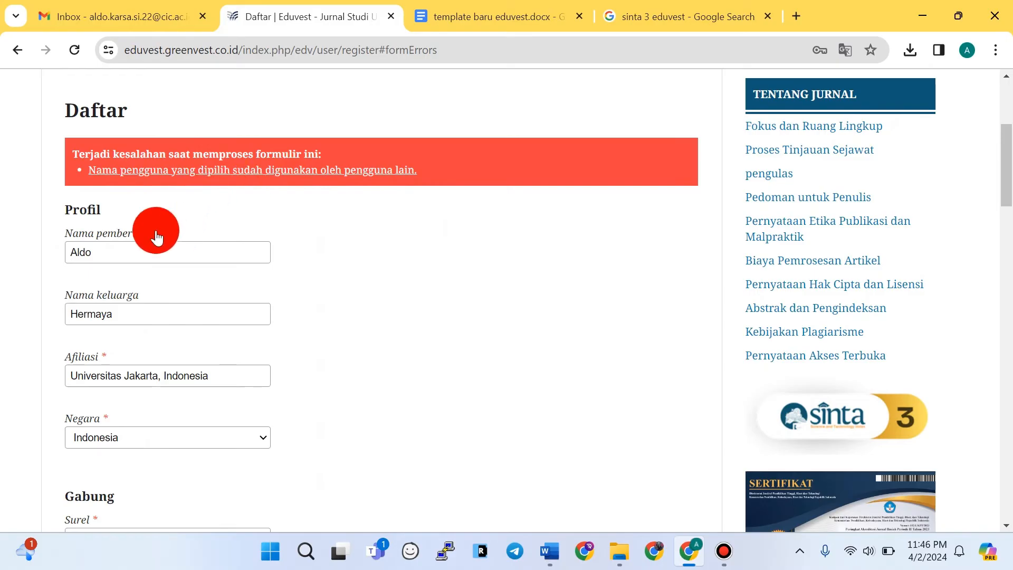
# - Replace the first name in the Nama pemberian field with a different first name
pyautogui.click(92, 253)
pyautogui.doubleClick(113, 252)
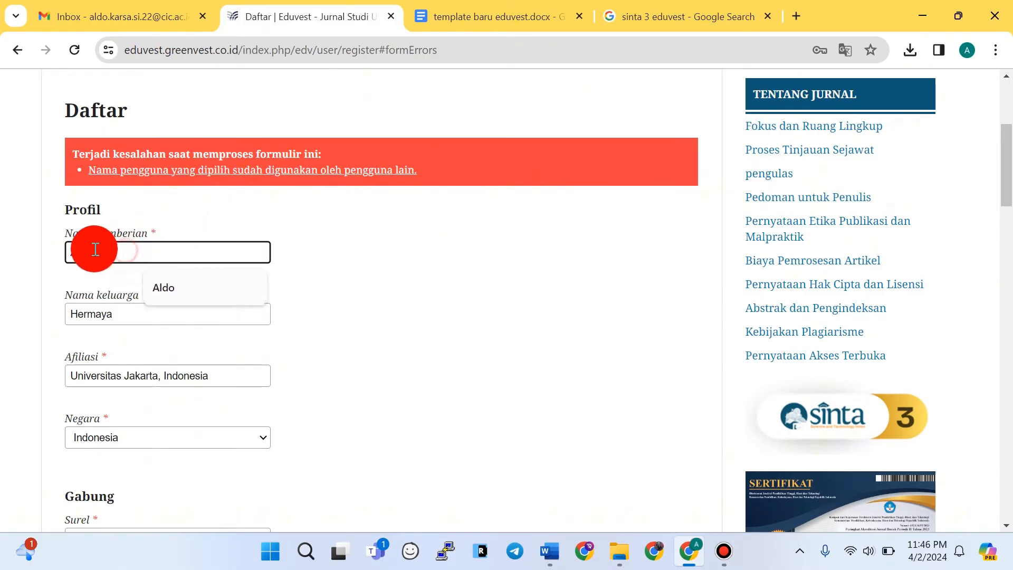
pyautogui.moveTo(95, 250); pyautogui.dragTo(45, 249)
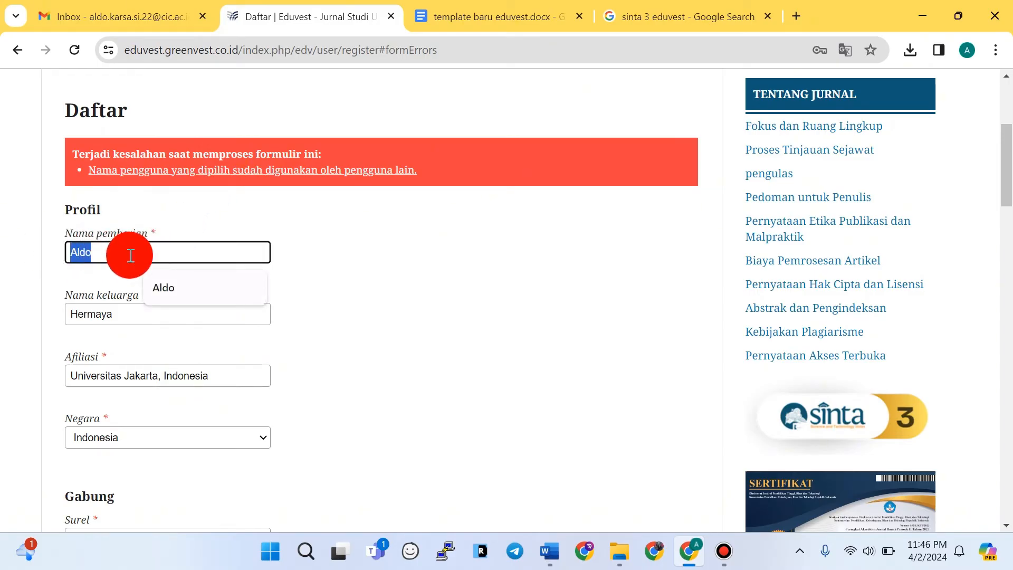
pyautogui.write('Aldi')
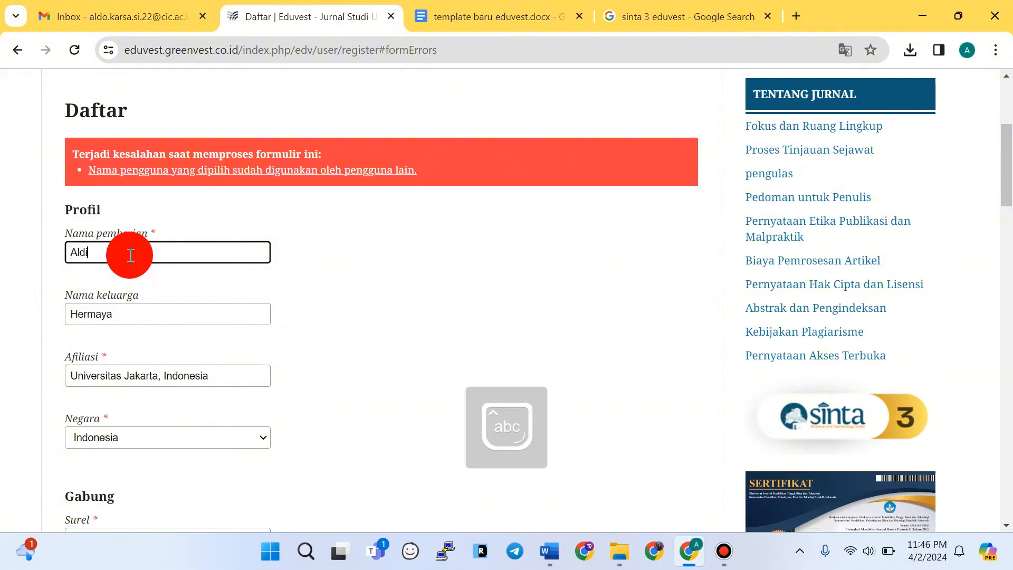
# - Change the username in the Nama belakang field to match the new first name, keeping the digit at its end
pyautogui.scroll(-1, 158, 296)
pyautogui.scroll(-5, 140, 278)
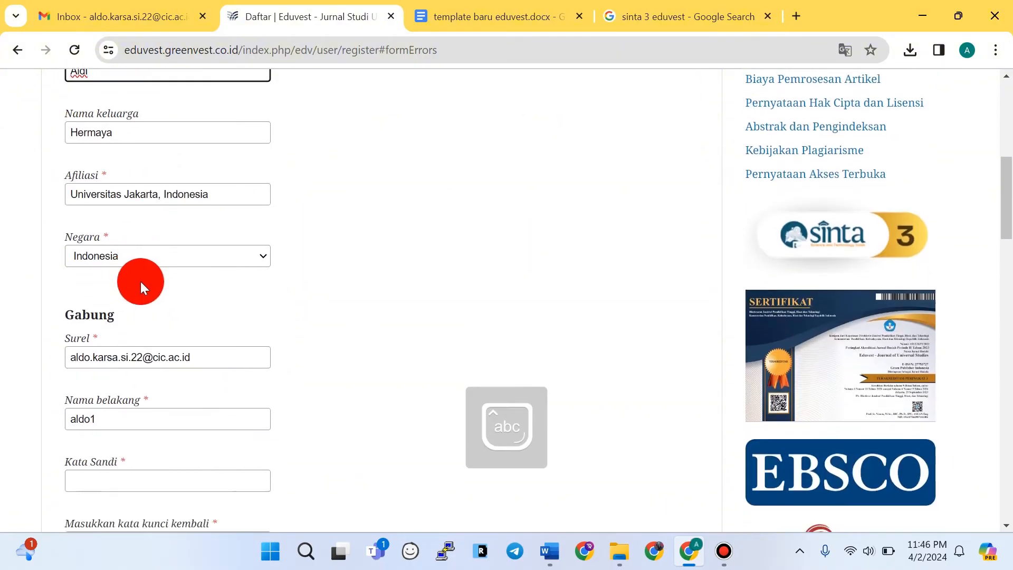
pyautogui.click(106, 284)
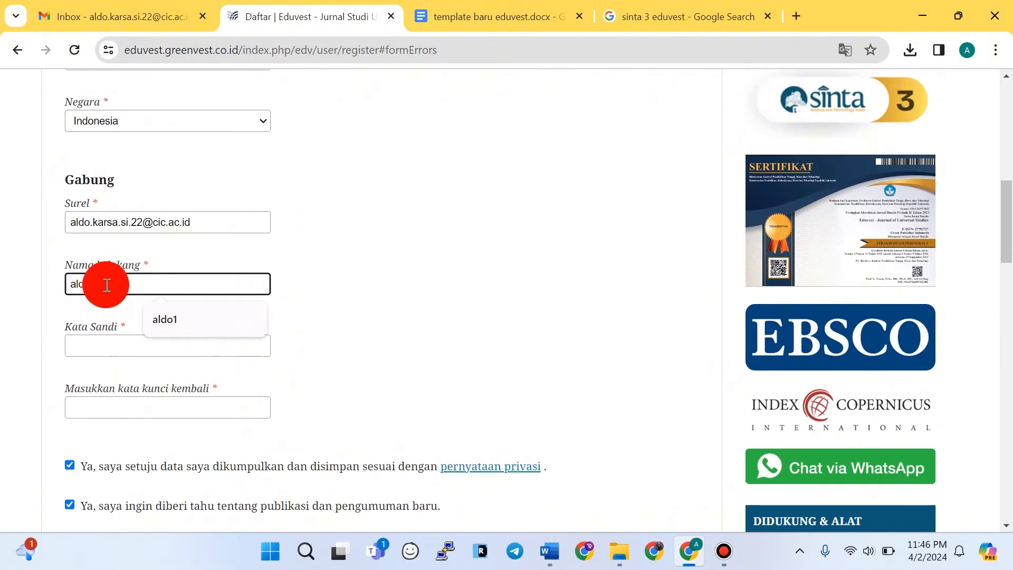
pyautogui.write('i1')
# - Re-enter the account password in both the Kata Sandi field and its confirmation field
pyautogui.click(100, 348)
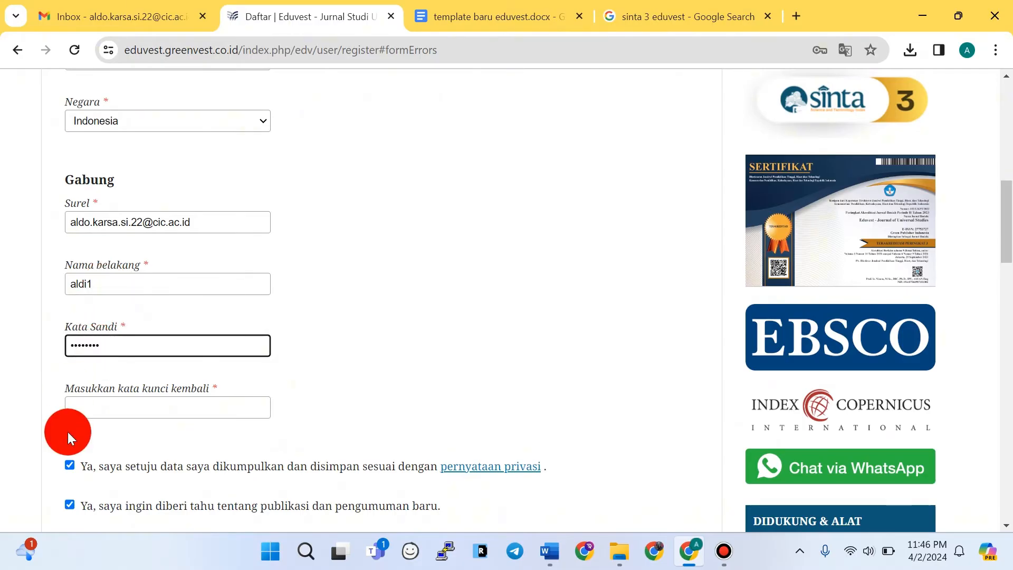
pyautogui.click(108, 409)
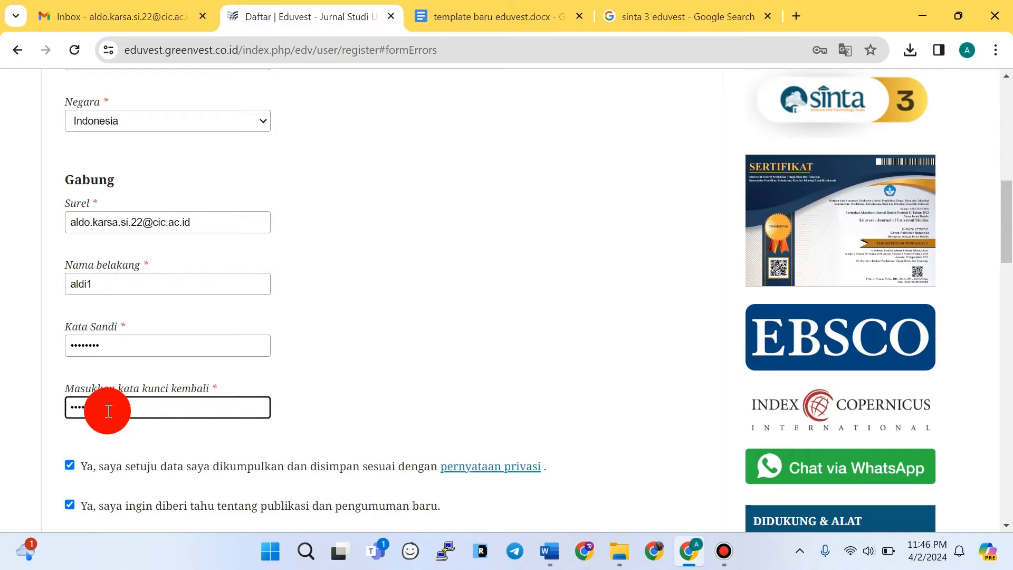
pyautogui.click(490, 262)
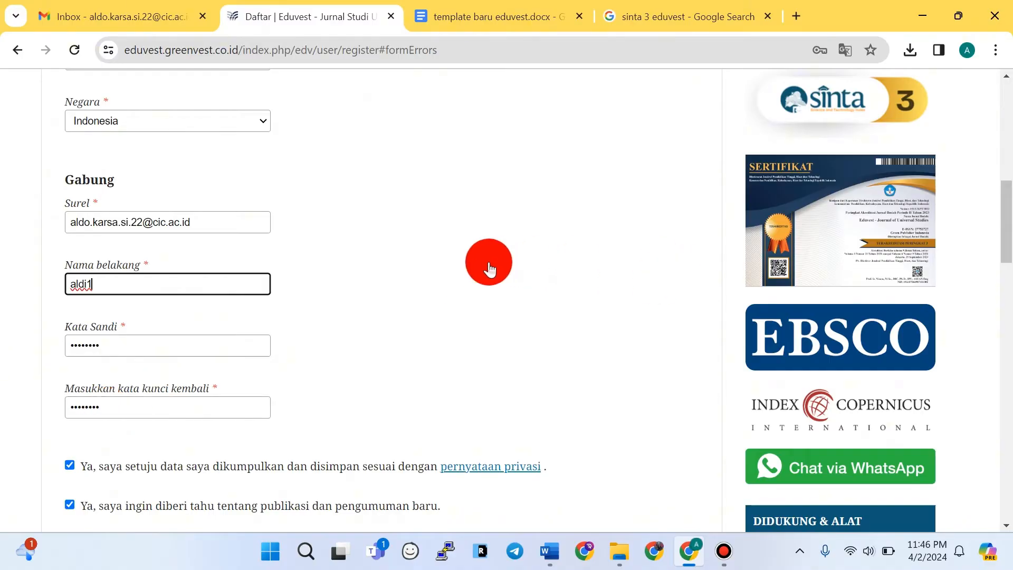
# - Submit the corrected registration form to create the Eduvest author account
pyautogui.scroll(1, 371, 245)
pyautogui.scroll(-9, 370, 245)
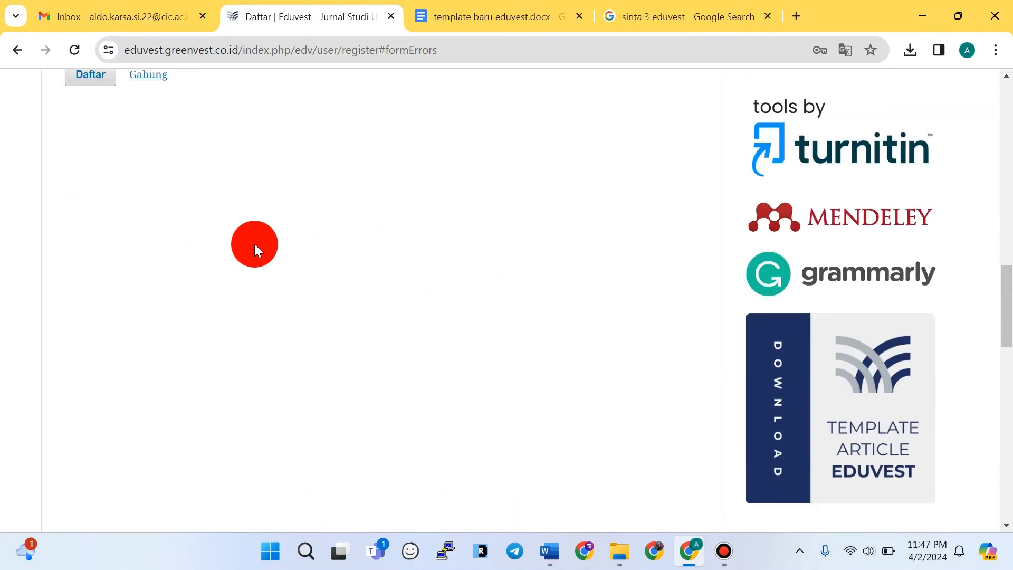
pyautogui.scroll(3, 253, 245)
pyautogui.click(98, 240)
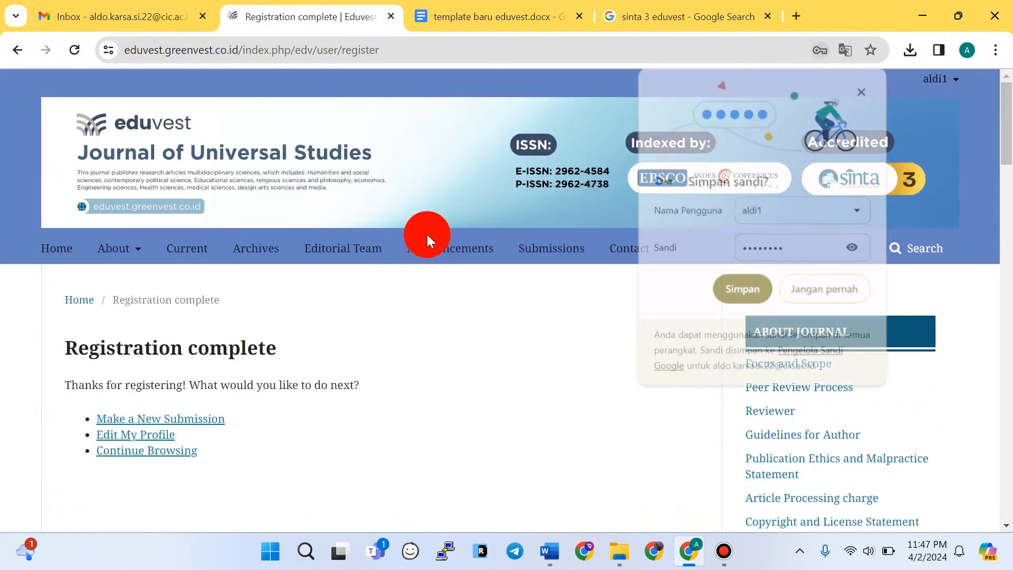
# - Save the new account's login details in the browser's password manager
pyautogui.click(646, 292)
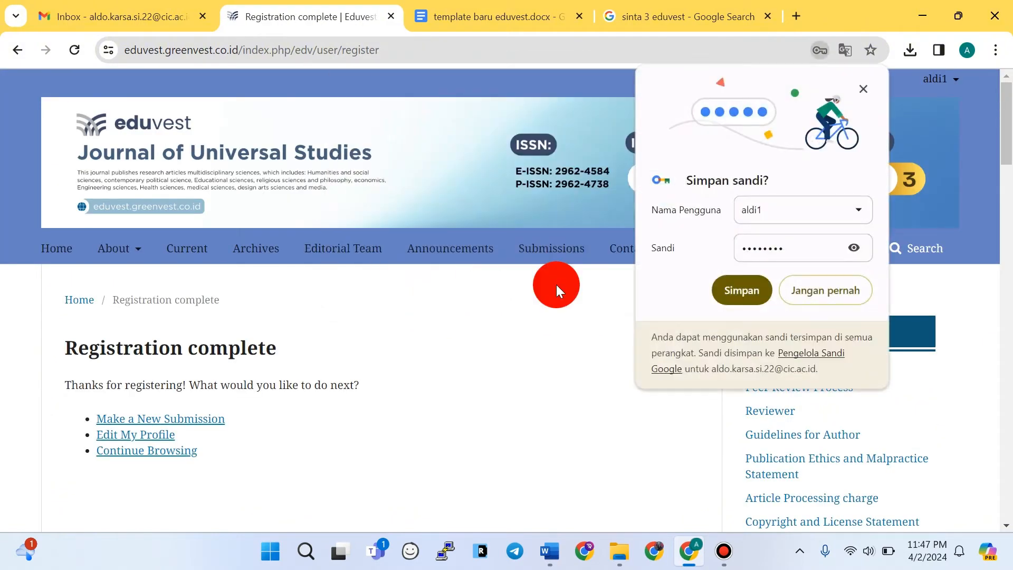
pyautogui.click(736, 290)
pyautogui.click(813, 95)
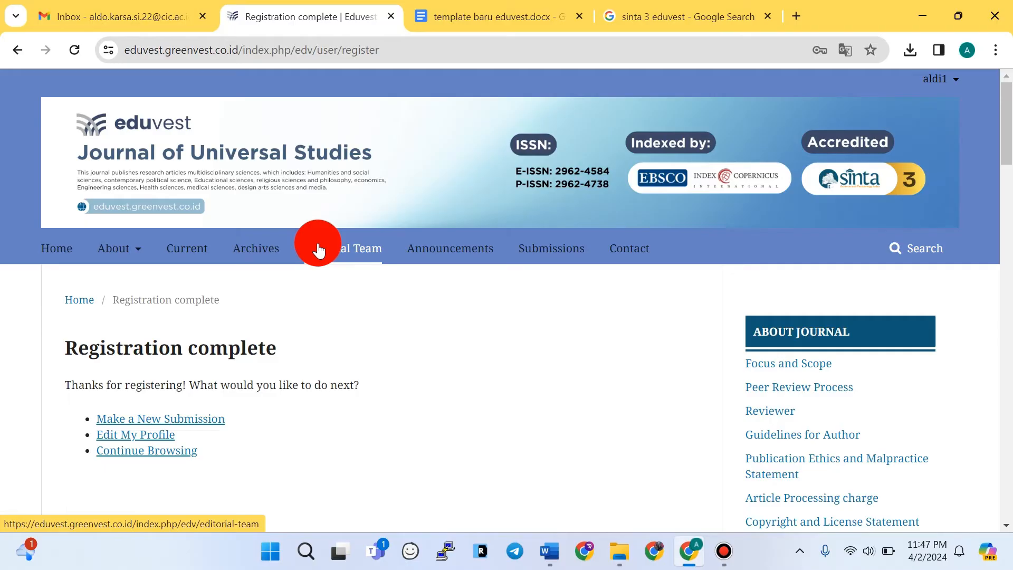
# - Start a new submission from the Registration complete page
pyautogui.scroll(-1, 318, 248)
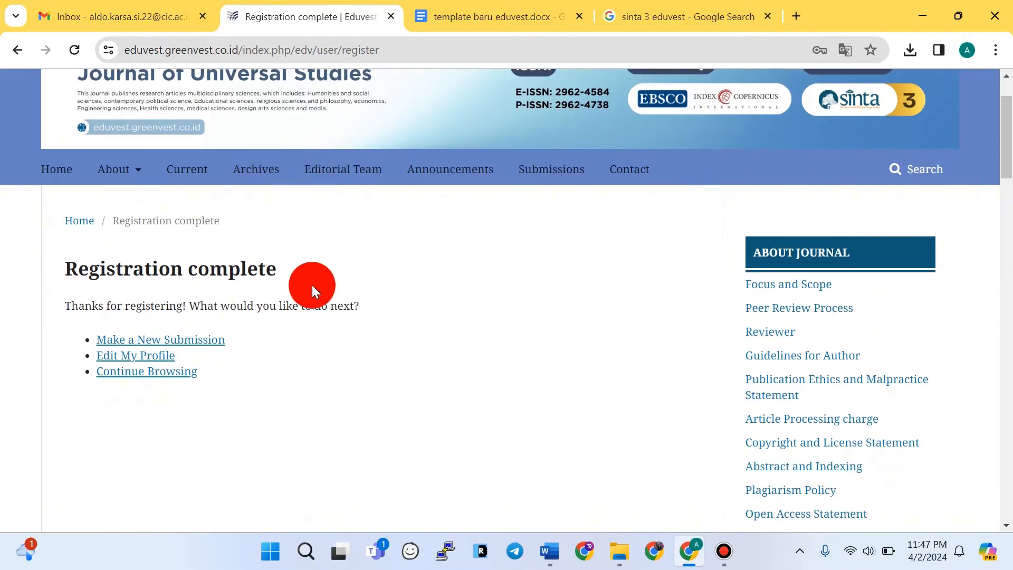
pyautogui.scroll(-3, 312, 284)
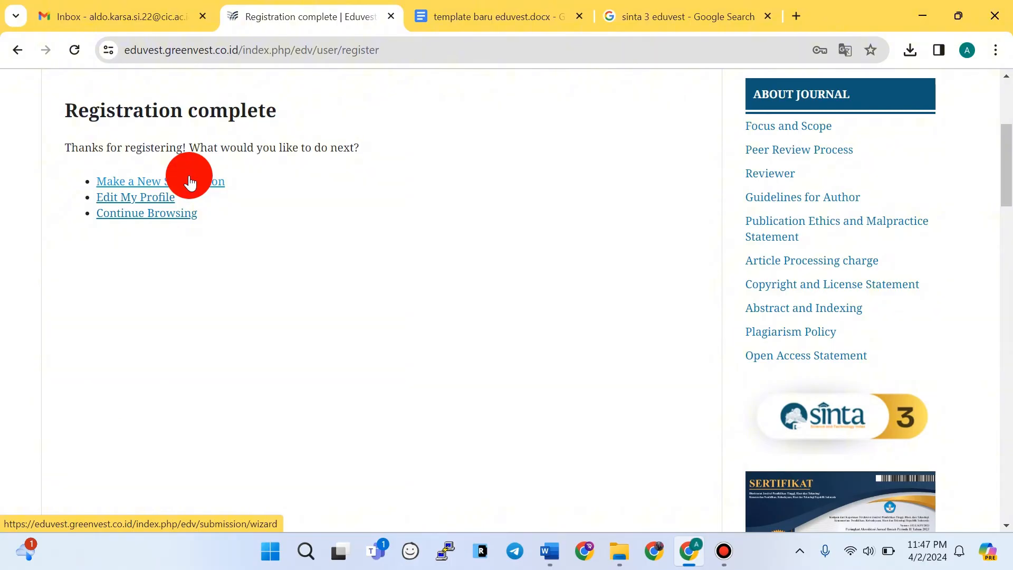
pyautogui.click(190, 183)
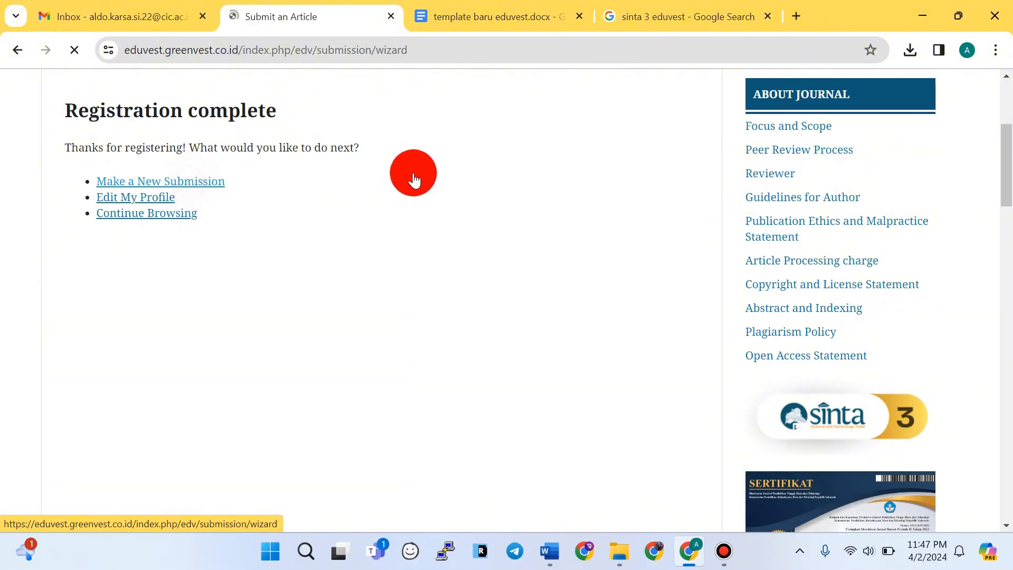
pyautogui.scroll(-3, 530, 232)
pyautogui.scroll(3, 530, 232)
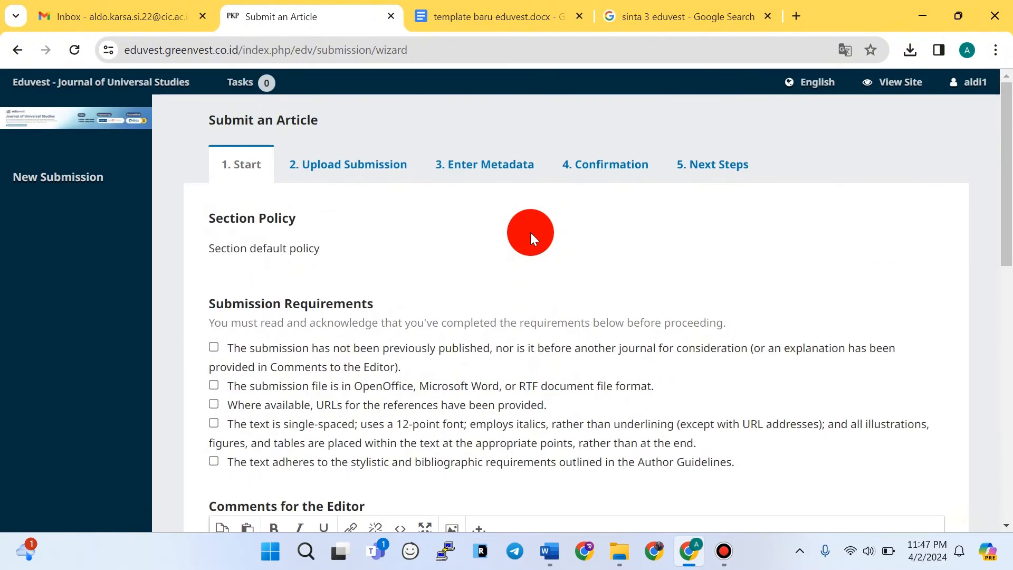
# - Acknowledge all five submission requirements in the Start step of the article submission
pyautogui.scroll(-2, 479, 243)
pyautogui.click(268, 271)
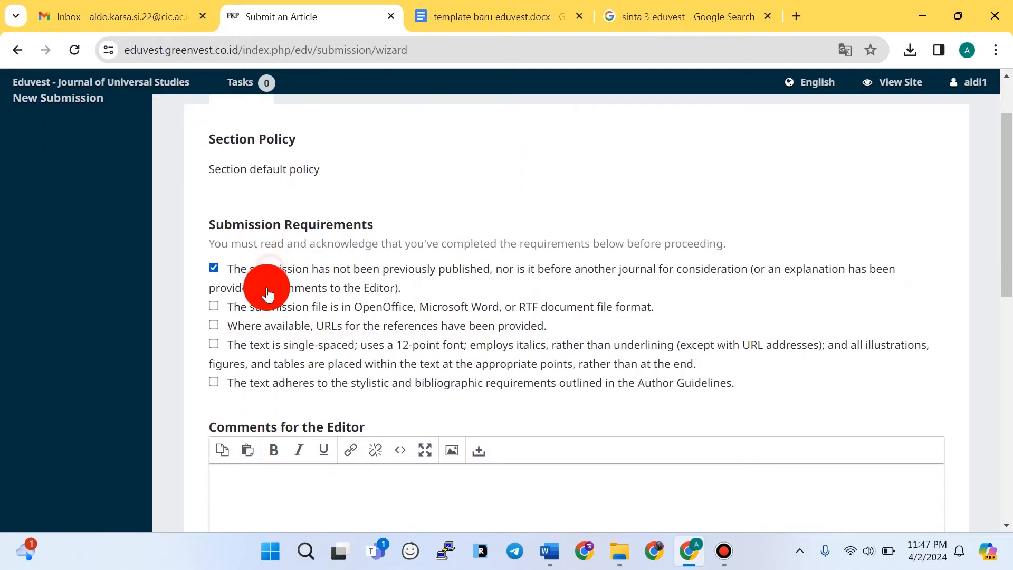
pyautogui.click(262, 307)
pyautogui.click(260, 327)
pyautogui.click(262, 346)
pyautogui.click(265, 379)
# - Write the editor a comment starting "Hallo Pak saya sudah submit di jurnal bapak", giving the author's name, then "mohon di proses" and "Terimakasih"
pyautogui.scroll(-3, 274, 369)
pyautogui.click(293, 349)
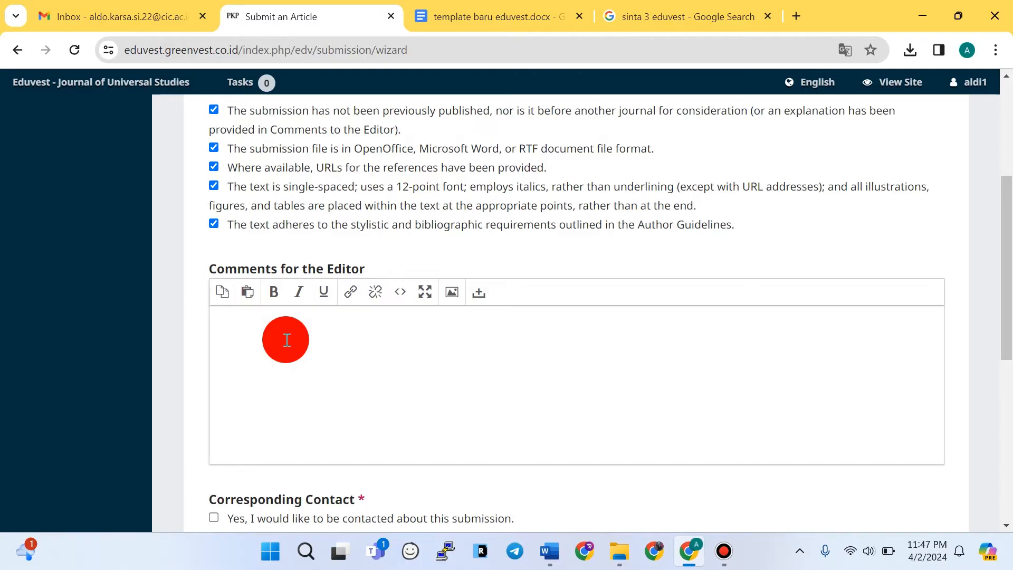
pyautogui.write('Hallo su')
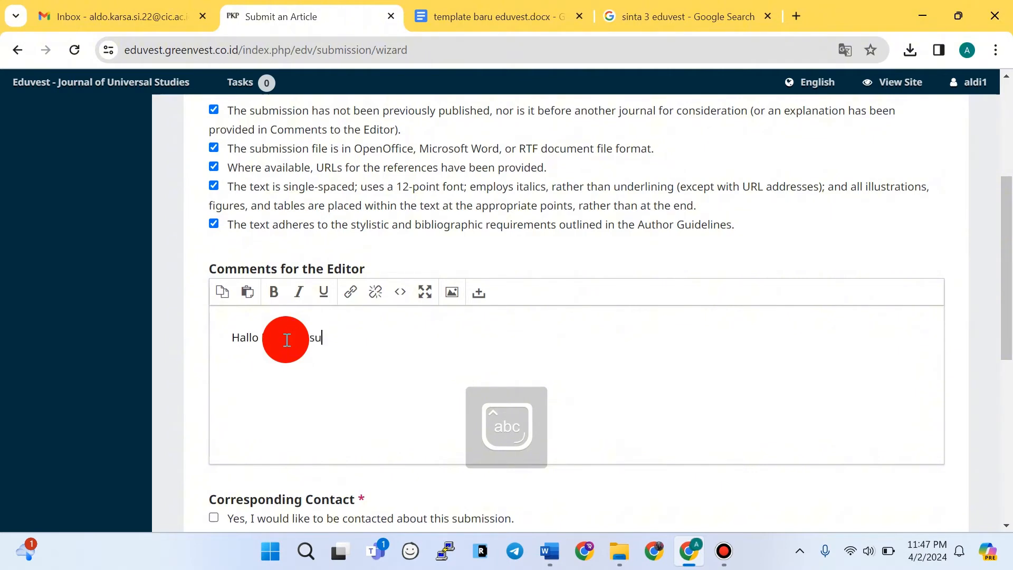
pyautogui.write('mit di jurnal bapak')
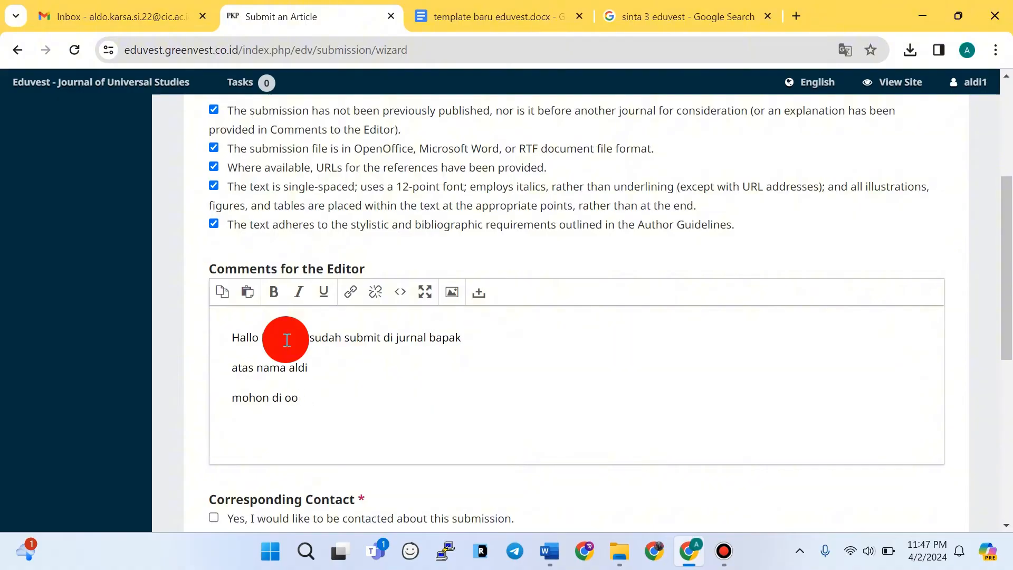
pyautogui.press('Return')
pyautogui.press('Return')
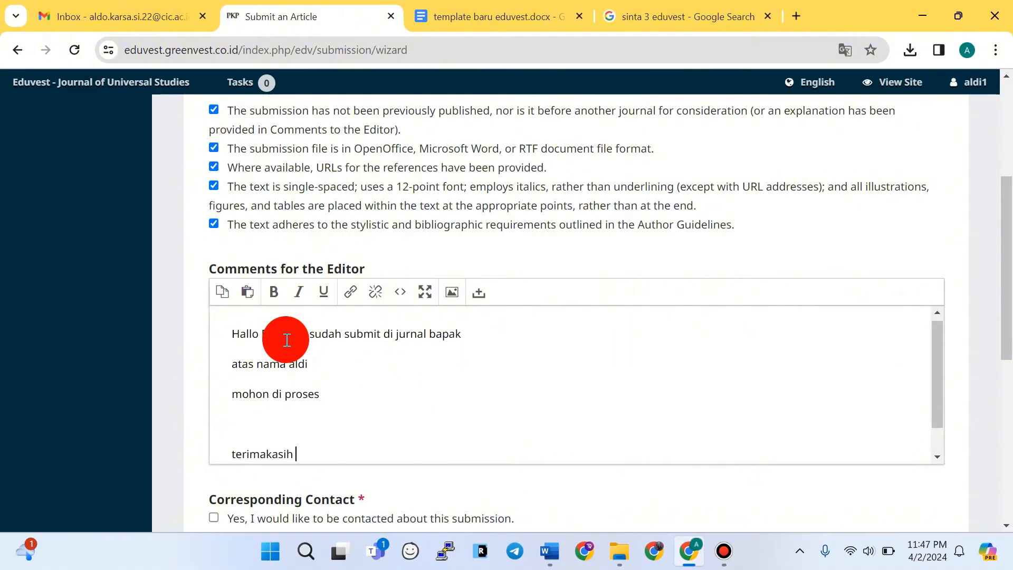
pyautogui.press('capslock')
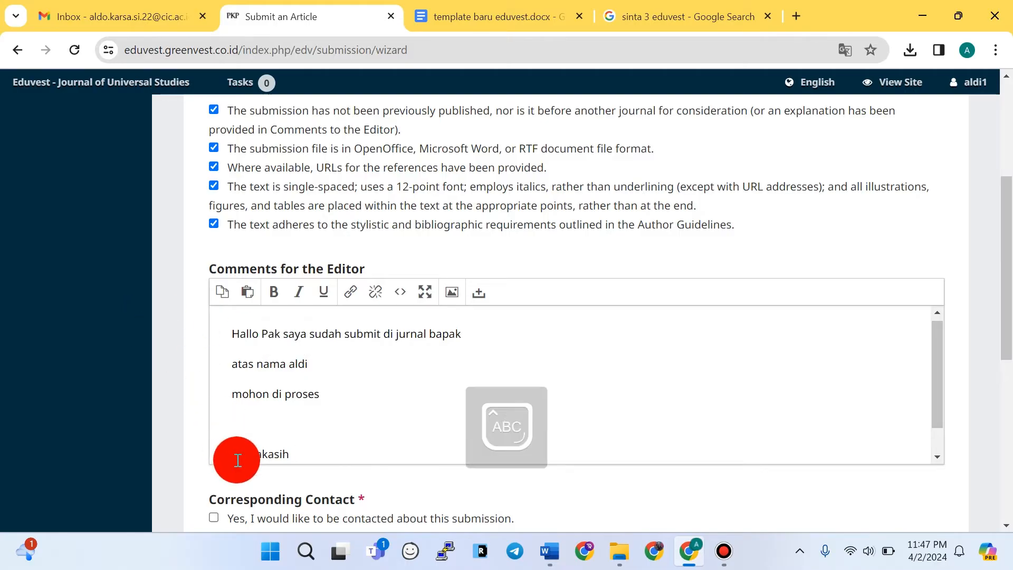
# - Agree to be contacted about the submission and to the privacy statement, and save the Start step to continue
pyautogui.scroll(-5, 353, 380)
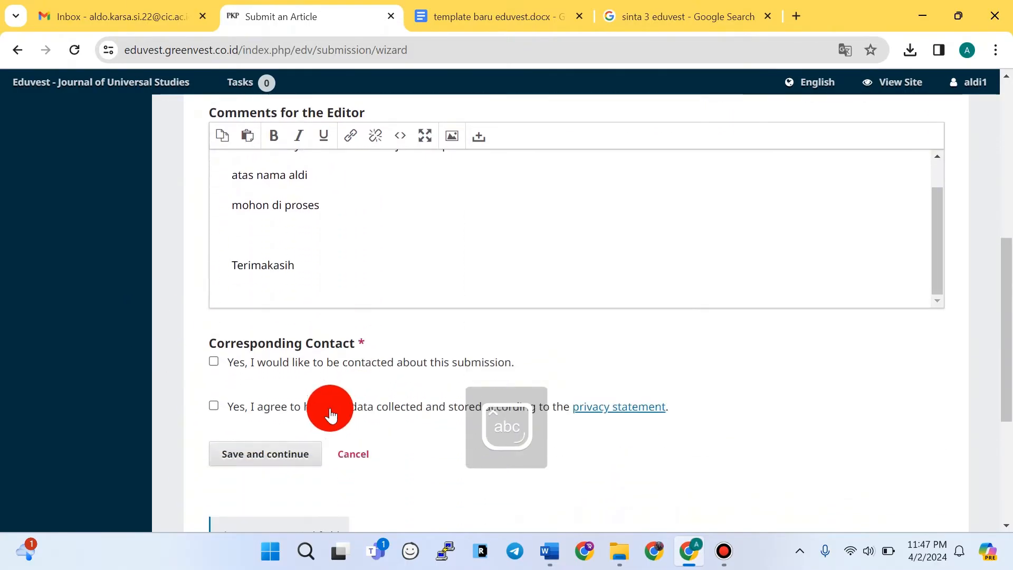
pyautogui.click(272, 365)
pyautogui.click(283, 408)
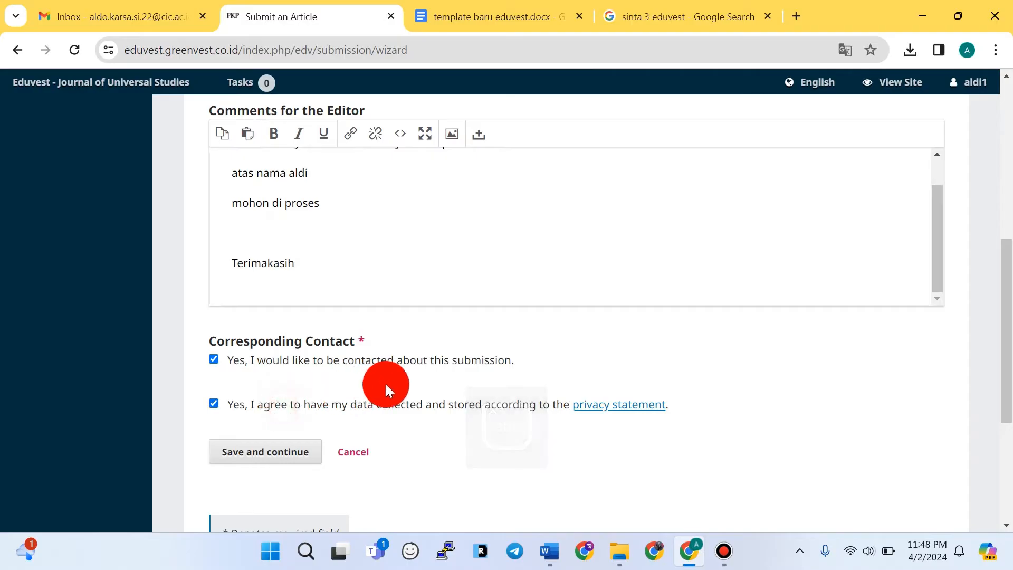
pyautogui.scroll(-2, 337, 385)
pyautogui.click(266, 379)
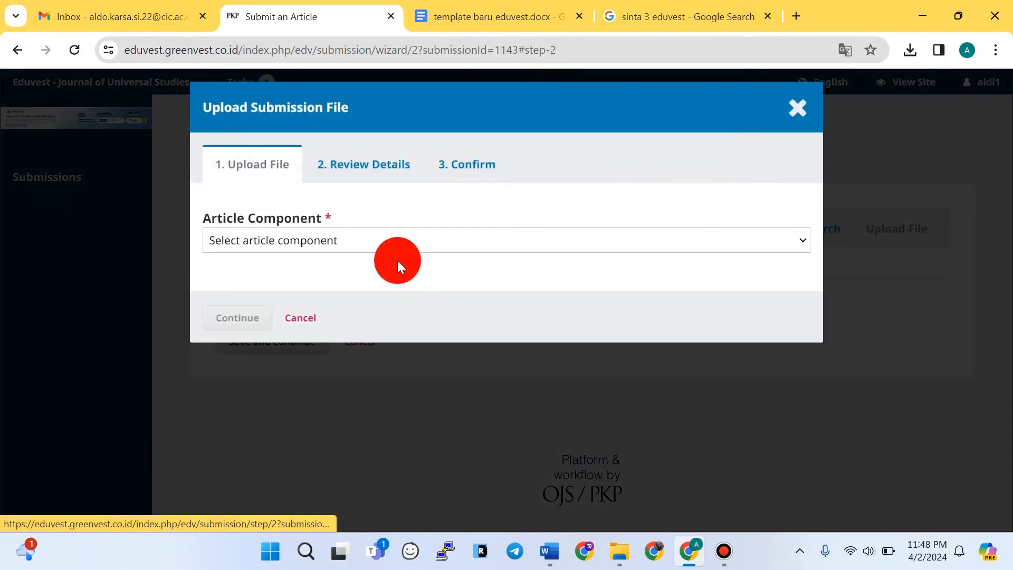
# - Set the article component to Article Text for the submission file
pyautogui.click(315, 244)
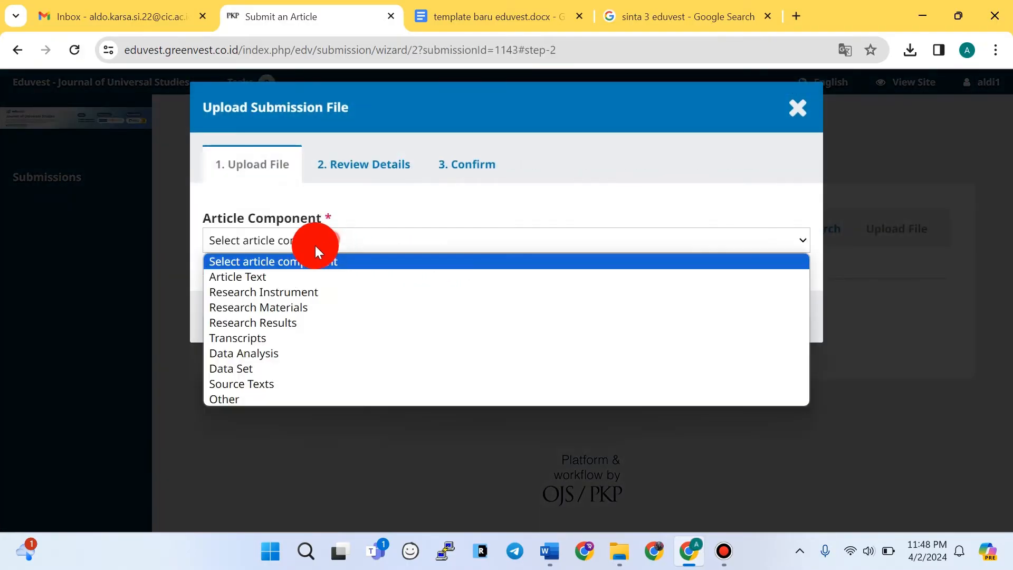
pyautogui.click(274, 274)
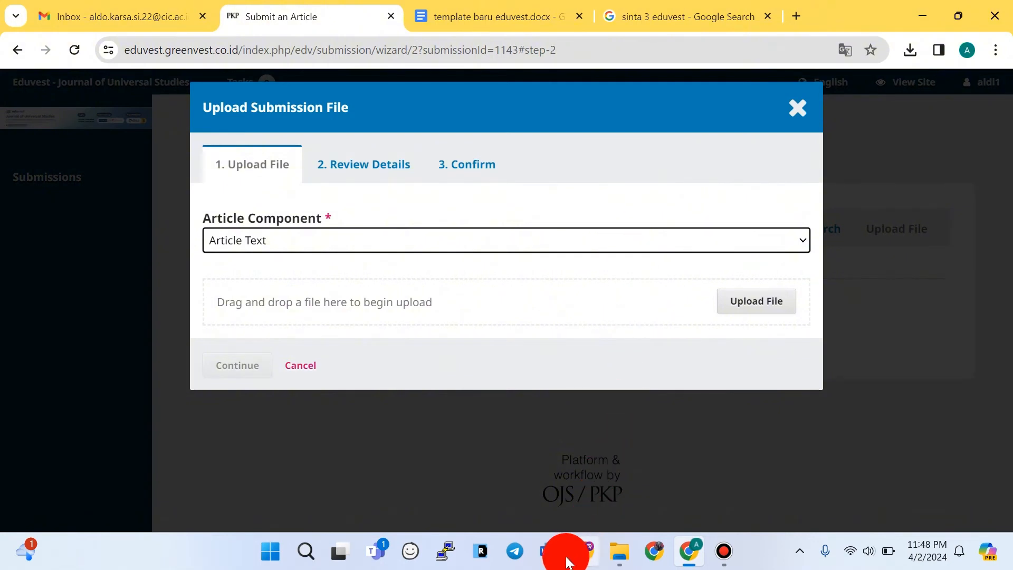
# - Switch to the template baru eduvest document in Word and review its title, author details, abstract, keywords and introduction
pyautogui.moveTo(549, 563)
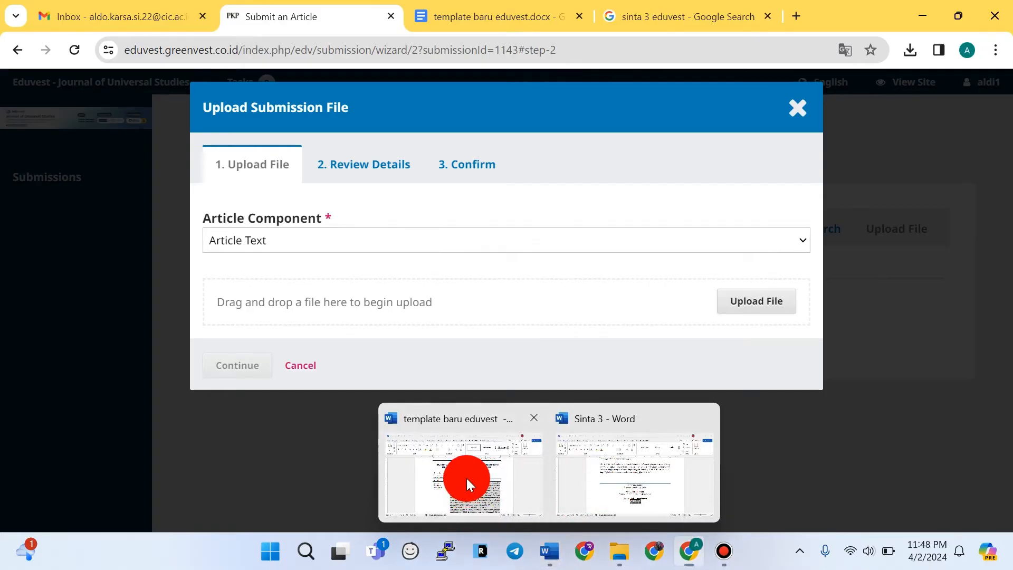
pyautogui.click(467, 478)
pyautogui.scroll(-4, 547, 285)
pyautogui.scroll(5, 579, 301)
pyautogui.scroll(-1, 452, 330)
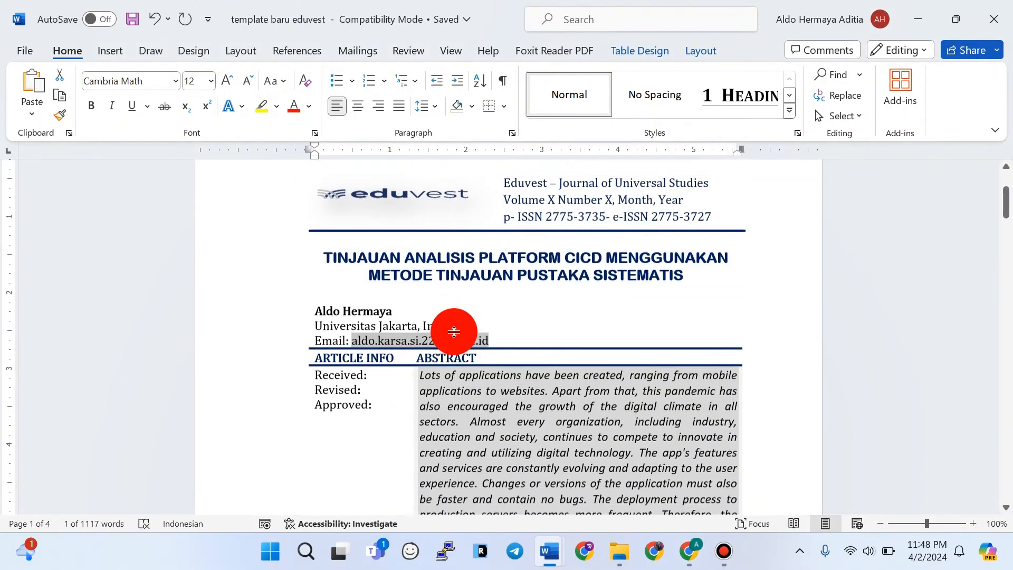
pyautogui.scroll(2, 592, 330)
pyautogui.scroll(-2, 607, 335)
pyautogui.scroll(-3, 343, 351)
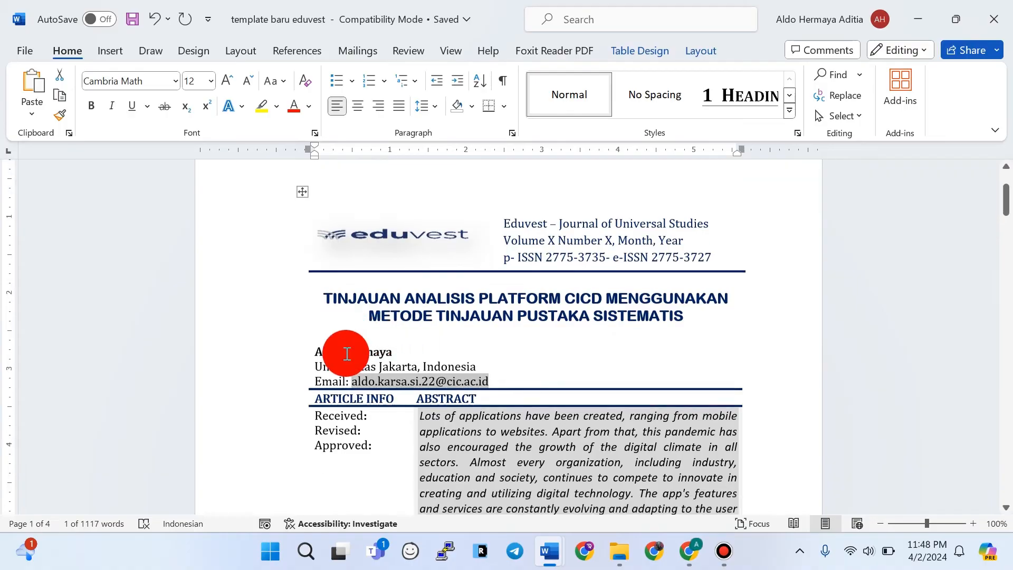
pyautogui.scroll(2, 524, 289)
pyautogui.moveTo(694, 302); pyautogui.dragTo(402, 287)
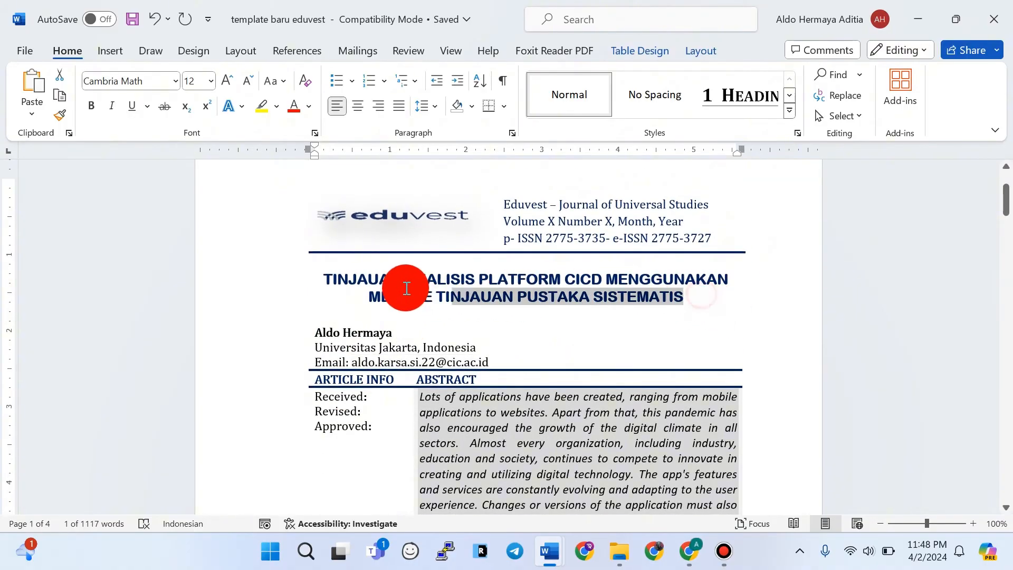
pyautogui.scroll(-6, 477, 271)
pyautogui.scroll(-2, 483, 285)
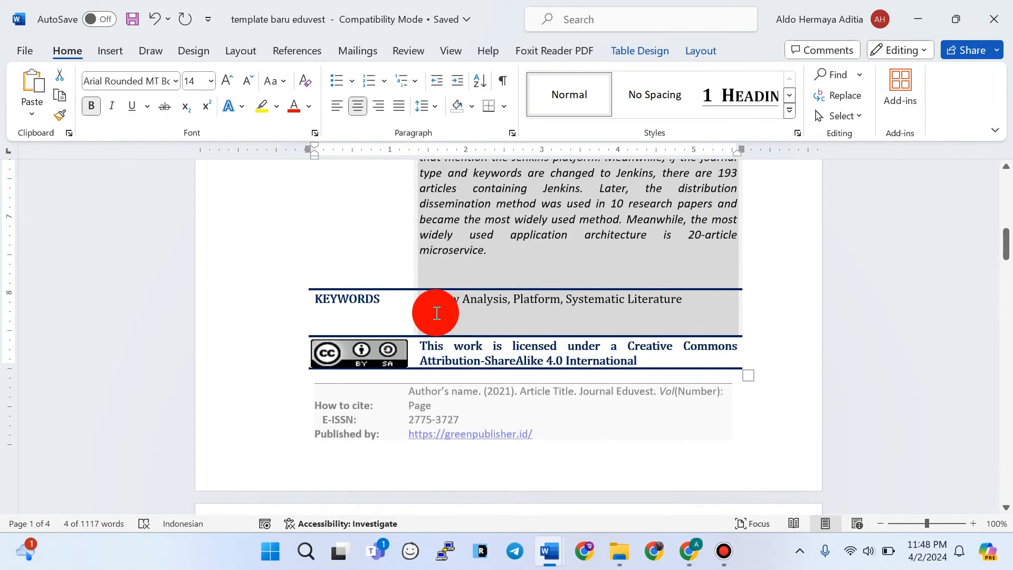
pyautogui.scroll(3, 507, 297)
pyautogui.scroll(-5, 510, 302)
pyautogui.scroll(-1, 509, 302)
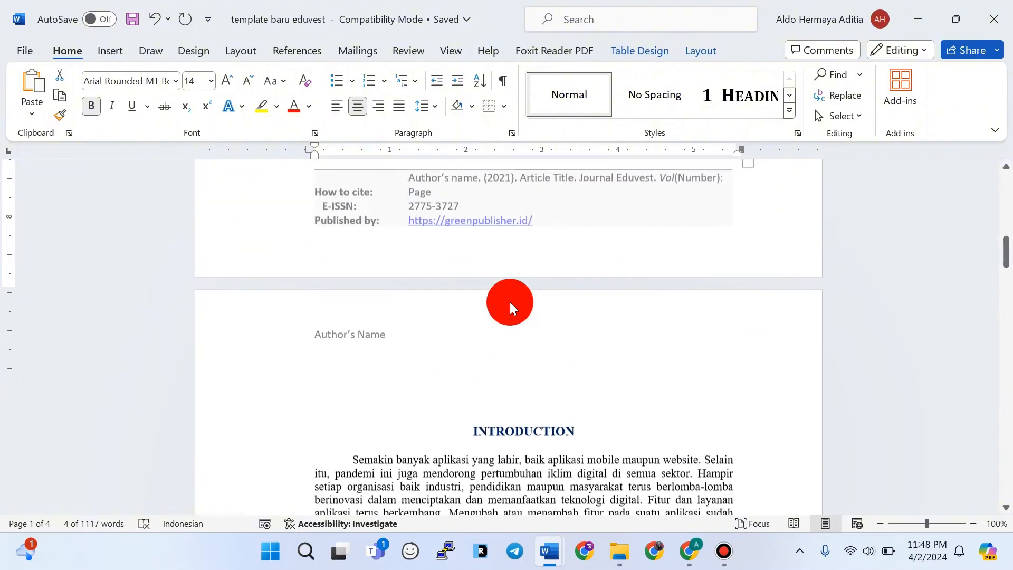
pyautogui.scroll(5, 554, 317)
# - Switch back to Chrome and upload the template baru eduvest Word file from the Downloads folder as the submission file
pyautogui.moveTo(689, 554)
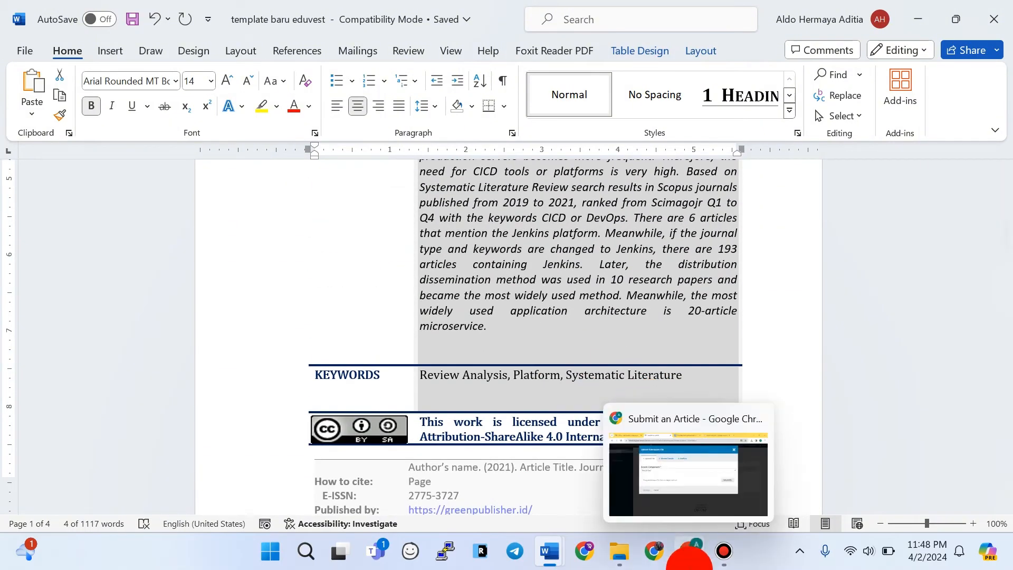
pyautogui.click(673, 475)
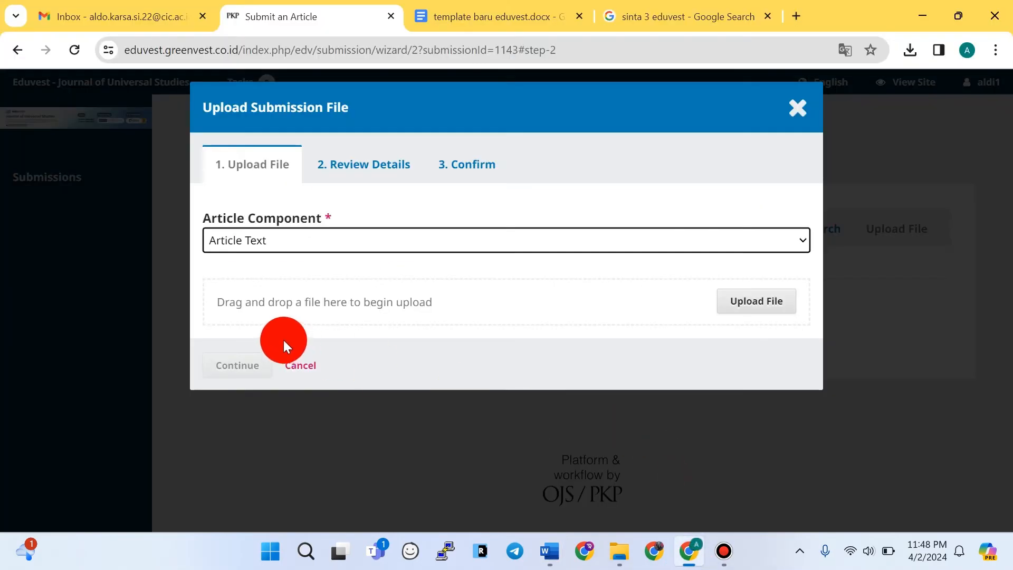
pyautogui.click(745, 305)
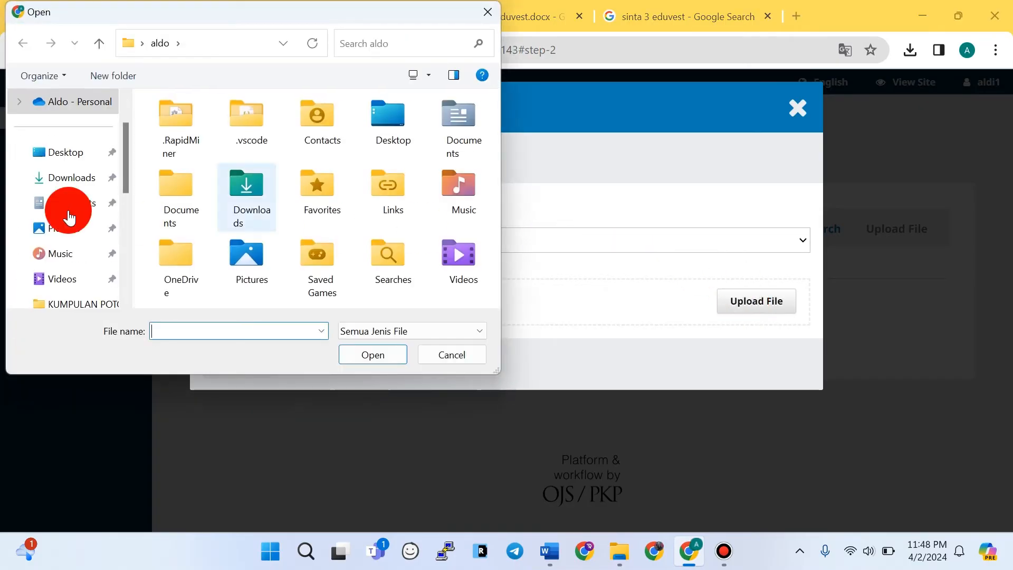
pyautogui.click(49, 180)
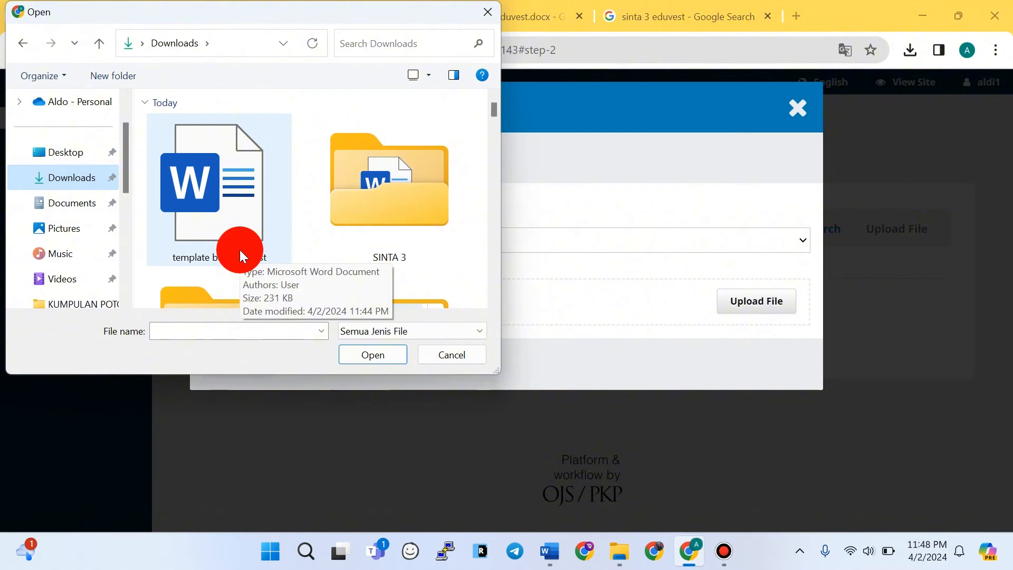
pyautogui.click(228, 212)
pyautogui.click(372, 363)
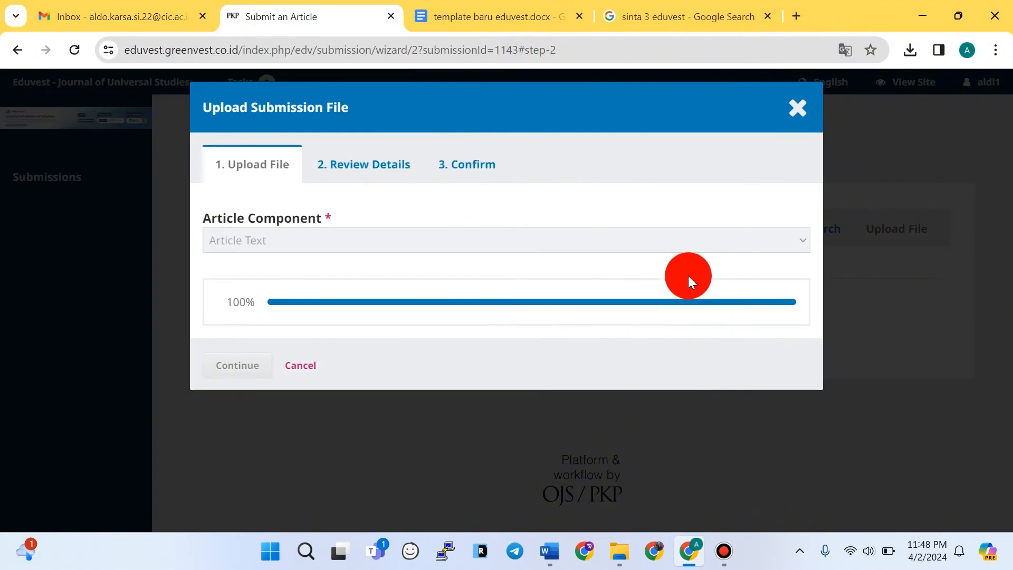
# - Accept the uploaded file's details, complete the upload and save the submission to continue to Enter Metadata
pyautogui.click(244, 366)
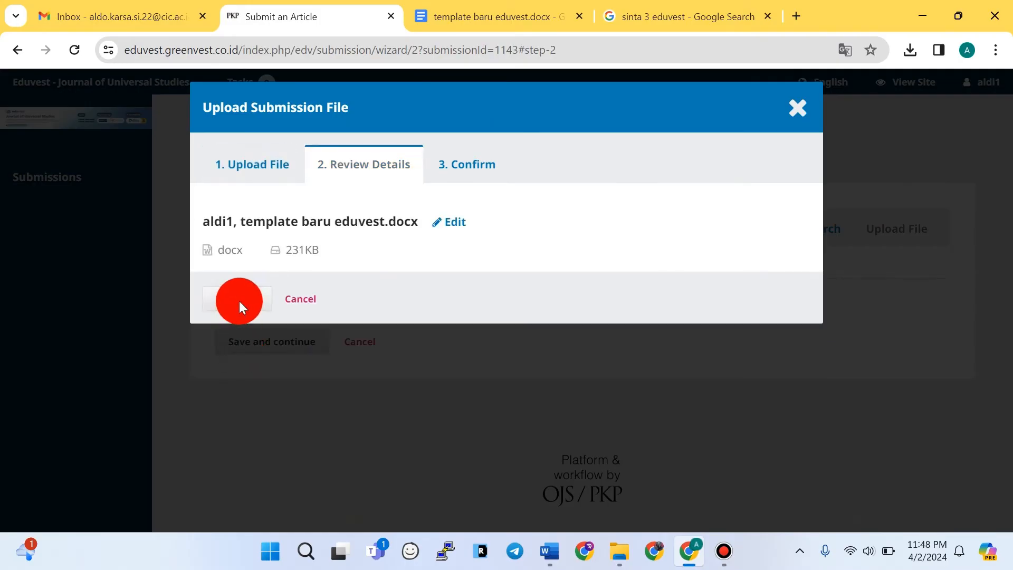
pyautogui.click(239, 301)
pyautogui.click(238, 354)
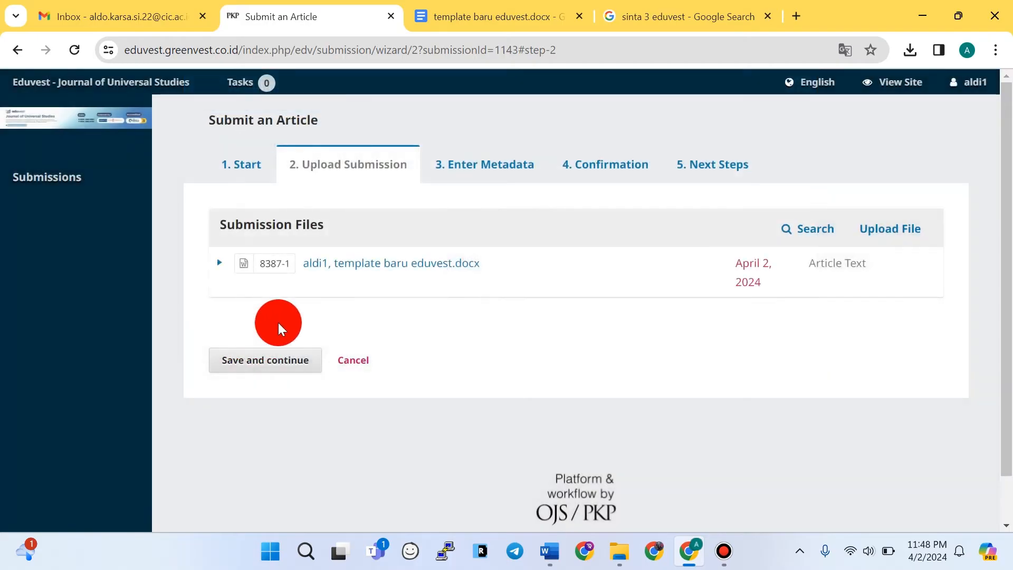
pyautogui.click(270, 361)
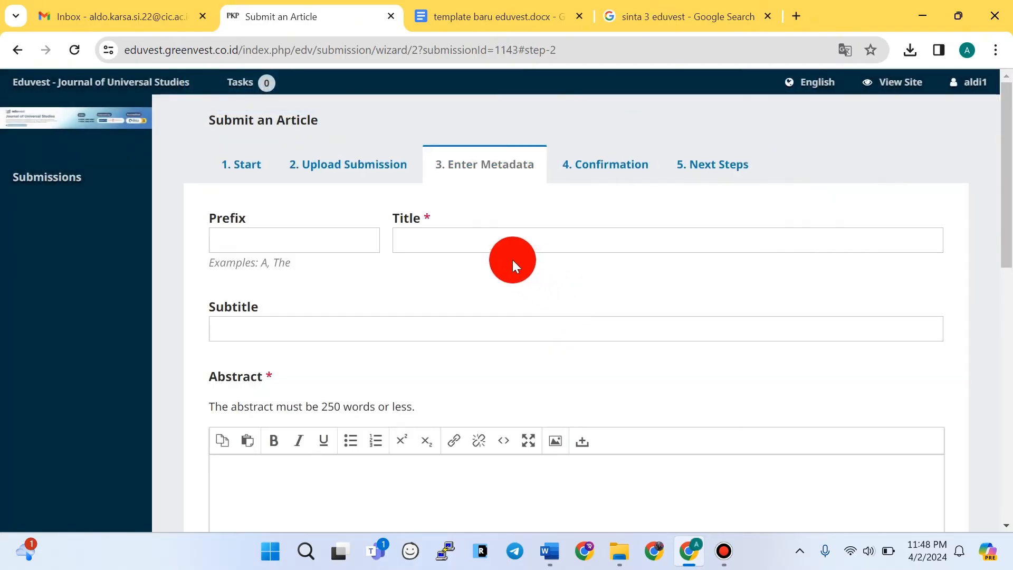
# - Focus the Title field, switch to Word and replace the article's Indonesian title with its English translation, closing the Translator
pyautogui.click(493, 244)
pyautogui.scroll(-1, 495, 245)
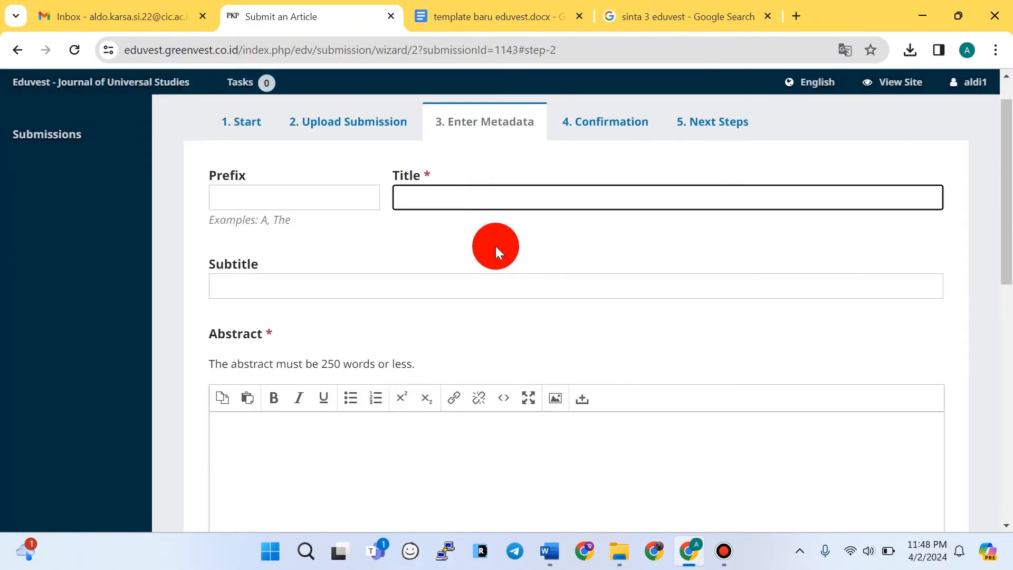
pyautogui.scroll(1, 498, 256)
pyautogui.hotkey('alt', 'Tab')
pyautogui.scroll(8, 563, 281)
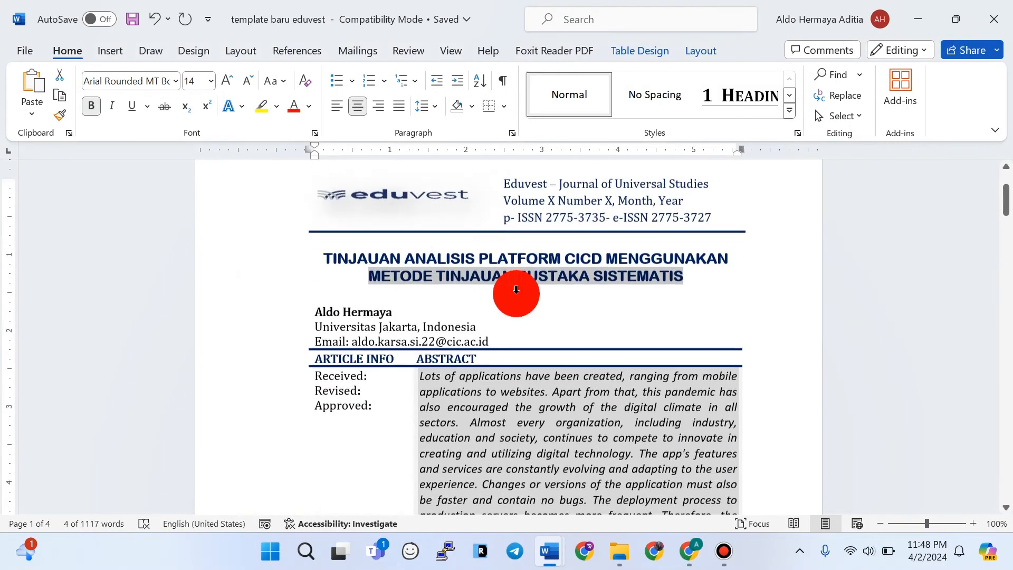
pyautogui.moveTo(339, 353); pyautogui.dragTo(685, 367)
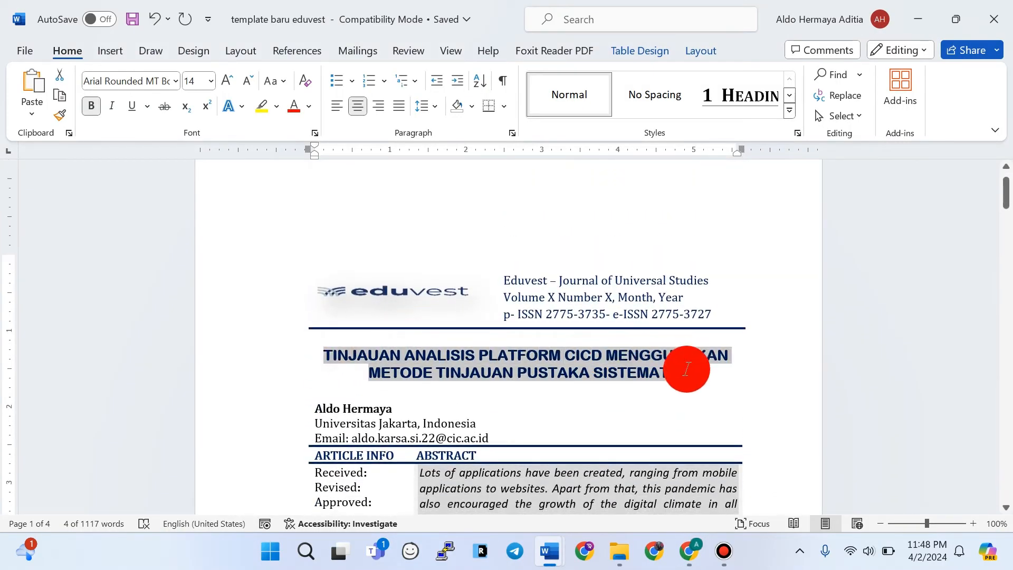
pyautogui.rightClick(585, 359)
pyautogui.moveTo(643, 357)
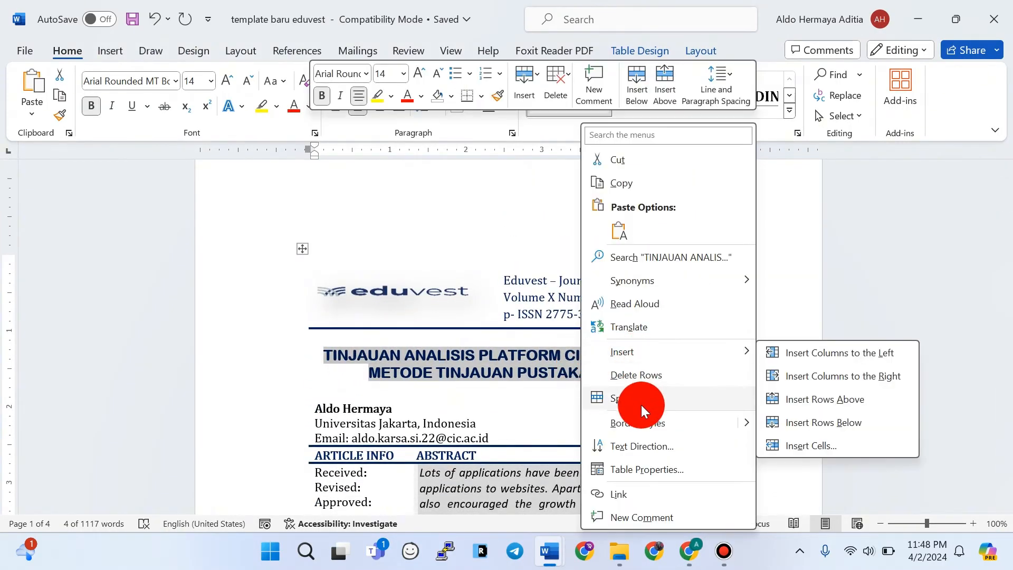
pyautogui.click(655, 331)
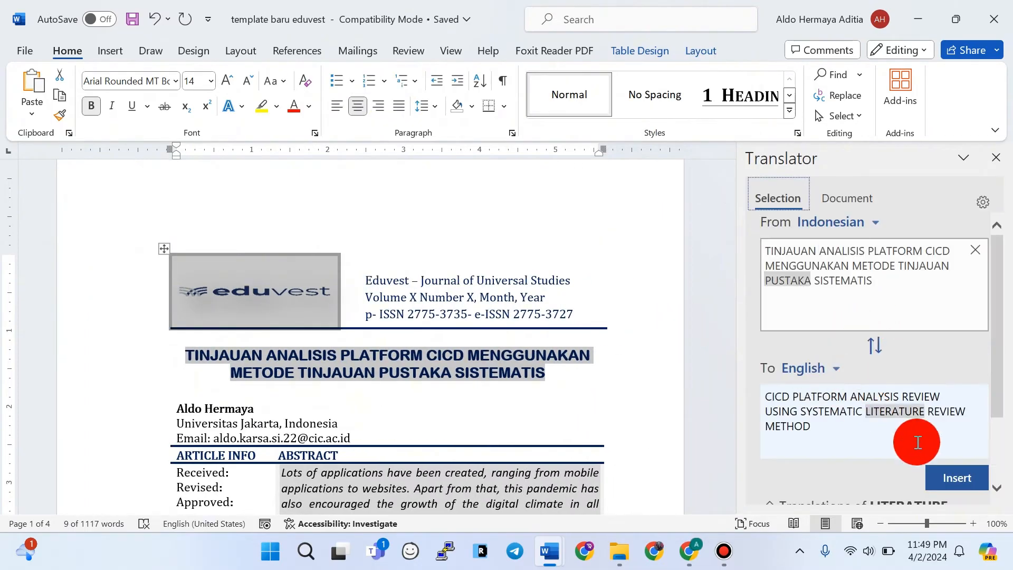
pyautogui.click(949, 481)
pyautogui.scroll(-2, 372, 357)
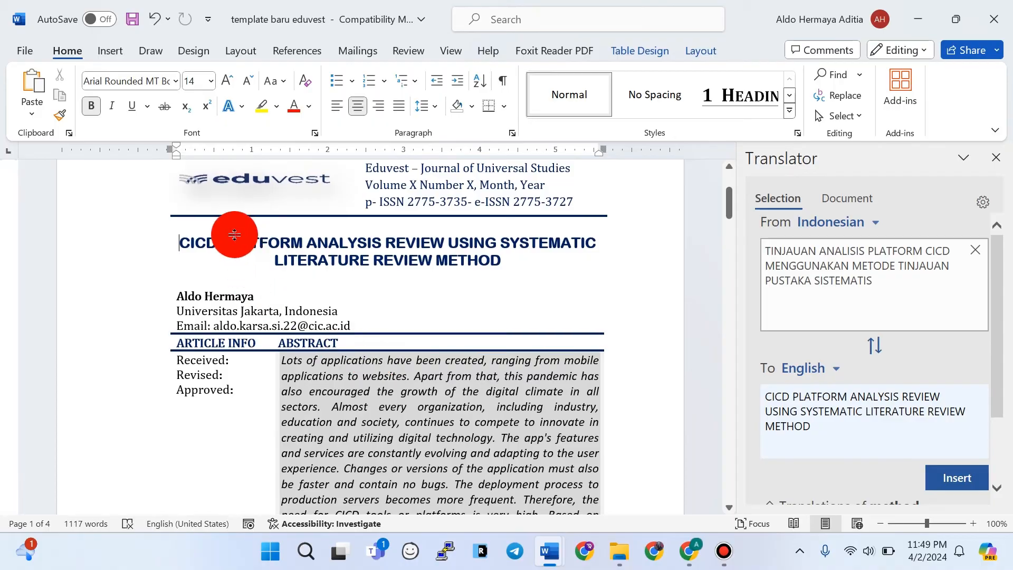
pyautogui.click(1003, 158)
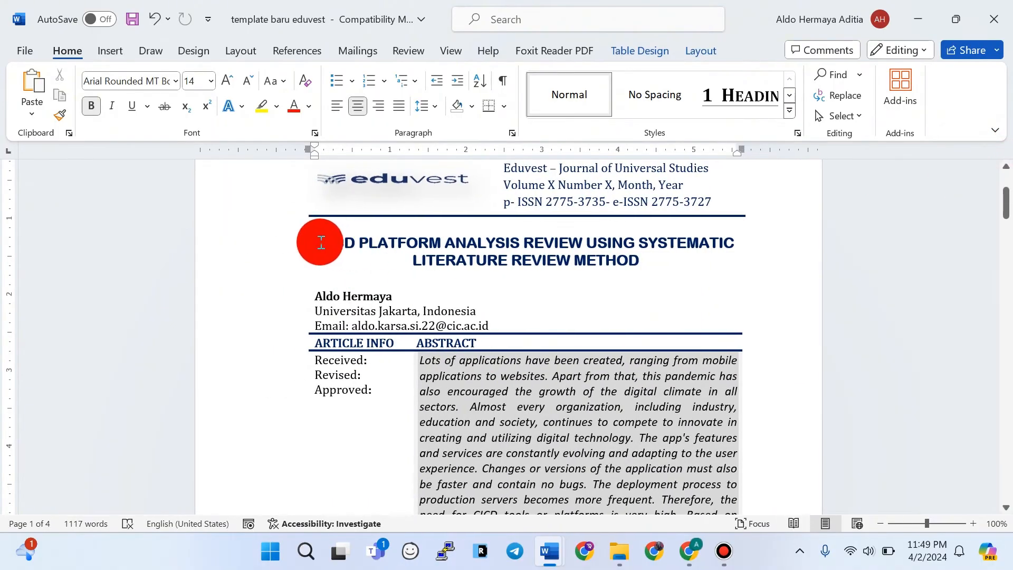
# - Copy the English title CICD PLATFORM ANALYSIS REVIEW USING SYSTEMATIC LITERATURE REVIEW METHOD into the submission's Title field in Chrome
pyautogui.moveTo(319, 241); pyautogui.dragTo(643, 260)
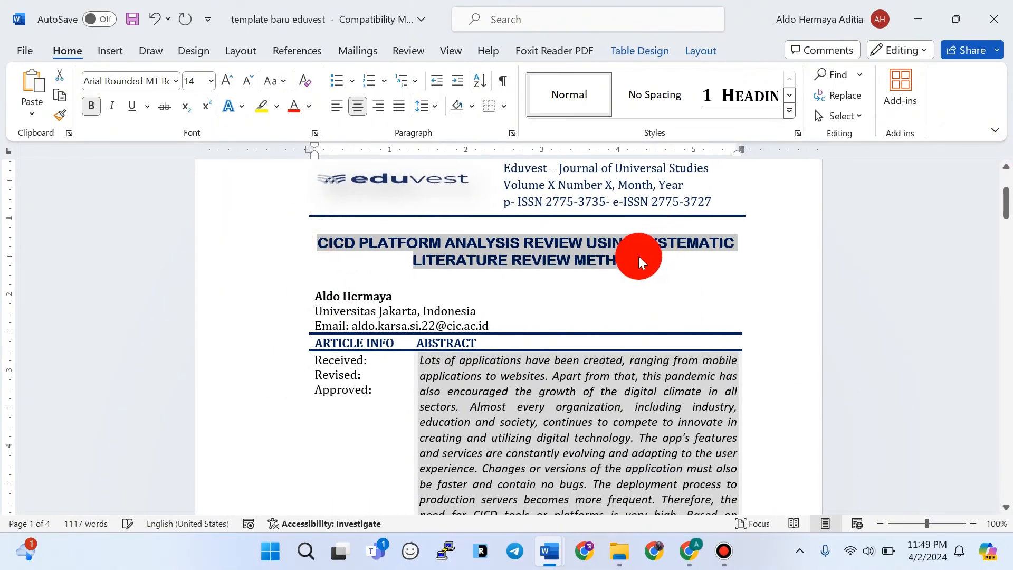
pyautogui.hotkey('ctrl', 'c')
pyautogui.hotkey('alt', 'Tab')
pyautogui.hotkey('ctrl', 'v')
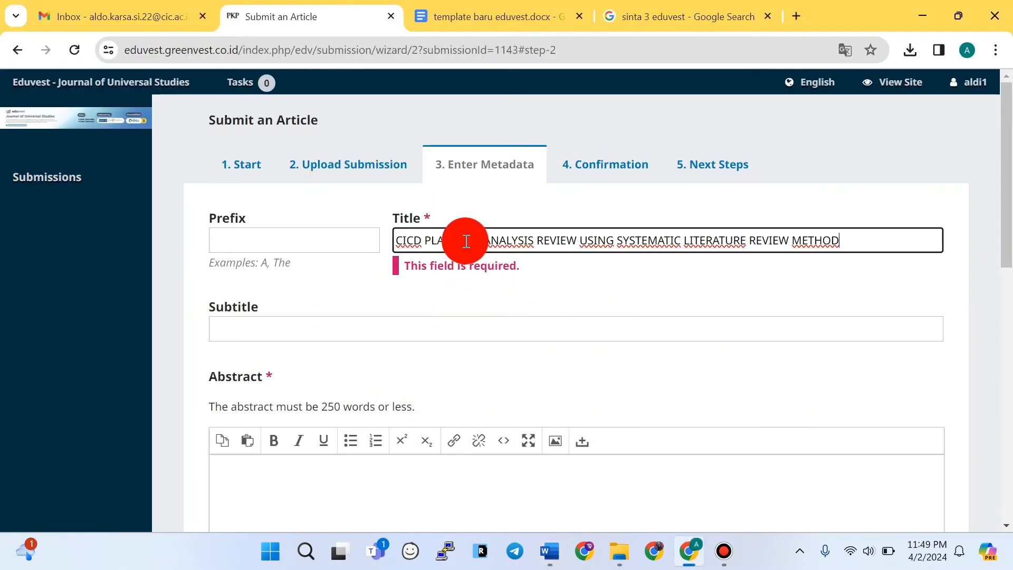
# - Copy the article's full abstract from the Word document into the submission's Abstract field in Chrome
pyautogui.scroll(-3, 785, 276)
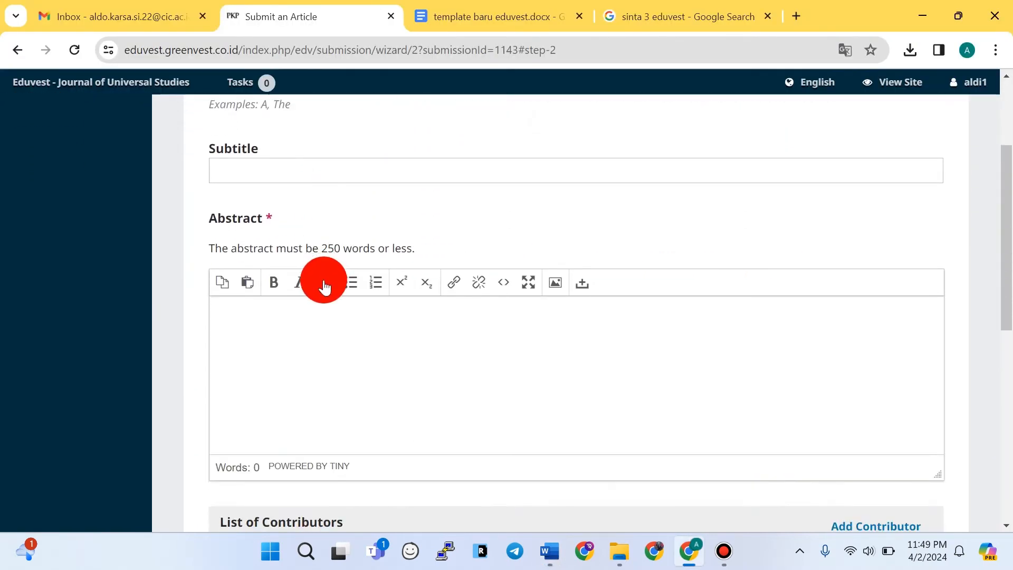
pyautogui.click(265, 341)
pyautogui.hotkey('alt', 'Tab')
pyautogui.scroll(-3, 525, 312)
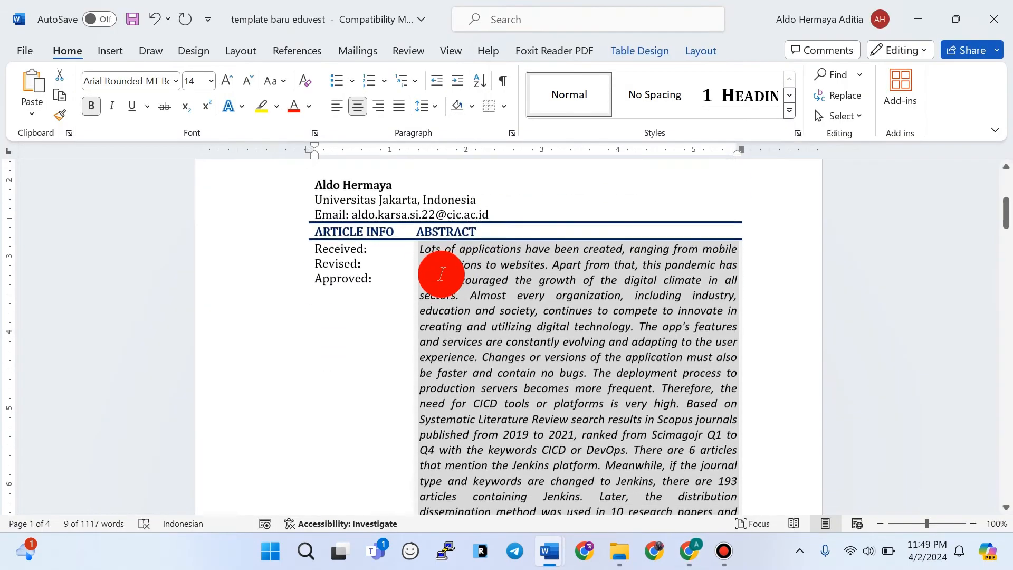
pyautogui.scroll(-4, 547, 285)
pyautogui.moveTo(425, 249); pyautogui.dragTo(498, 366)
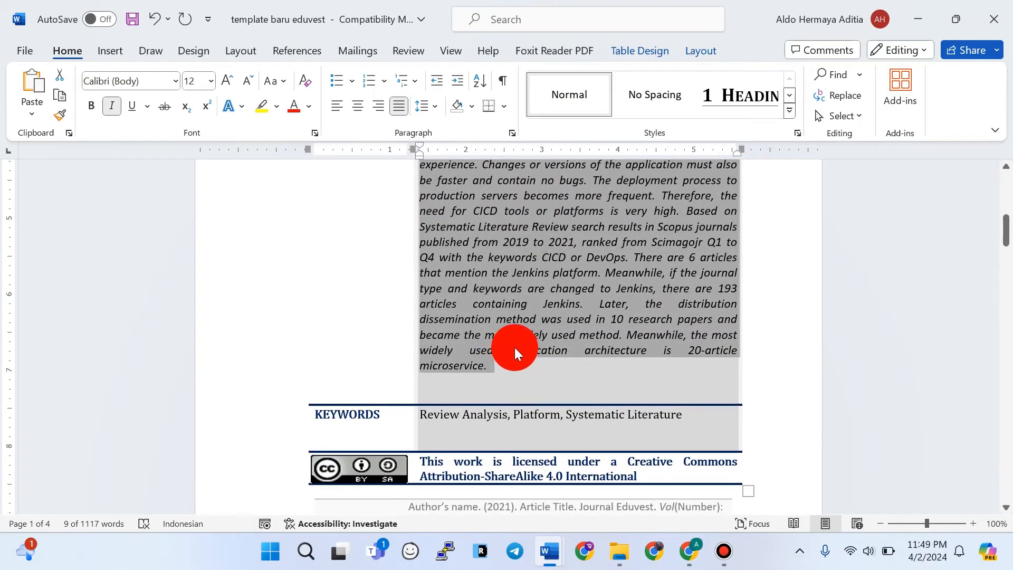
pyautogui.hotkey('ctrl', 'c')
pyautogui.hotkey('alt', 'Tab')
pyautogui.hotkey('ctrl', 'v')
# - Open the Add Contributor form and examine its name, contact, country, affiliation, bio statement and role fields
pyautogui.scroll(-4, 549, 357)
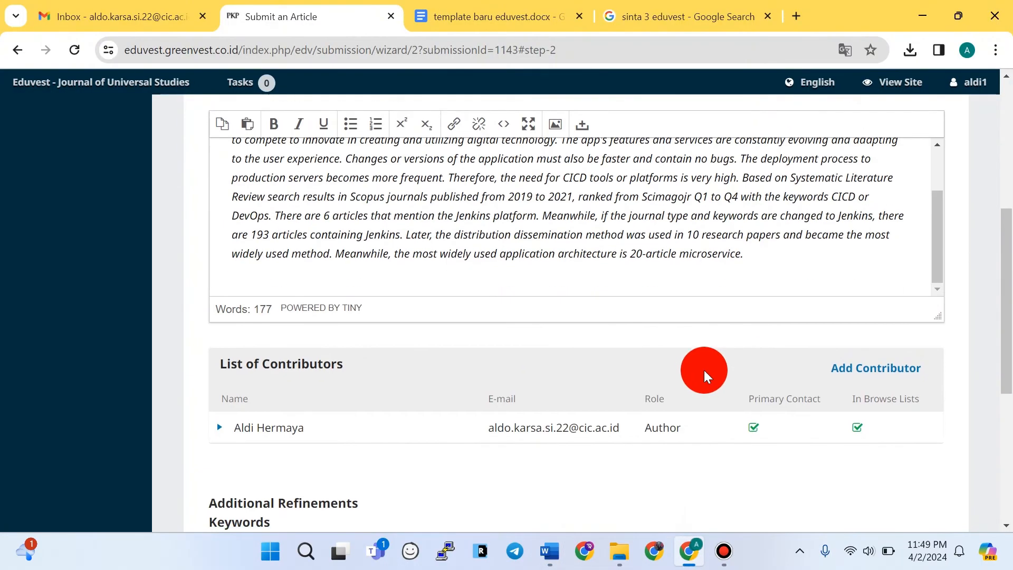
pyautogui.scroll(-4, 575, 364)
pyautogui.scroll(3, 977, 294)
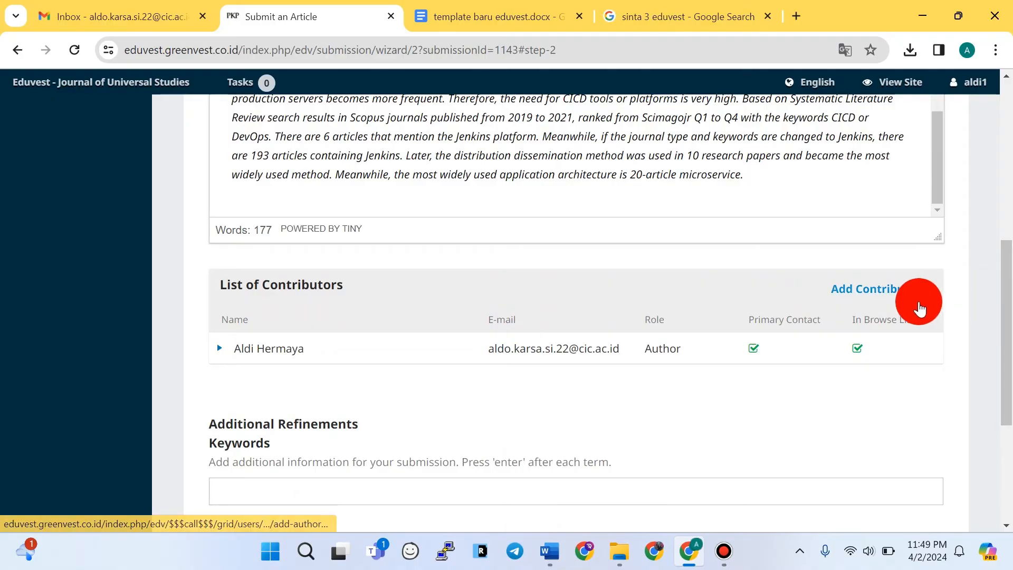
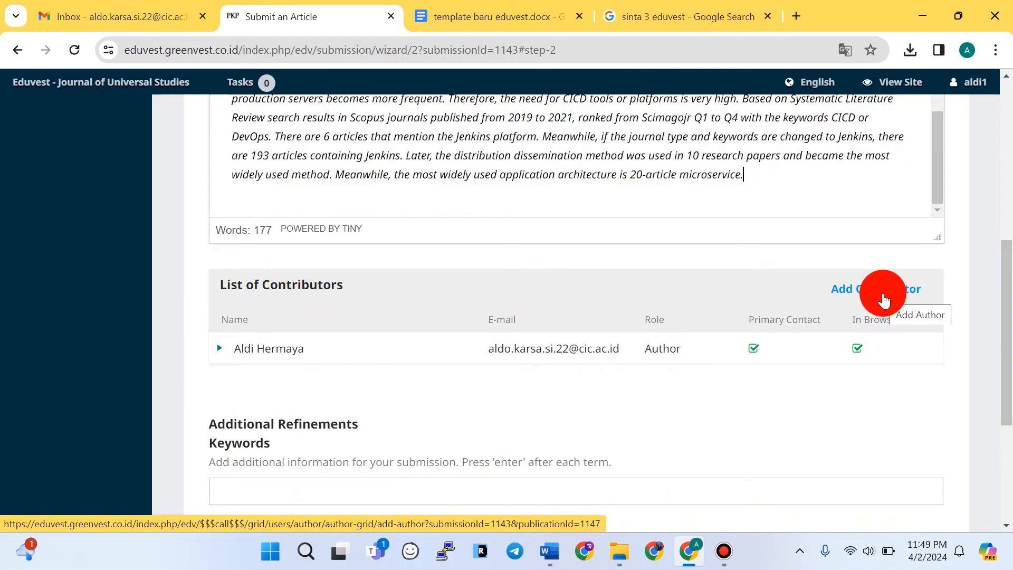
pyautogui.click(883, 299)
pyautogui.click(248, 172)
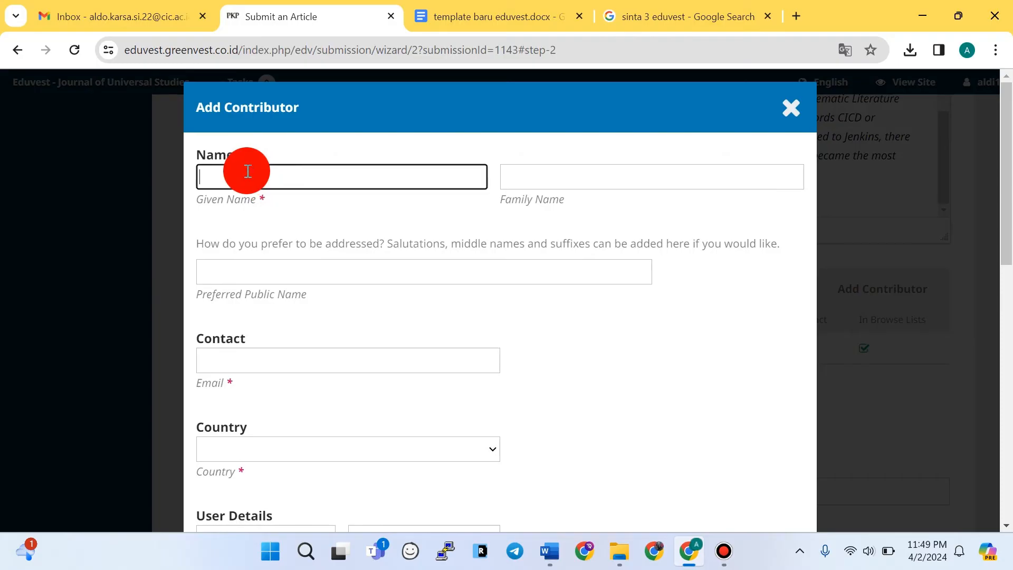
pyautogui.click(589, 174)
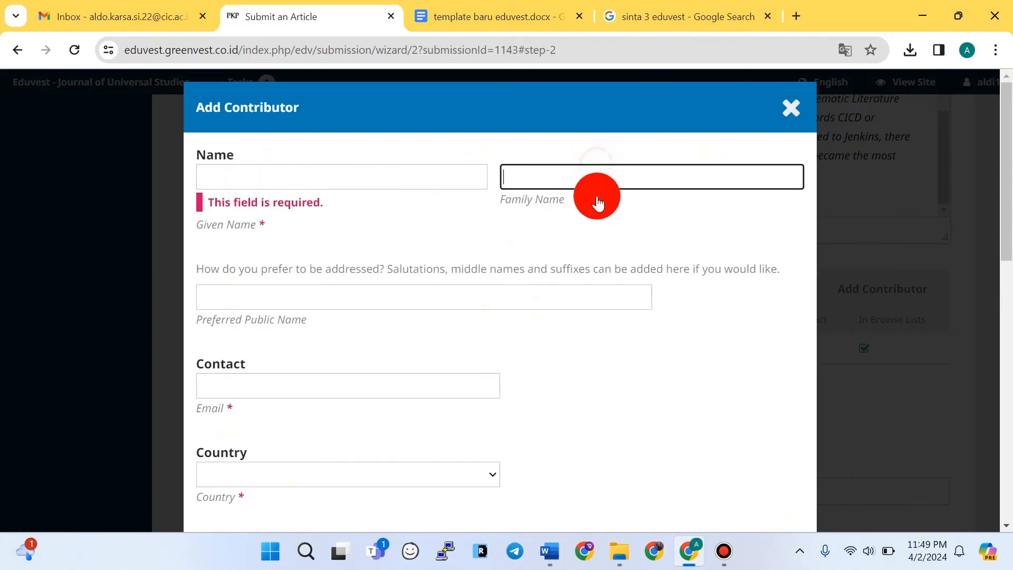
pyautogui.scroll(-1, 597, 203)
pyautogui.click(254, 306)
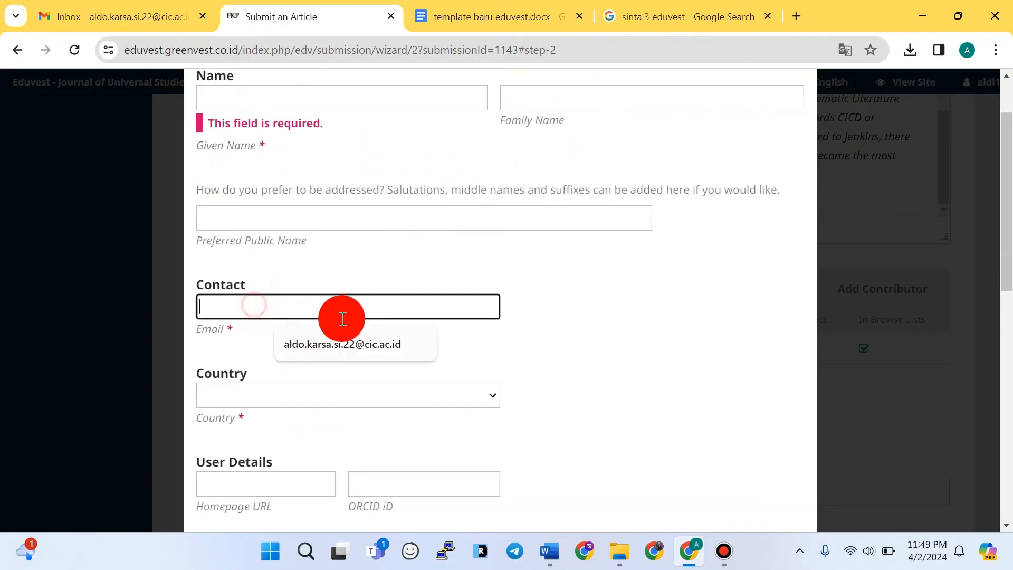
pyautogui.click(265, 390)
pyautogui.scroll(-4, 635, 372)
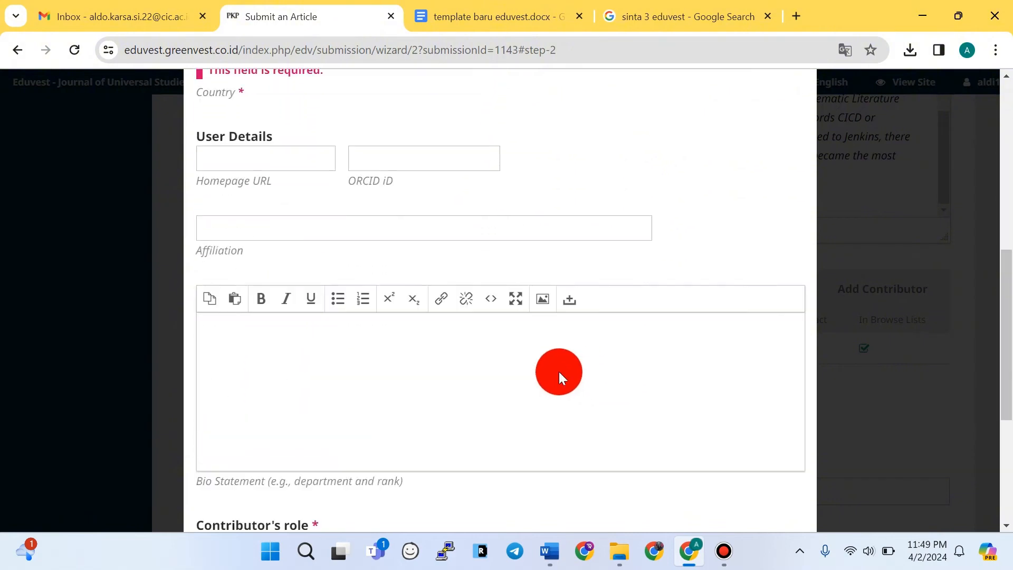
pyautogui.click(242, 208)
pyautogui.click(322, 349)
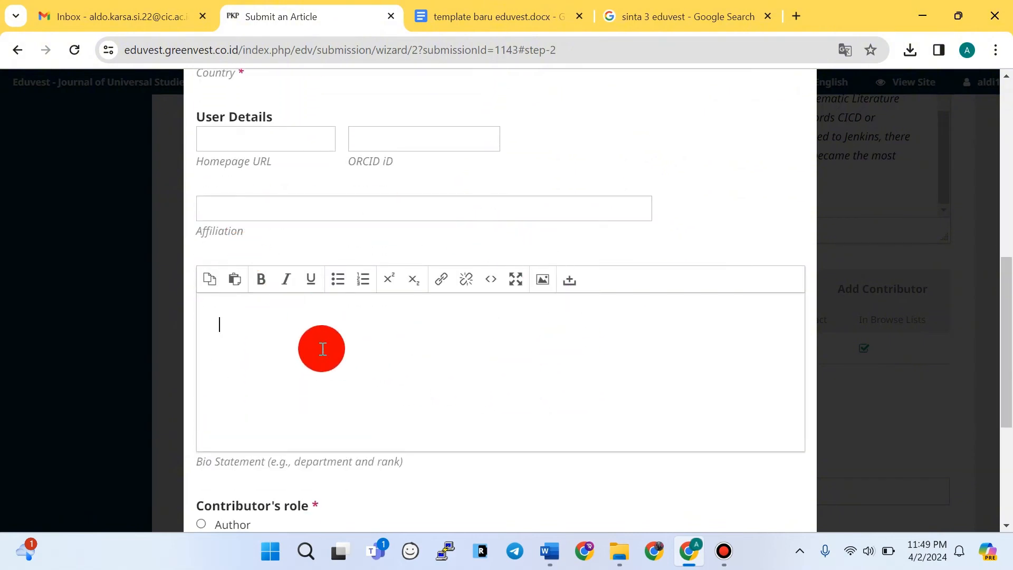
pyautogui.scroll(-2, 322, 348)
pyautogui.scroll(3, 341, 346)
pyautogui.click(220, 282)
pyautogui.scroll(-2, 323, 296)
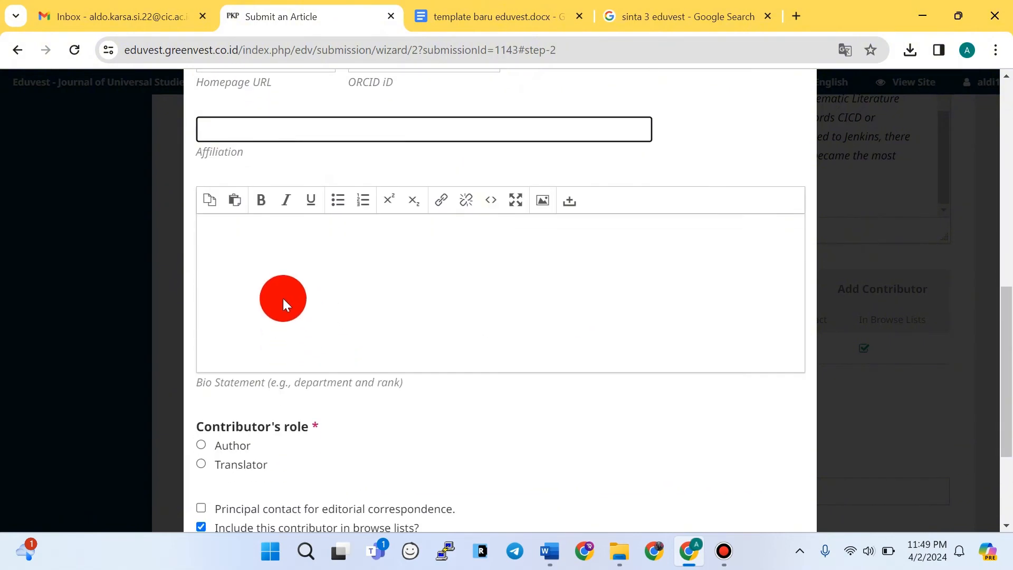
pyautogui.scroll(-1, 306, 298)
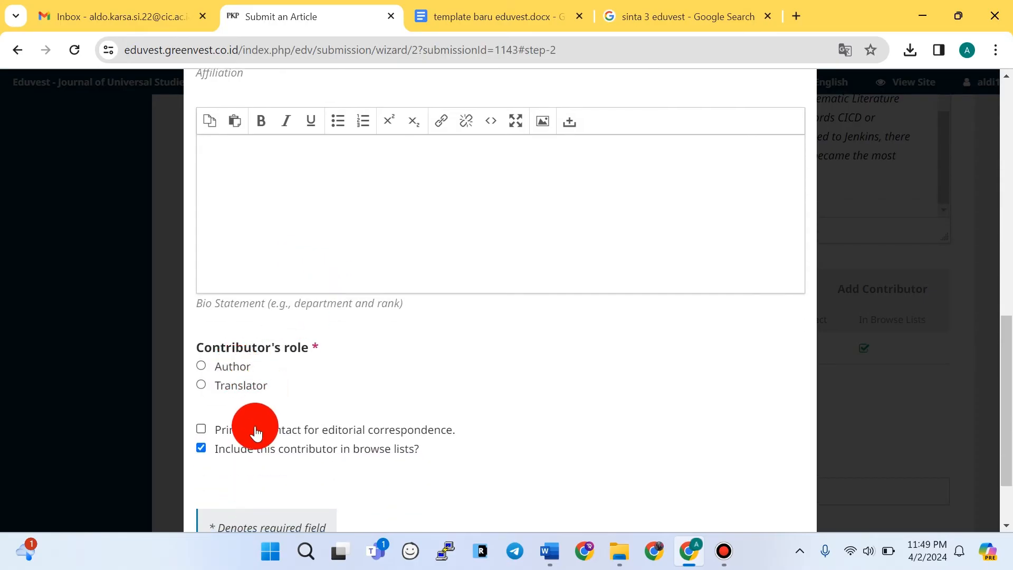
# - Mark the new contributor as principal contact, try to save the blank form and close it, discarding the changes
pyautogui.click(253, 437)
pyautogui.scroll(-1, 295, 465)
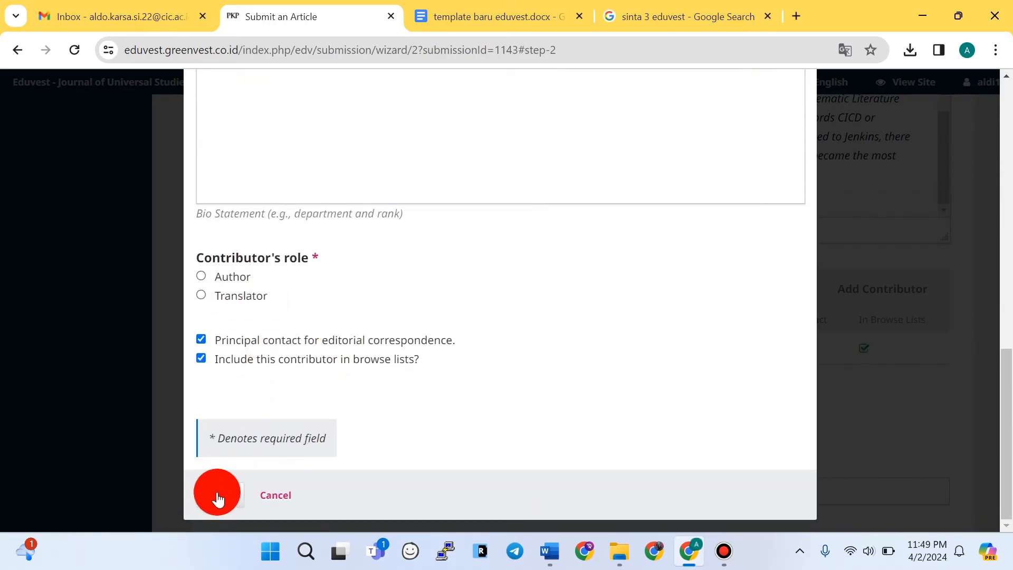
pyautogui.click(216, 492)
pyautogui.scroll(2, 790, 177)
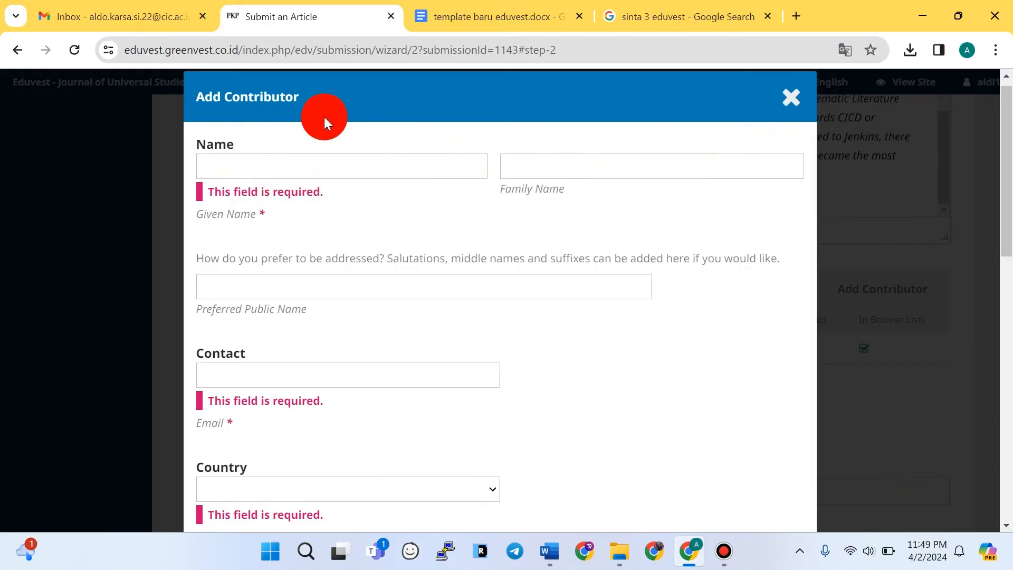
pyautogui.click(786, 97)
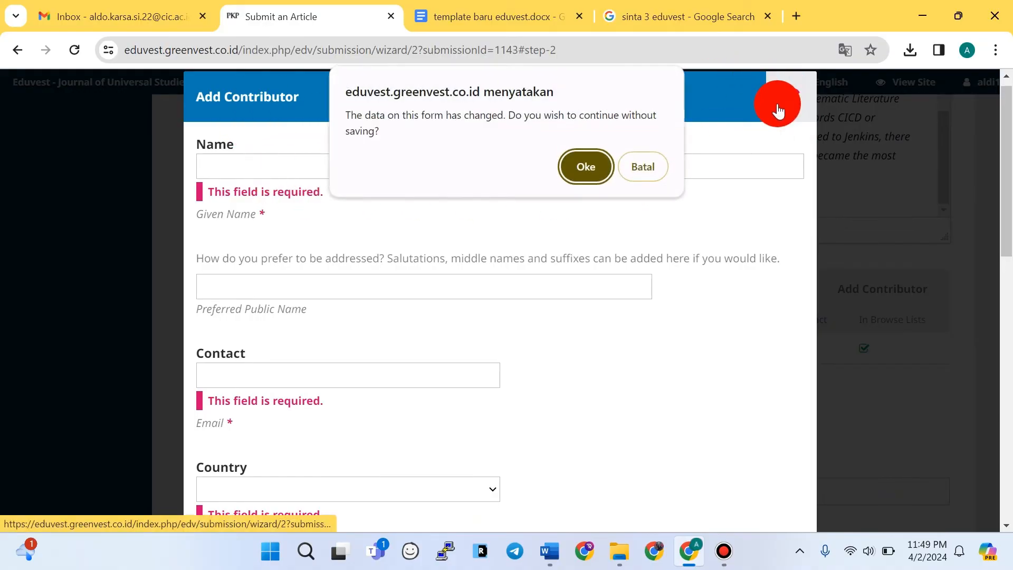
pyautogui.click(585, 166)
# - Copy the first keyword, Review Analysis, from the Word document into the submission's Keywords field in Chrome
pyautogui.scroll(-3, 641, 235)
pyautogui.scroll(-2, 635, 232)
pyautogui.click(296, 255)
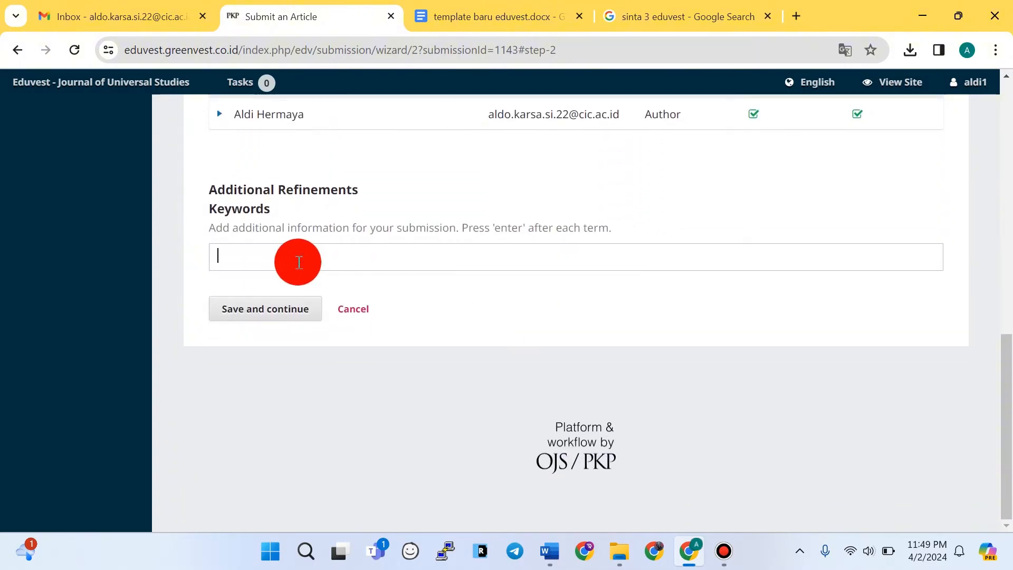
pyautogui.hotkey('alt', 'Tab')
pyautogui.scroll(-1, 535, 350)
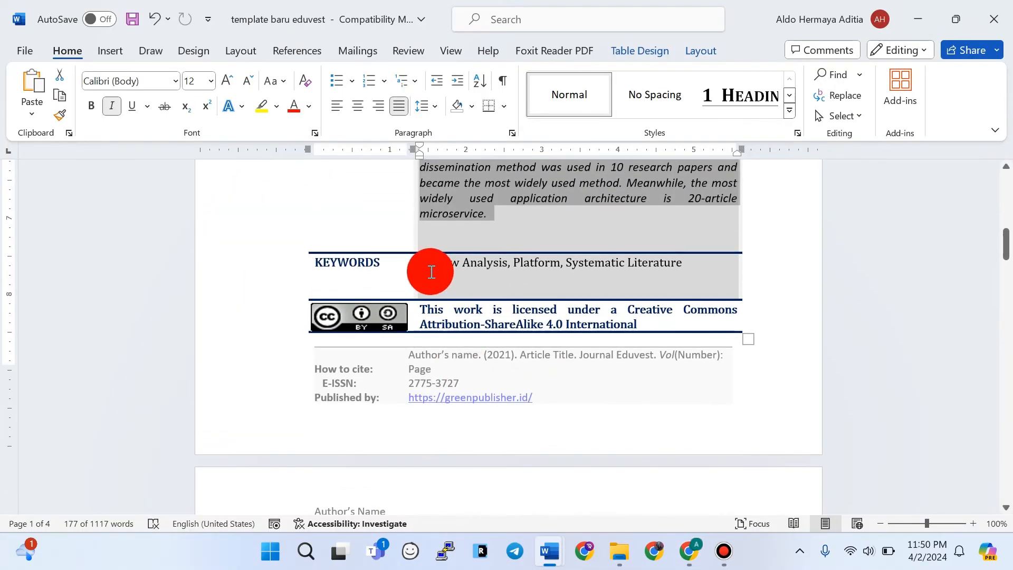
pyautogui.moveTo(686, 262)
pyautogui.mouseDown()
pyautogui.moveTo(461, 263)
pyautogui.moveTo(696, 264)
pyautogui.mouseUp()
pyautogui.hotkey('alt', 'Tab')
pyautogui.write('Review Analysis')
# - Copy the second keyword, Platform, from the Word document and add it to the submission's Keywords
pyautogui.hotkey('alt', 'Tab')
pyautogui.hotkey('ctrl', 'c')
pyautogui.hotkey('alt', 'Tab')
pyautogui.hotkey('ctrl', 'v')
pyautogui.press('Return')
# - Copy the third keyword, Systematic Literature, from the Word document and add it to the submission's Keywords
pyautogui.hotkey('alt', 'Tab')
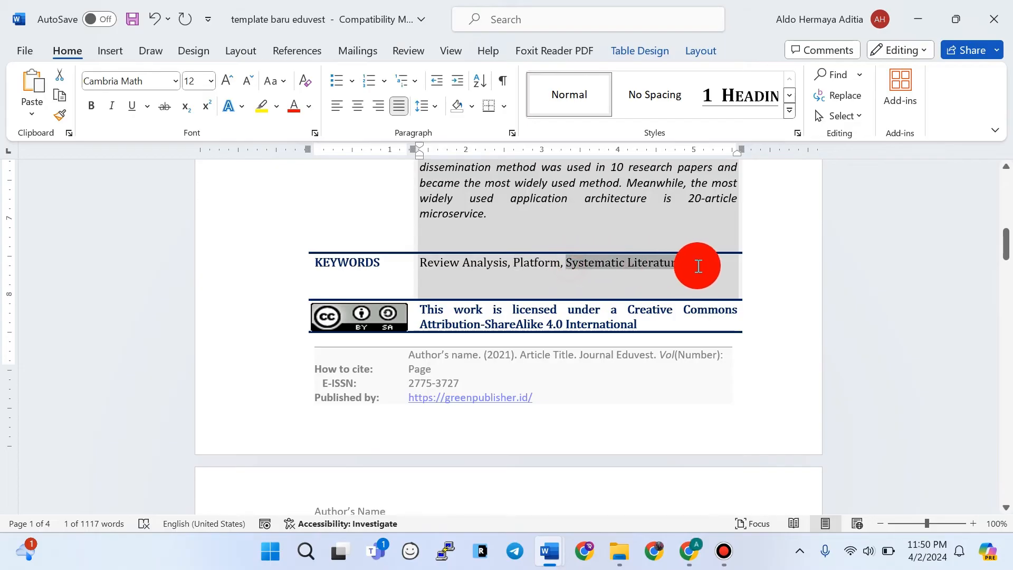
pyautogui.hotkey('ctrl', 'c')
pyautogui.hotkey('alt', 'Tab')
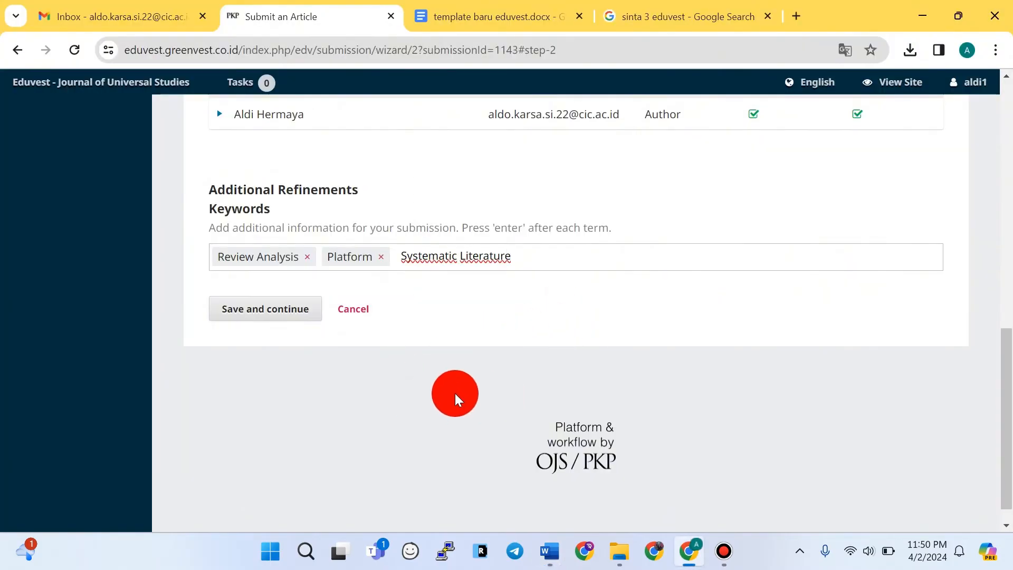
pyautogui.press('Return')
# - Review the entered metadata and save it to continue to the Confirmation stage
pyautogui.scroll(10, 673, 369)
pyautogui.scroll(-5, 907, 321)
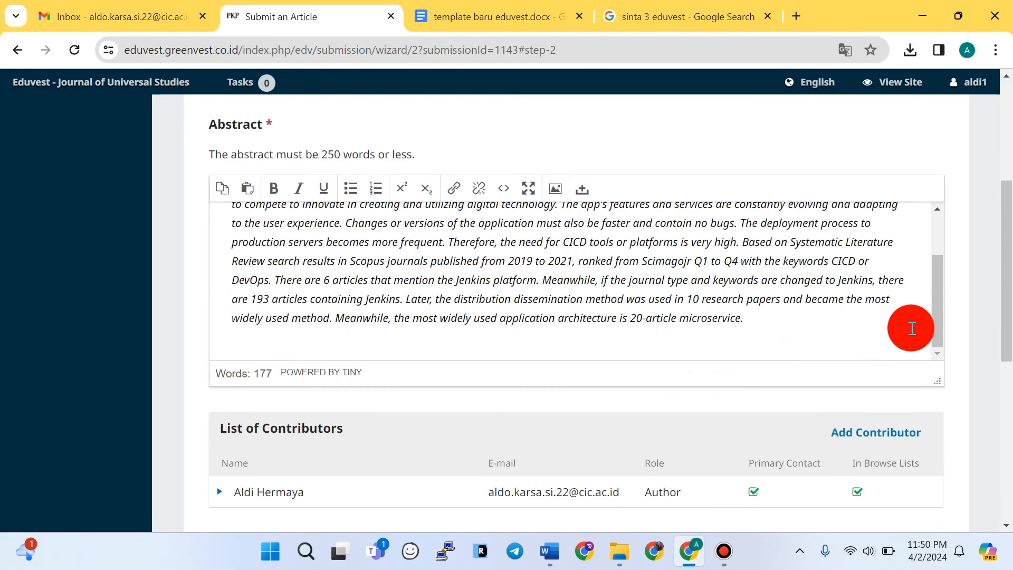
pyautogui.scroll(-6, 912, 328)
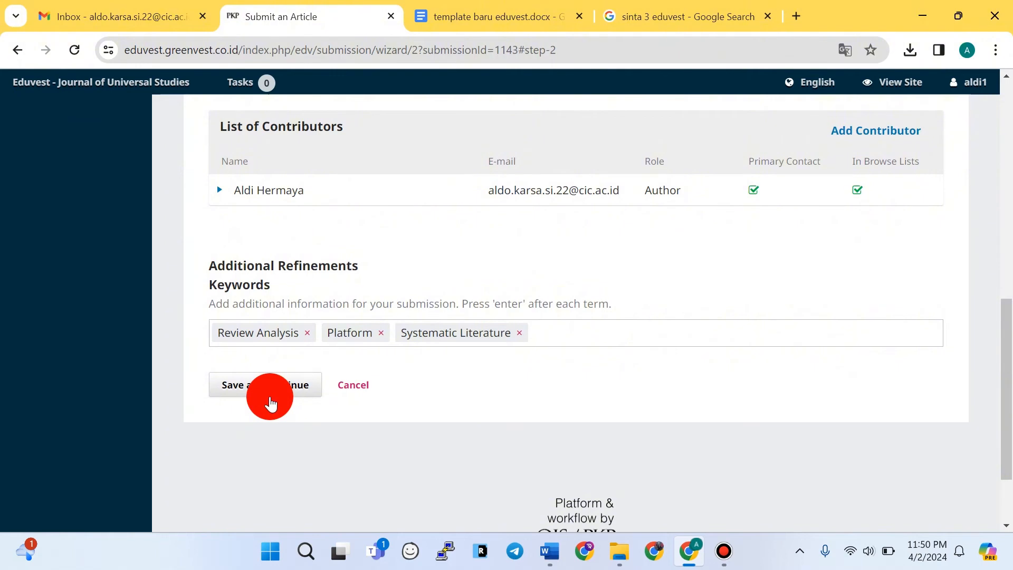
pyautogui.click(272, 388)
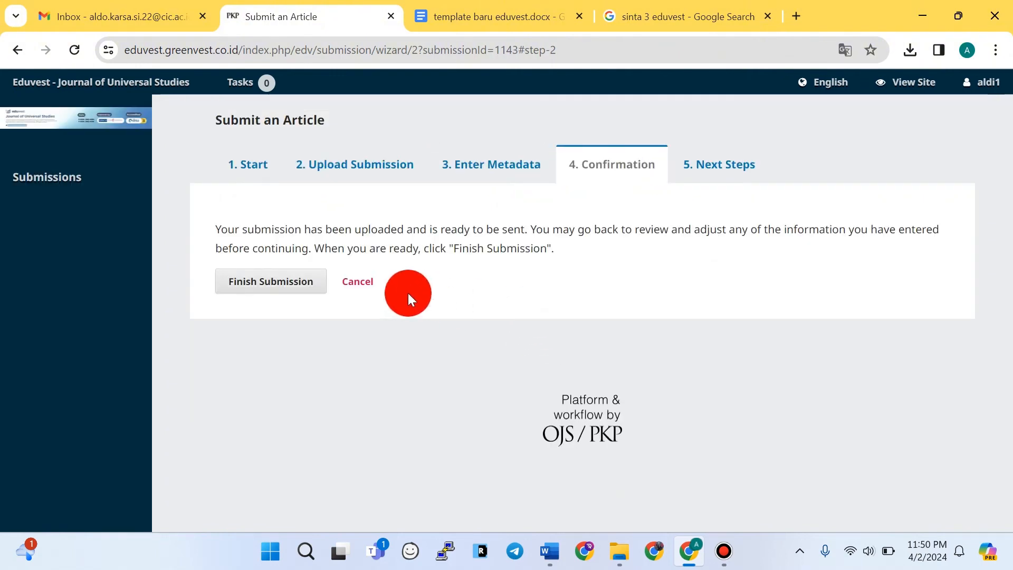
# - Finish the submission, confirm sending it to the journal and review the completion page
pyautogui.click(270, 286)
pyautogui.click(350, 209)
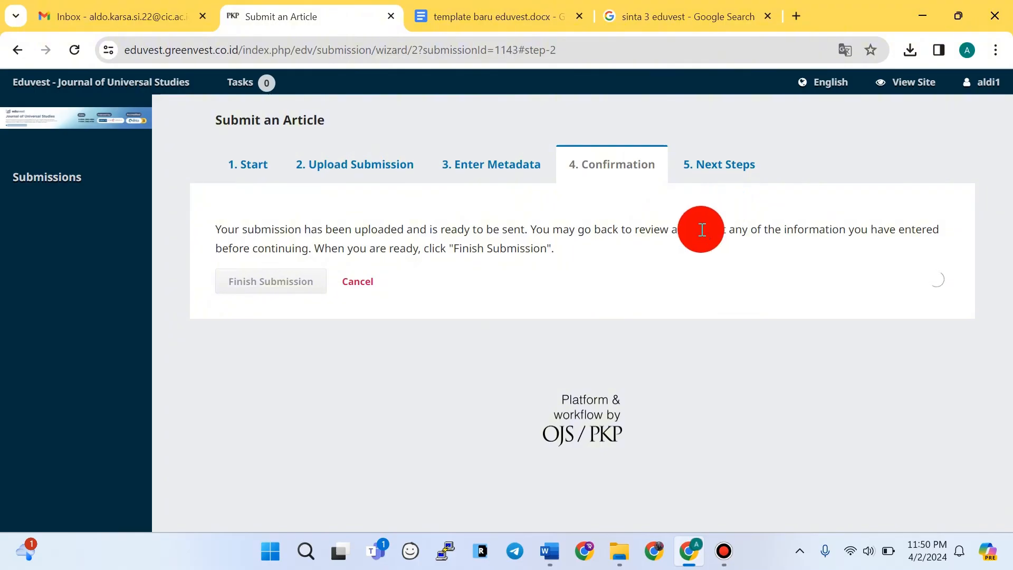
pyautogui.scroll(-3, 687, 243)
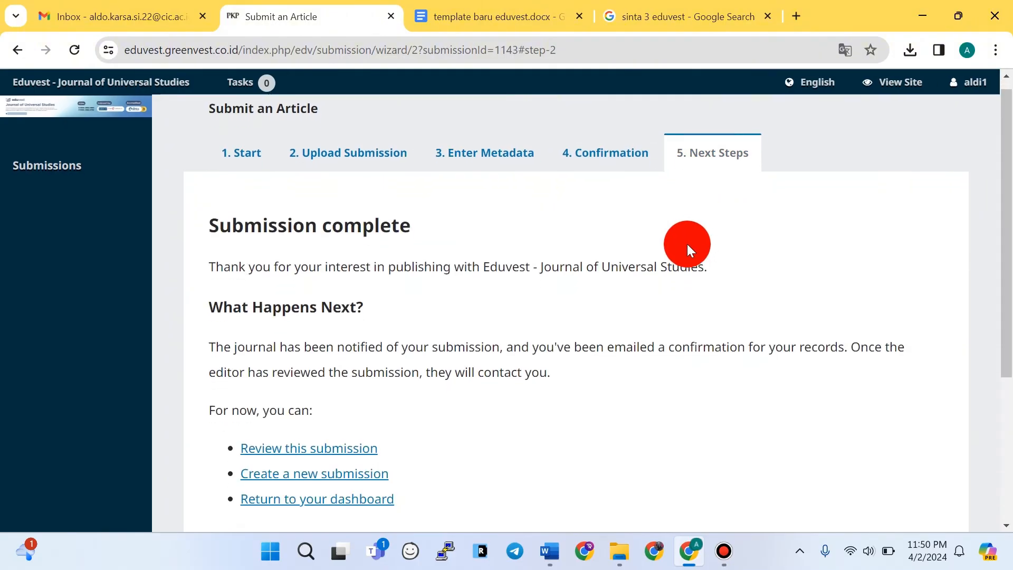
pyautogui.scroll(3, 467, 328)
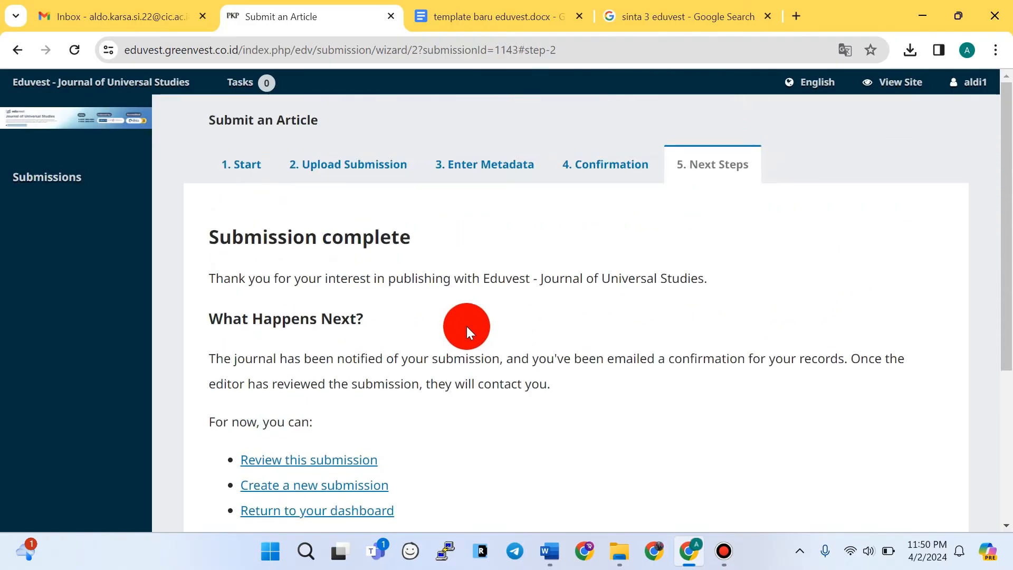
# - Open the finished submission for review and examine its submission files and pre-review discussions
pyautogui.scroll(-3, 294, 301)
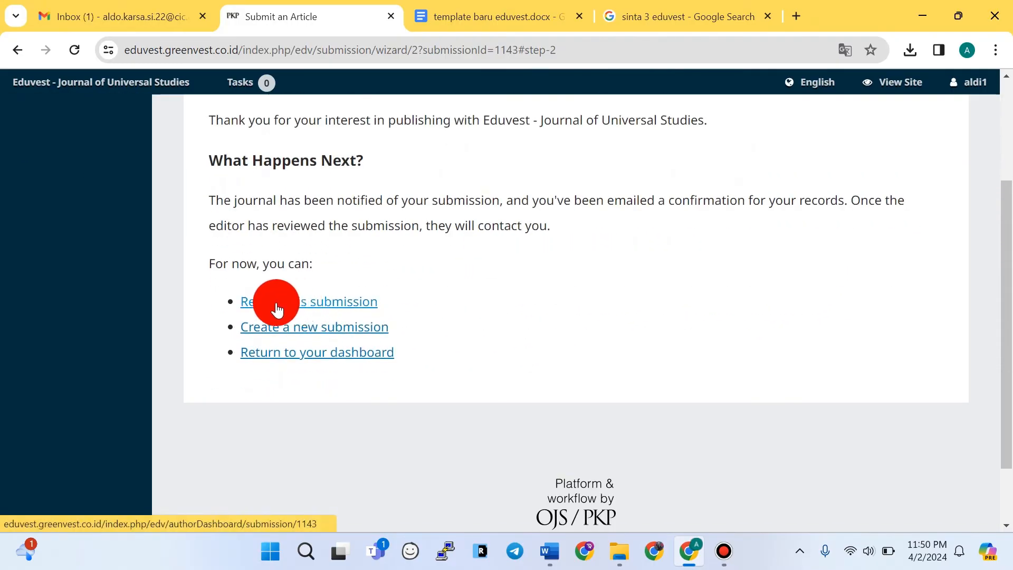
pyautogui.click(278, 310)
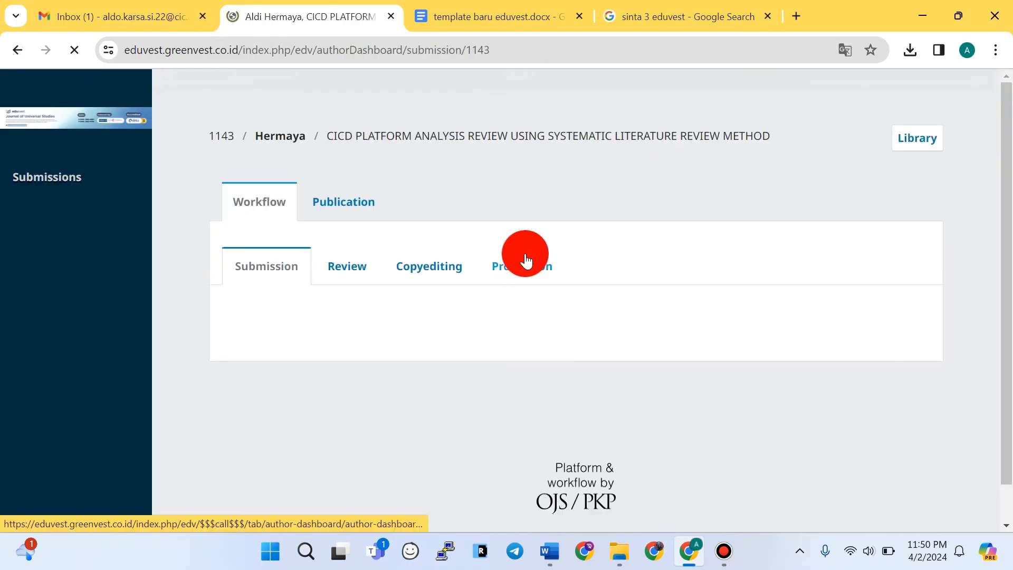
pyautogui.scroll(-1, 746, 283)
pyautogui.scroll(1, 498, 335)
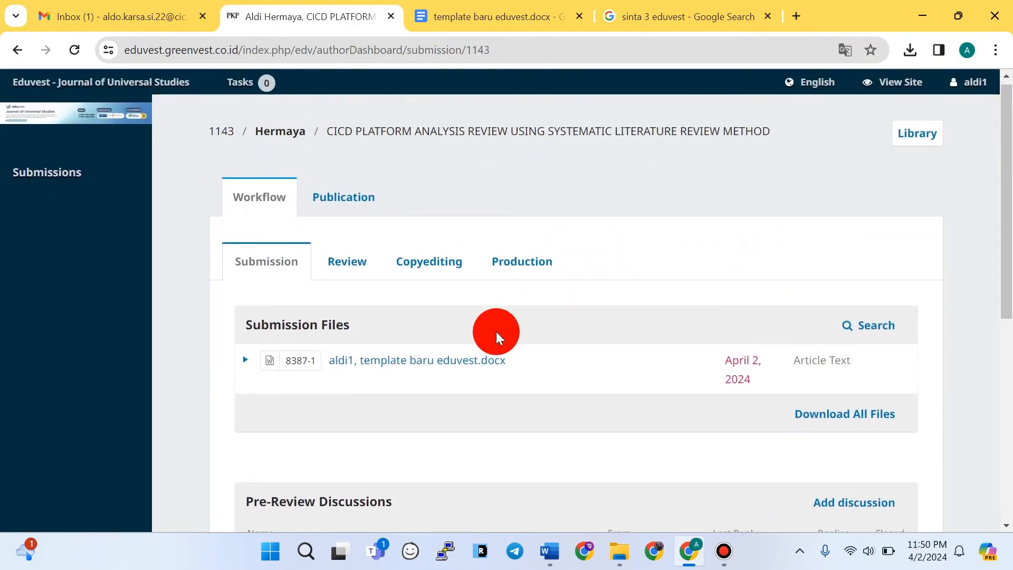
pyautogui.scroll(-3, 536, 302)
pyautogui.scroll(3, 559, 297)
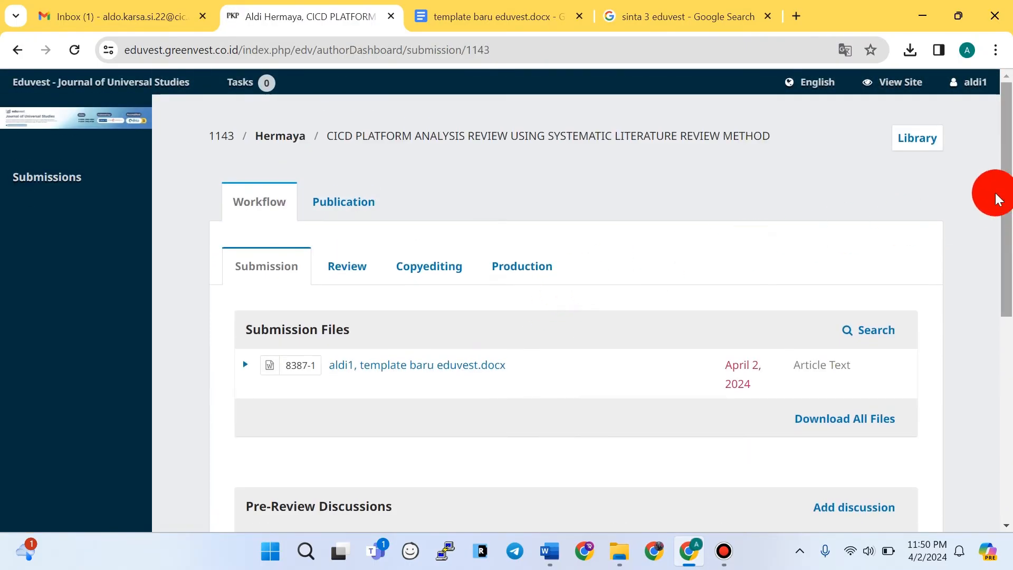
pyautogui.scroll(-3, 694, 243)
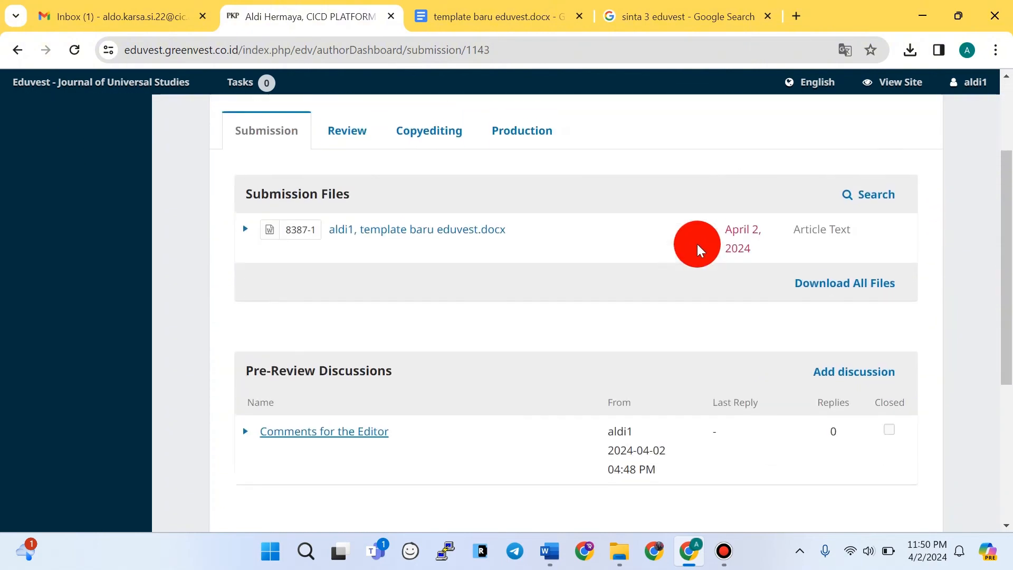
pyautogui.scroll(3, 527, 248)
pyautogui.scroll(-1, 413, 243)
pyautogui.scroll(1, 337, 252)
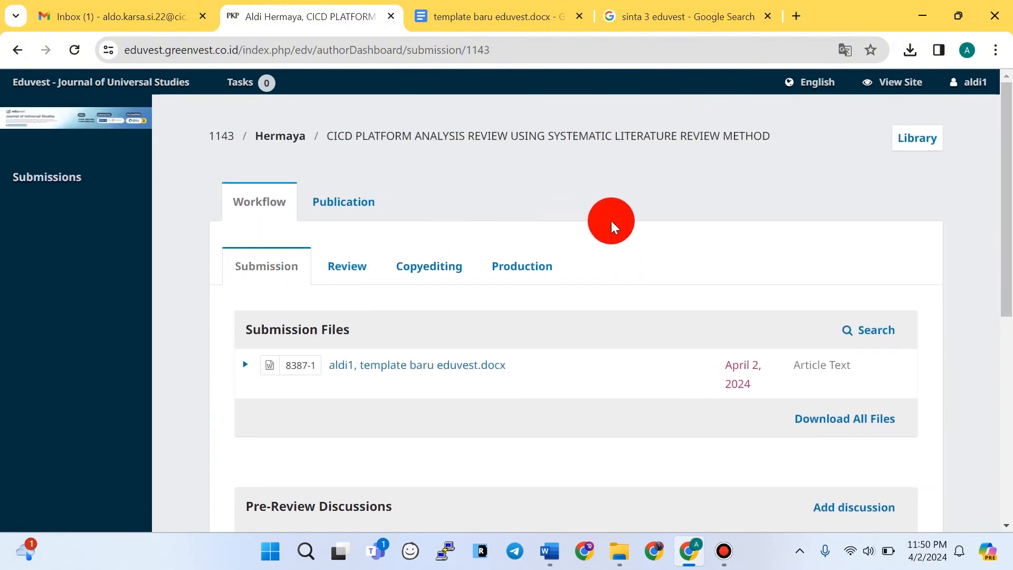
pyautogui.scroll(-2, 739, 221)
pyautogui.scroll(2, 739, 237)
pyautogui.scroll(-2, 528, 254)
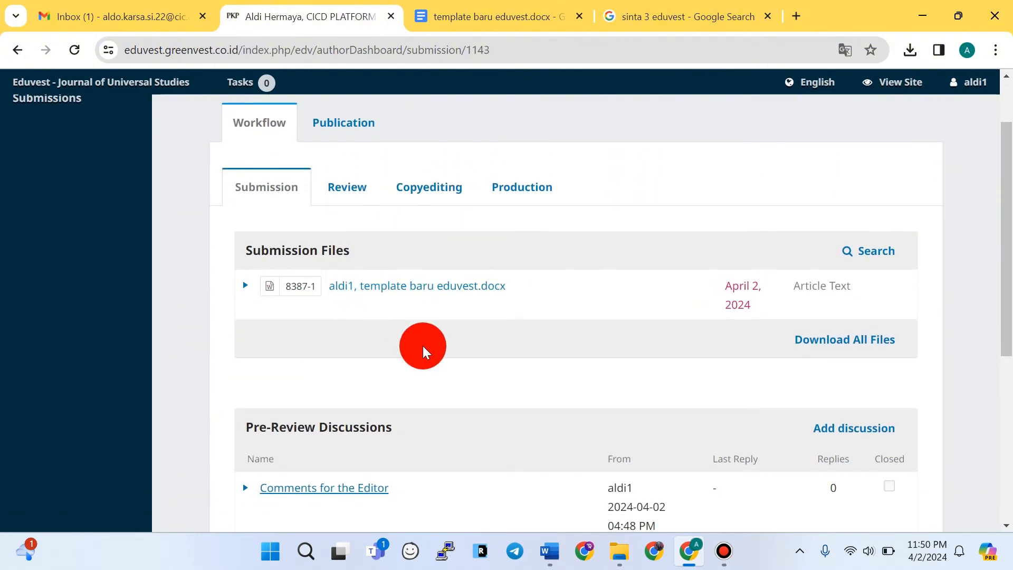
# - Check the submission's Review, Copyediting and Production stages, and return to the Submission stage to look over its contents
pyautogui.click(346, 197)
pyautogui.click(428, 201)
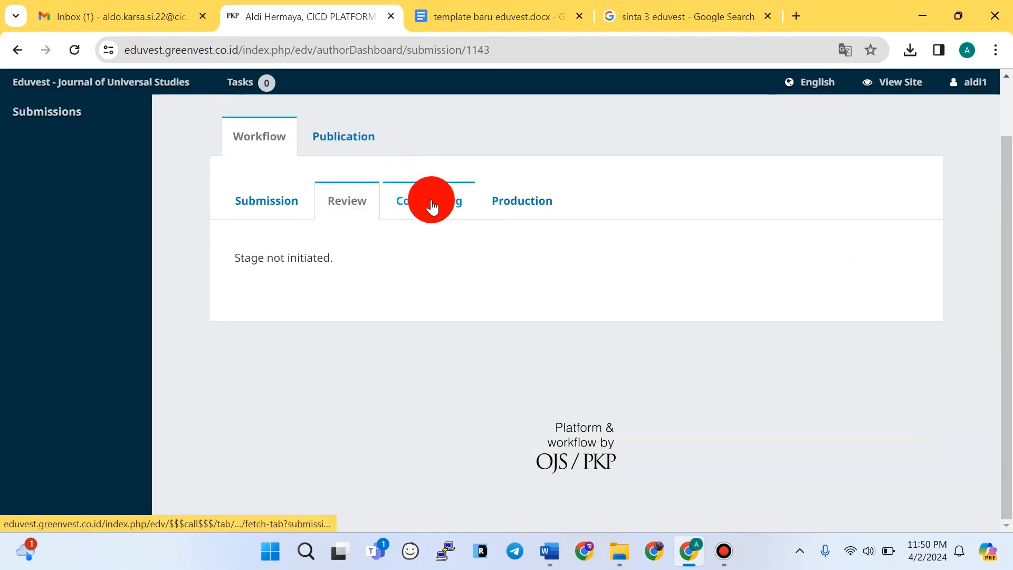
pyautogui.click(539, 213)
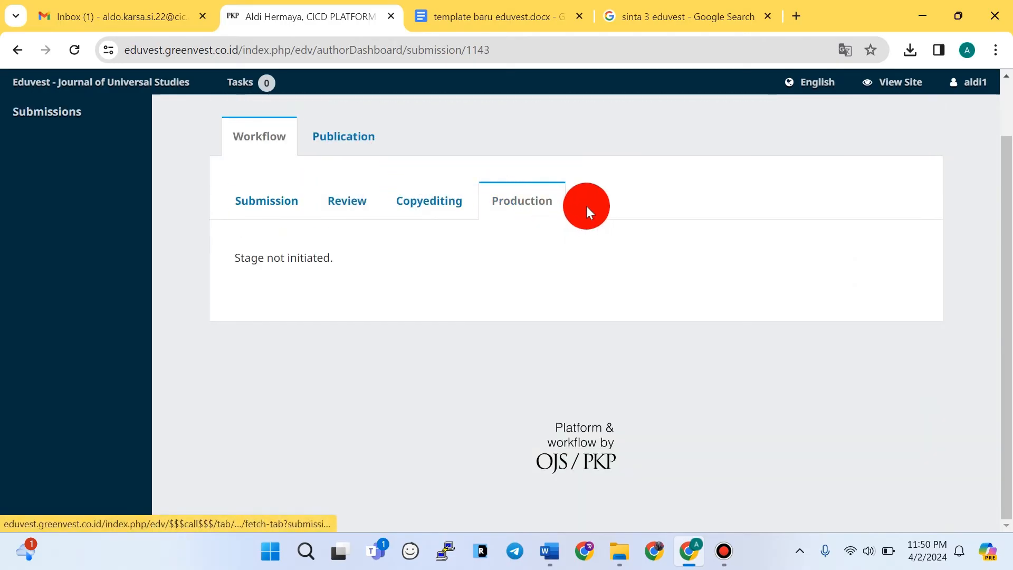
pyautogui.click(254, 206)
pyautogui.scroll(-3, 763, 248)
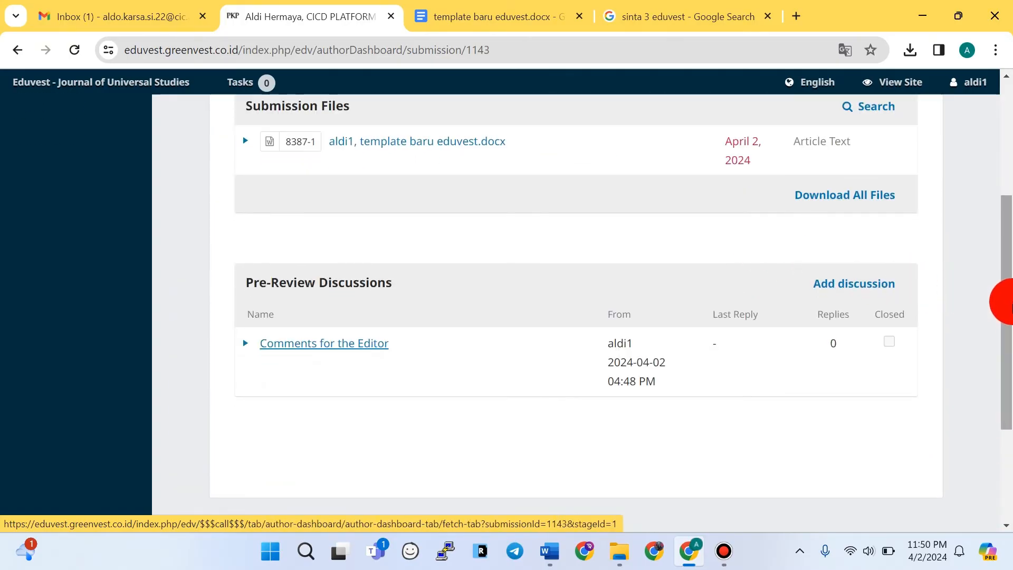
pyautogui.scroll(-1, 1005, 301)
pyautogui.scroll(5, 1002, 256)
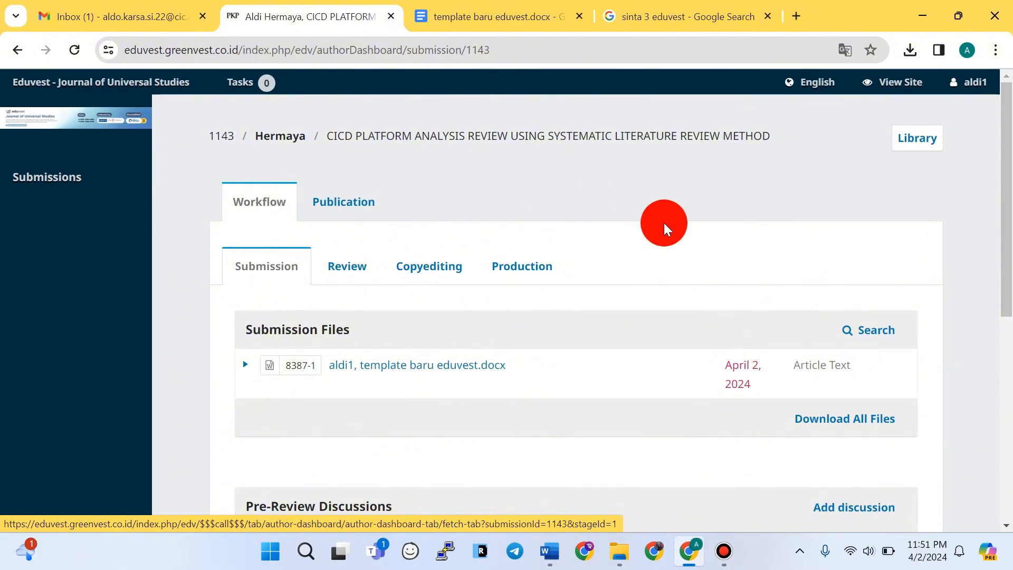
pyautogui.scroll(-4, 665, 228)
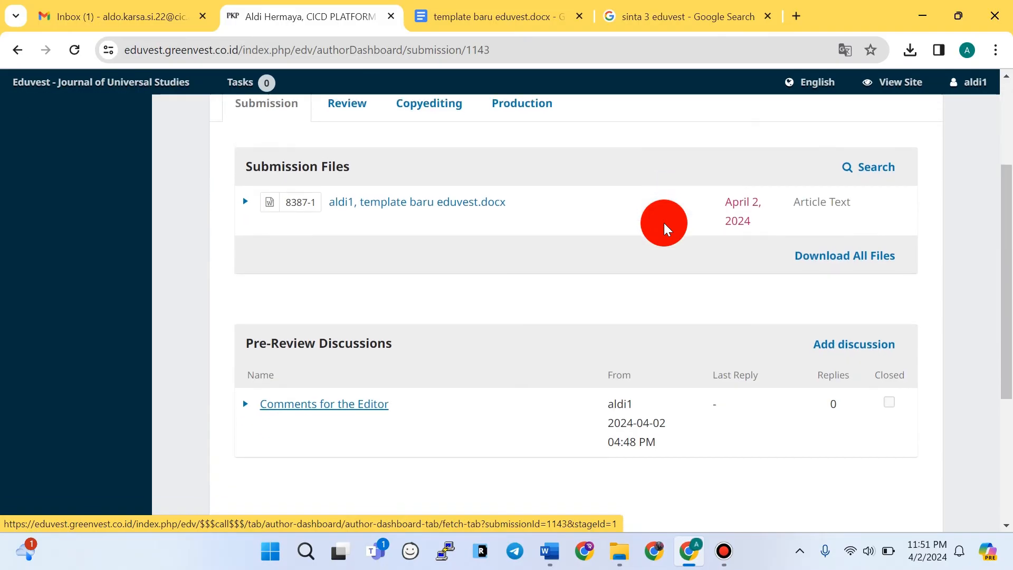
pyautogui.scroll(4, 665, 228)
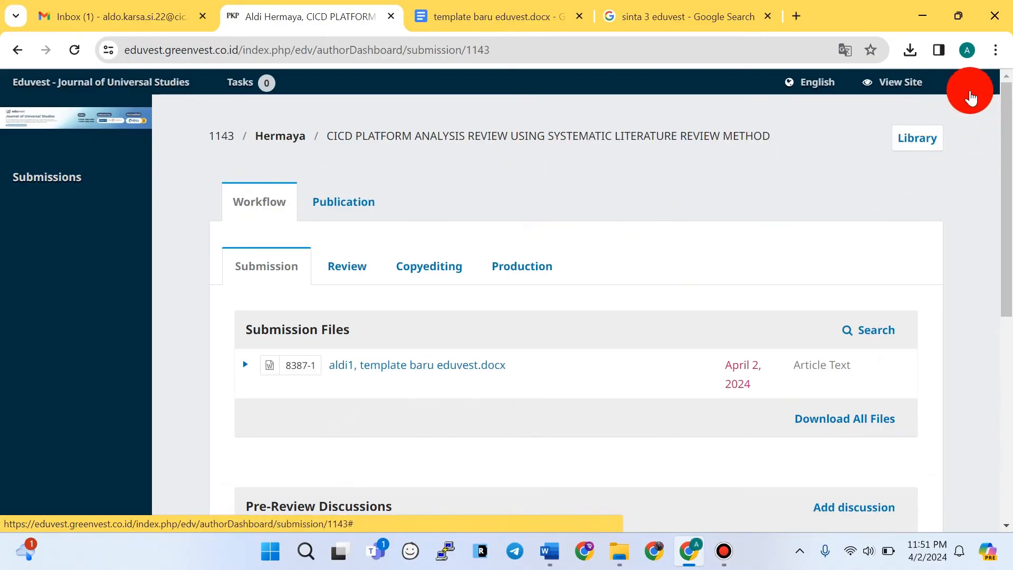
# - Log out of the Eduvest journal account
pyautogui.click(967, 85)
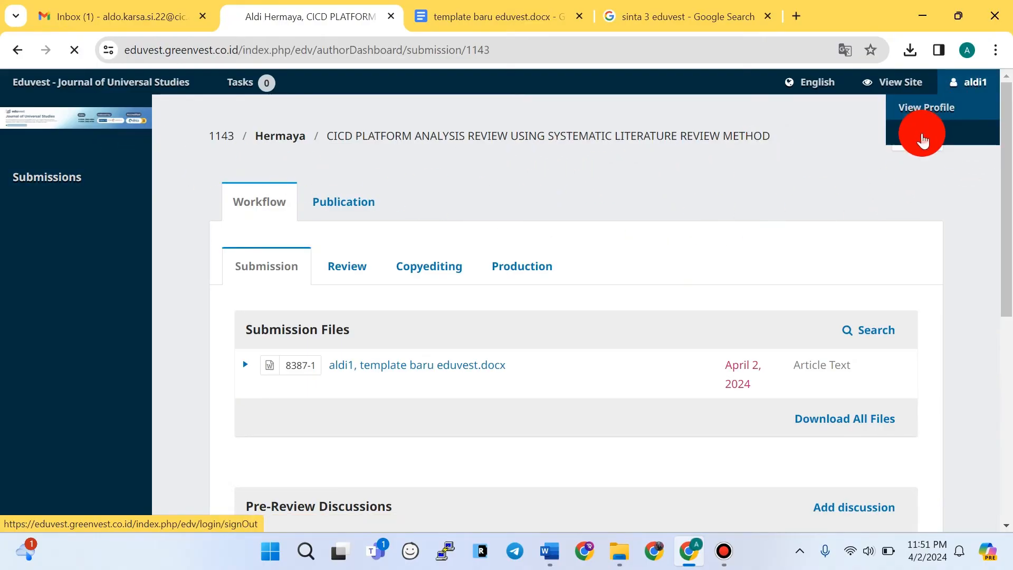
pyautogui.scroll(-1, 340, 298)
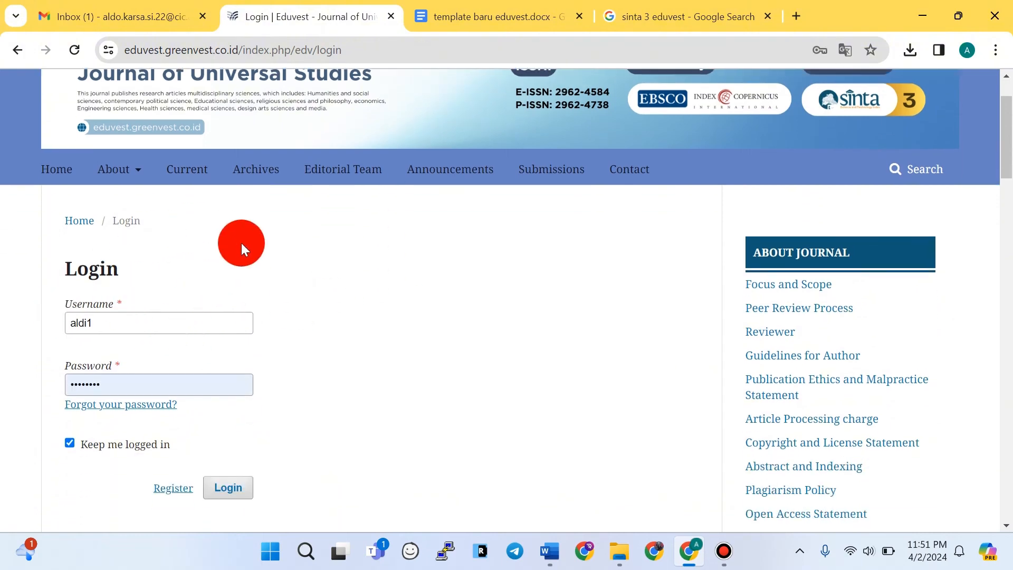
pyautogui.scroll(-1, 261, 259)
pyautogui.scroll(1, 261, 259)
pyautogui.scroll(-1, 150, 266)
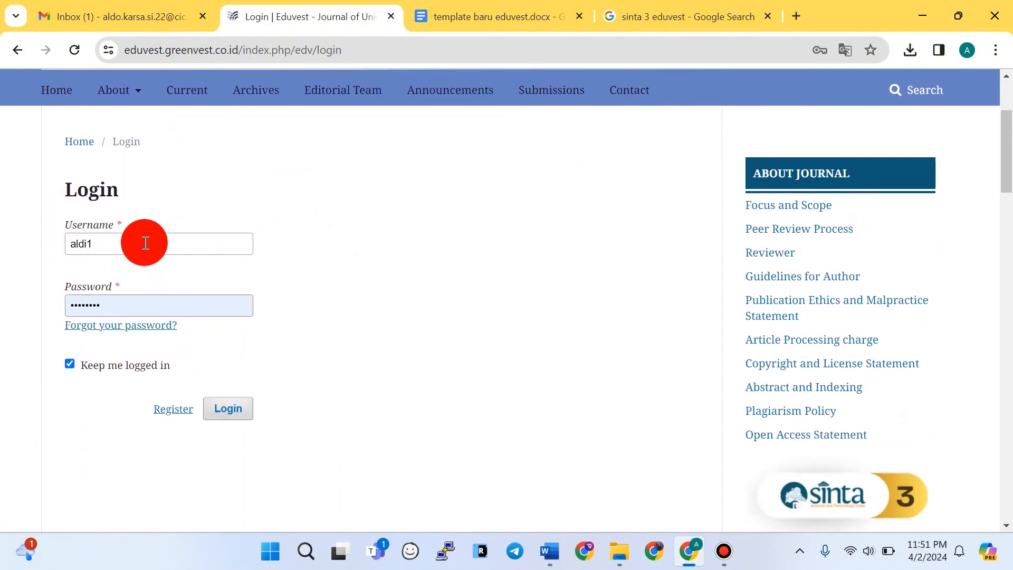
# - Log back in with the prefilled username and password, dismiss the password warning and show the Submissions list
pyautogui.click(145, 243)
pyautogui.click(391, 211)
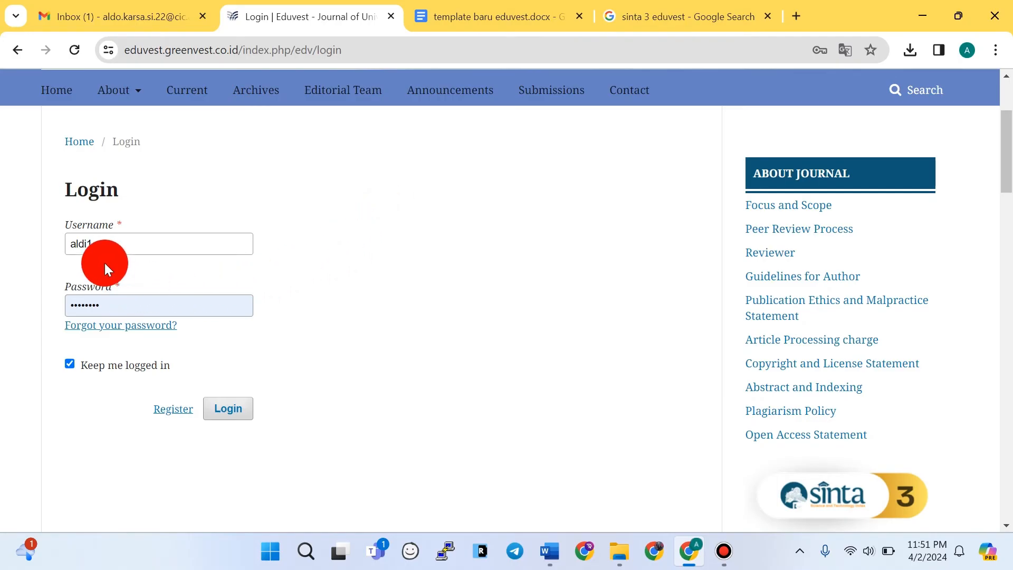
pyautogui.click(110, 245)
pyautogui.click(379, 253)
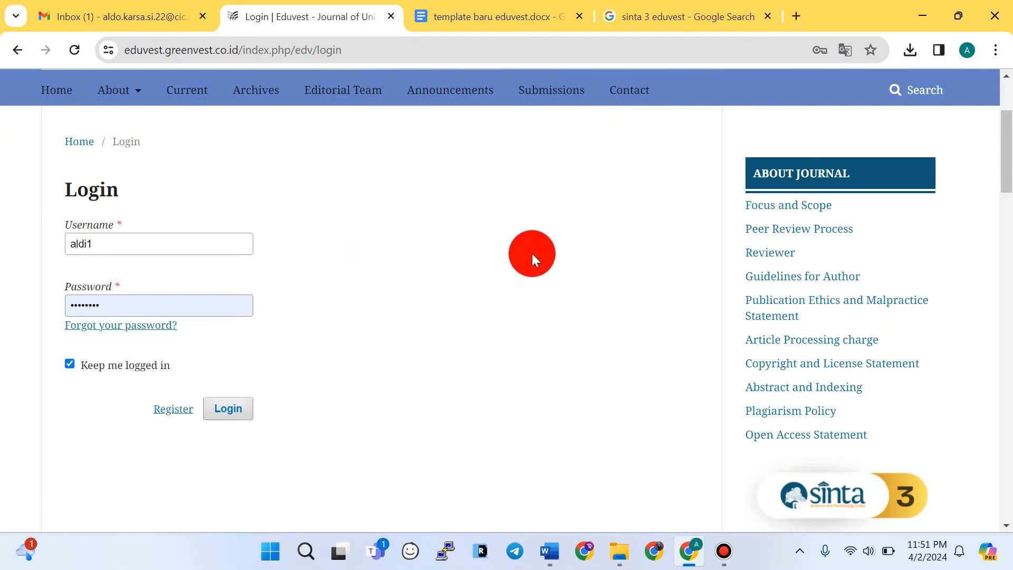
pyautogui.scroll(3, 532, 255)
pyautogui.scroll(-3, 461, 255)
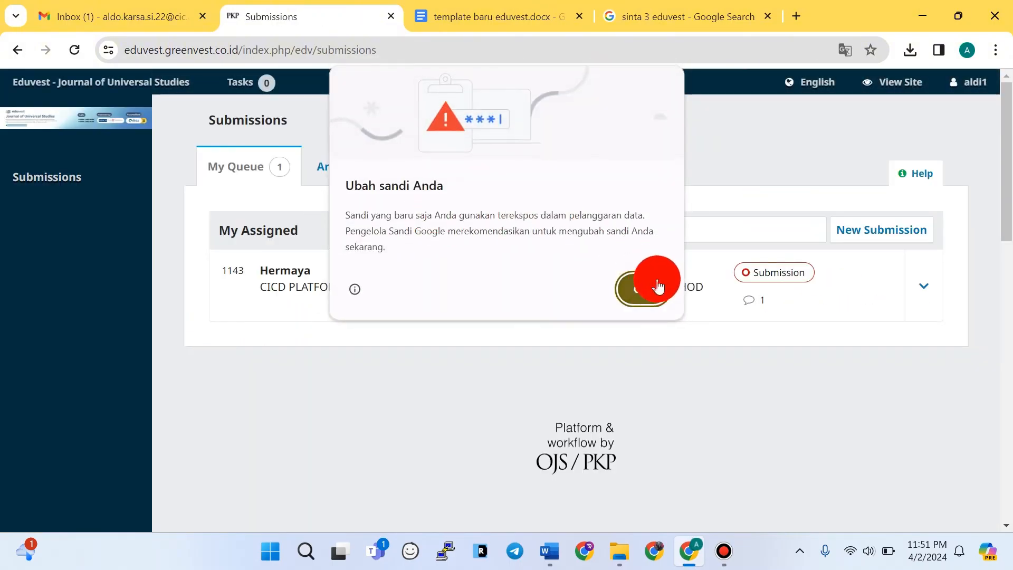
pyautogui.click(657, 286)
pyautogui.click(43, 182)
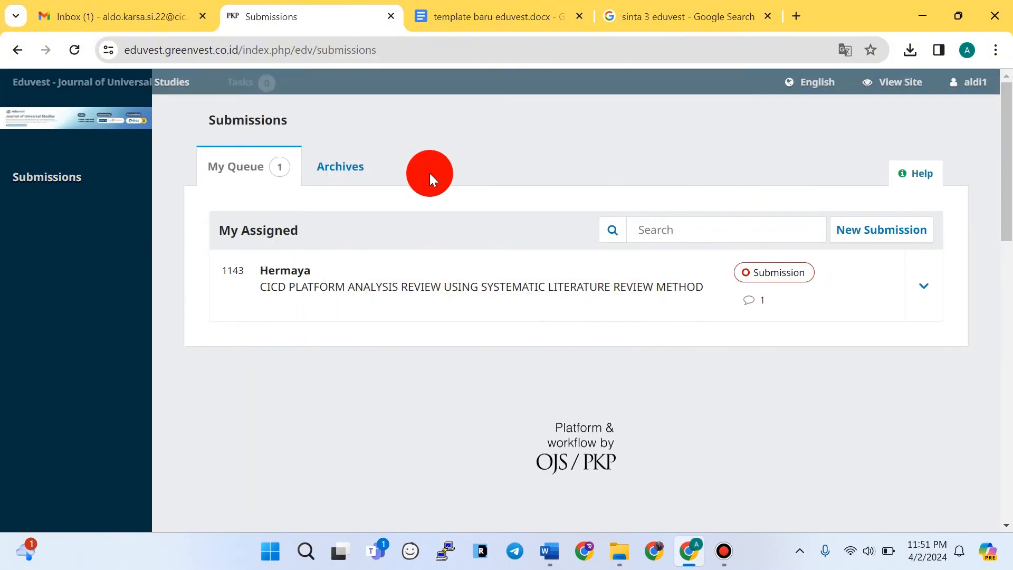
# - View the Start page of a new article submission and go back to the Submissions list
pyautogui.click(870, 232)
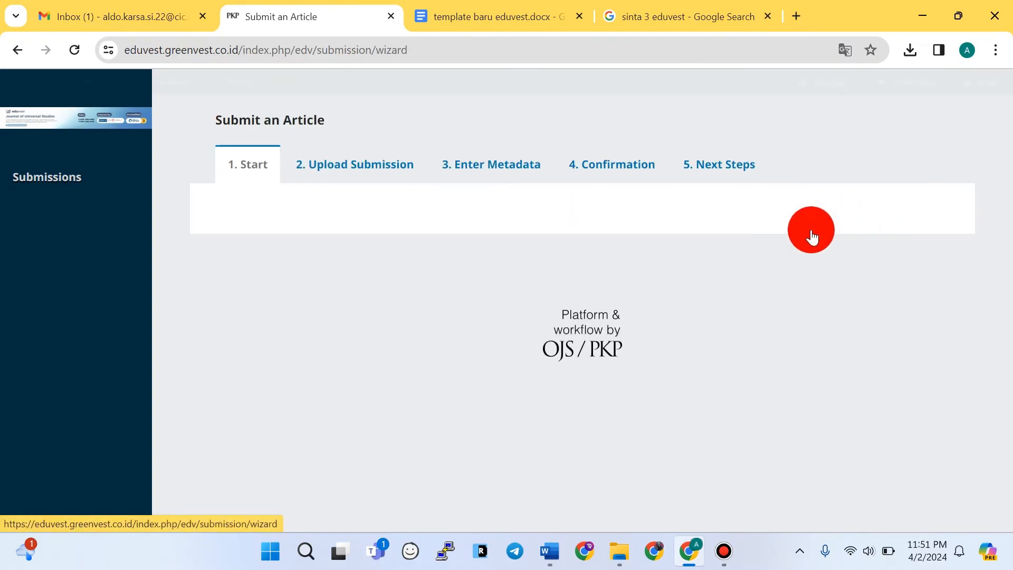
pyautogui.scroll(-4, 283, 290)
pyautogui.scroll(4, 276, 283)
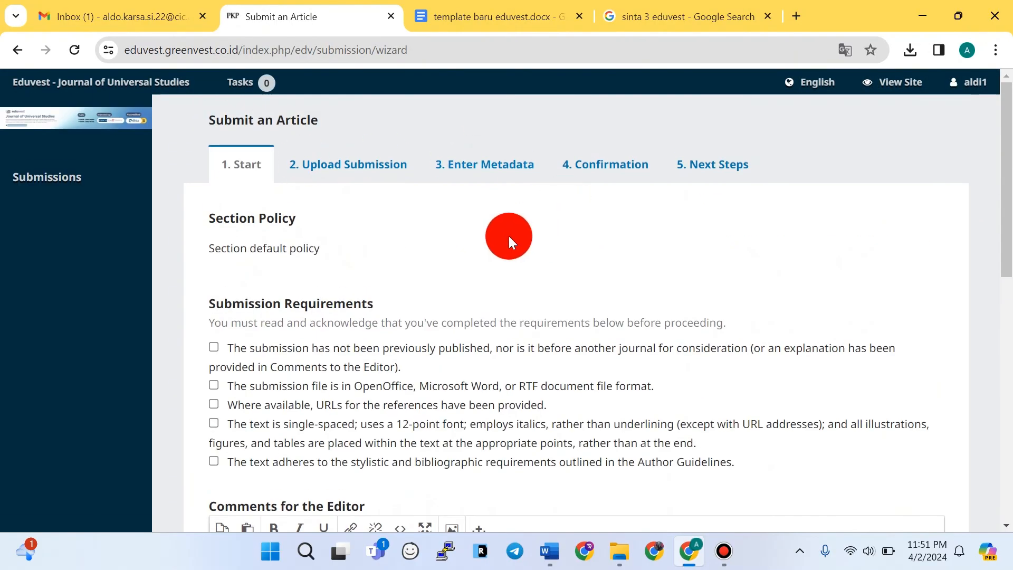
pyautogui.click(17, 53)
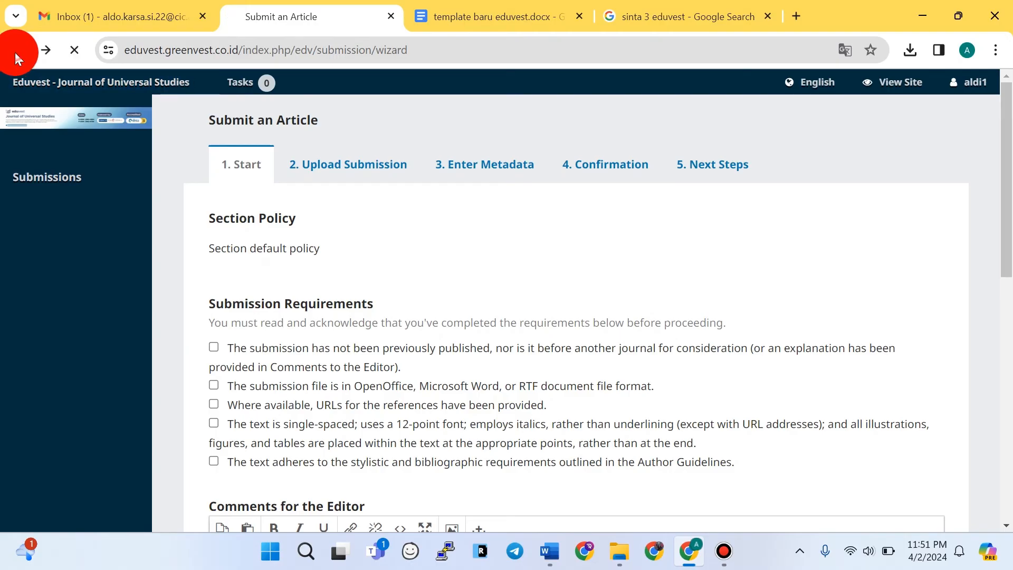
# - Log out of the journal account again and look over the login page
pyautogui.moveTo(958, 85)
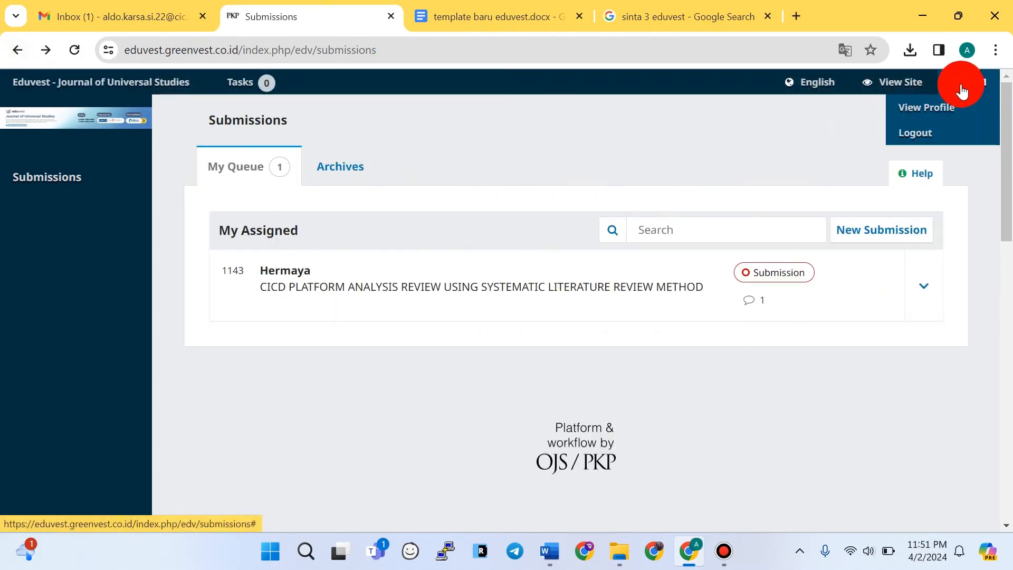
pyautogui.click(926, 140)
pyautogui.scroll(-3, 126, 316)
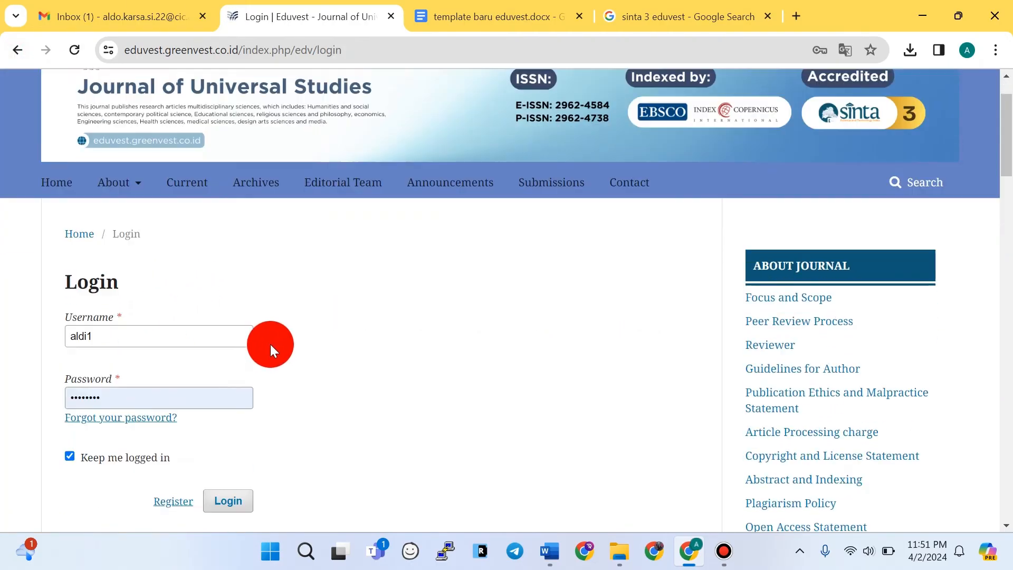
pyautogui.scroll(3, 334, 246)
pyautogui.scroll(-3, 335, 265)
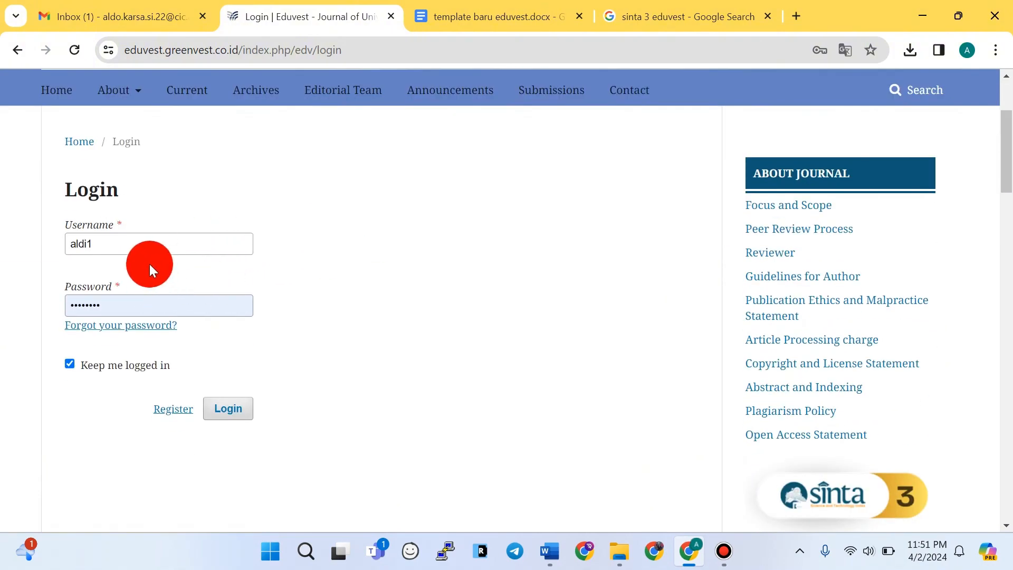
pyautogui.scroll(3, 466, 296)
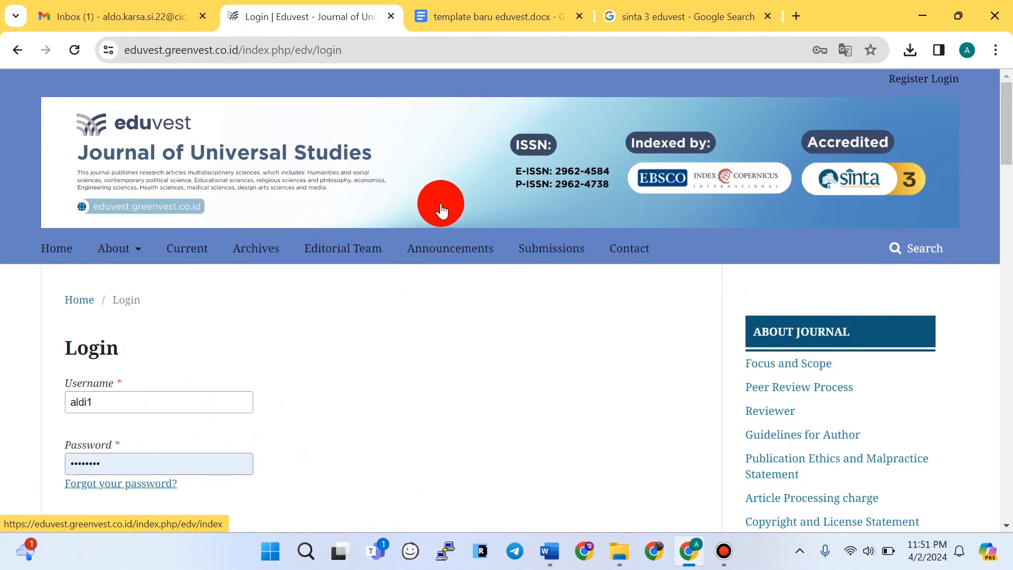
# - Switch to the template baru eduvest document in Word and highlight the author's e-mail address under the article title
pyautogui.moveTo(561, 549)
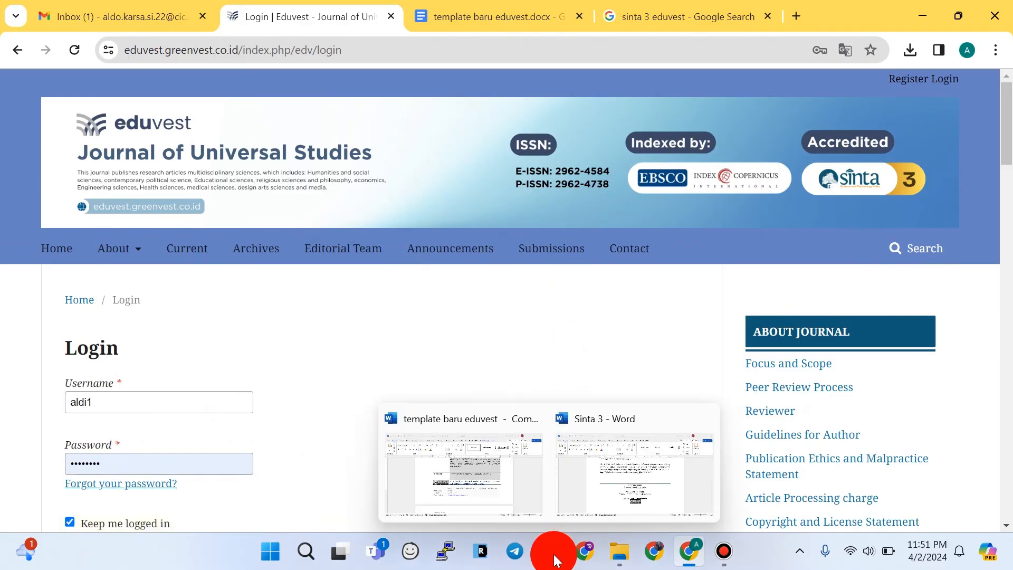
pyautogui.click(438, 477)
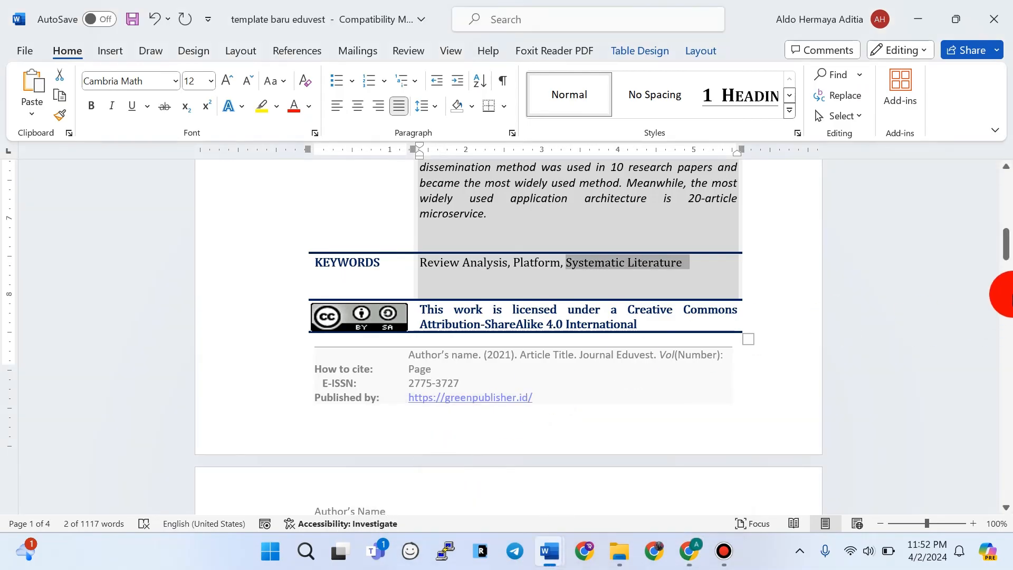
pyautogui.moveTo(1006, 237); pyautogui.dragTo(1004, 158)
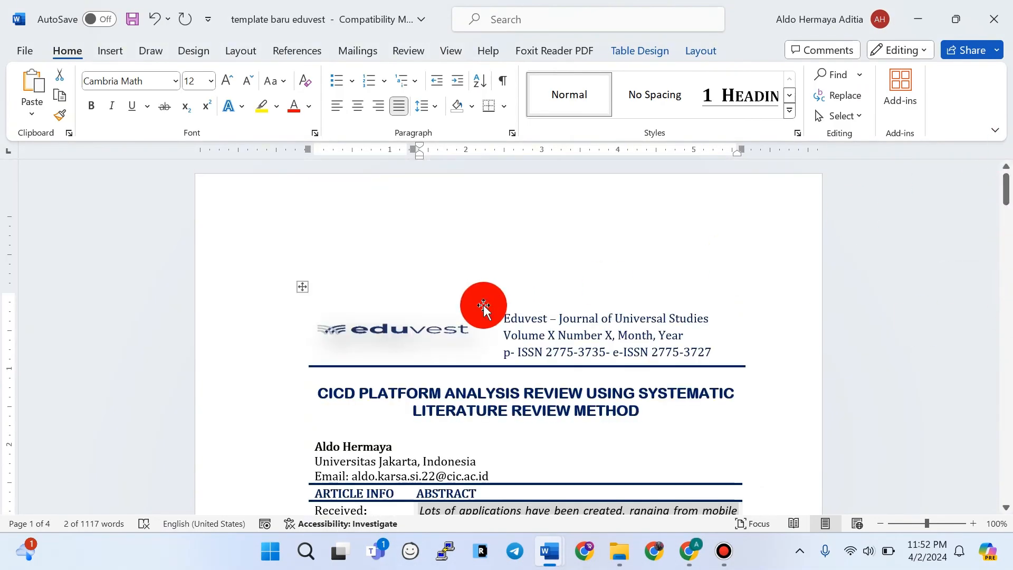
pyautogui.scroll(-3, 464, 338)
pyautogui.moveTo(496, 362); pyautogui.dragTo(346, 362)
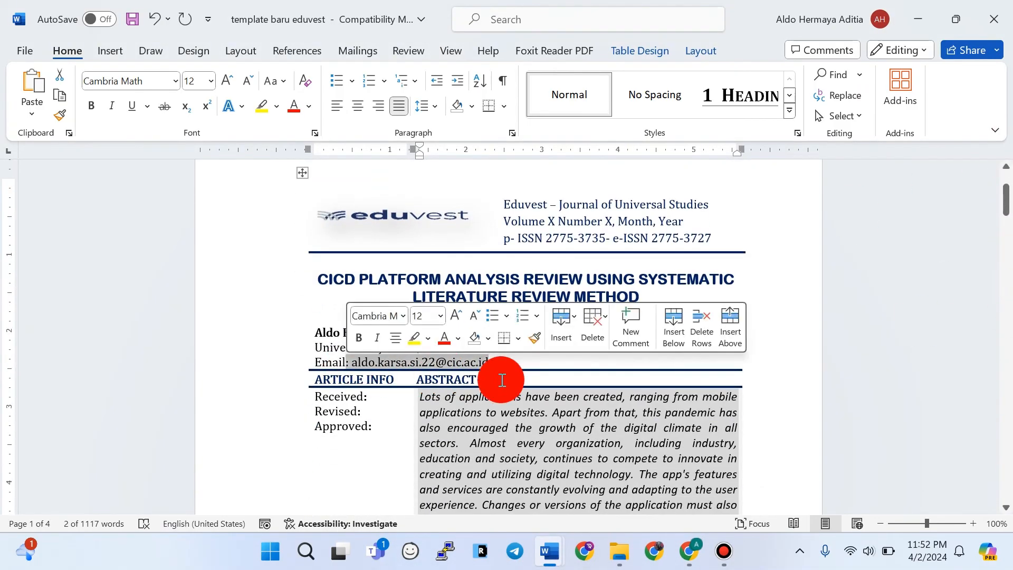
# - Switch to the Gmail inbox, open the Eduvest Submission Acknowledgement e-mail and highlight its subject line
pyautogui.click(689, 557)
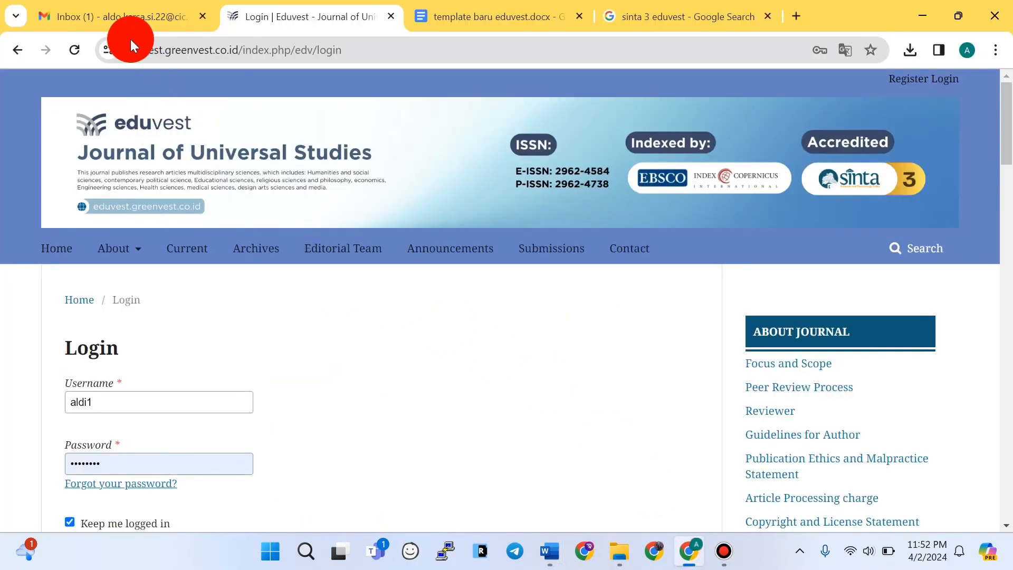
pyautogui.click(129, 18)
pyautogui.click(428, 184)
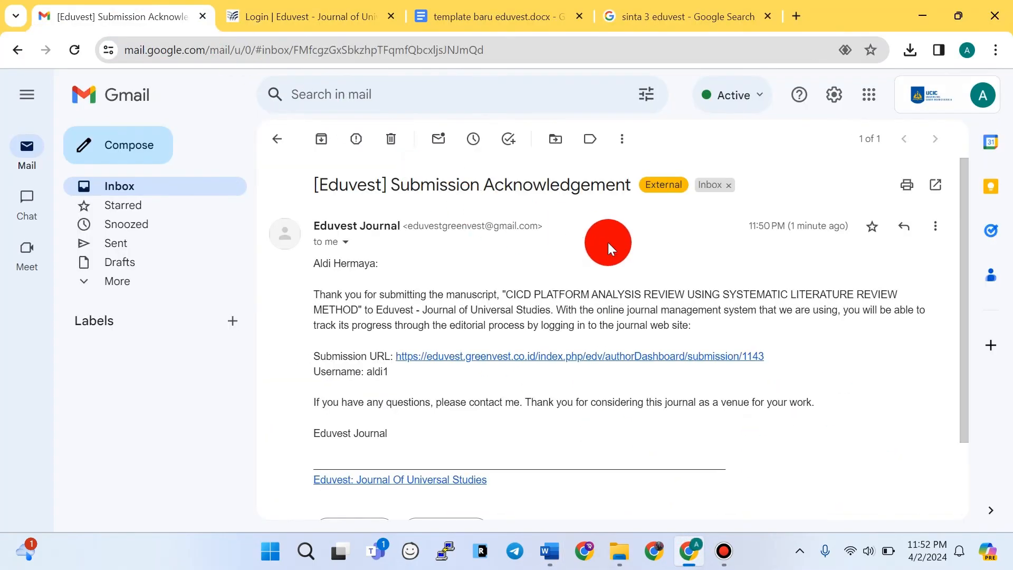
pyautogui.moveTo(313, 182); pyautogui.dragTo(636, 180)
pyautogui.click(491, 190)
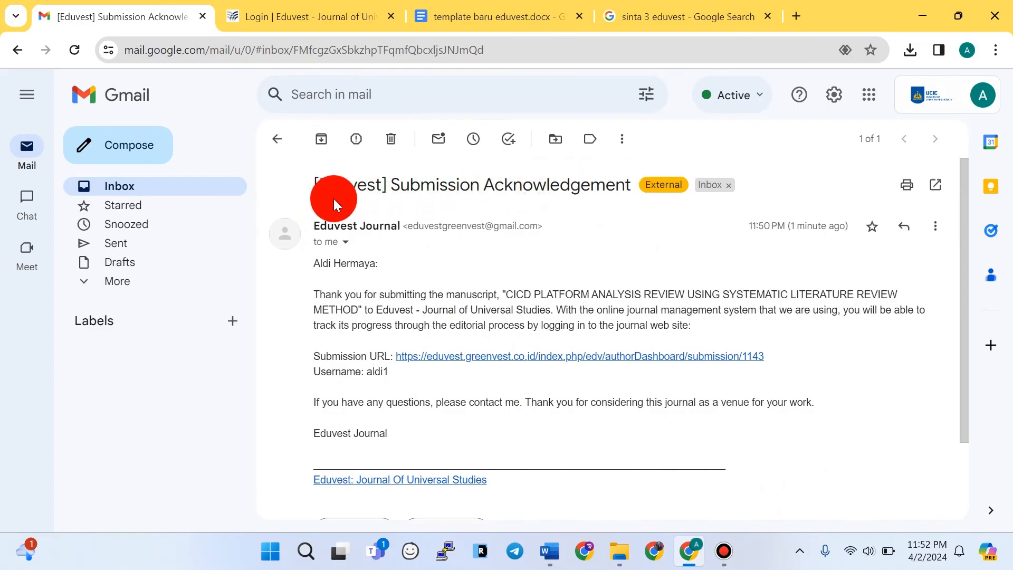
pyautogui.moveTo(312, 184); pyautogui.dragTo(622, 177)
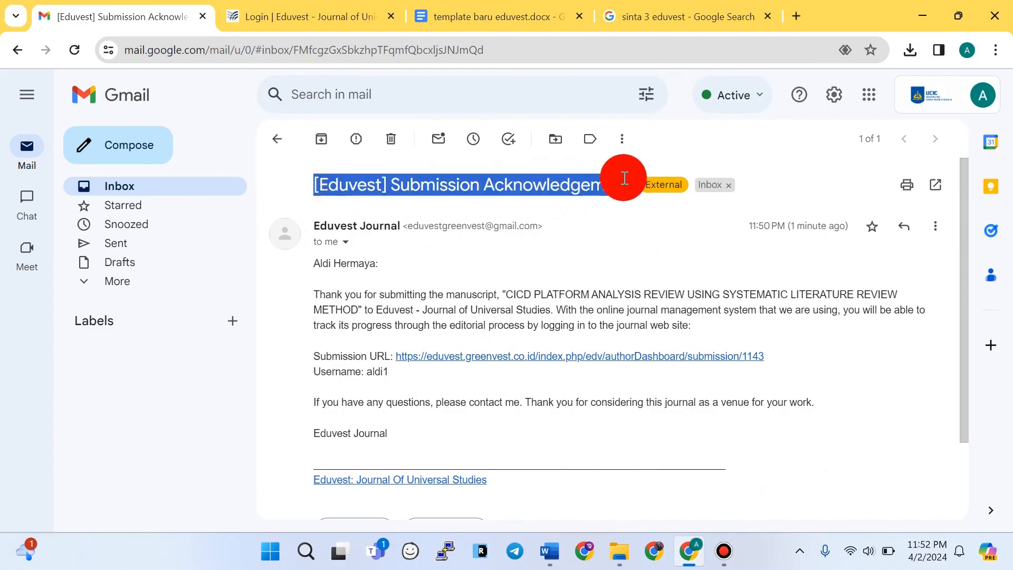
# - Highlight the subject line of the acknowledgement e-mail once more and read through the message down to the journal's signature
pyautogui.click(501, 179)
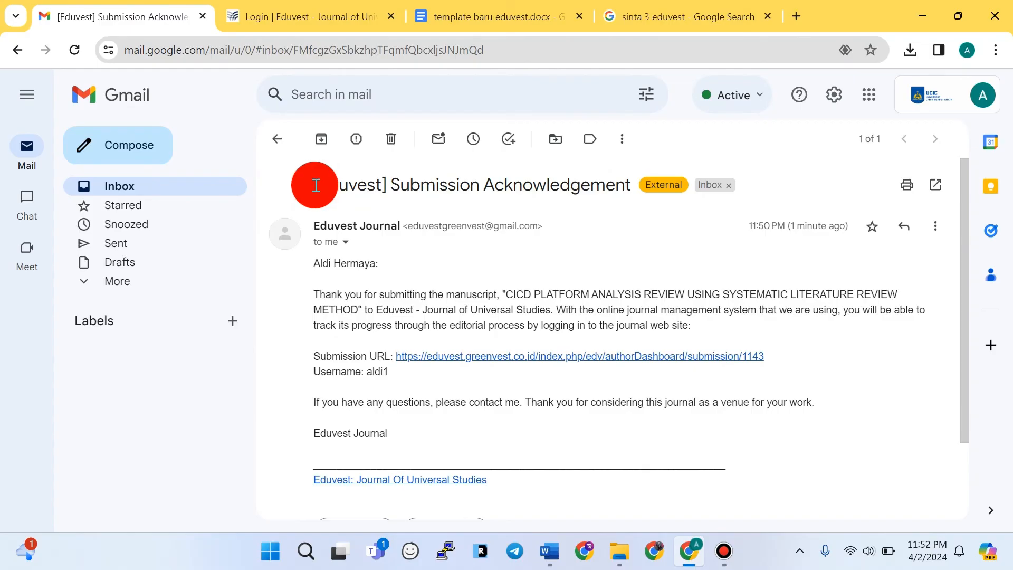
pyautogui.moveTo(316, 185); pyautogui.dragTo(622, 181)
pyautogui.click(481, 179)
pyautogui.scroll(-2, 508, 249)
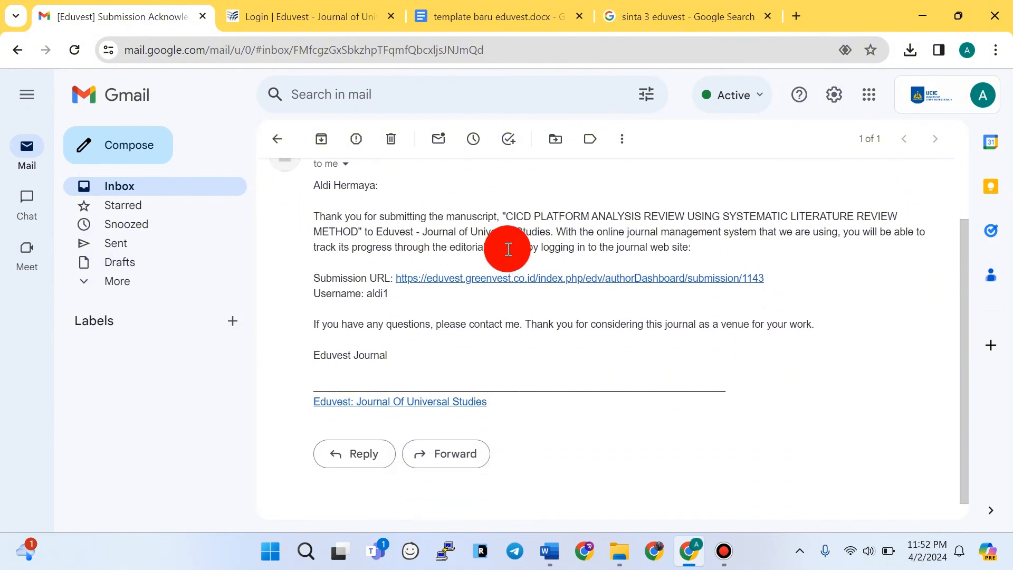
pyautogui.scroll(2, 640, 264)
pyautogui.scroll(-2, 642, 268)
pyautogui.scroll(2, 418, 285)
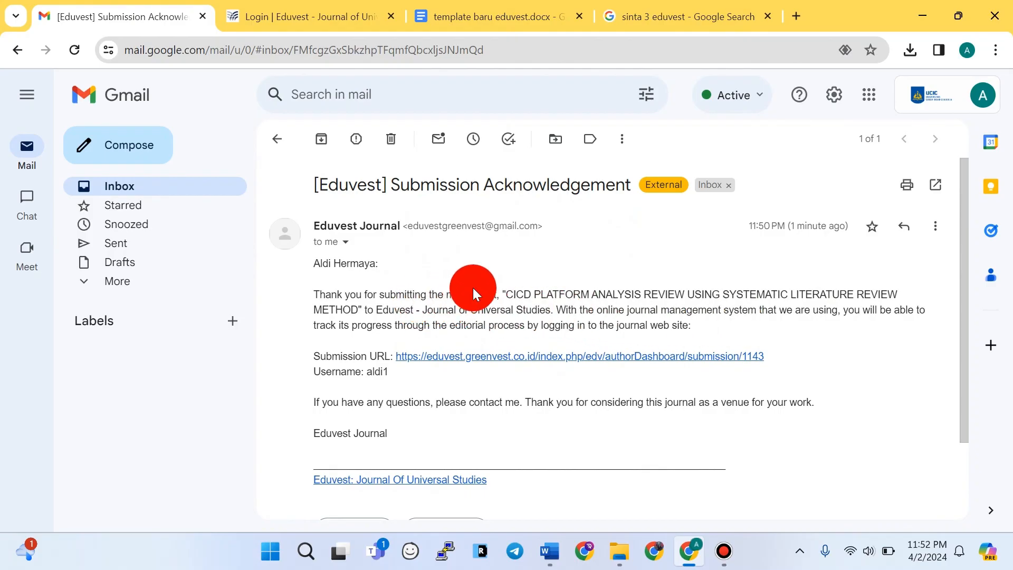
pyautogui.scroll(-1, 474, 287)
pyautogui.scroll(1, 475, 279)
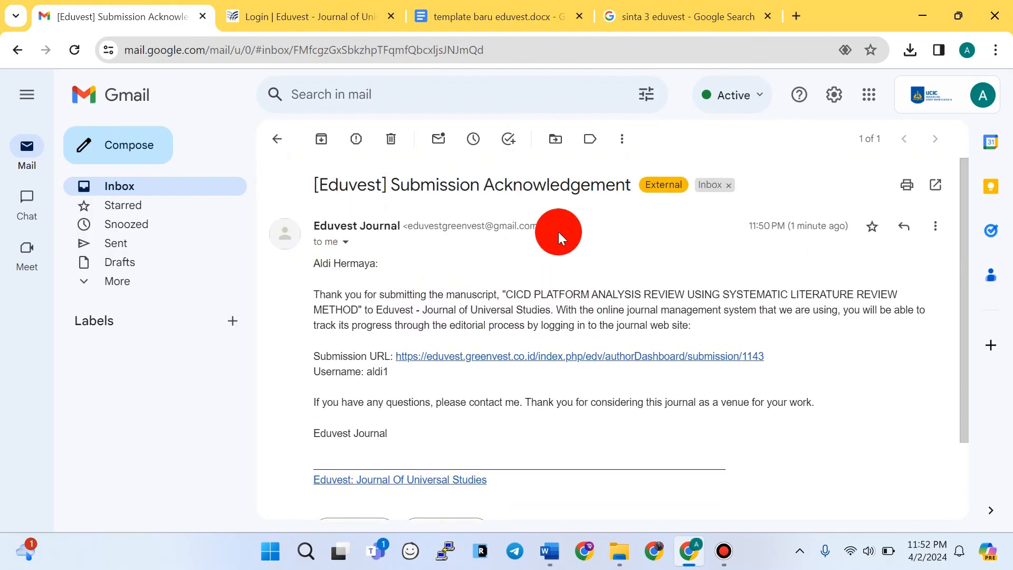
pyautogui.scroll(-1, 558, 232)
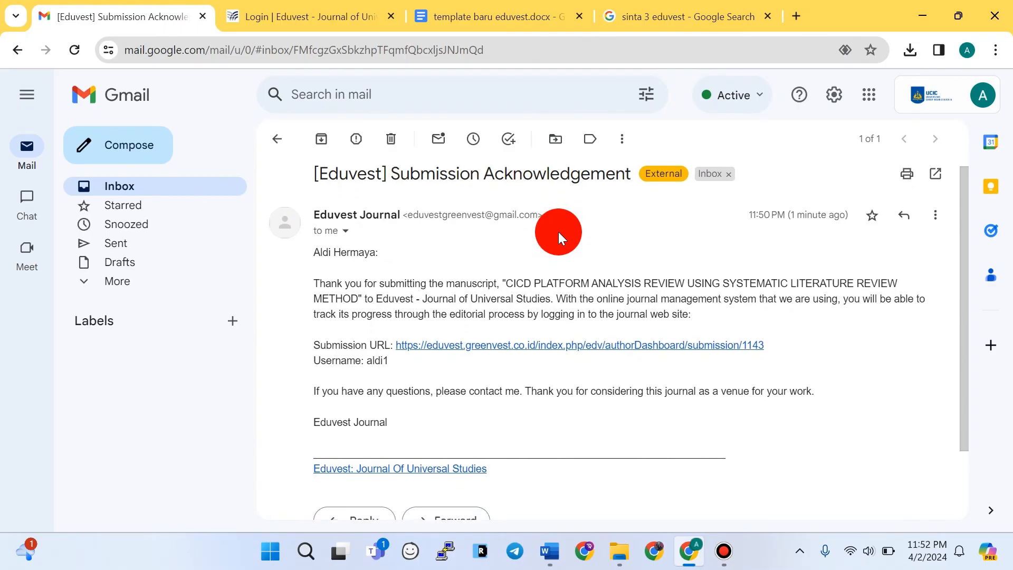
pyautogui.scroll(1, 558, 232)
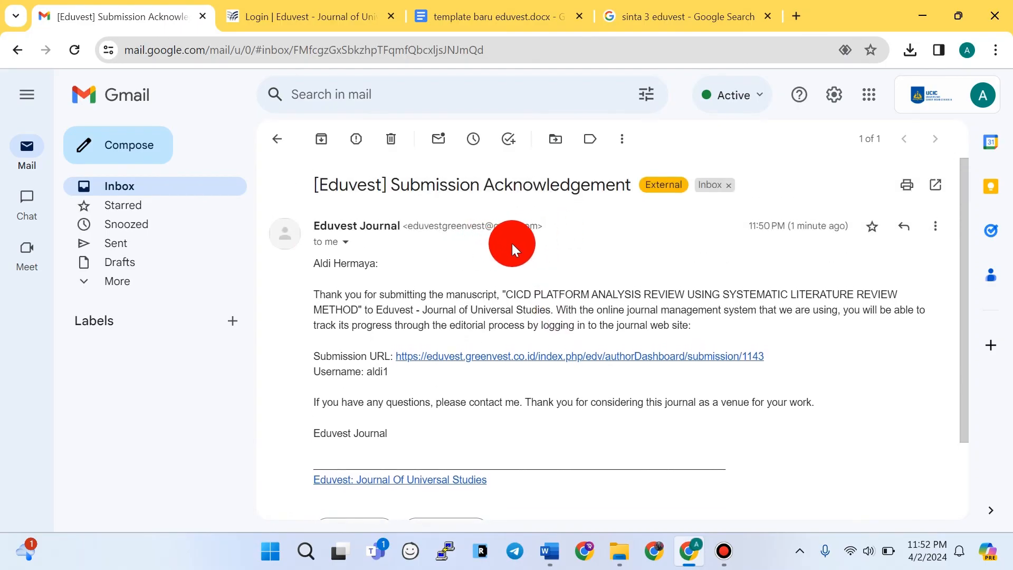
pyautogui.scroll(-1, 515, 242)
pyautogui.scroll(1, 515, 242)
# - Highlight the sentence thanking the author for submitting the manuscript, check the rest of the message and return to the inbox
pyautogui.moveTo(314, 294); pyautogui.dragTo(670, 312)
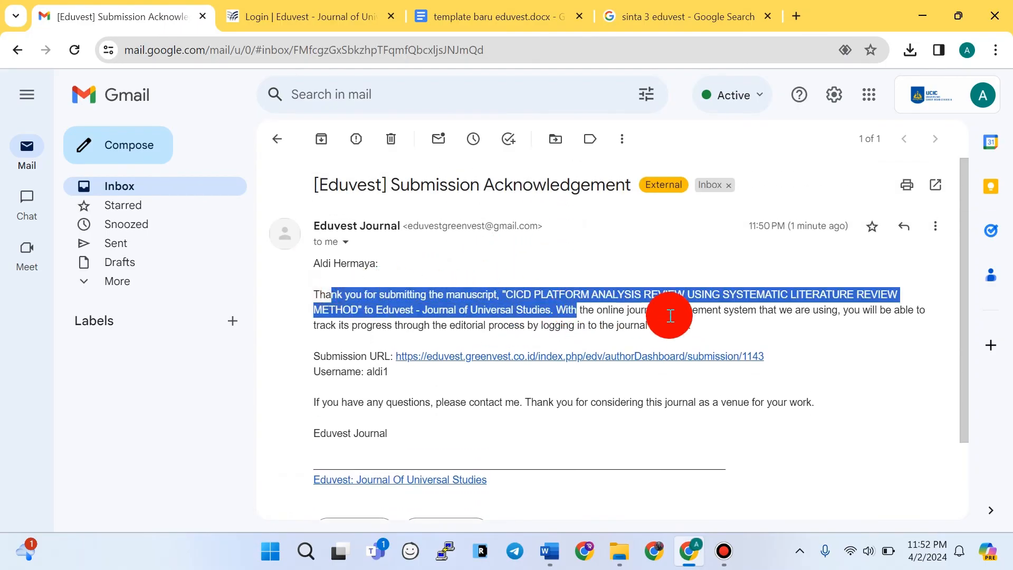
pyautogui.click(680, 312)
pyautogui.scroll(-2, 650, 318)
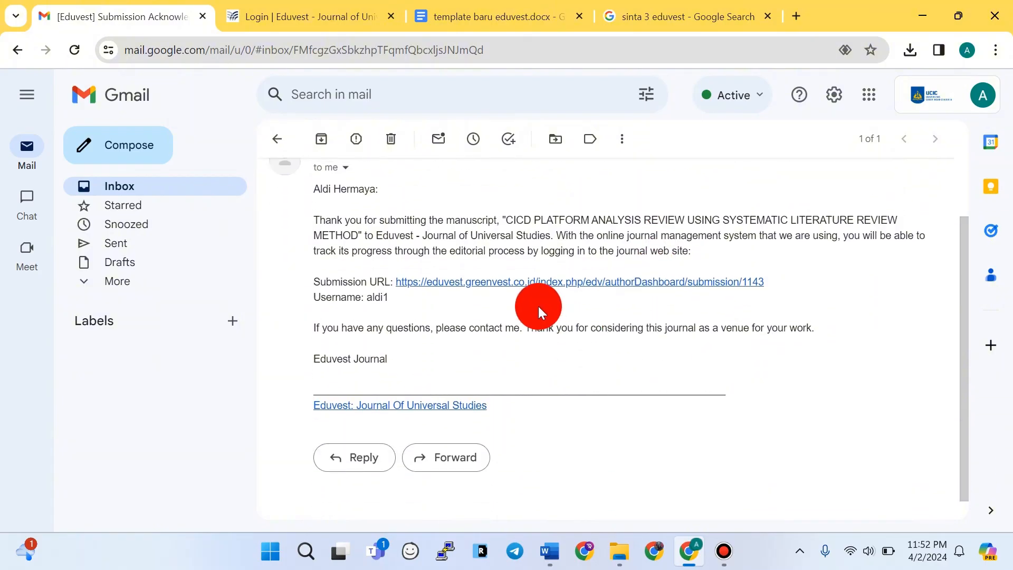
pyautogui.scroll(2, 538, 306)
pyautogui.click(279, 140)
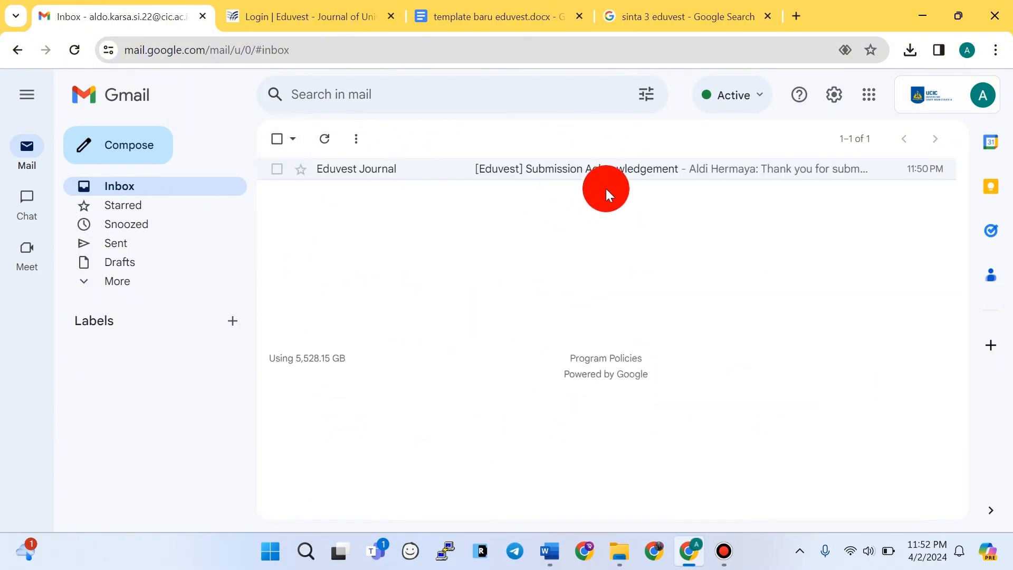
# - Reopen the Eduvest Submission Acknowledgement e-mail to review its message and the sender's contact card, and go back to the inbox
pyautogui.click(610, 170)
pyautogui.scroll(1, 417, 246)
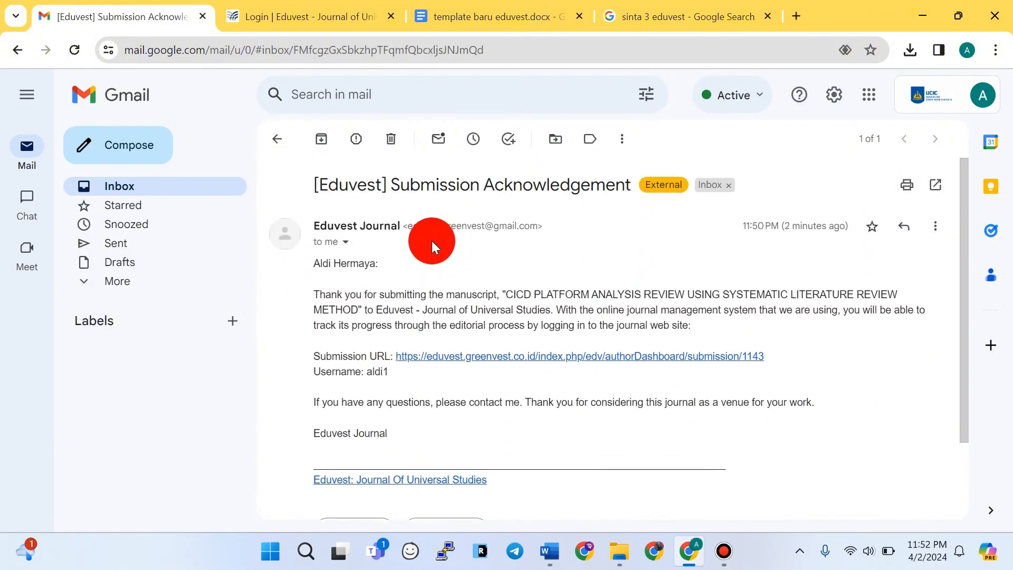
pyautogui.scroll(-2, 486, 240)
pyautogui.scroll(2, 506, 242)
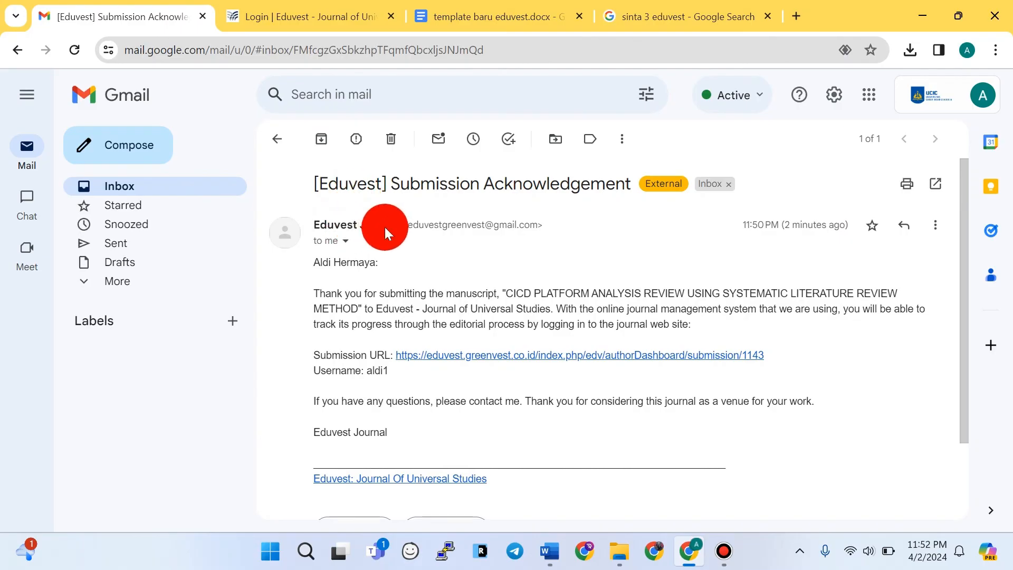
pyautogui.scroll(-1, 401, 231)
pyautogui.scroll(1, 402, 231)
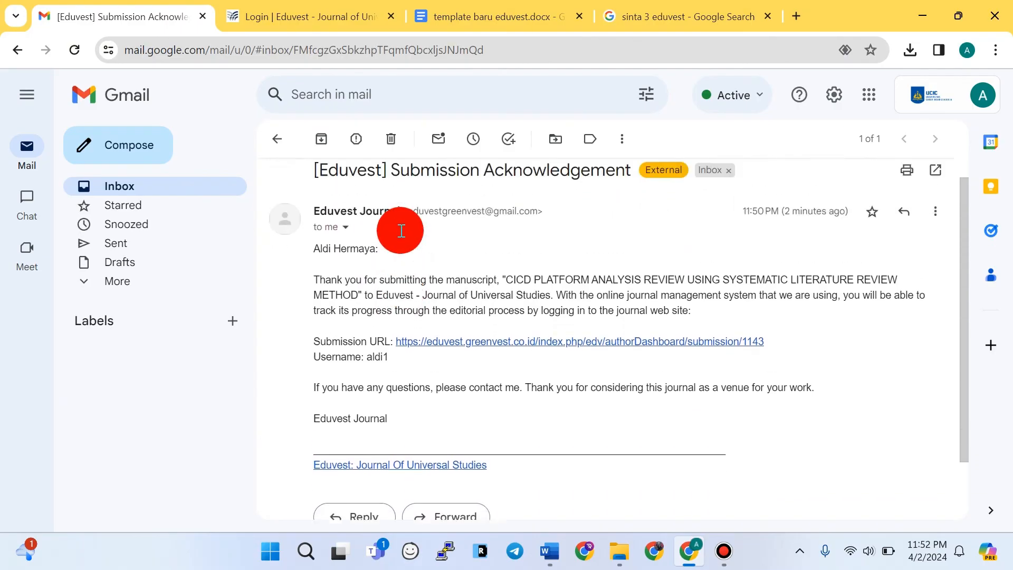
pyautogui.moveTo(401, 231)
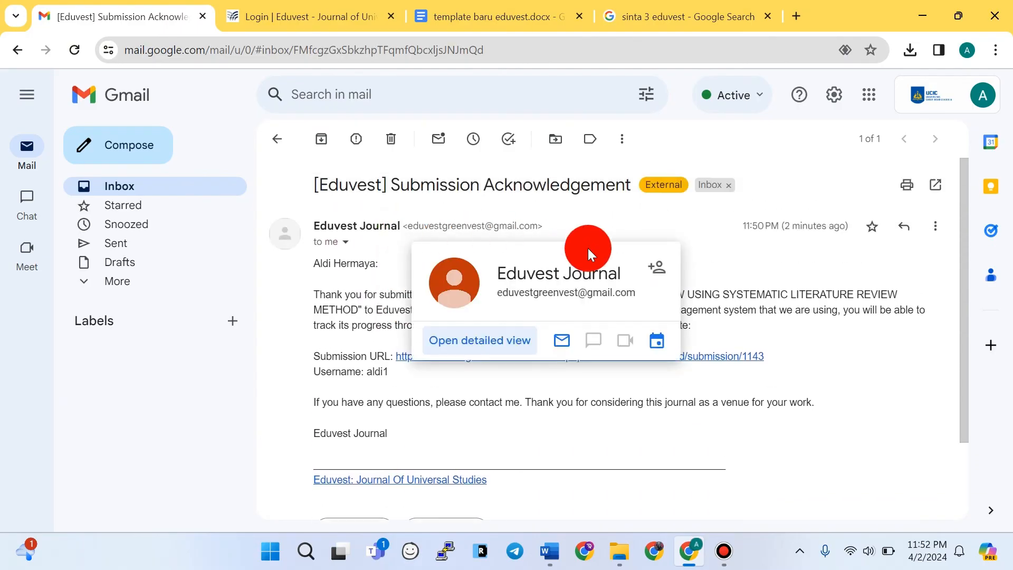
pyautogui.click(277, 138)
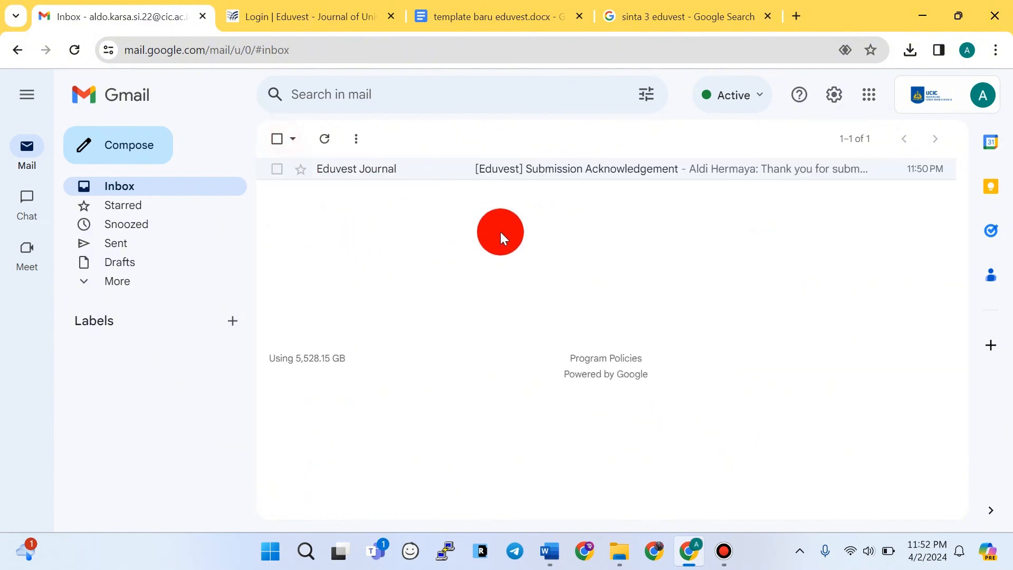
pyautogui.click(627, 182)
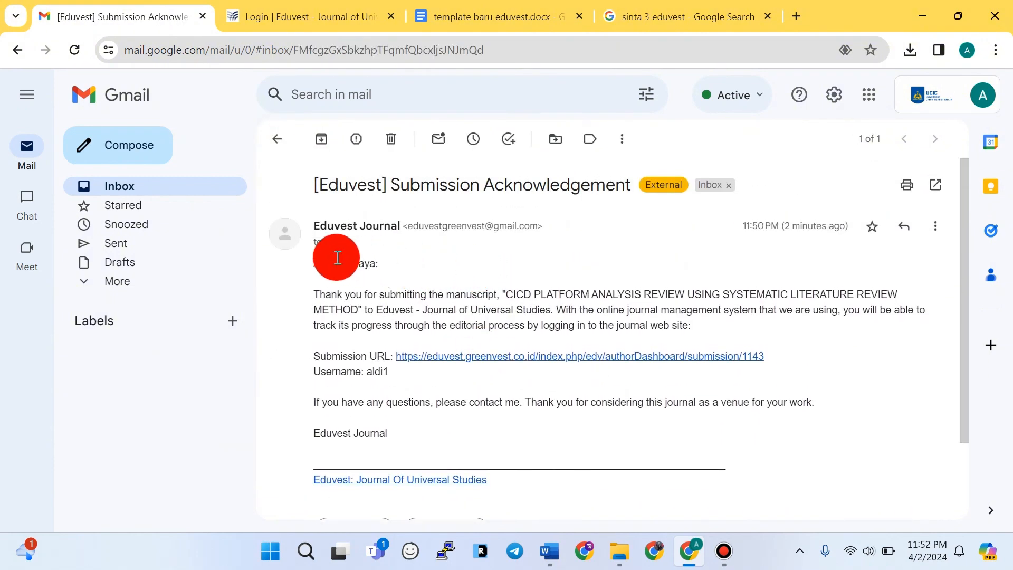
pyautogui.click(273, 140)
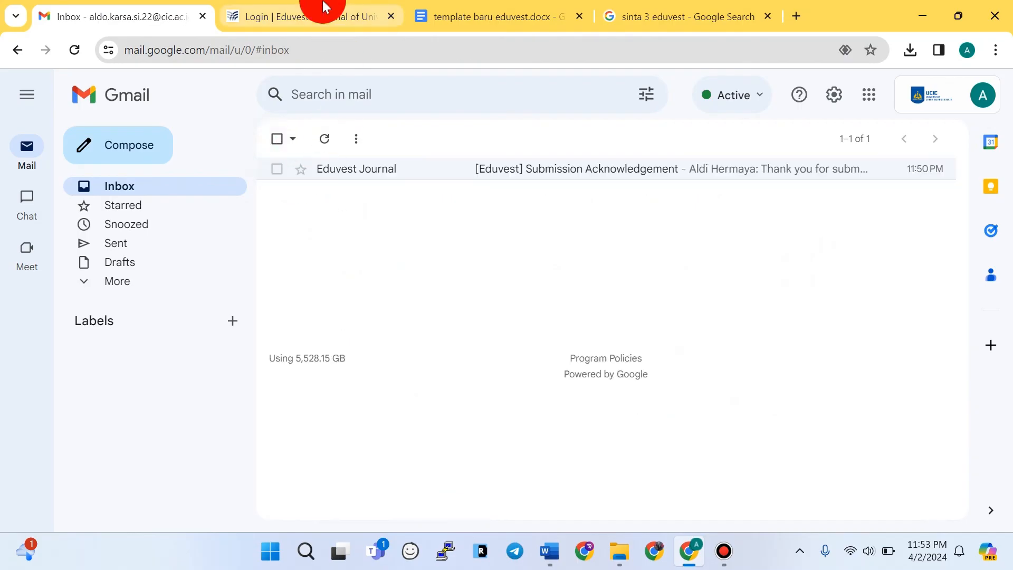
# - Switch to the Eduvest journal's login page and look over the login form and the journal header
pyautogui.click(262, 15)
pyautogui.scroll(-3, 170, 341)
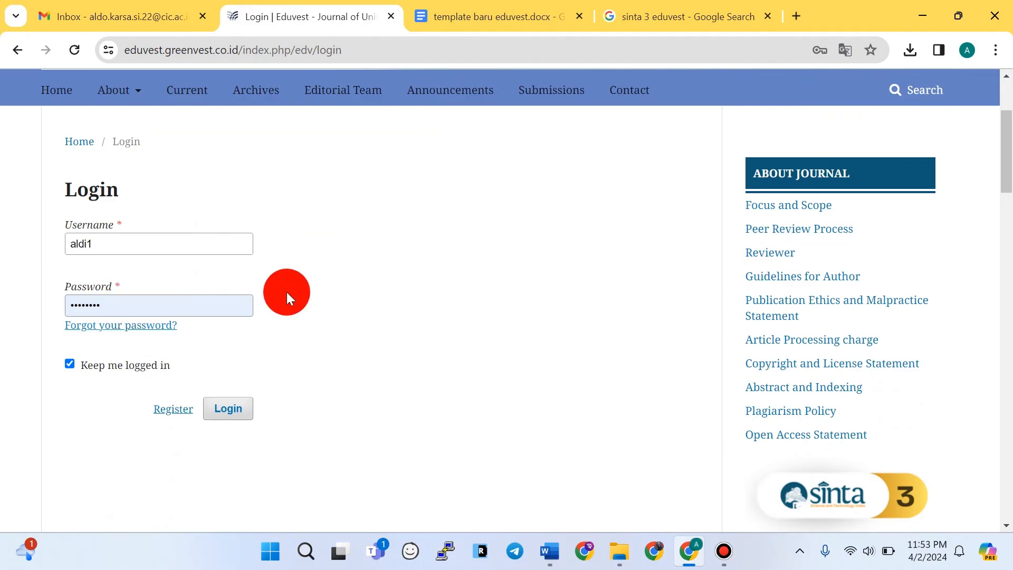
pyautogui.scroll(3, 317, 290)
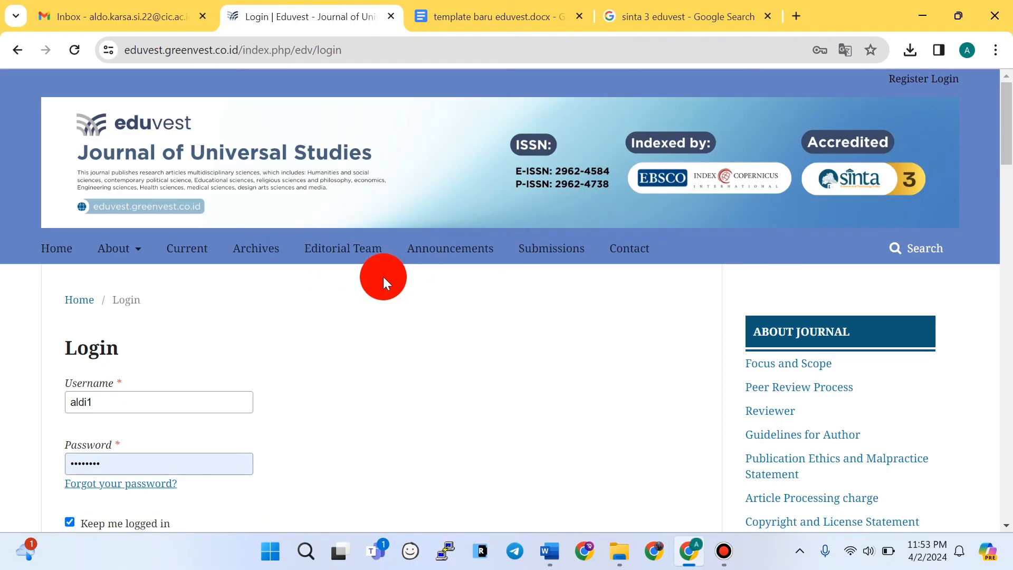
pyautogui.scroll(-1, 384, 277)
pyautogui.scroll(1, 384, 276)
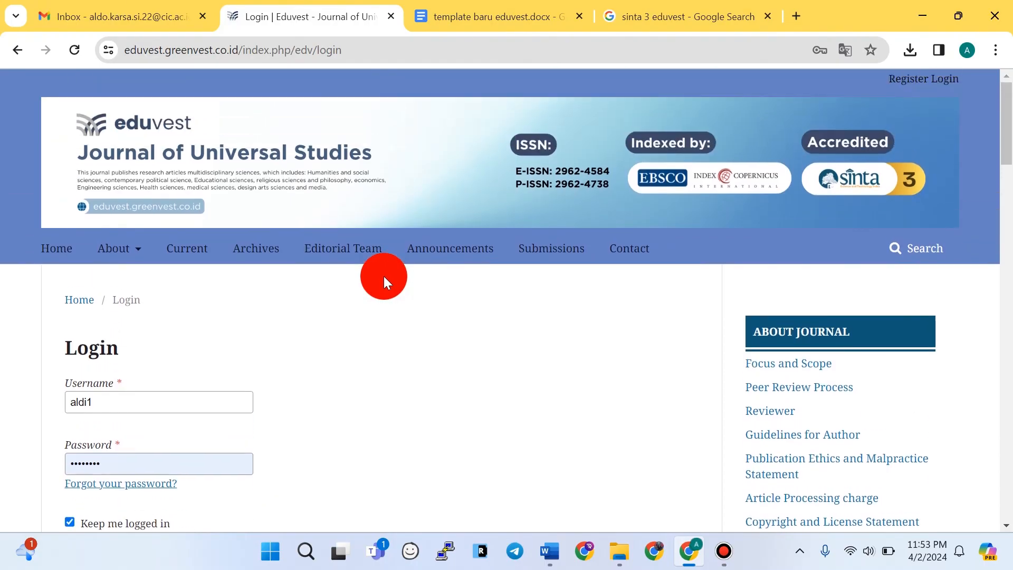